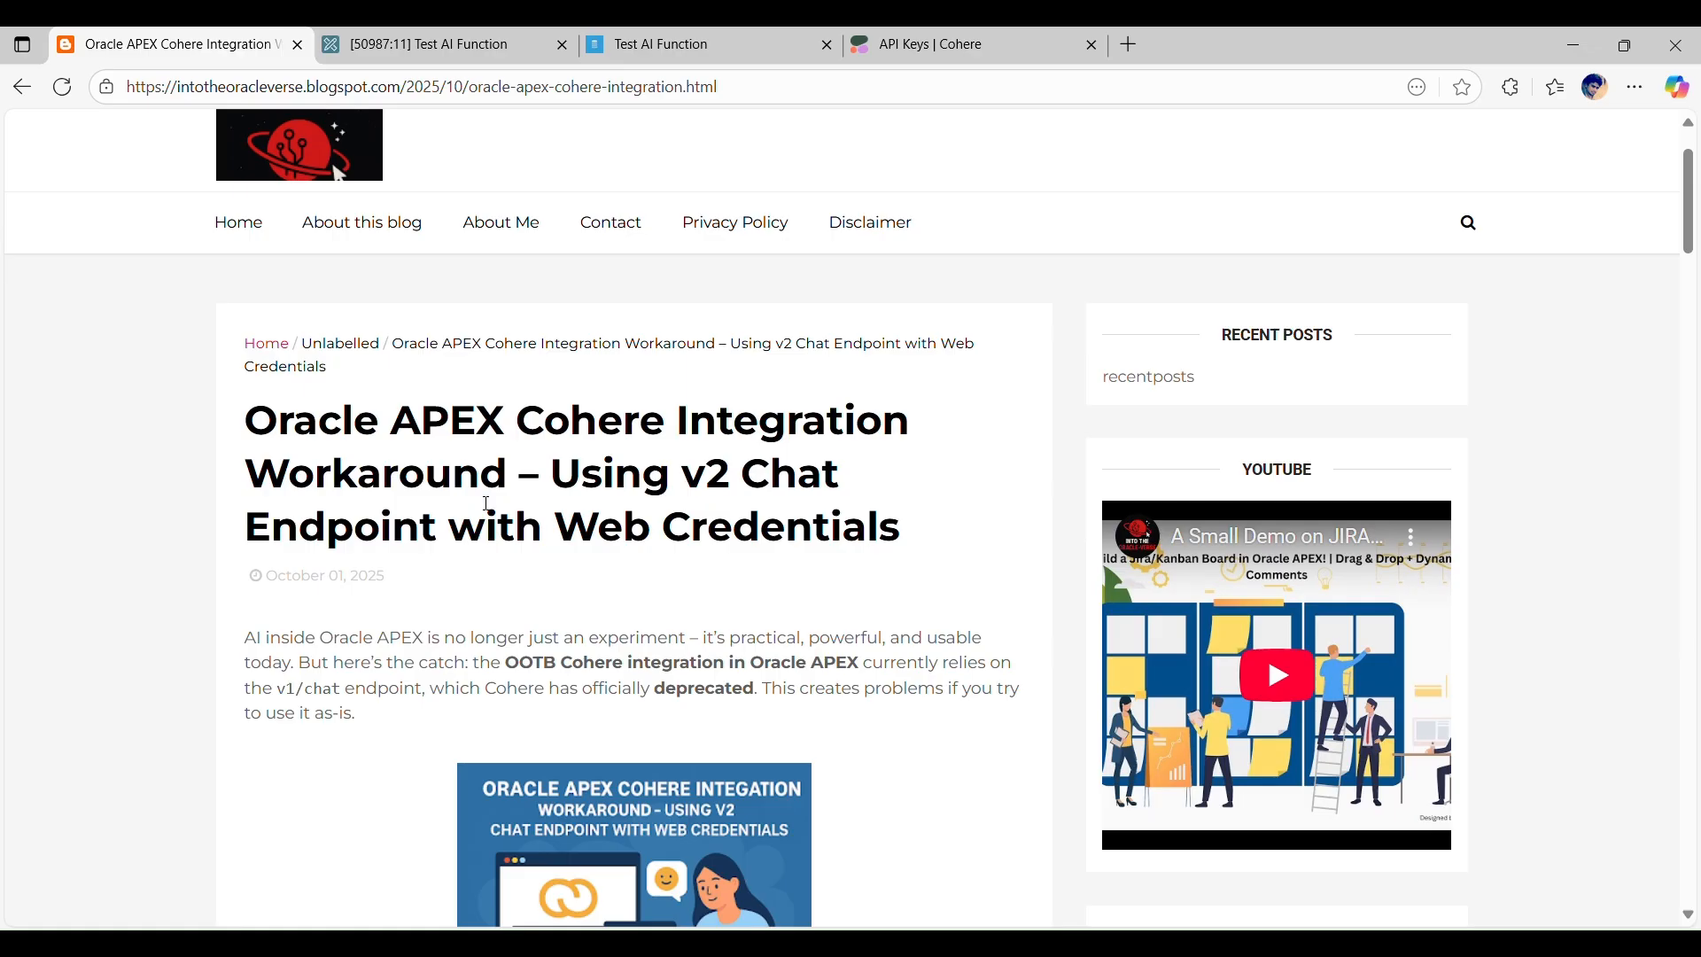
Step: Read the Cohere integration blog post from its title through the disclaimer and advantages to the API key instructions
{"action": "left_click_drag", "start_coordinate": [556, 530], "coordinate": [943, 533]}
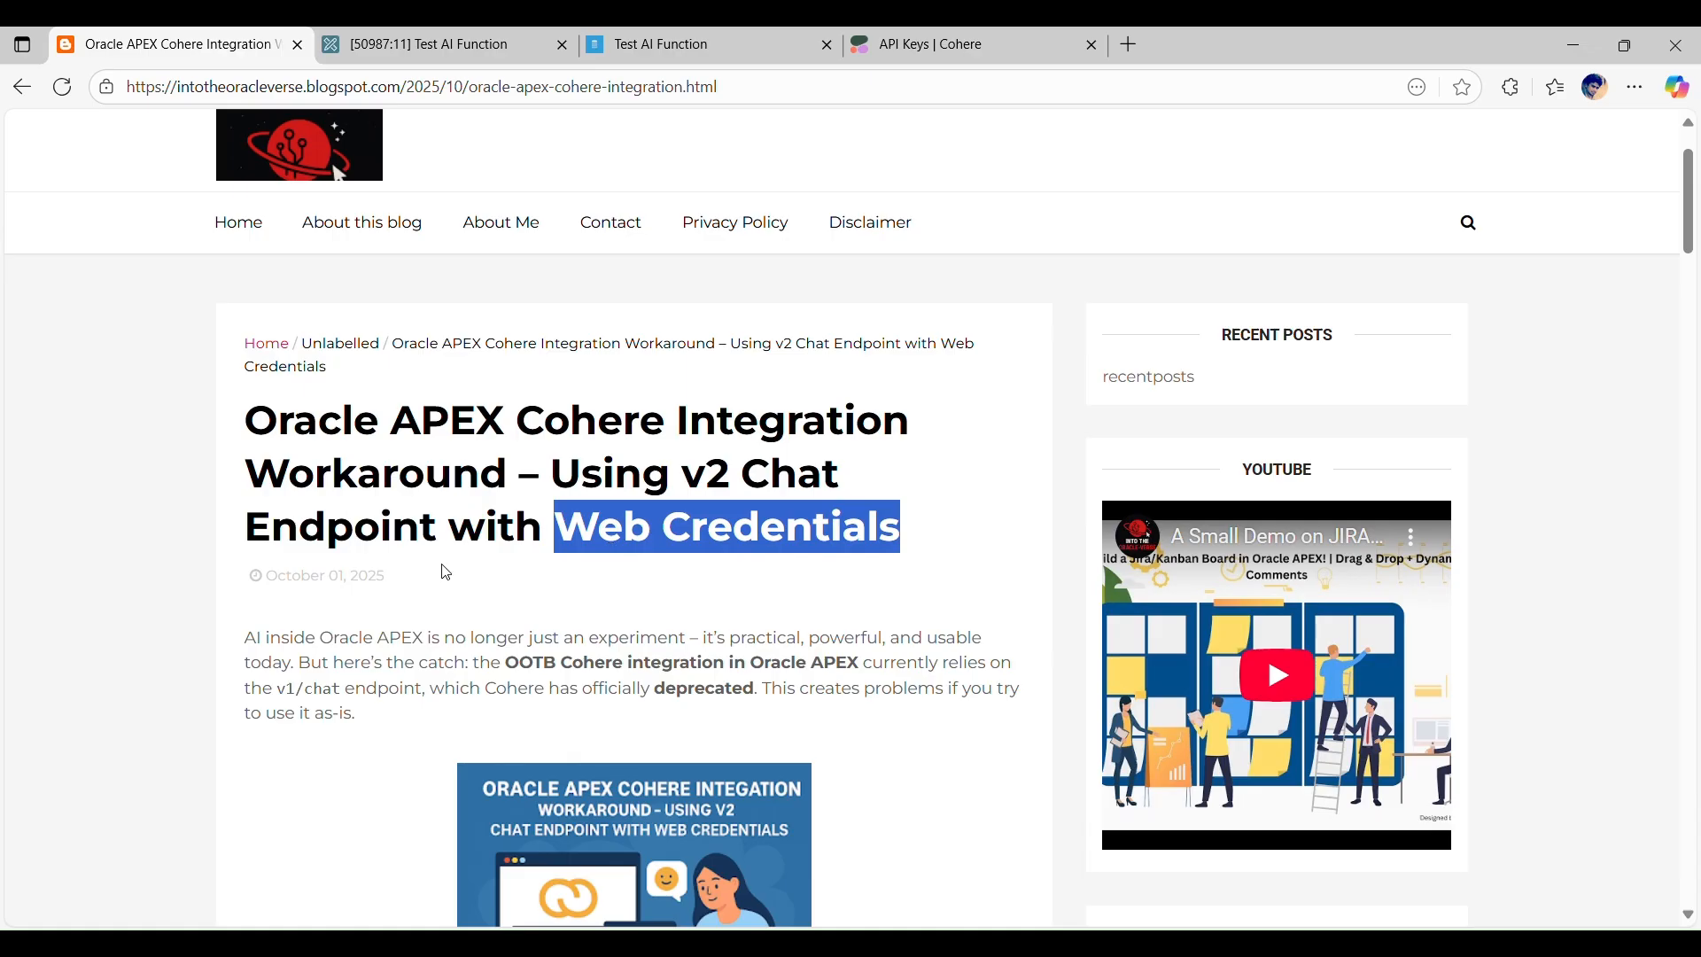
{"action": "left_click", "coordinate": [459, 515]}
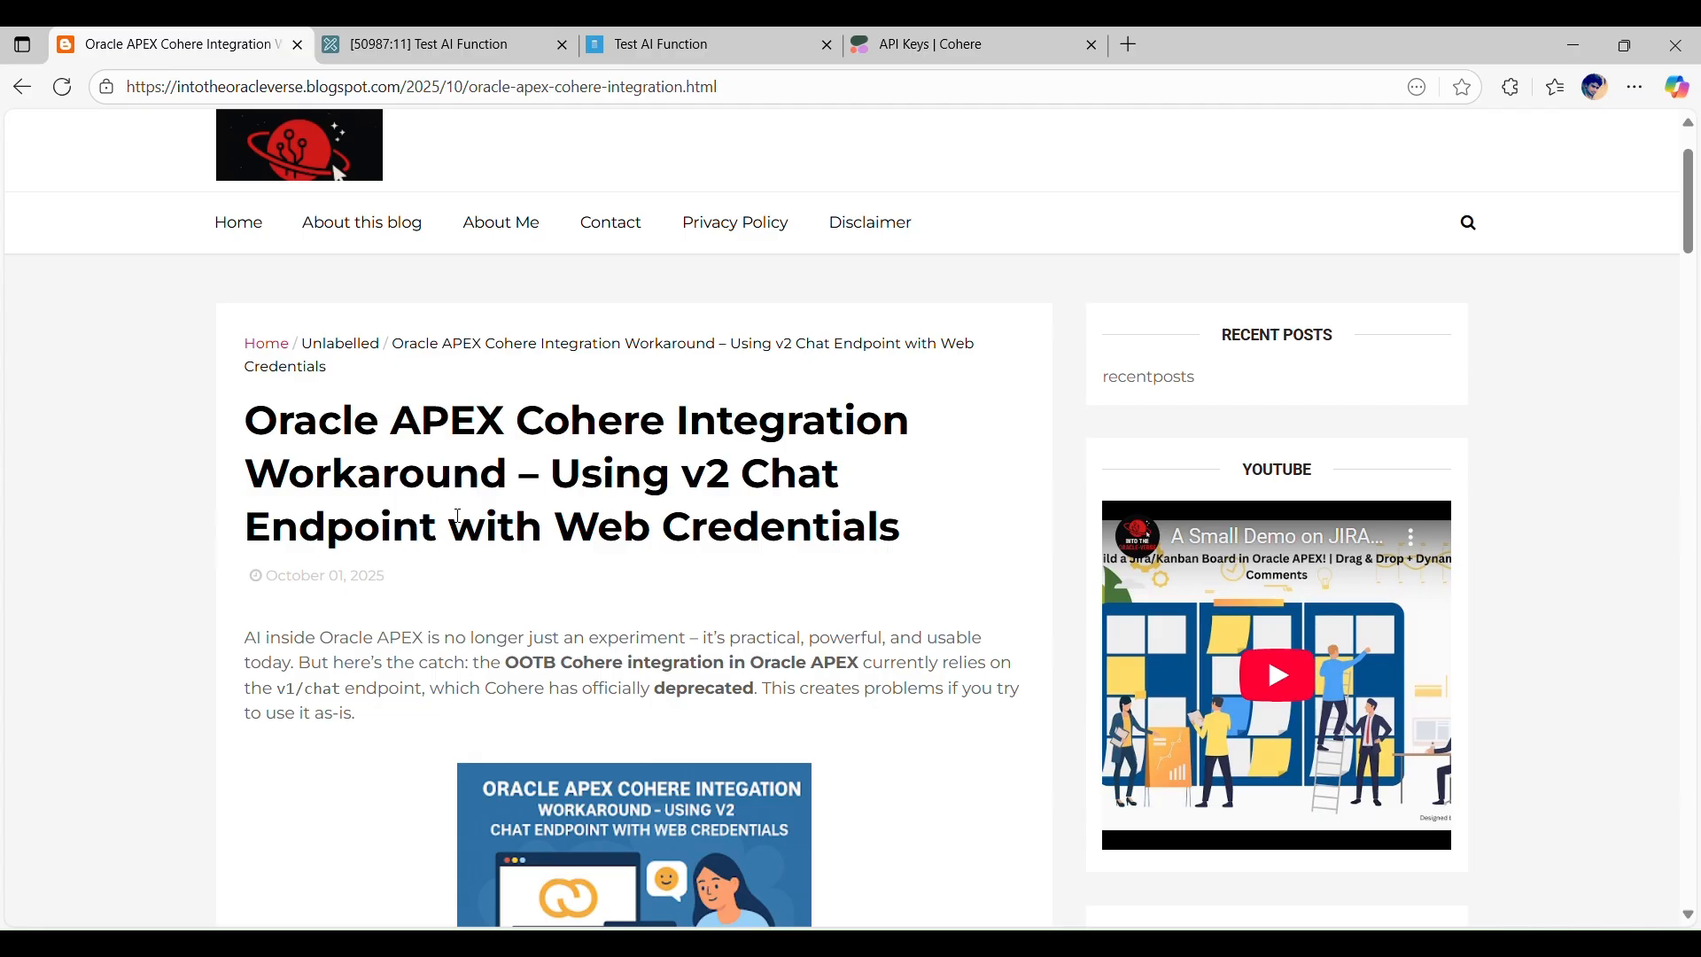
{"action": "scroll", "coordinate": [459, 517], "scroll_direction": "down", "scroll_amount": 1}
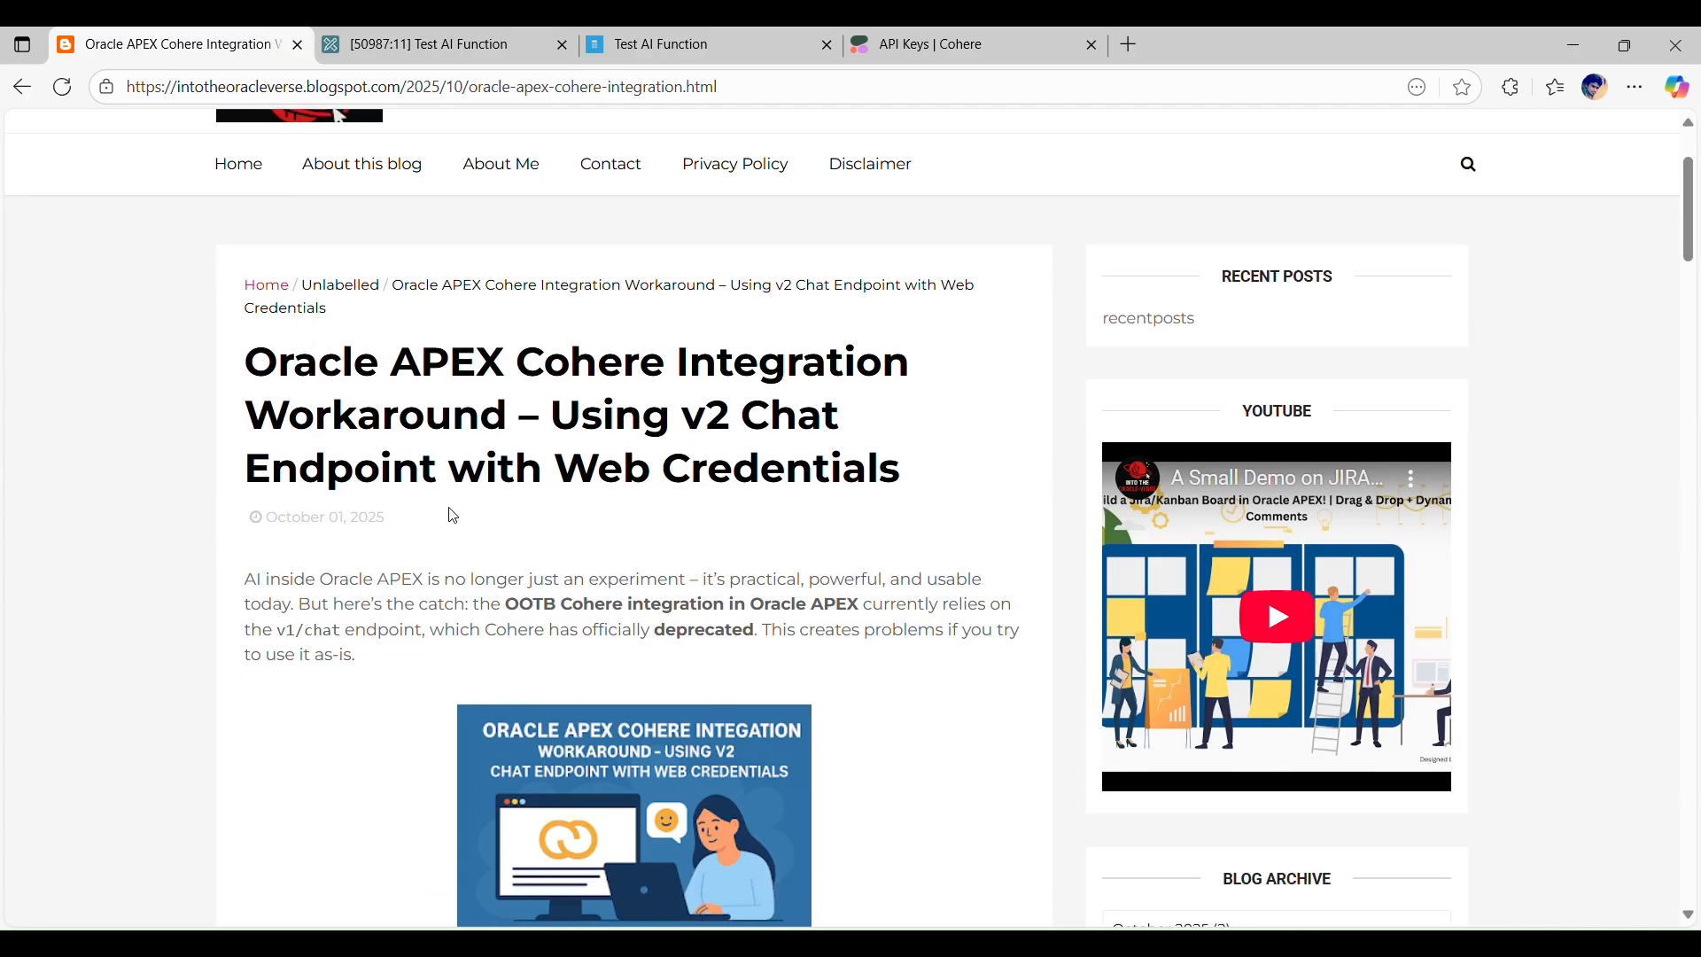
{"action": "scroll", "coordinate": [691, 517], "scroll_direction": "down", "scroll_amount": 1}
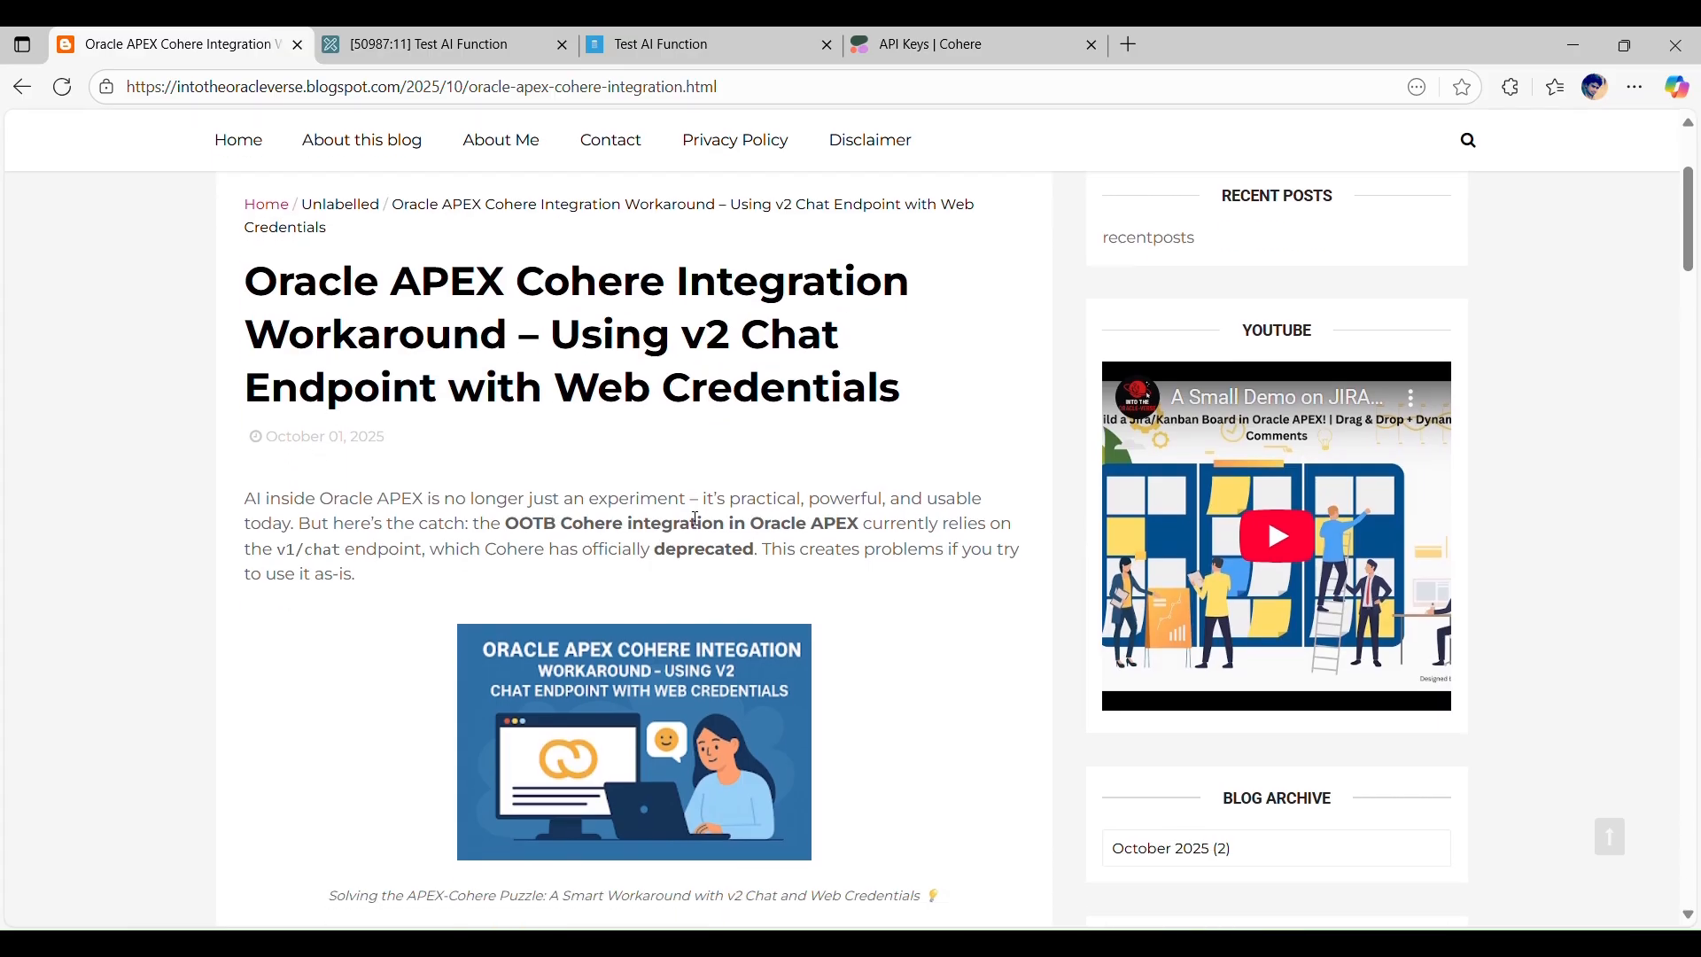
{"action": "scroll", "coordinate": [691, 518], "scroll_direction": "down", "scroll_amount": 2}
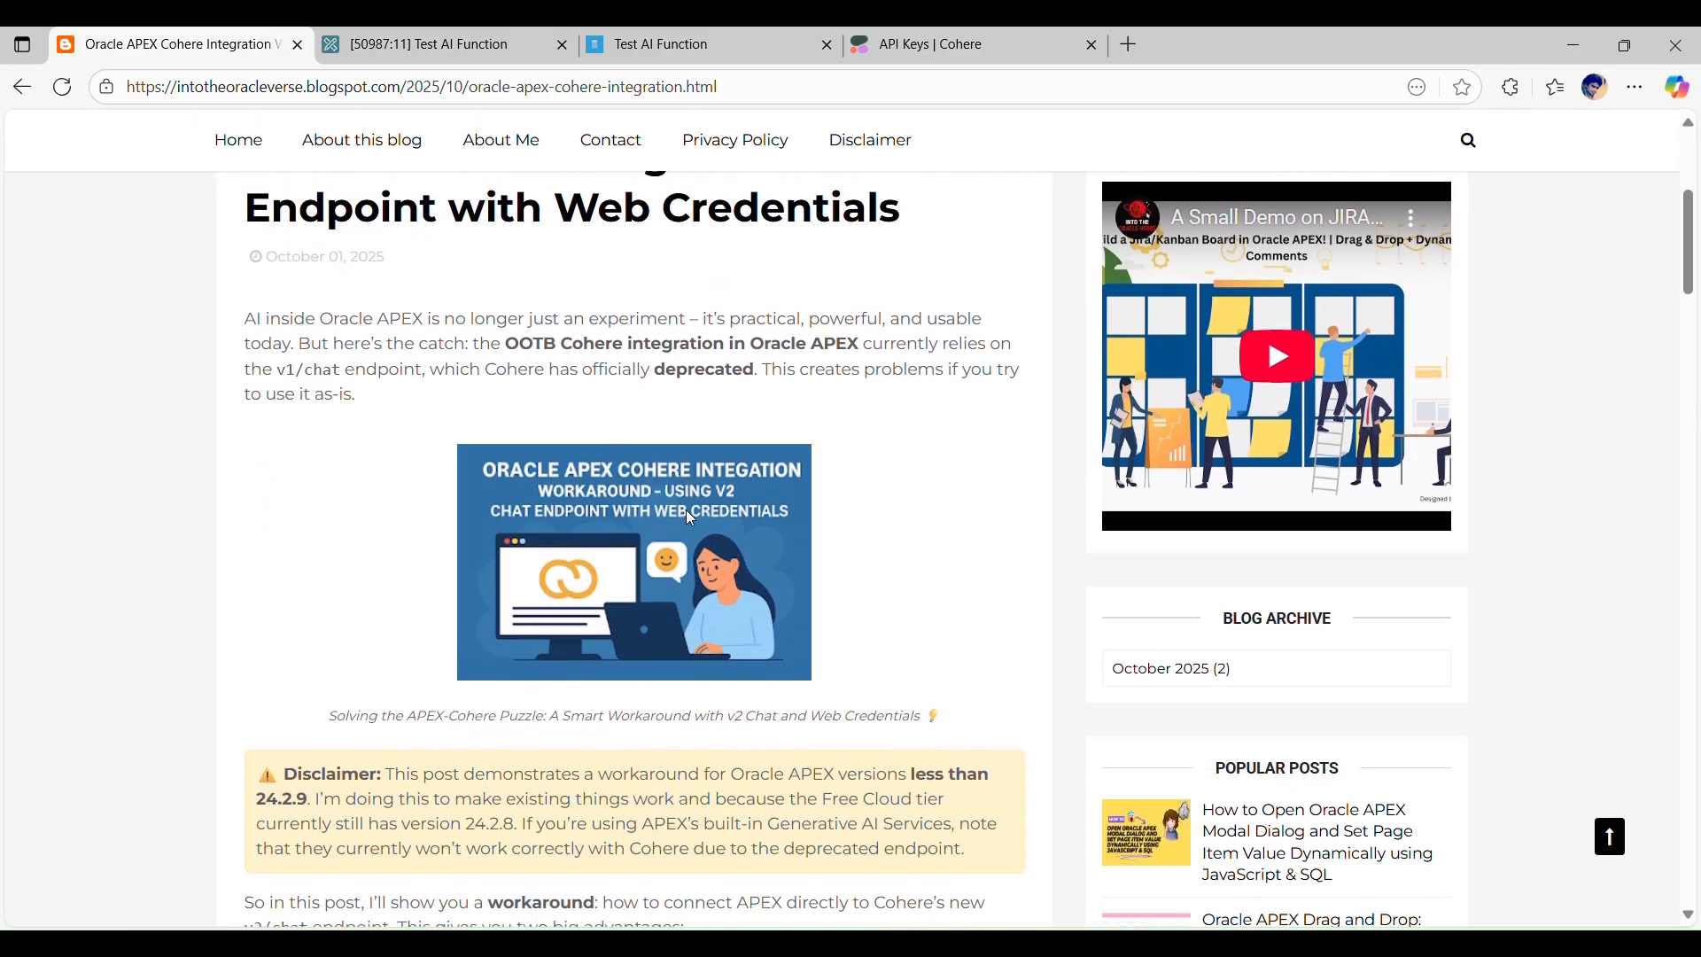
{"action": "scroll", "coordinate": [693, 520], "scroll_direction": "down", "scroll_amount": 6}
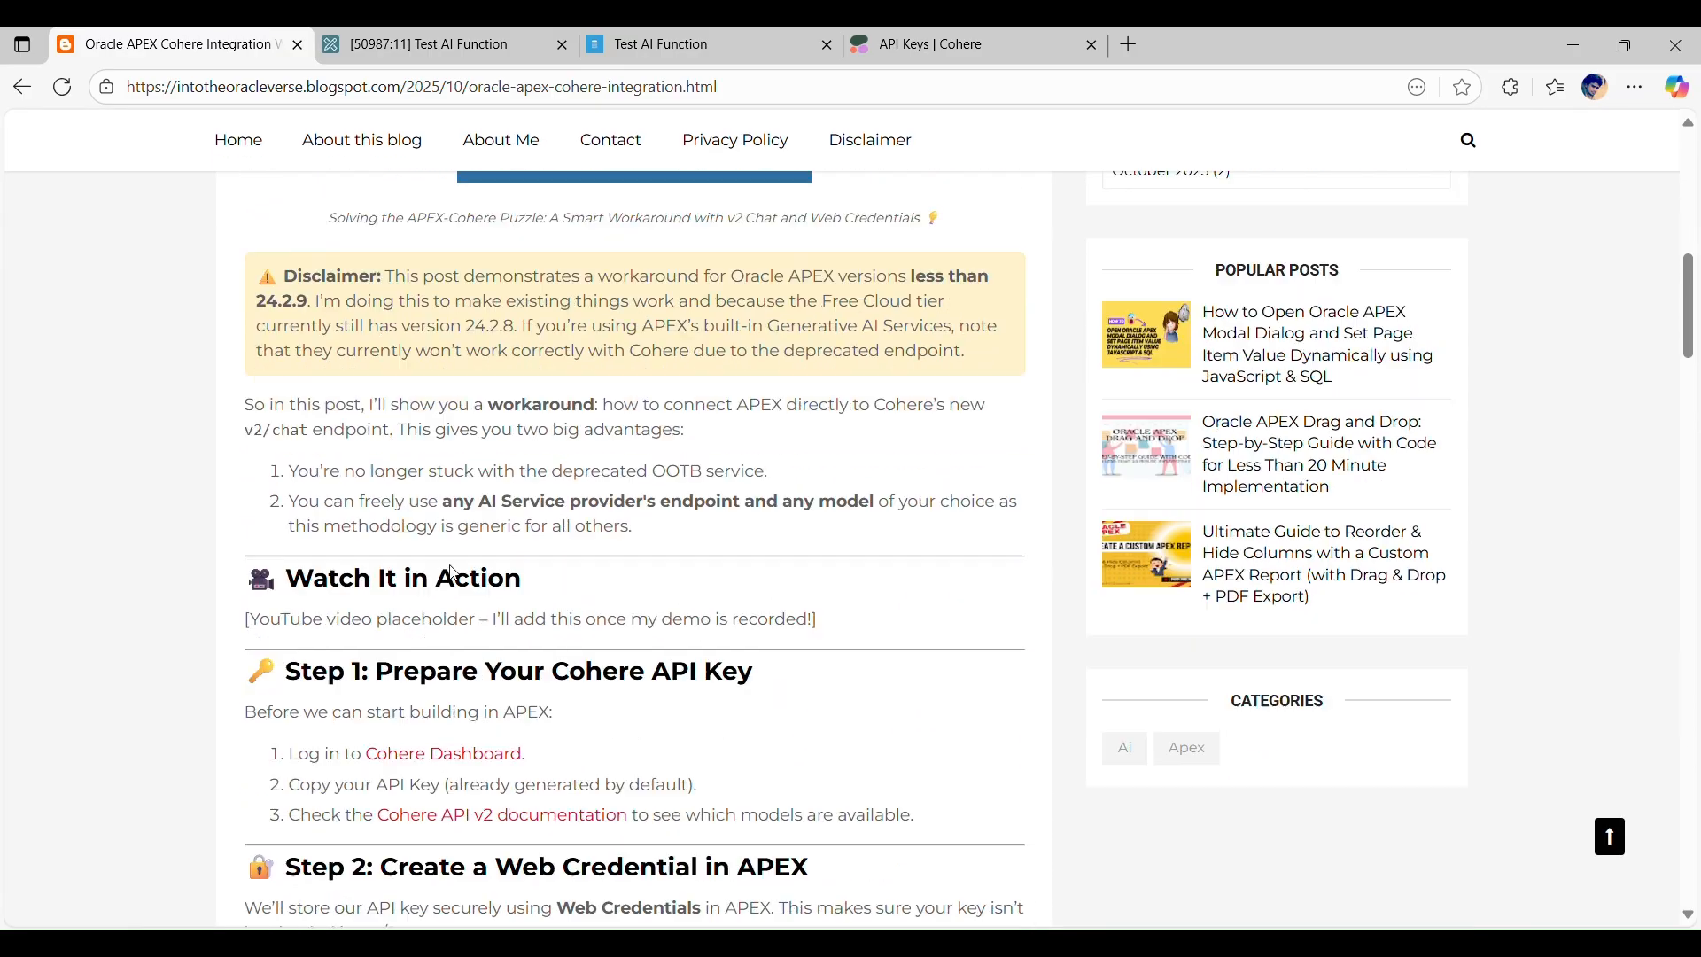
{"action": "scroll", "coordinate": [400, 521], "scroll_direction": "down", "scroll_amount": 1}
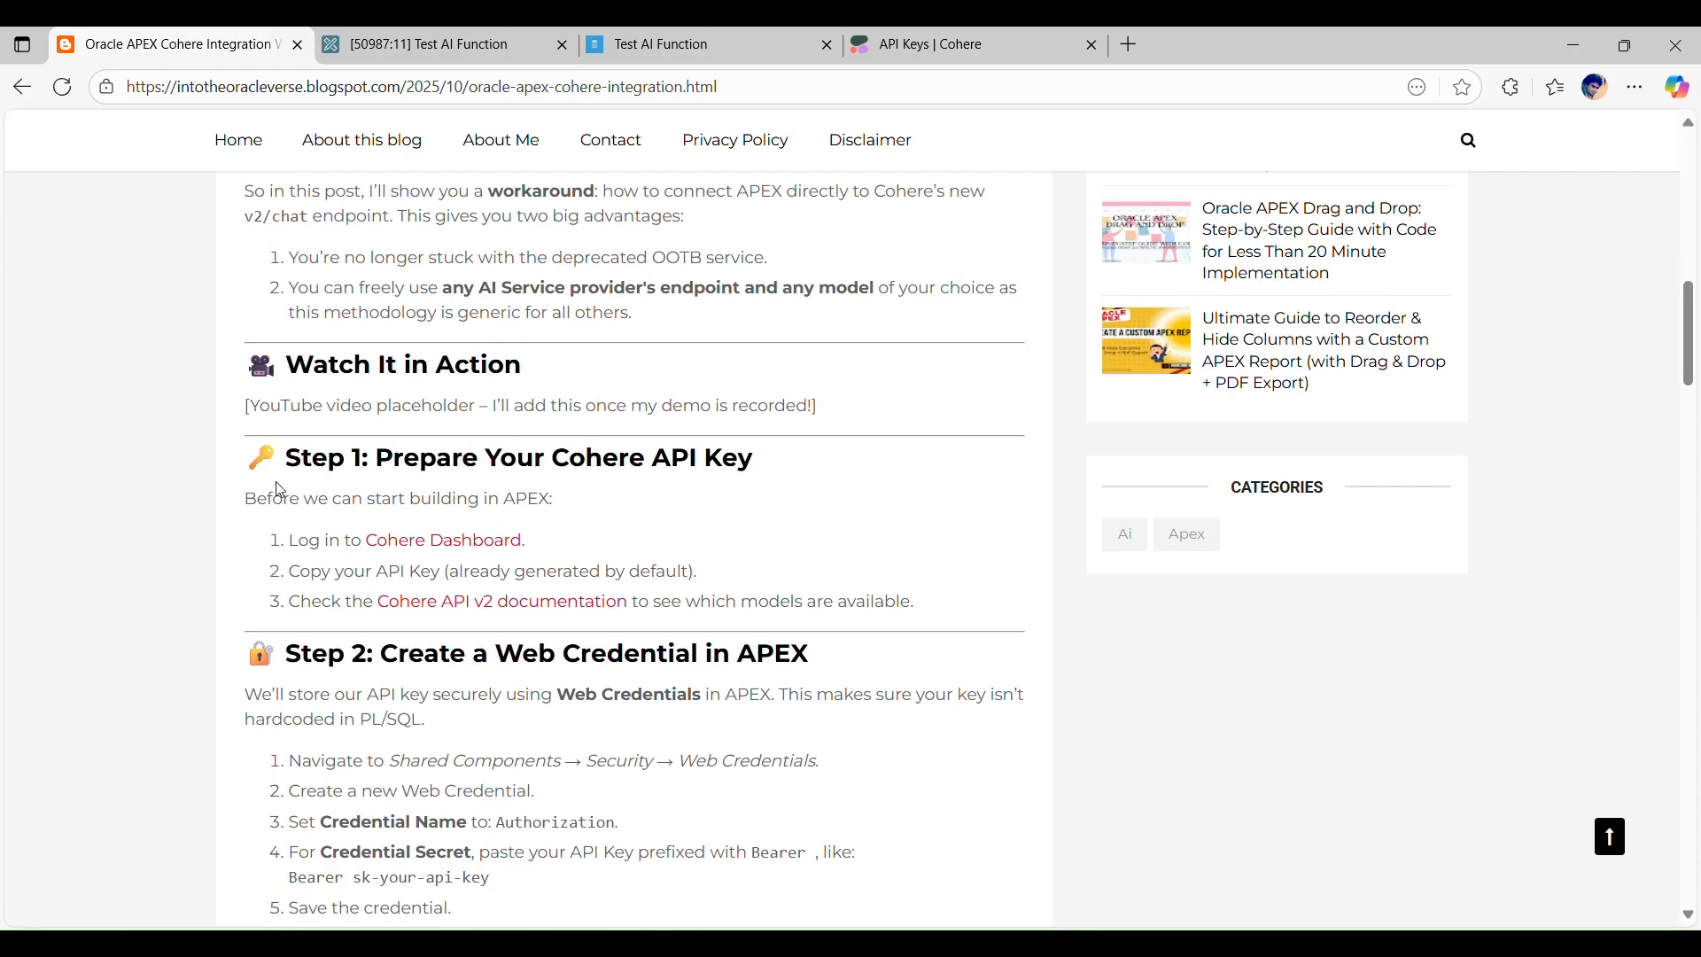
{"action": "scroll", "coordinate": [400, 521], "scroll_direction": "down", "scroll_amount": 2}
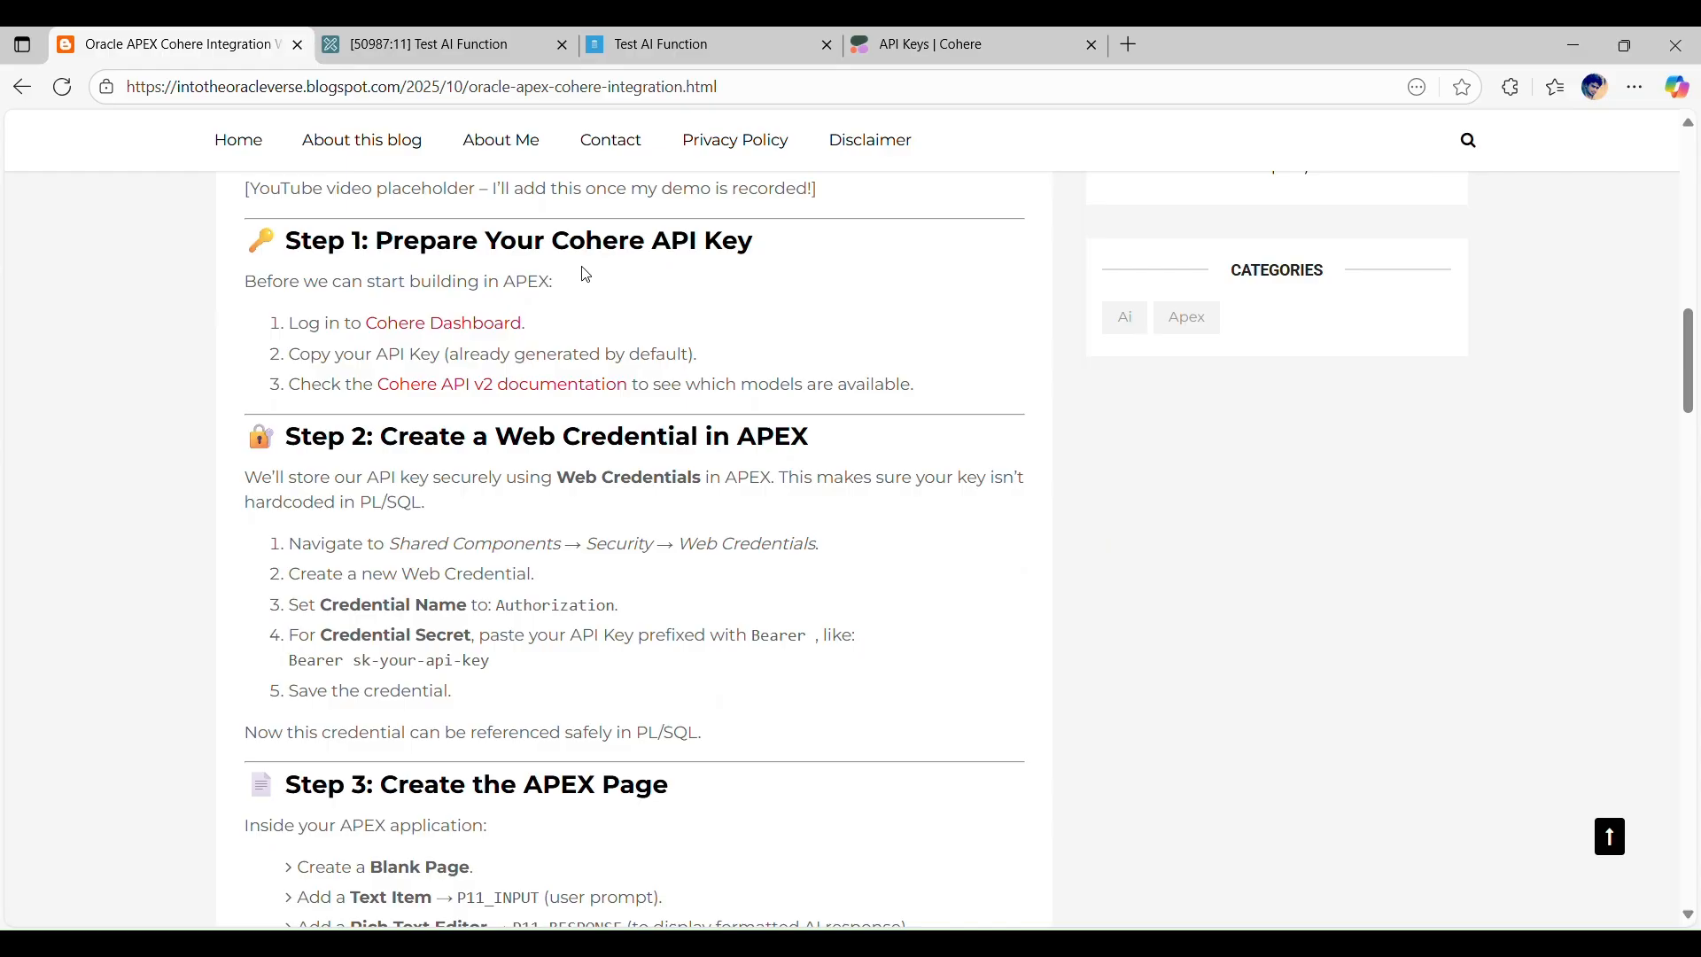
Step: Check the trial keys on the Cohere dashboard's API Keys page against the blog post's Step 1 instructions
{"action": "left_click", "coordinate": [900, 49]}
{"action": "scroll", "coordinate": [805, 675], "scroll_direction": "down", "scroll_amount": 1}
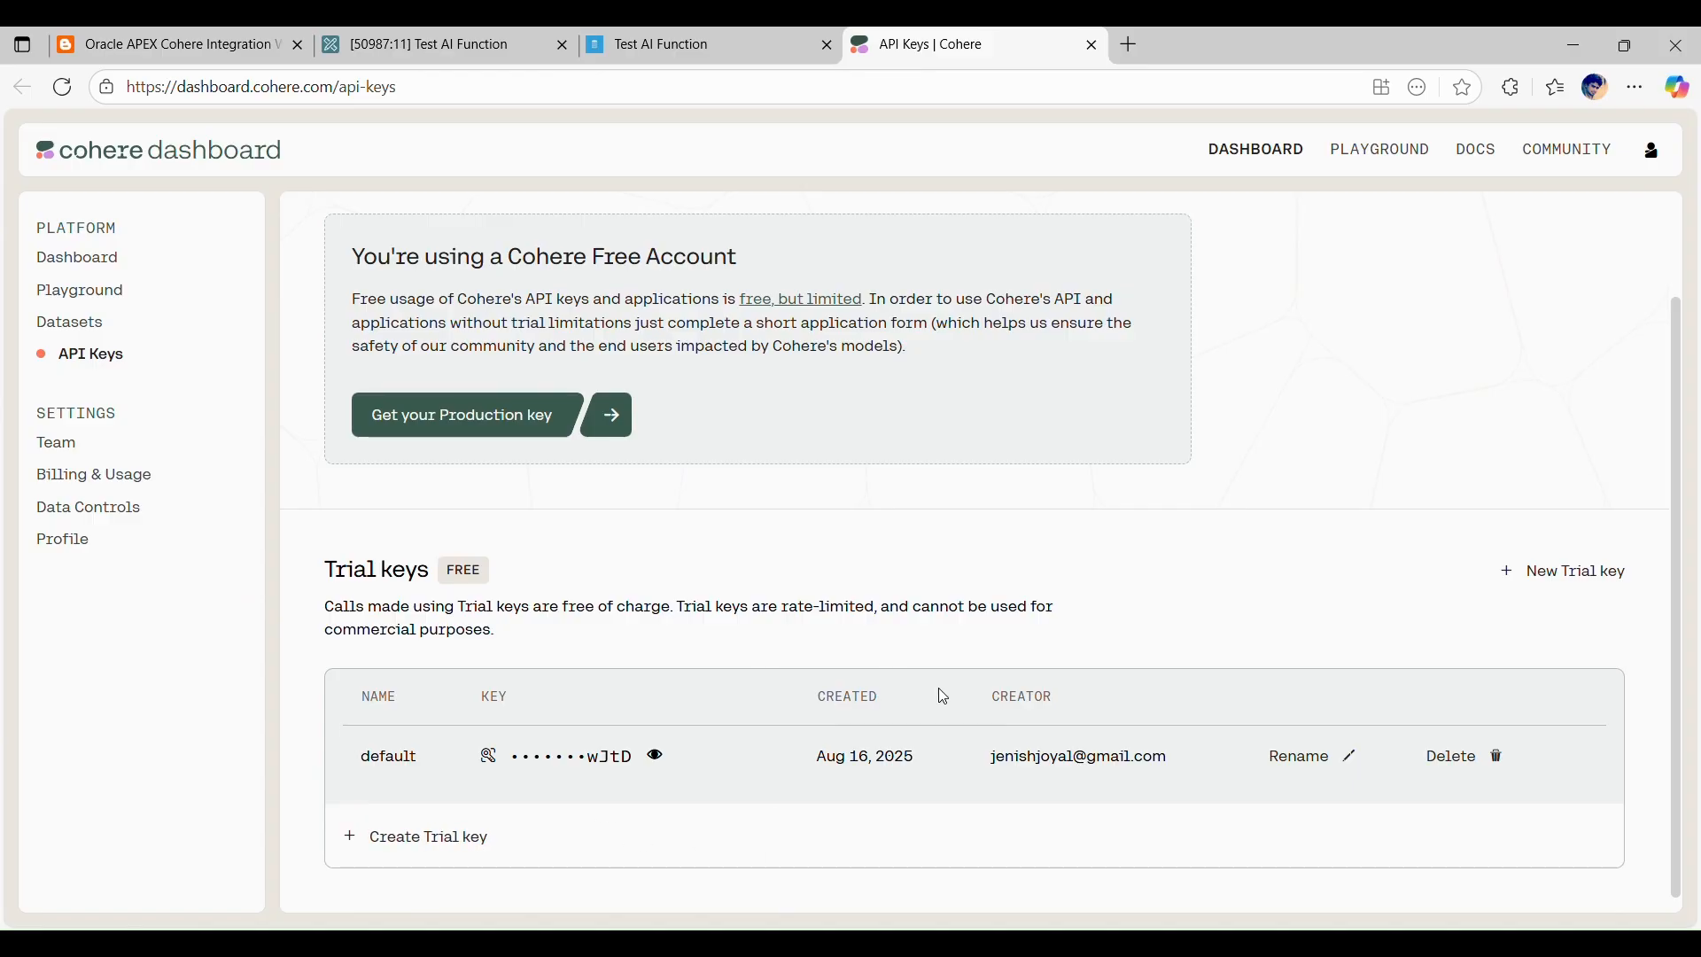
{"action": "left_click", "coordinate": [188, 40]}
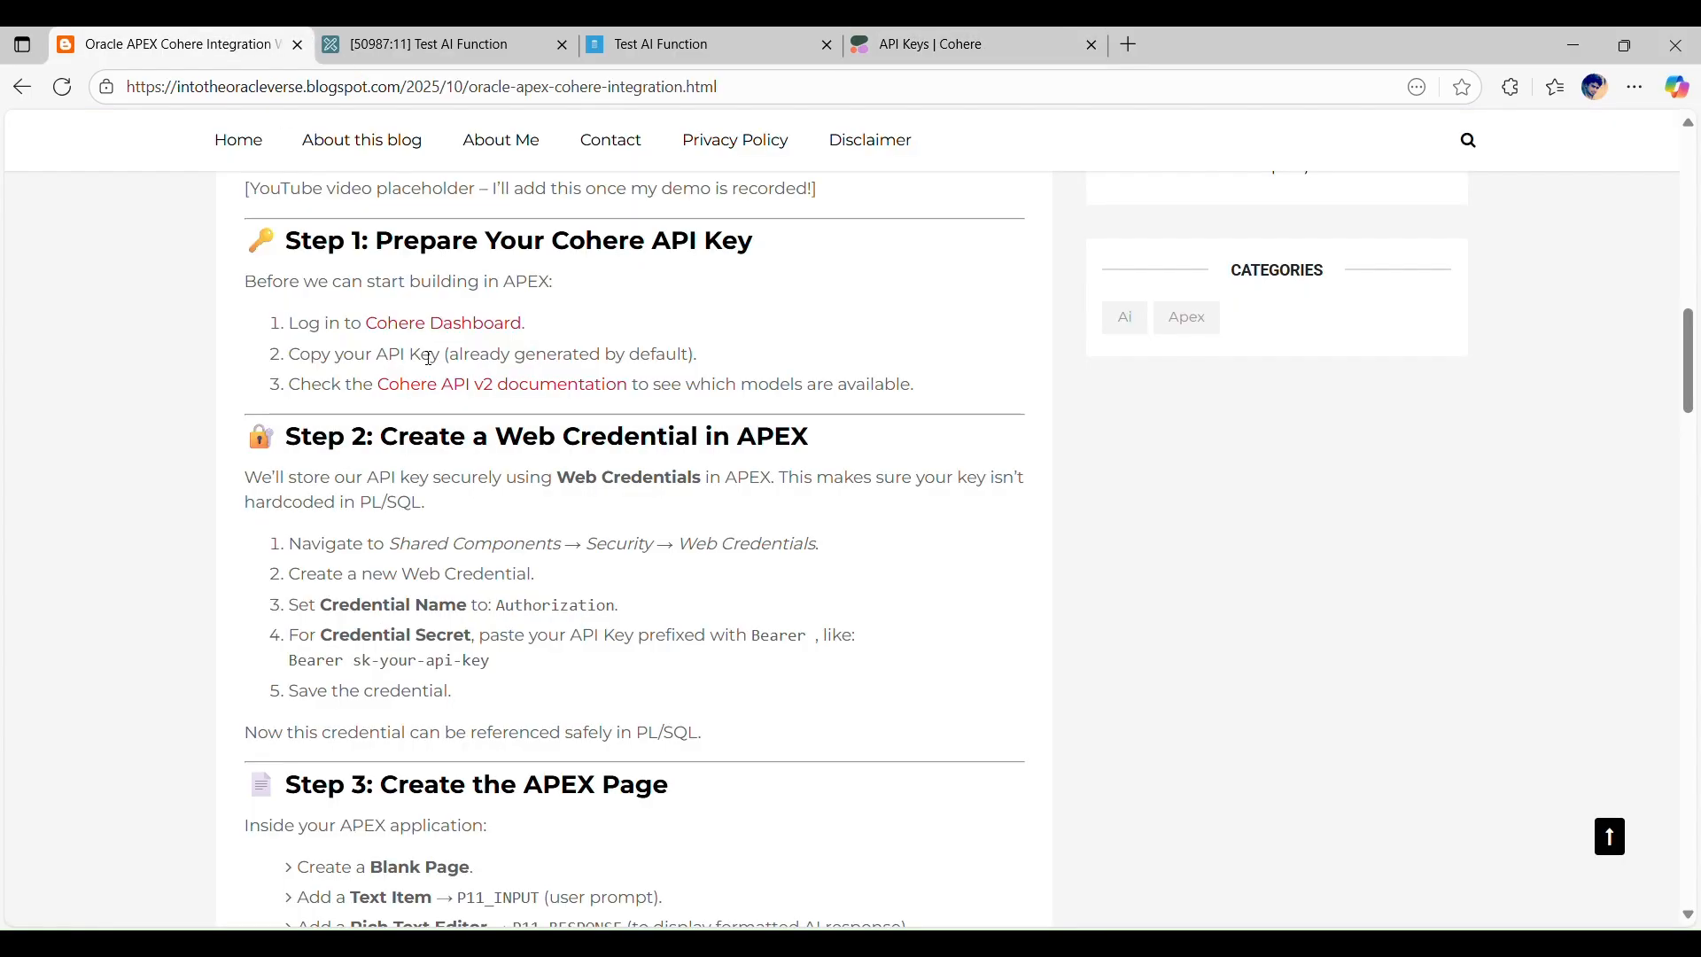
{"action": "left_click", "coordinate": [857, 37]}
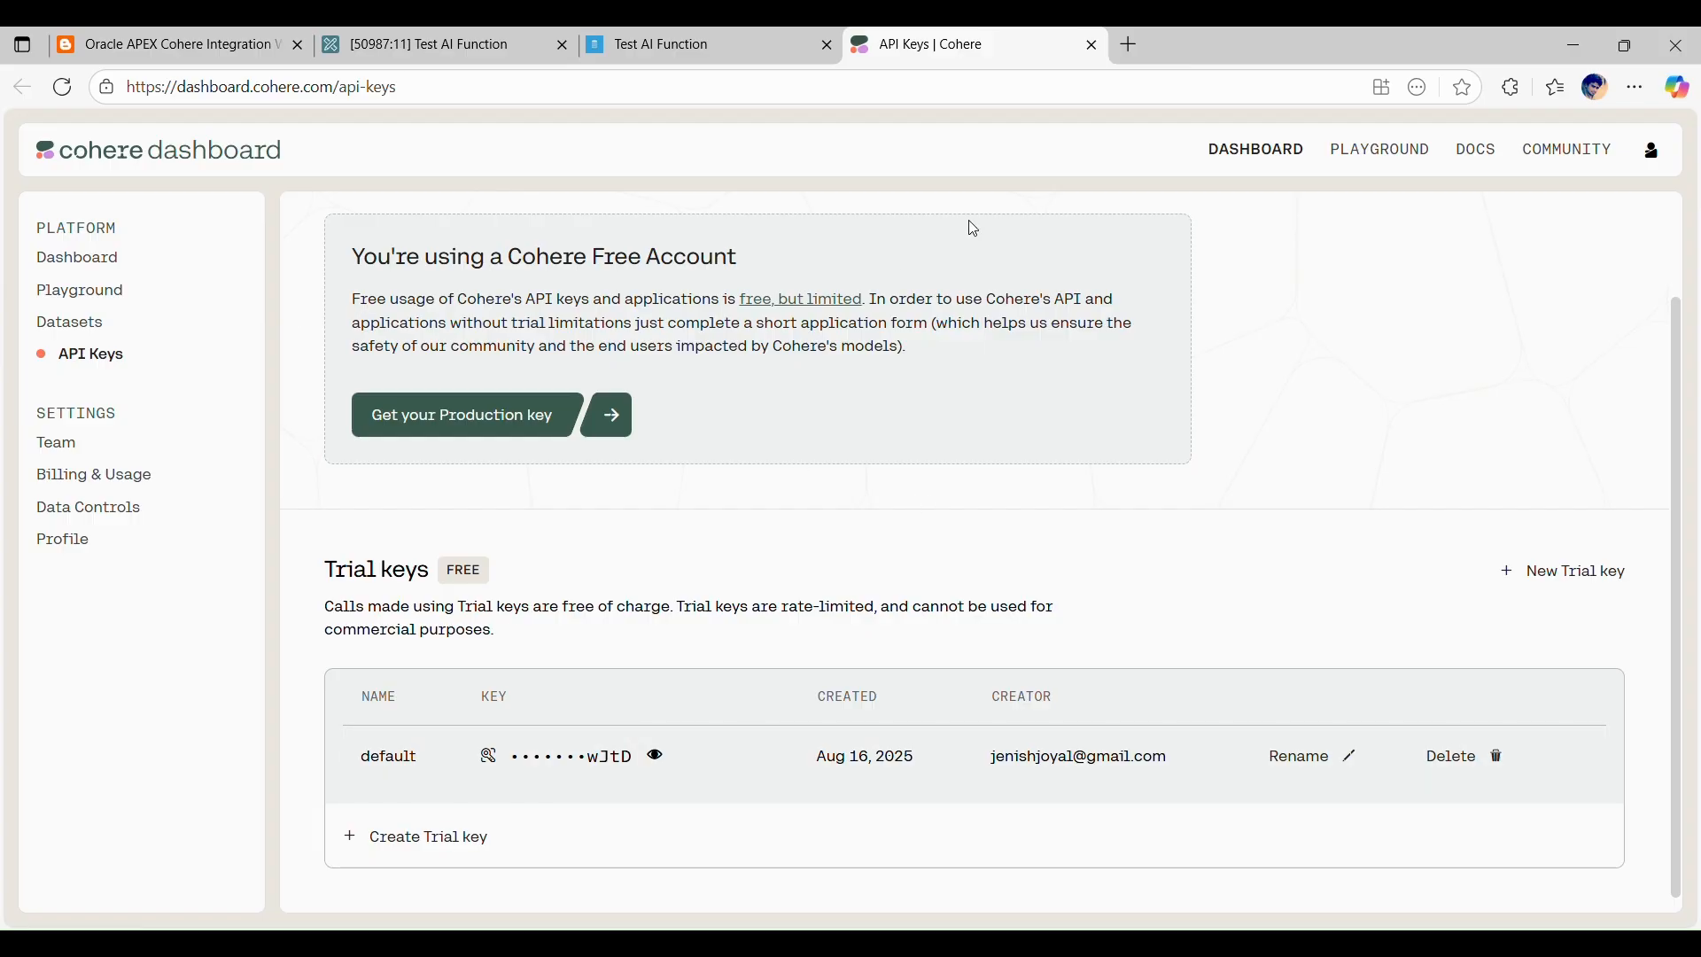
{"action": "left_click", "coordinate": [199, 38]}
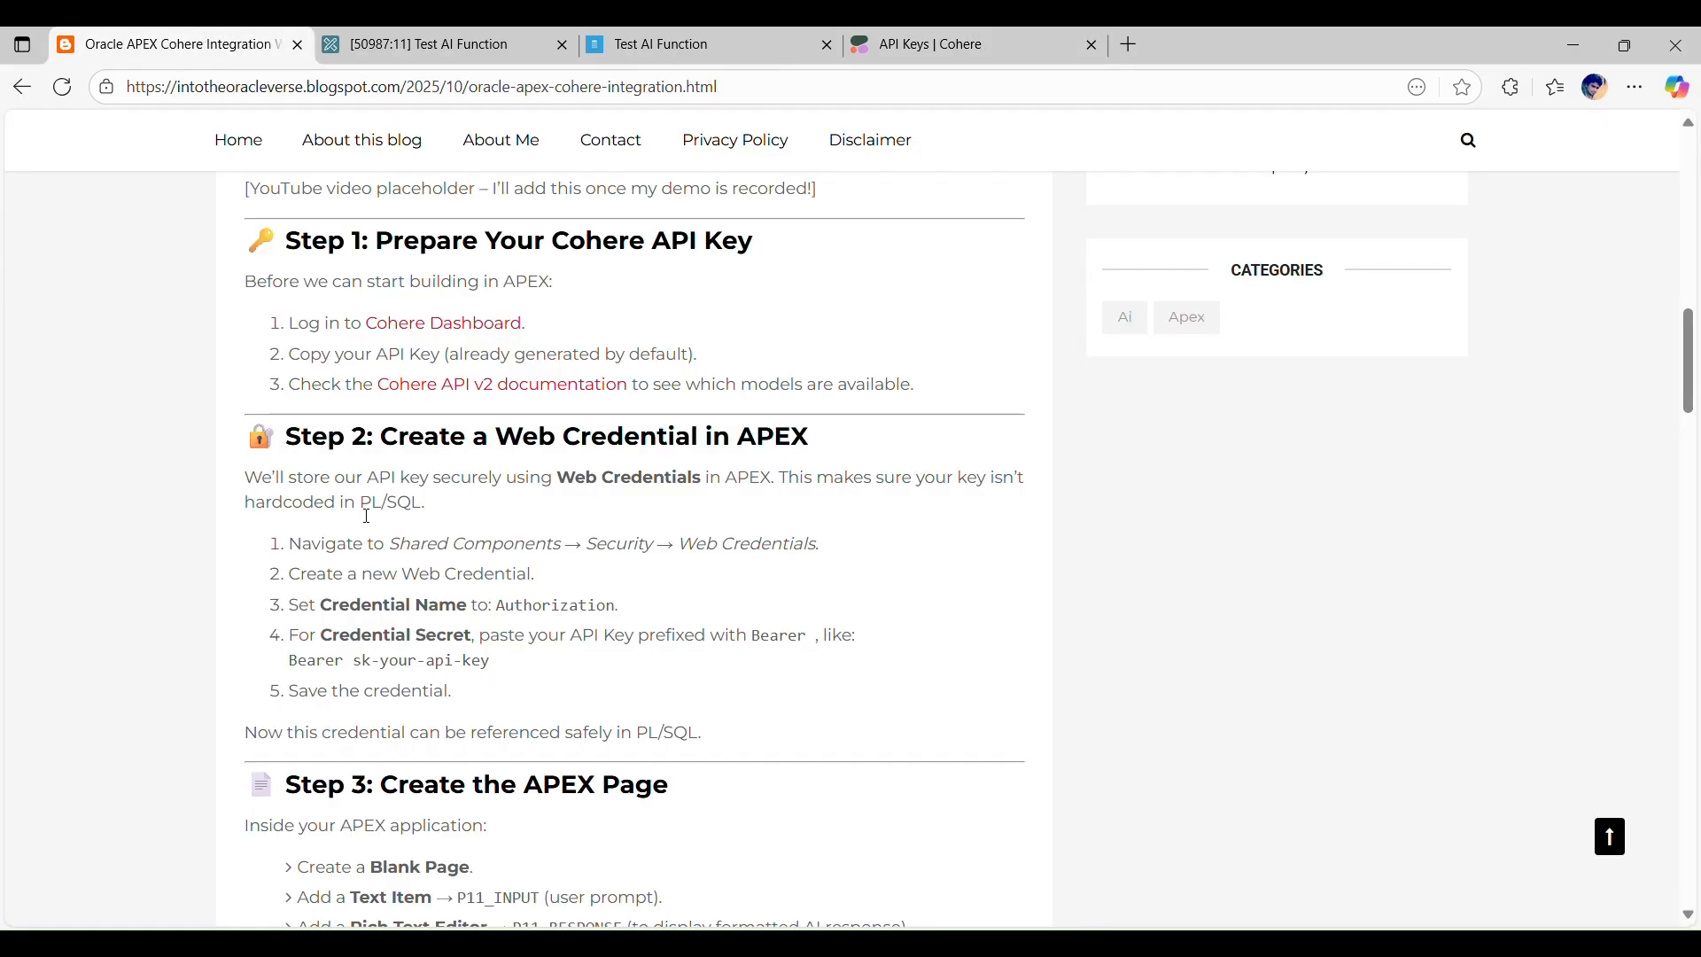
Step: Read the blog post's Step 2 on creating a web credential, highlighting the example format of the credential secret
{"action": "scroll", "coordinate": [369, 512], "scroll_direction": "down", "scroll_amount": 1}
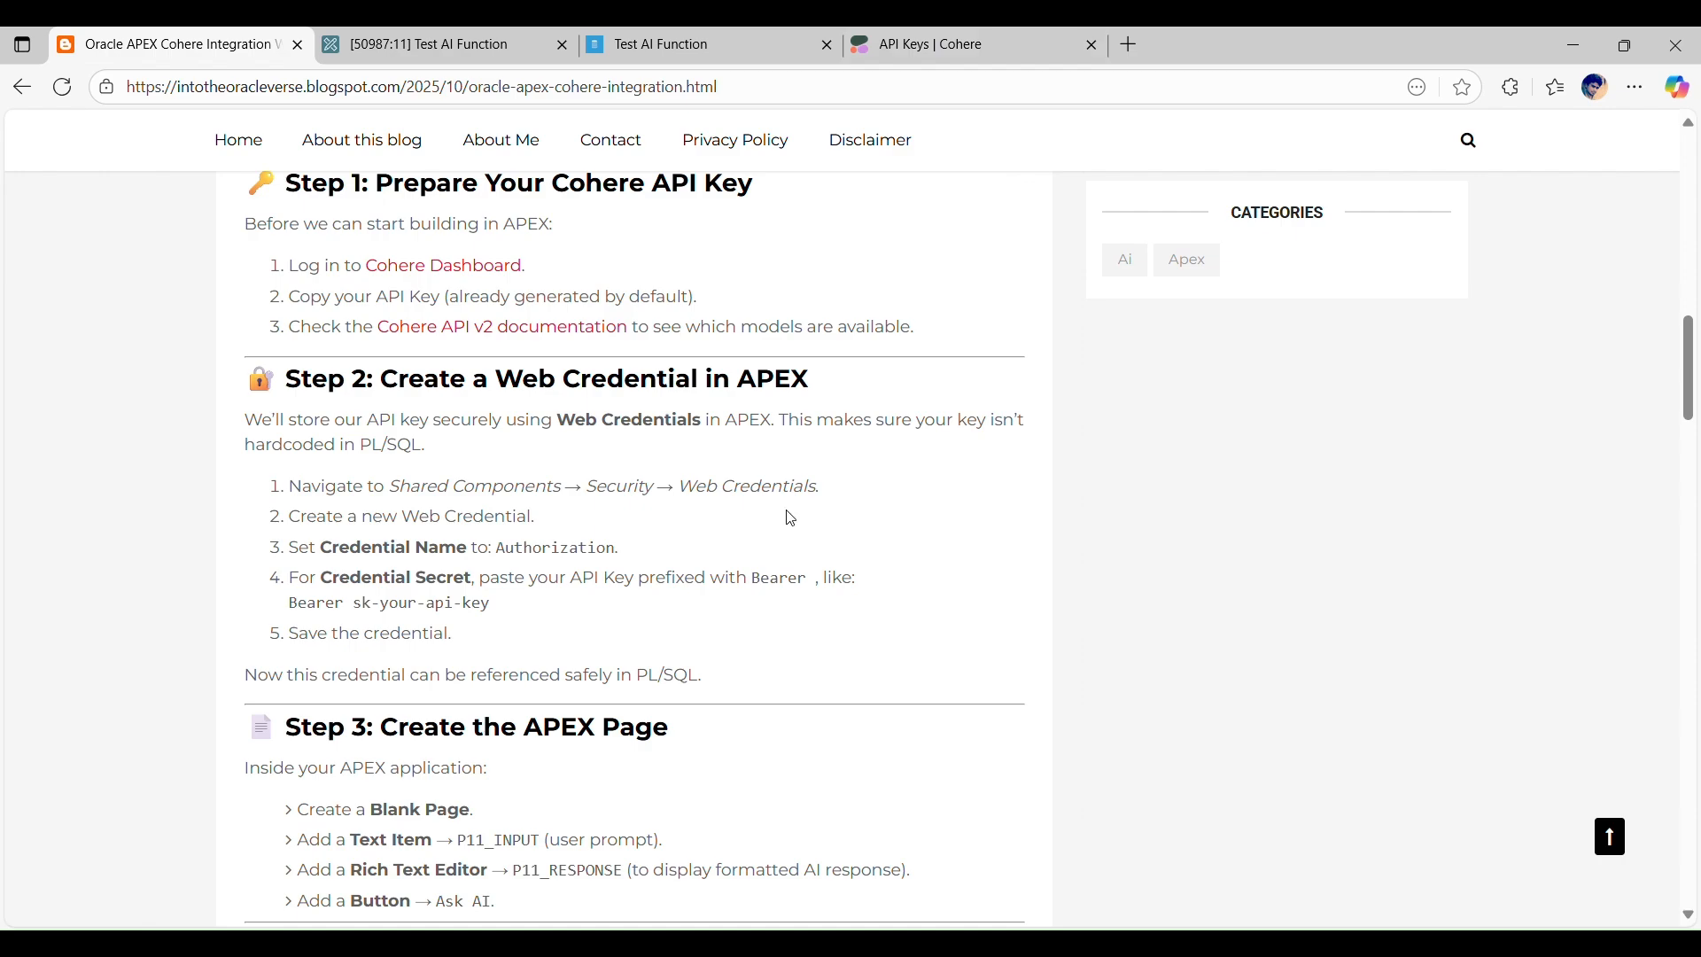
{"action": "scroll", "coordinate": [501, 346], "scroll_direction": "down", "scroll_amount": 1}
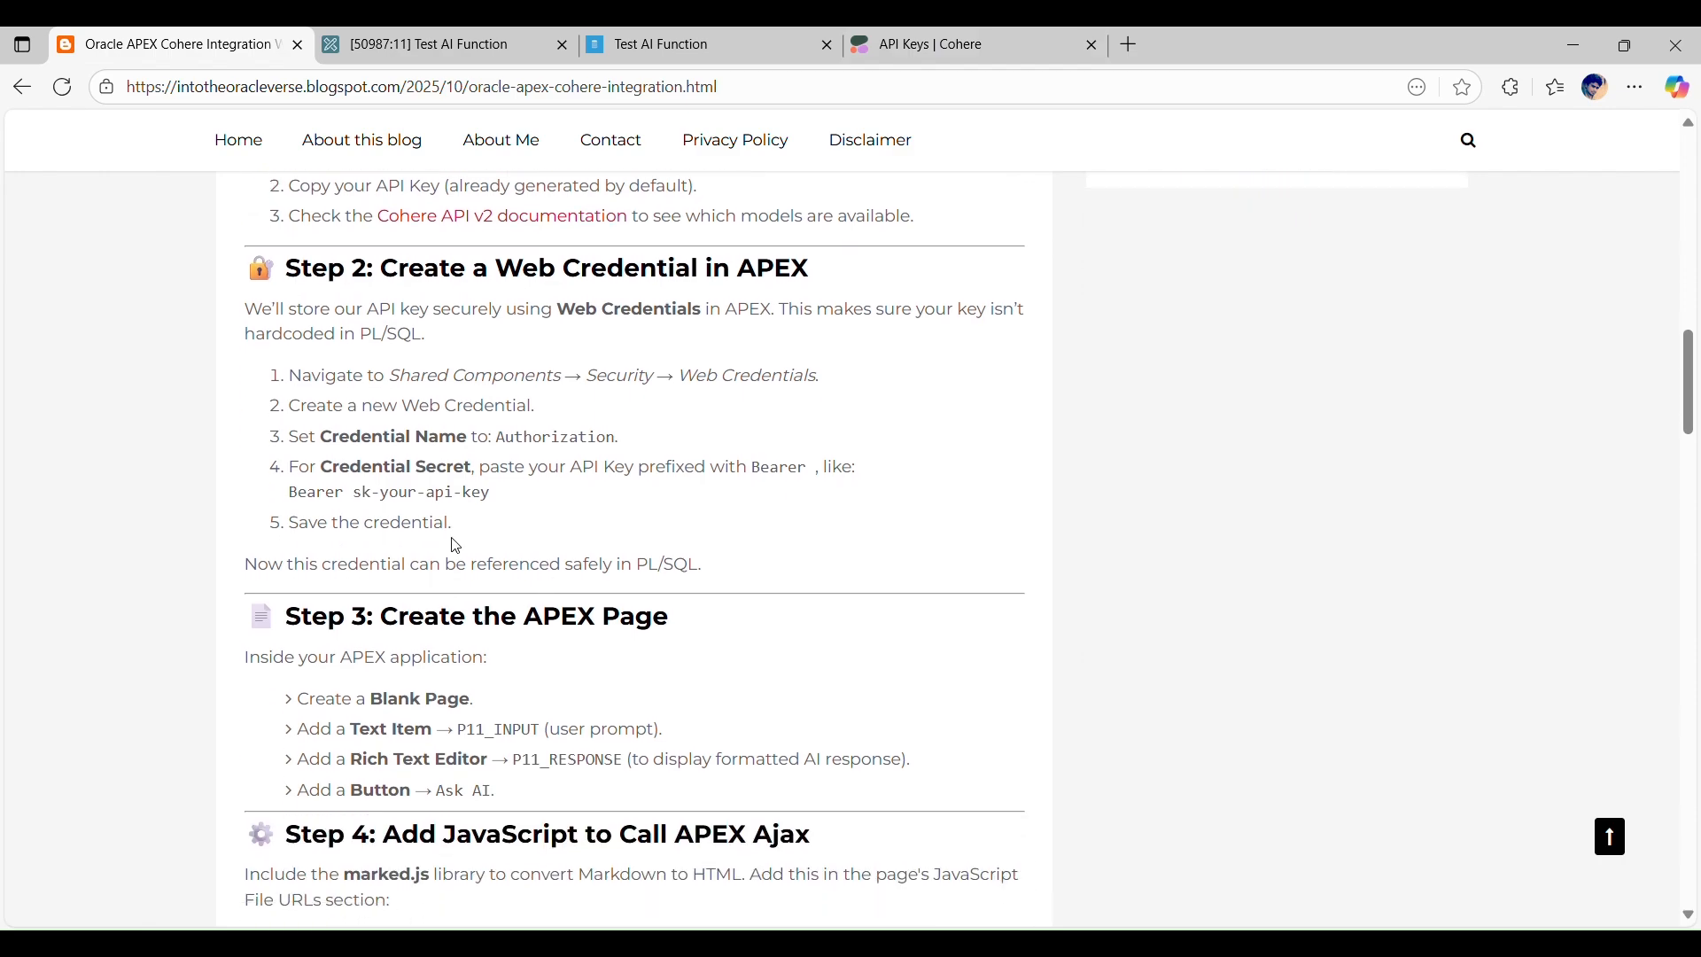
{"action": "left_click_drag", "start_coordinate": [290, 500], "coordinate": [495, 501]}
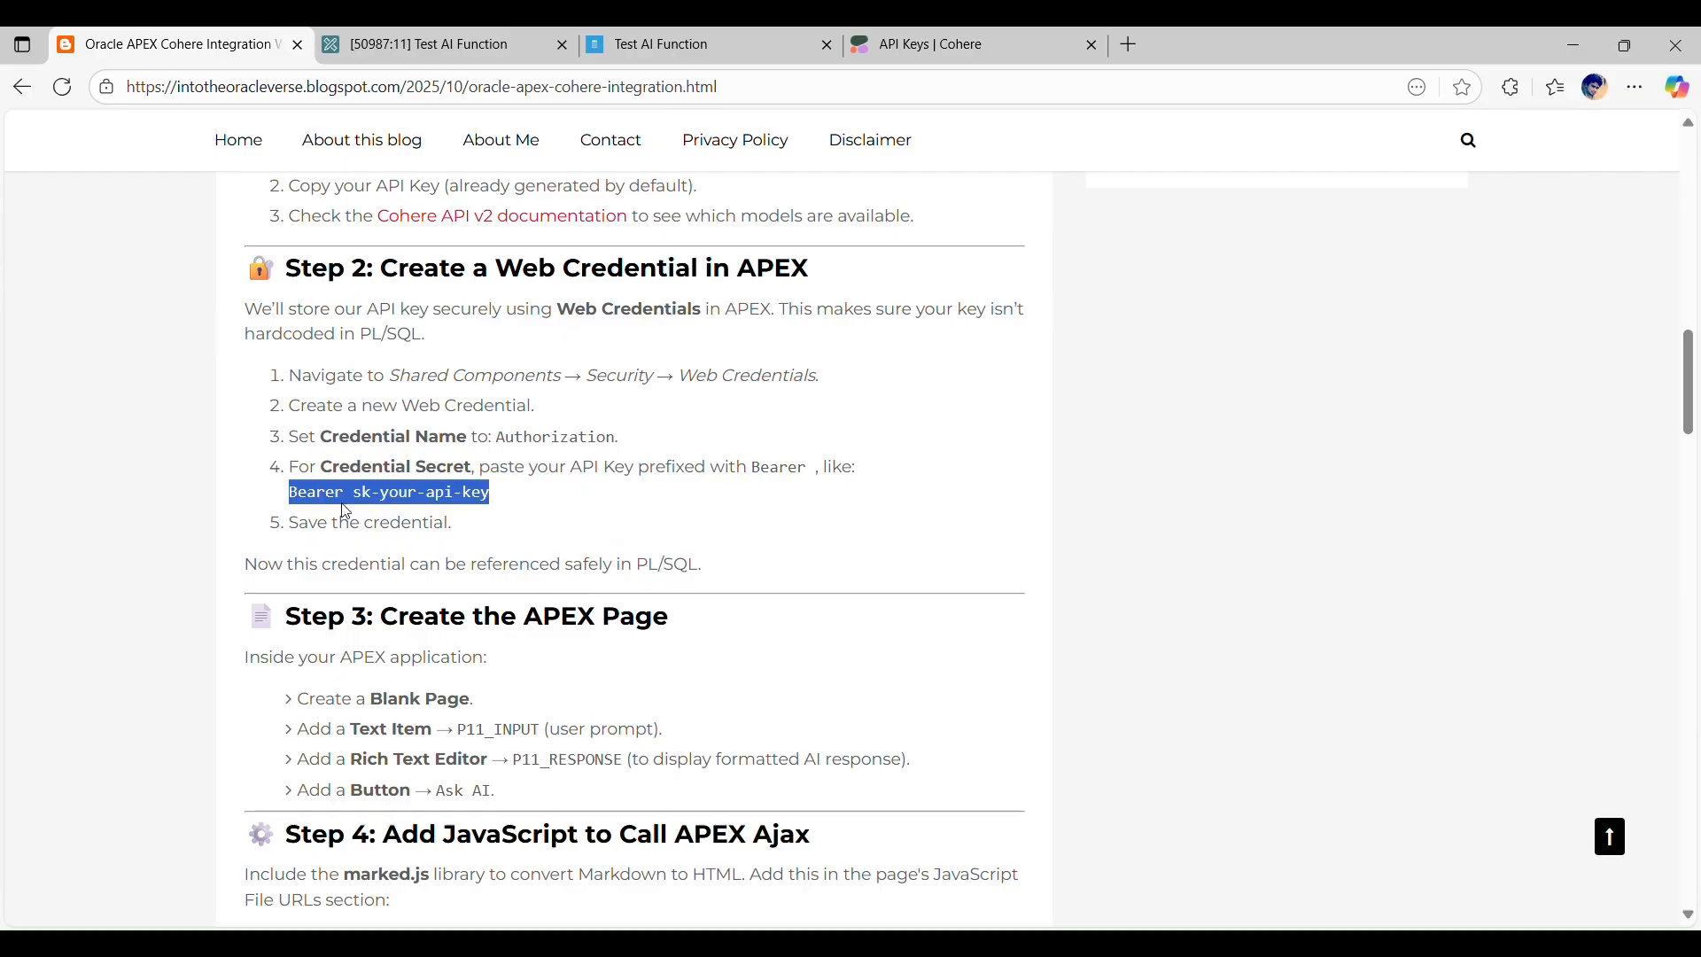
{"action": "scroll", "coordinate": [345, 511], "scroll_direction": "up", "scroll_amount": 1}
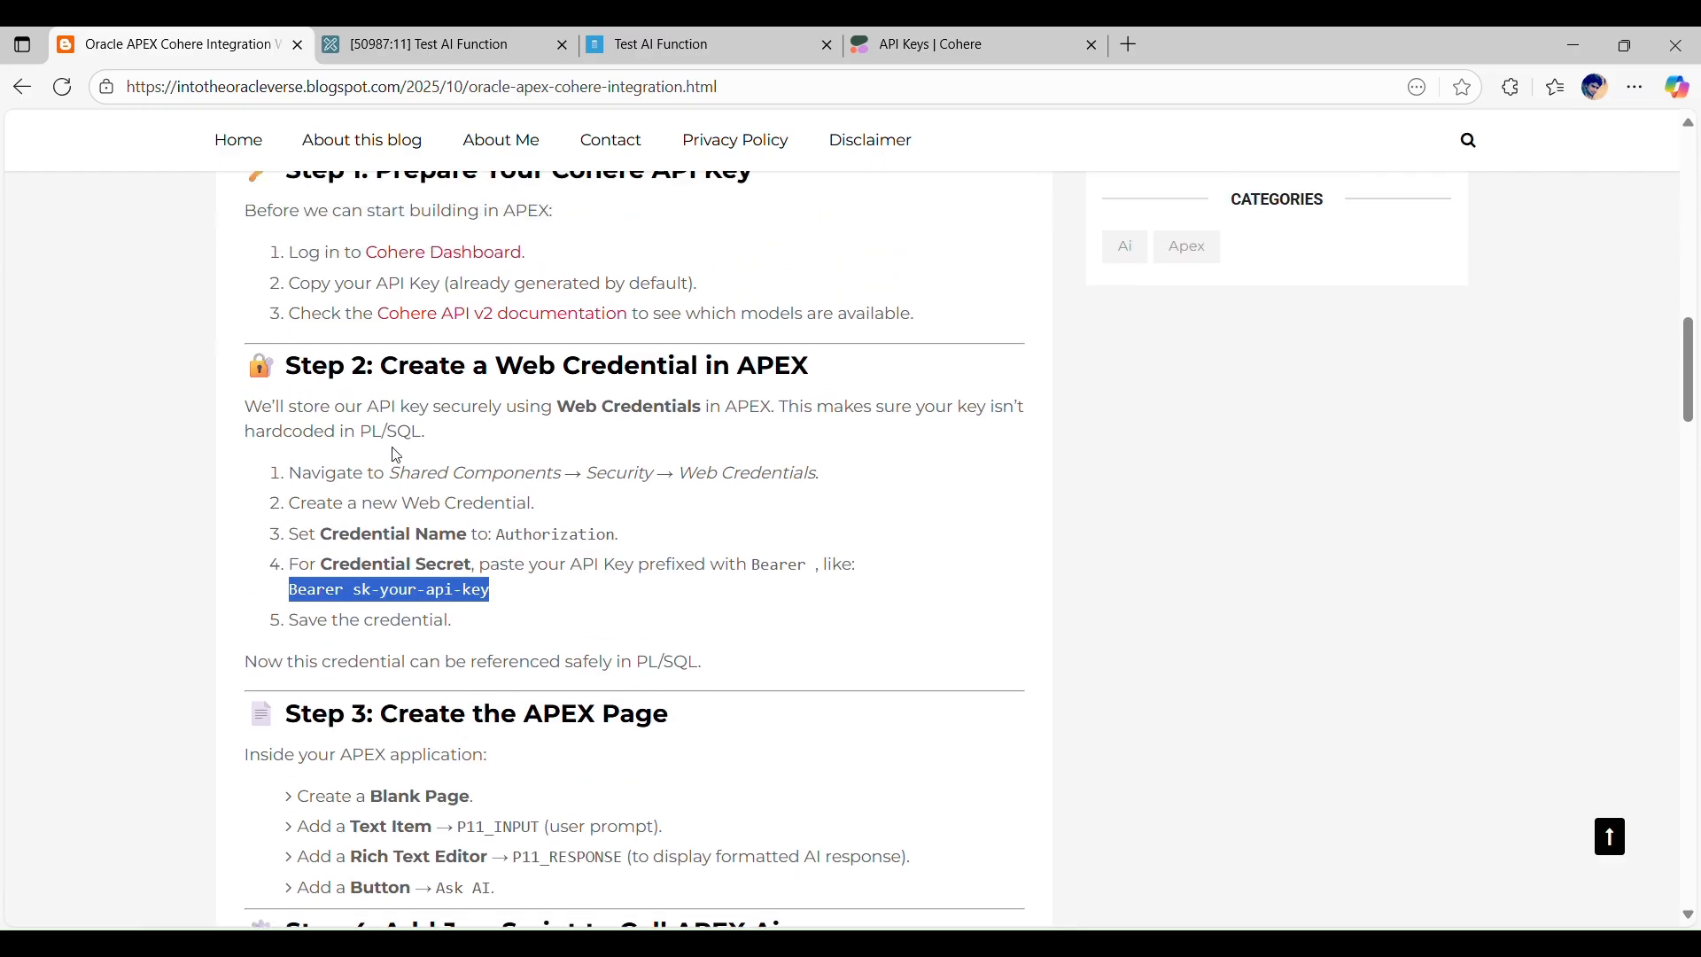
Step: Switch to Oracle APEX and open the Web Credentials list in the workspace utilities
{"action": "left_click", "coordinate": [443, 46]}
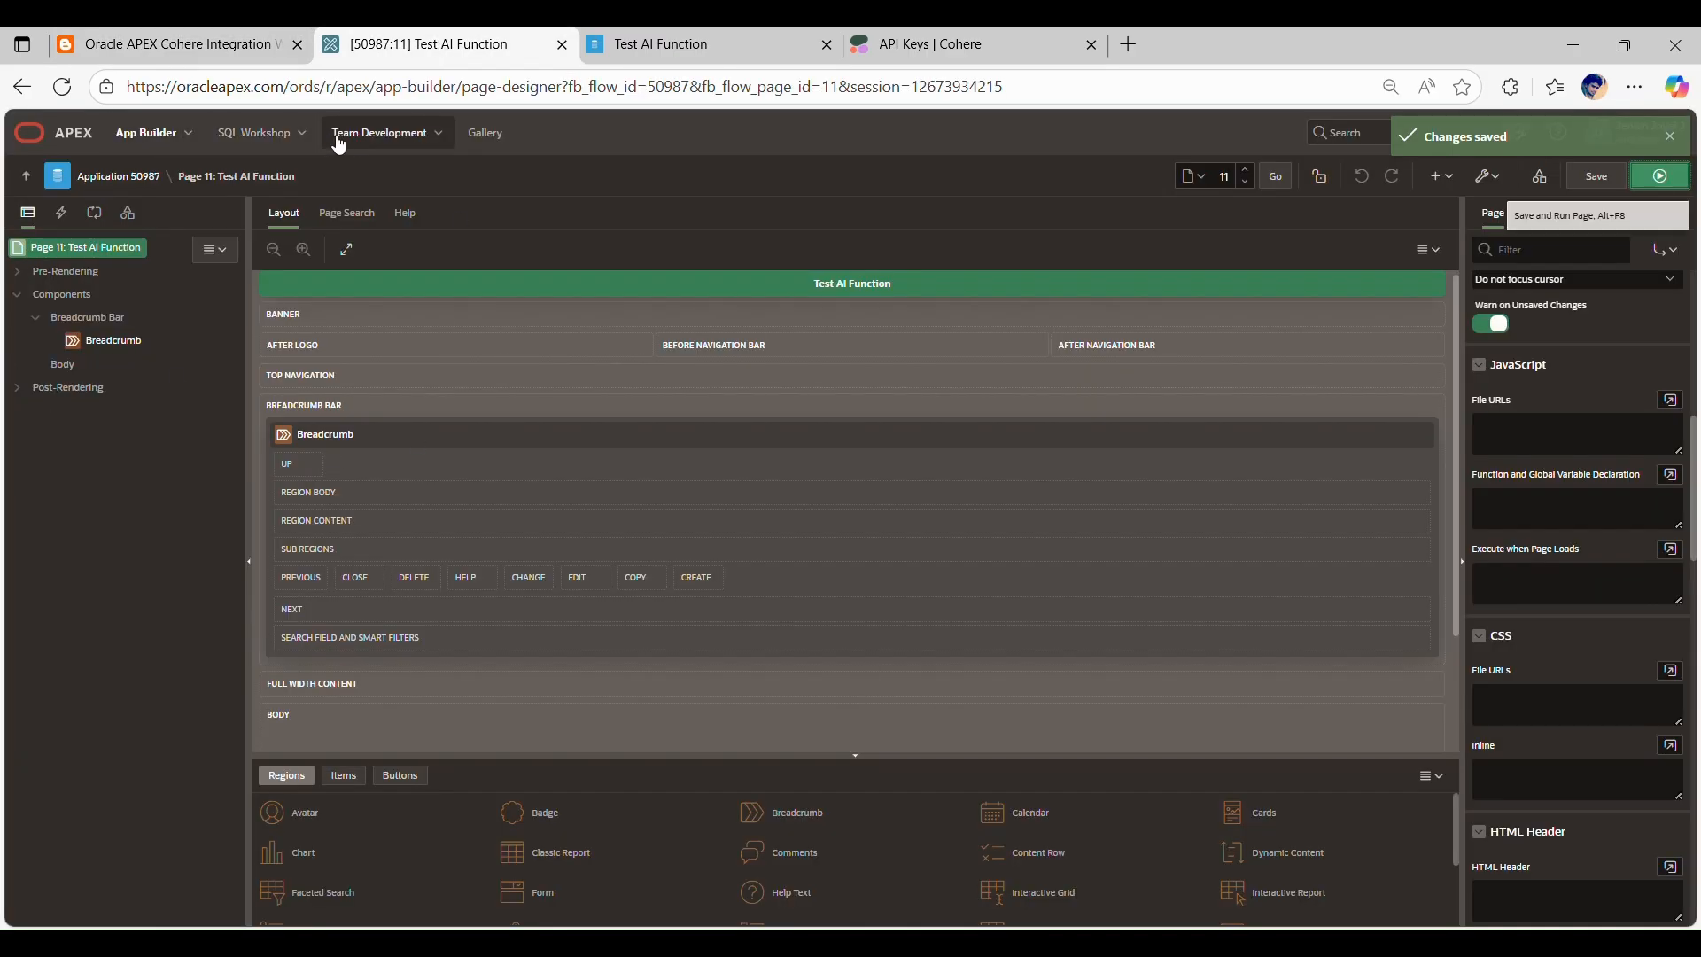
{"action": "left_click", "coordinate": [25, 181]}
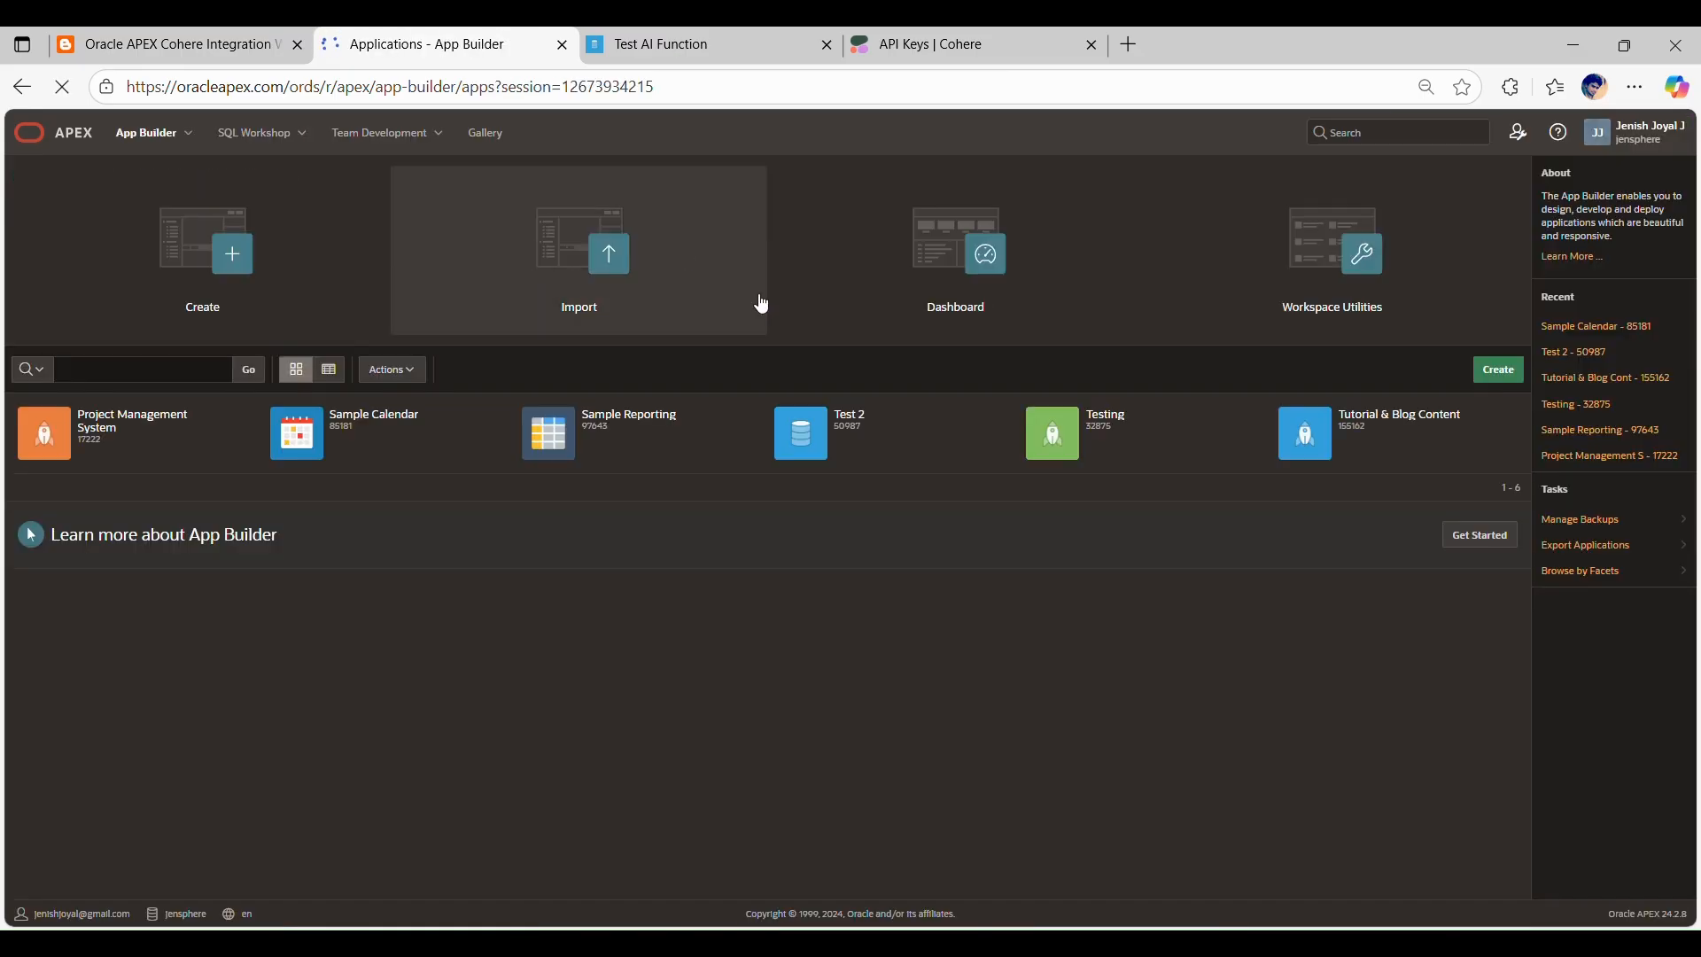
{"action": "left_click", "coordinate": [1348, 313]}
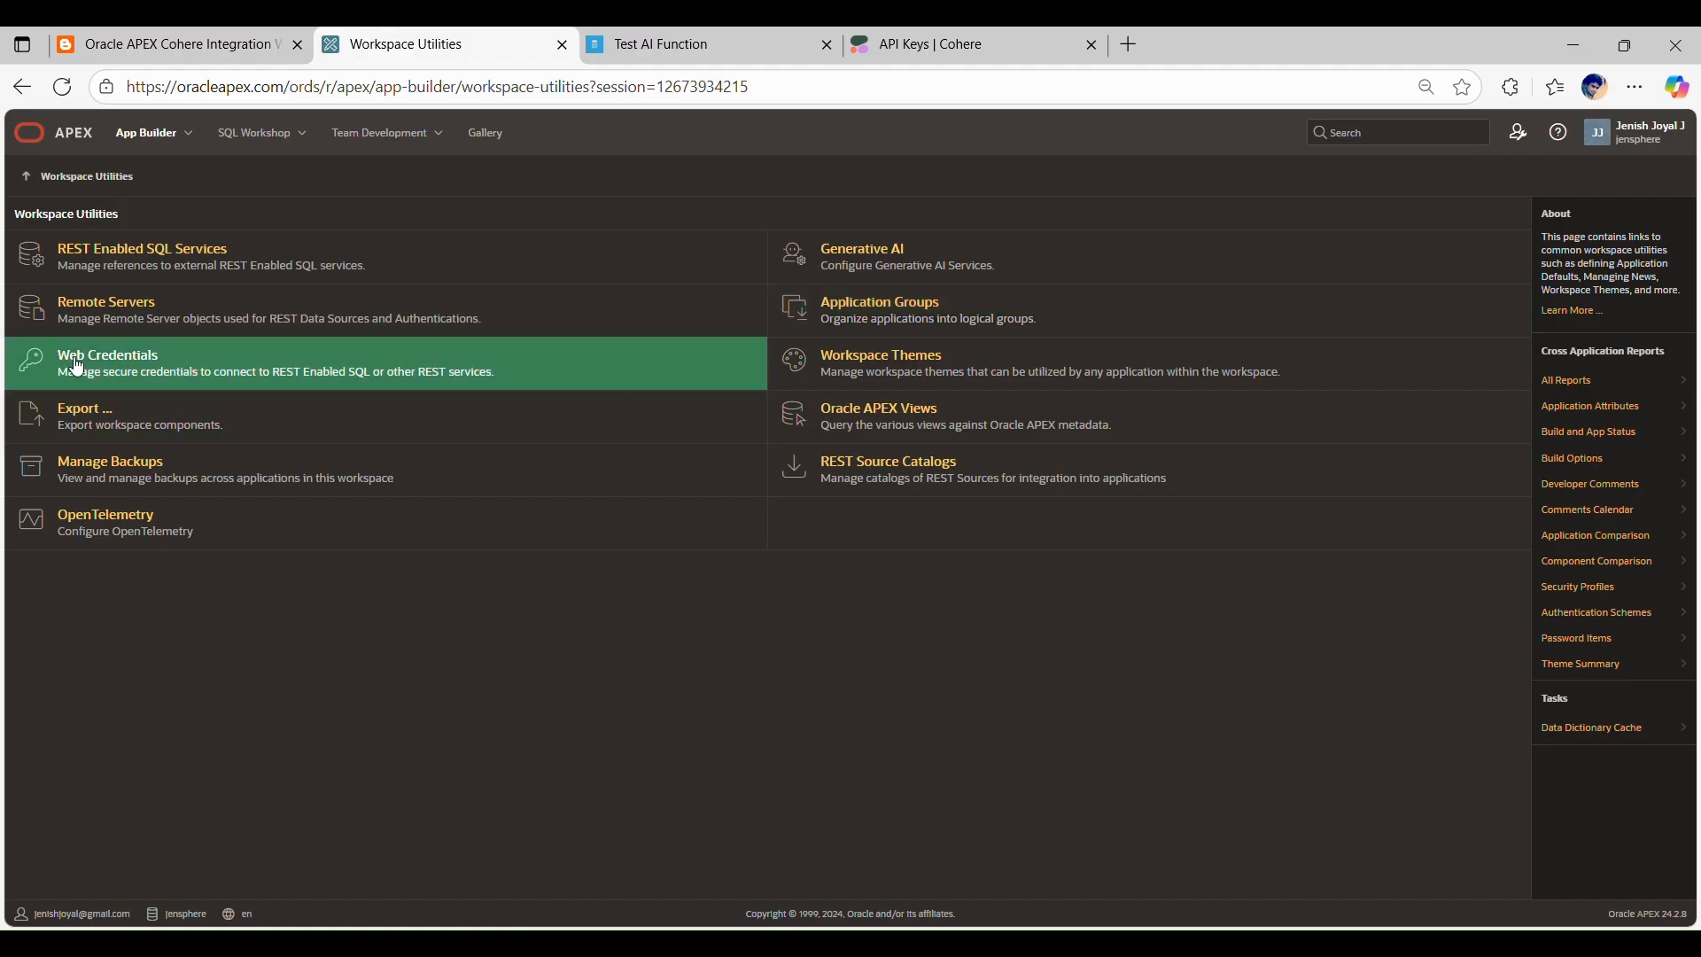
{"action": "left_click", "coordinate": [109, 371]}
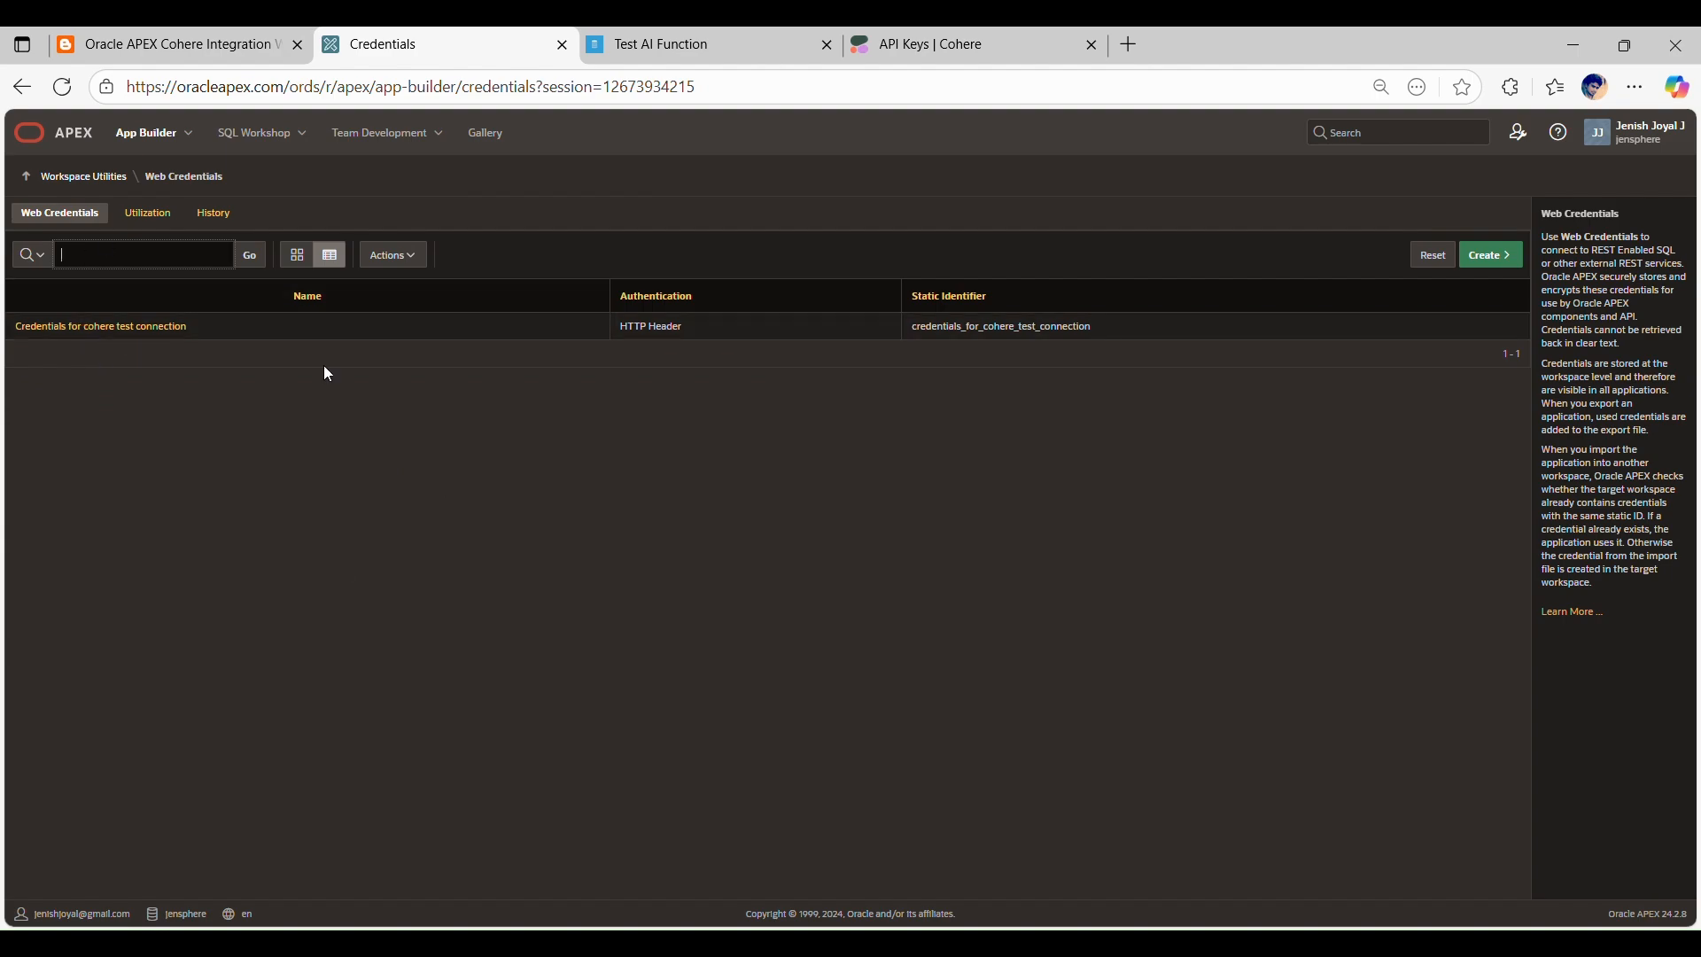
Step: Look briefly at the running Test AI Function page and open the web credential "Credentials for cohere test connection"
{"action": "left_click", "coordinate": [668, 36]}
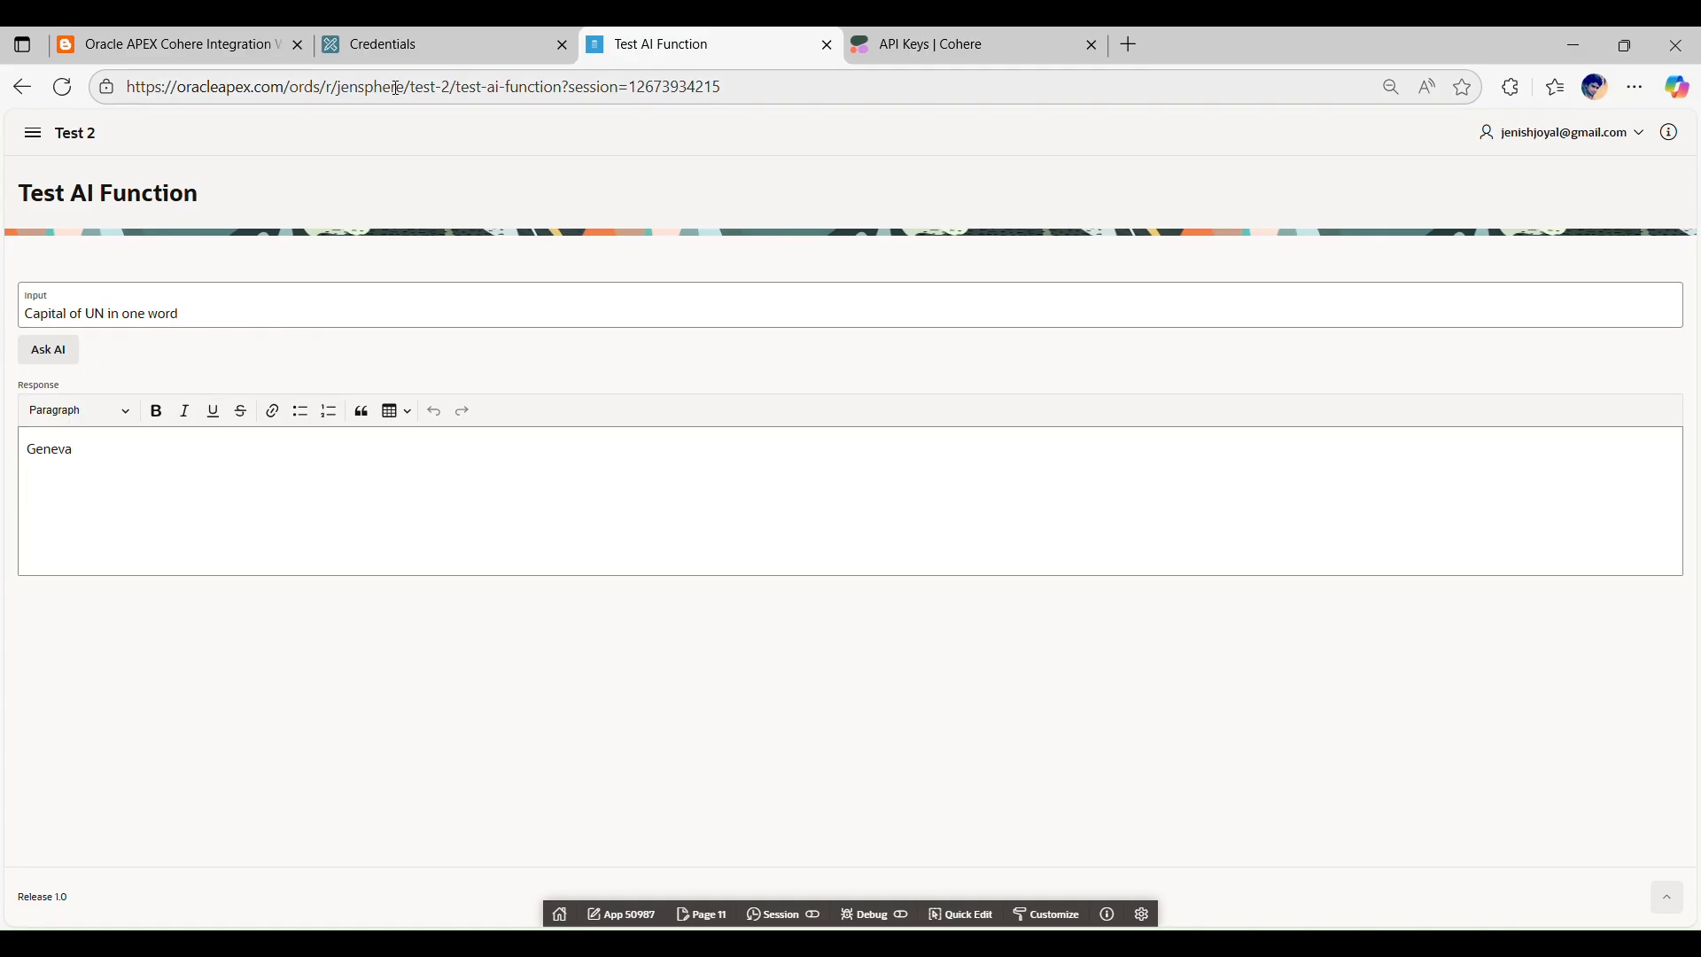
{"action": "left_click", "coordinate": [403, 34]}
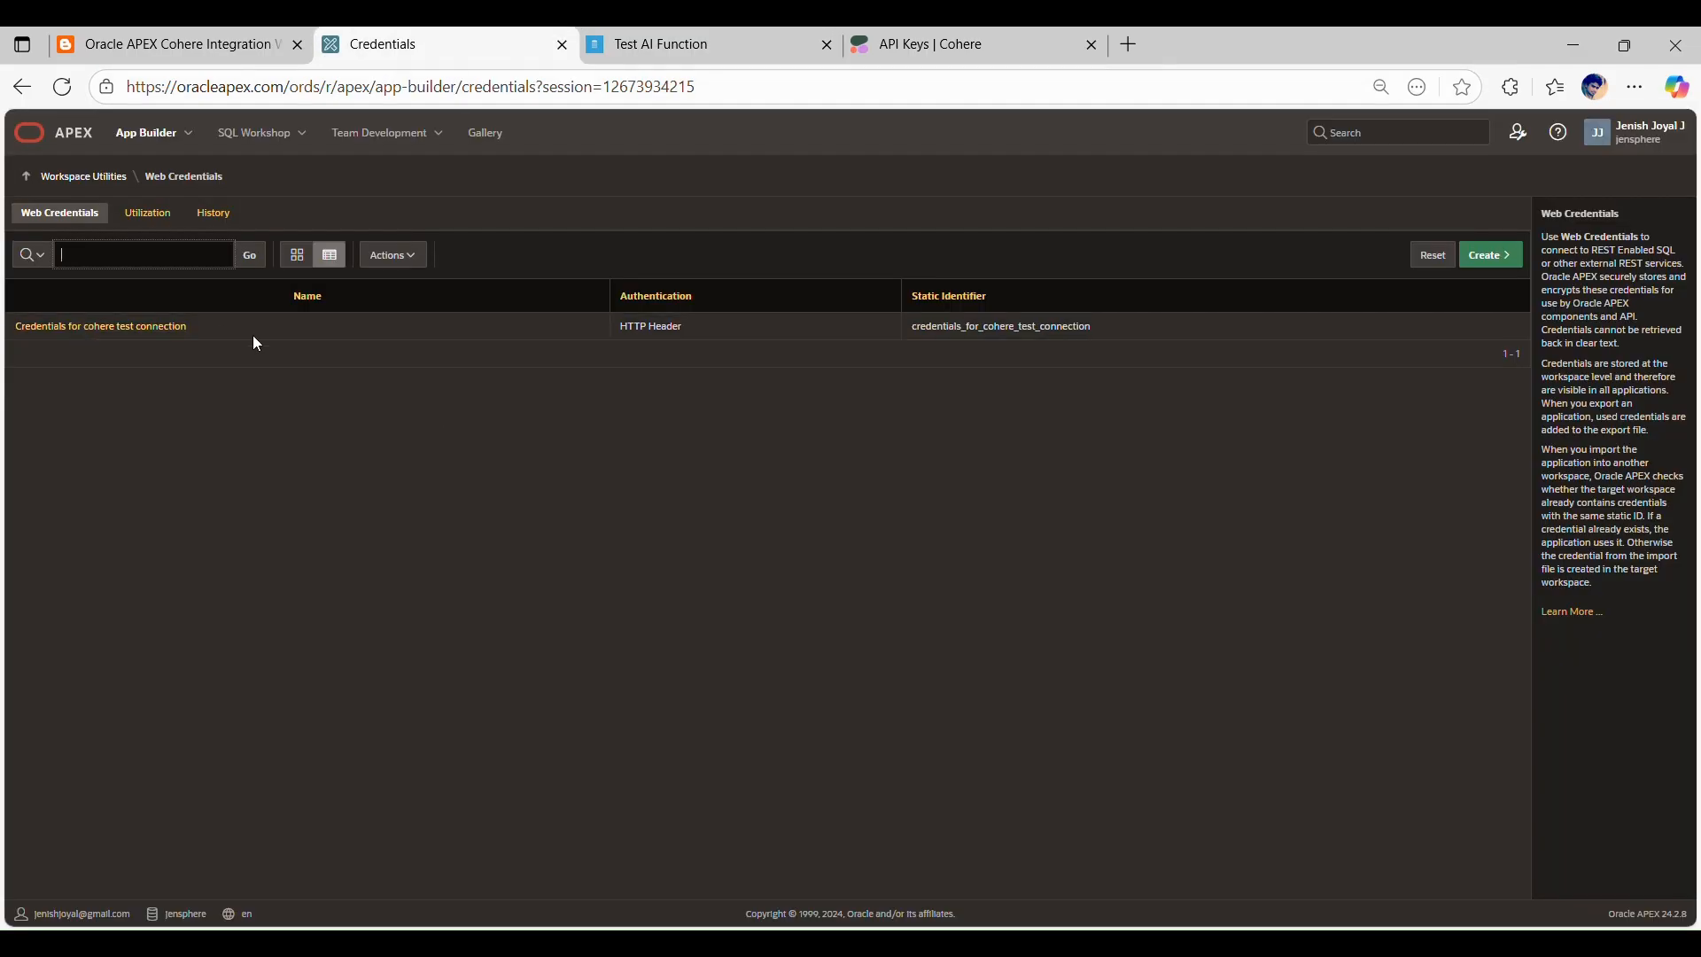
{"action": "mouse_move", "coordinate": [230, 327]}
{"action": "left_mouse_down"}
{"action": "mouse_move", "coordinate": [9, 335]}
{"action": "mouse_move", "coordinate": [221, 341]}
{"action": "left_mouse_up"}
{"action": "left_click", "coordinate": [185, 335]}
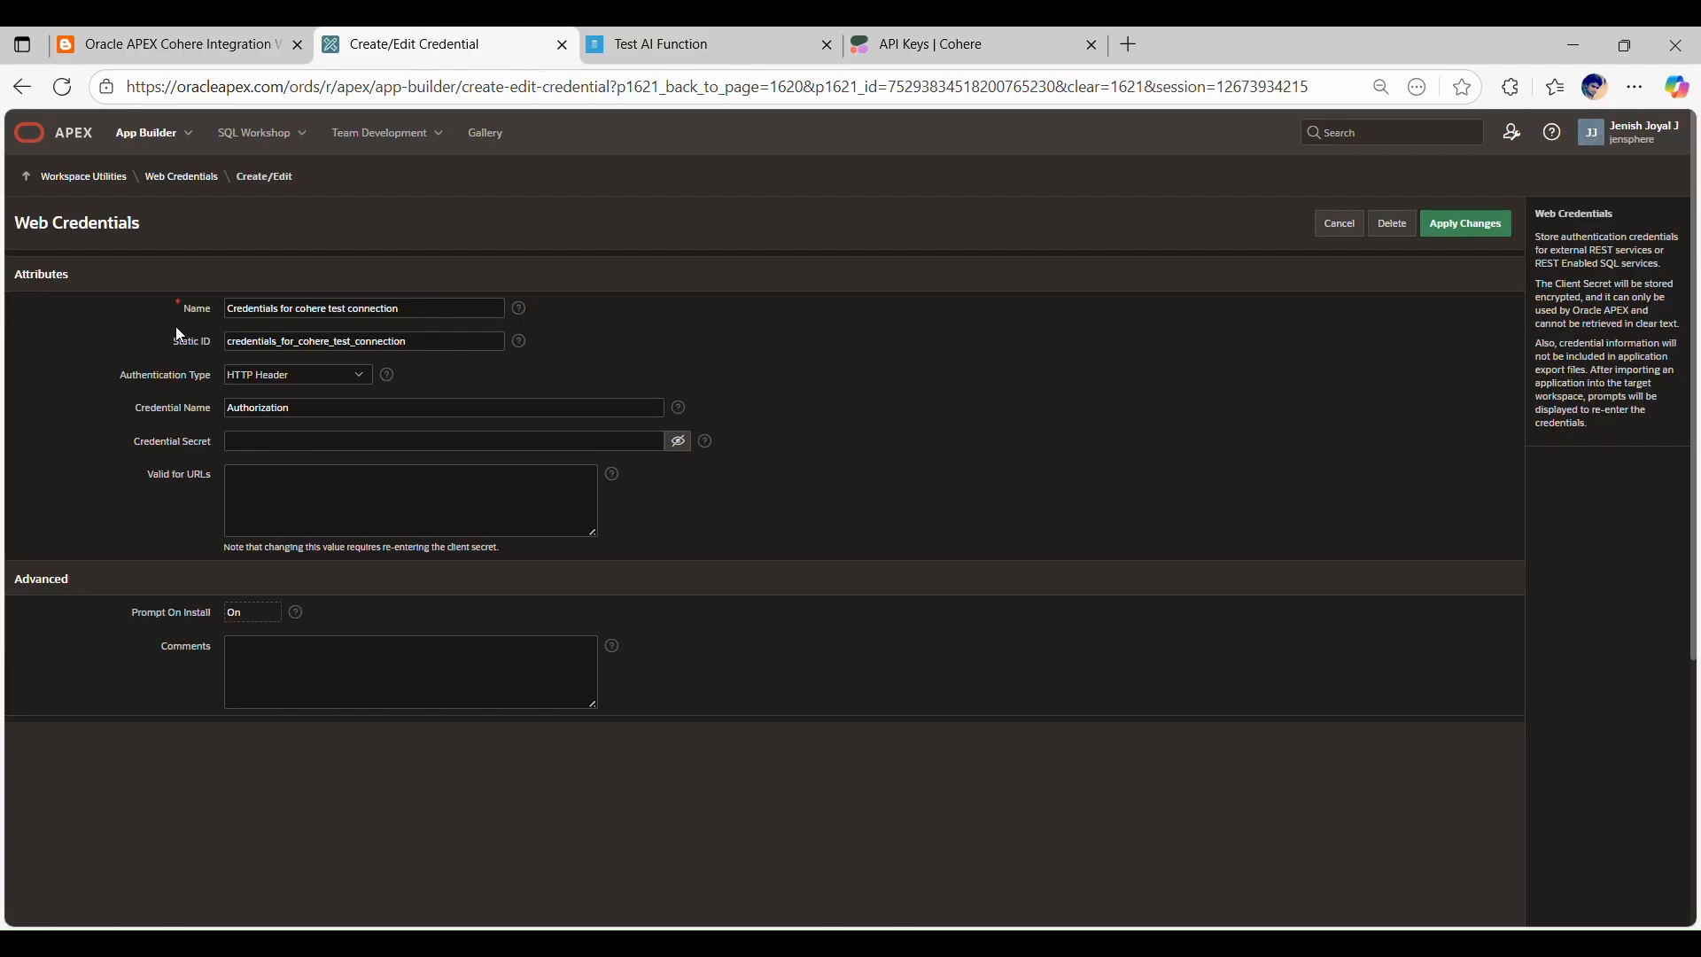
Step: Review the web credential's name, static ID, authentication type, credential name and credential secret fields
{"action": "triple_click", "coordinate": [238, 312]}
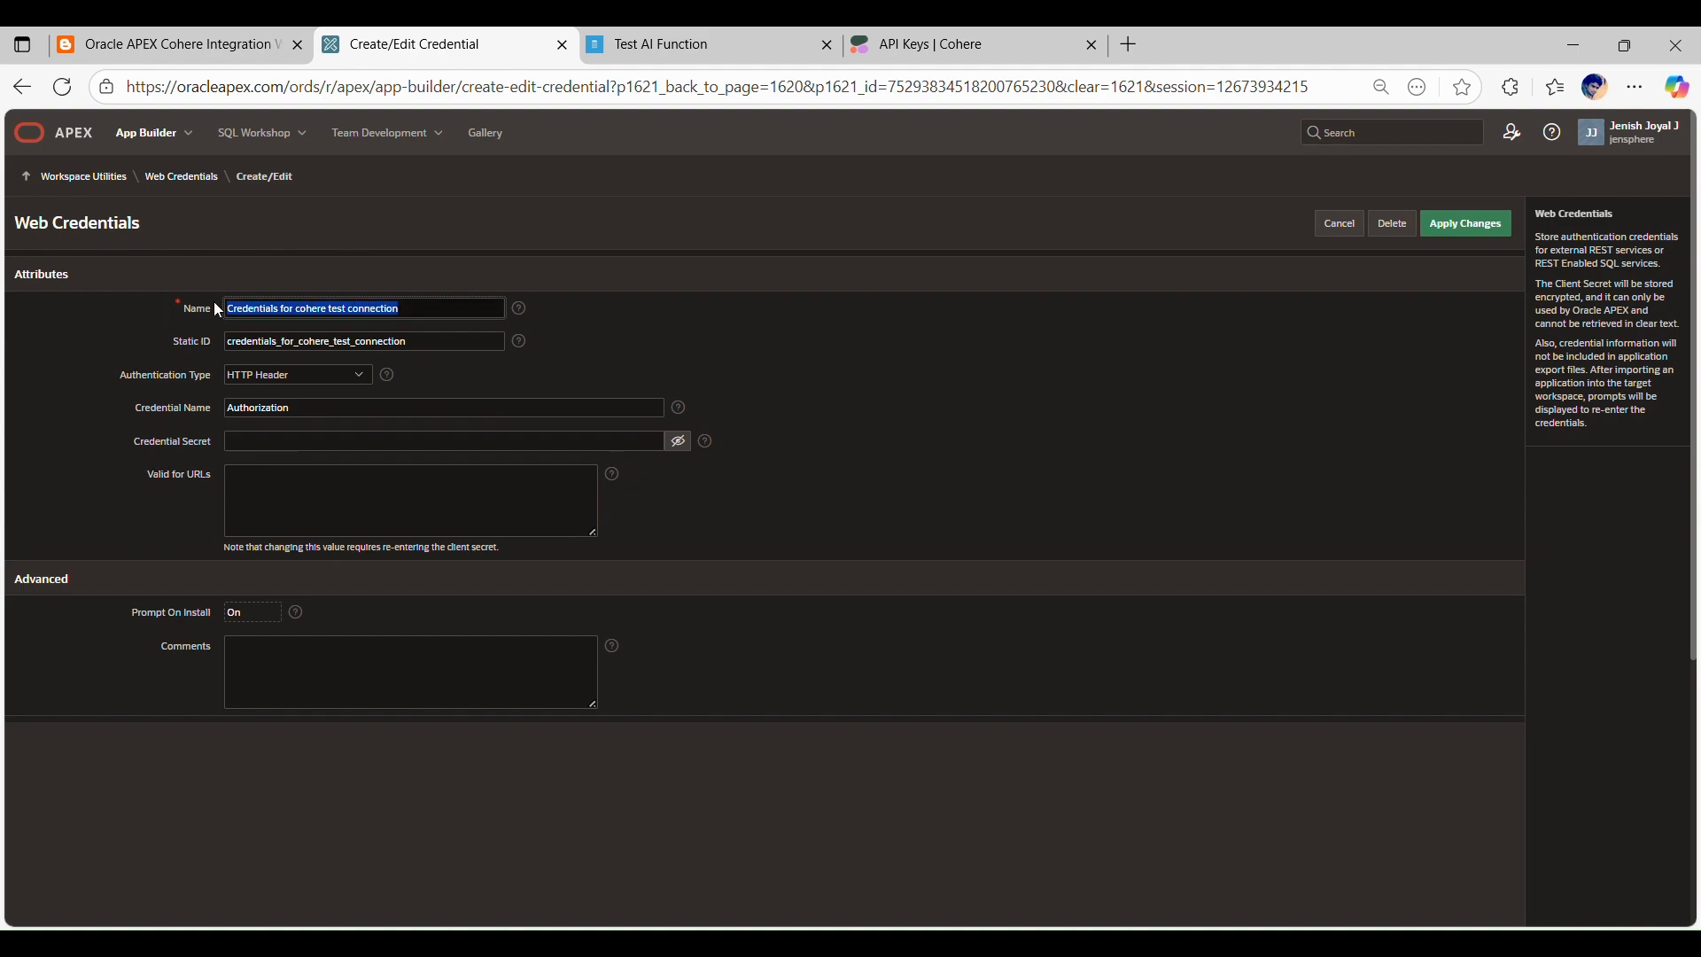
{"action": "left_click", "coordinate": [196, 316]}
{"action": "left_click", "coordinate": [194, 311]}
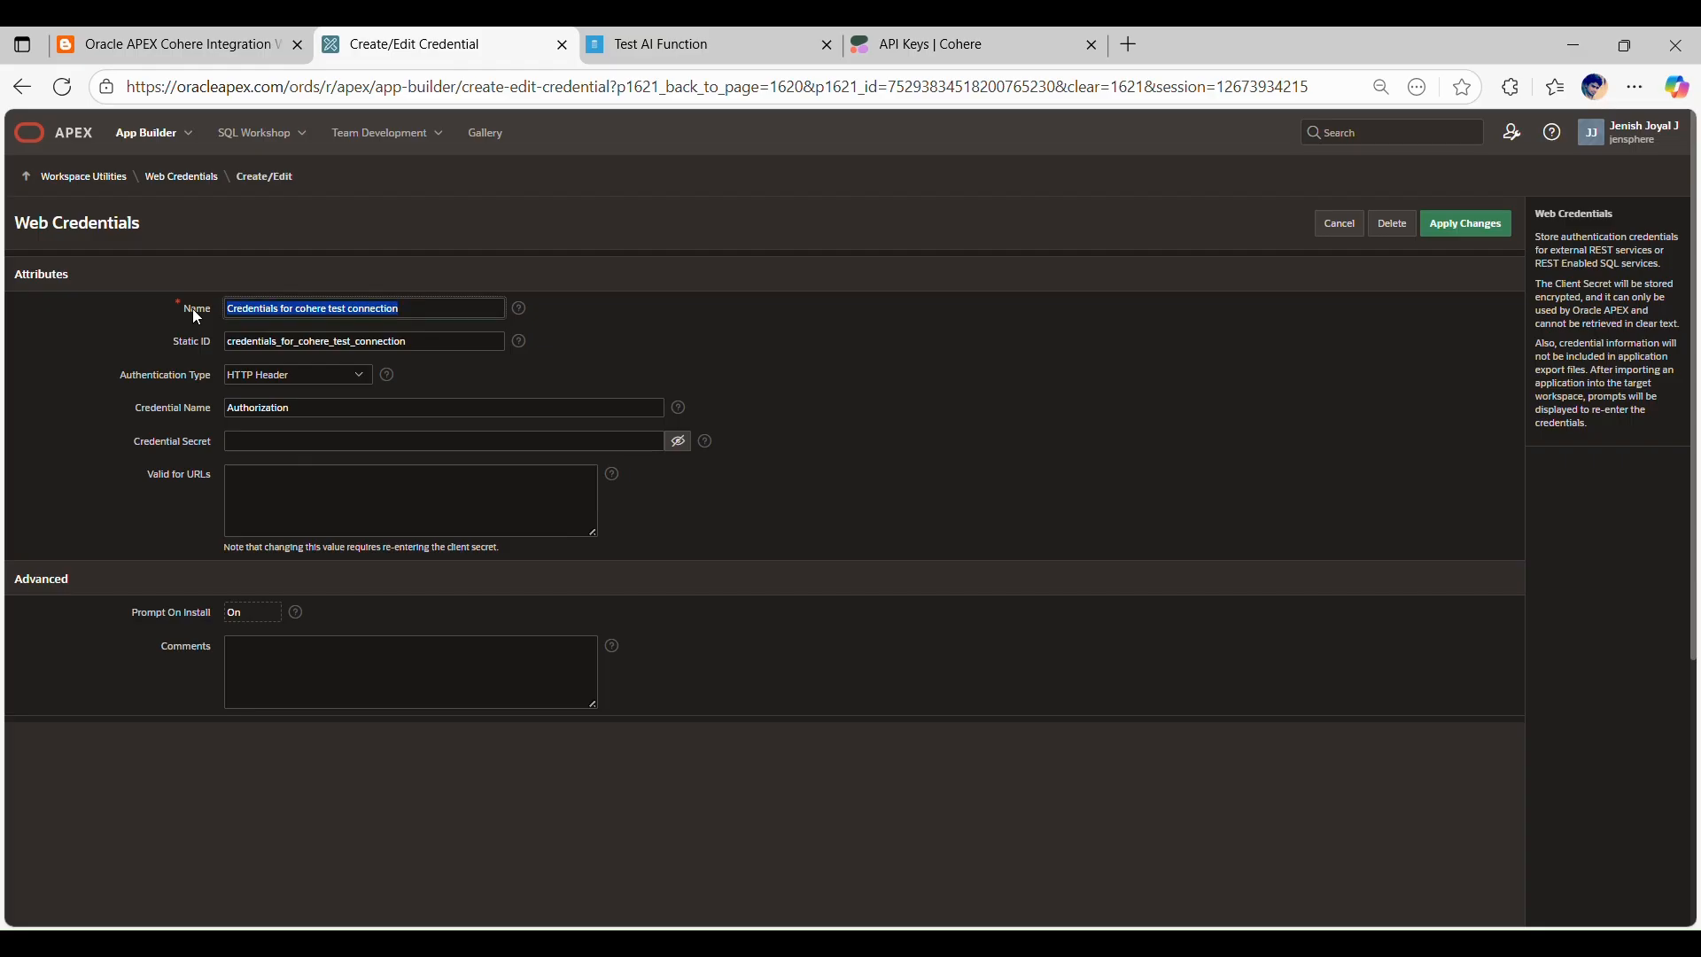
{"action": "left_click", "coordinate": [265, 310]}
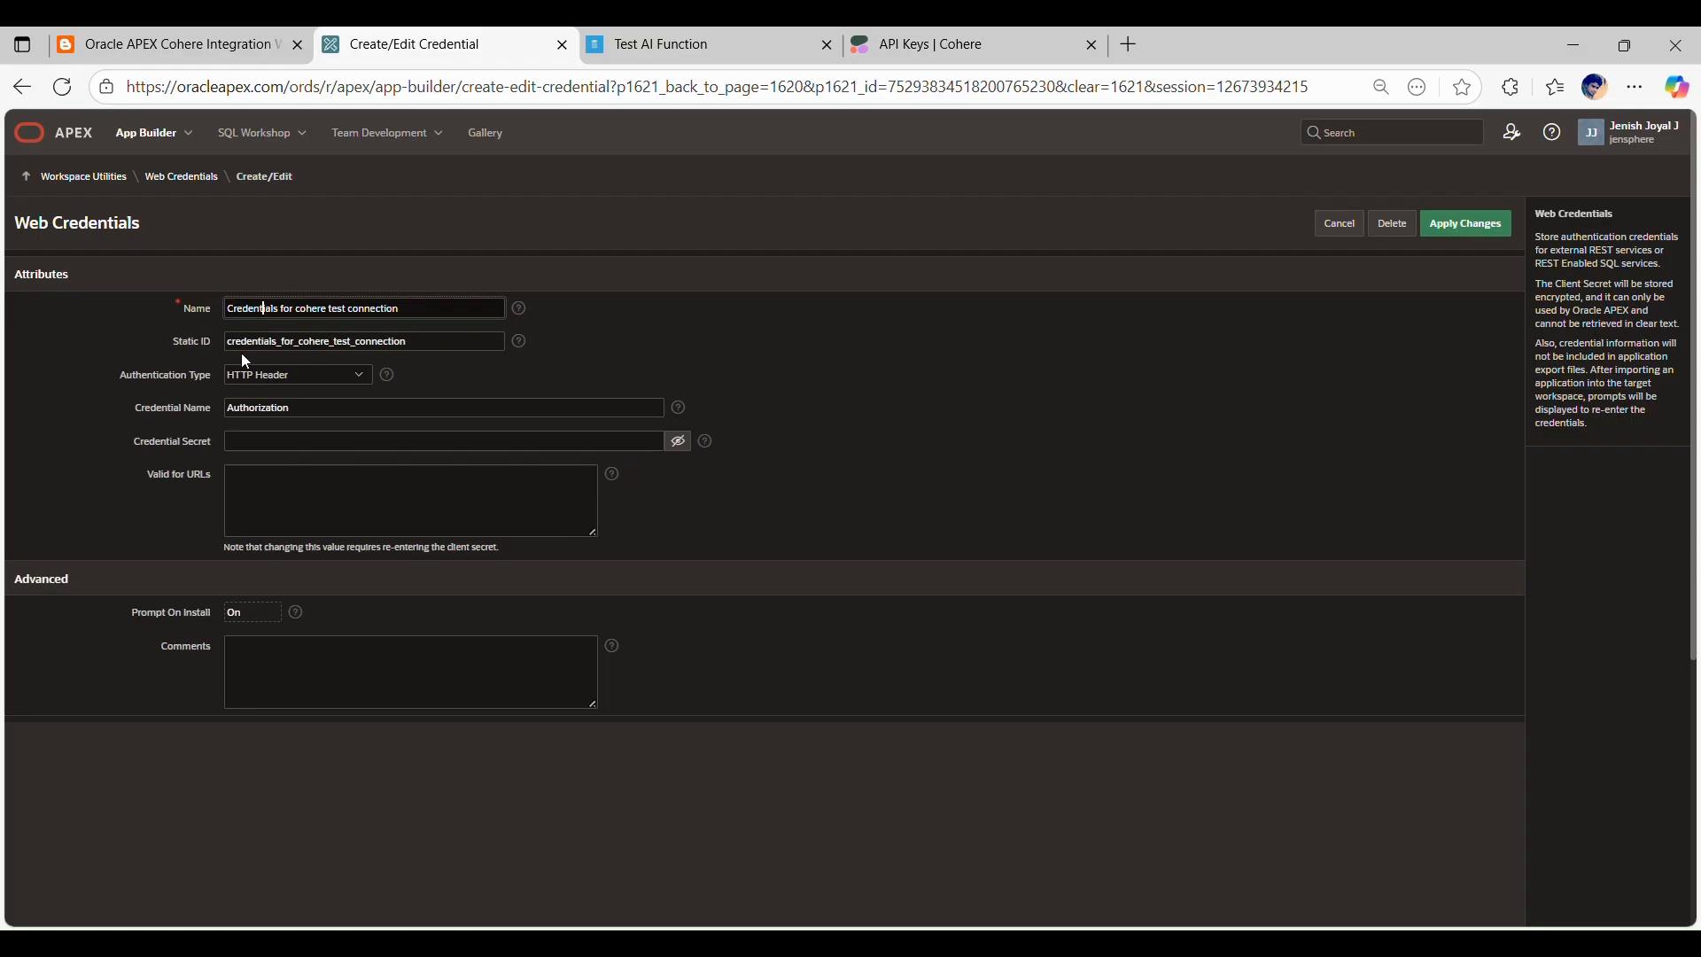
{"action": "double_click", "coordinate": [252, 346]}
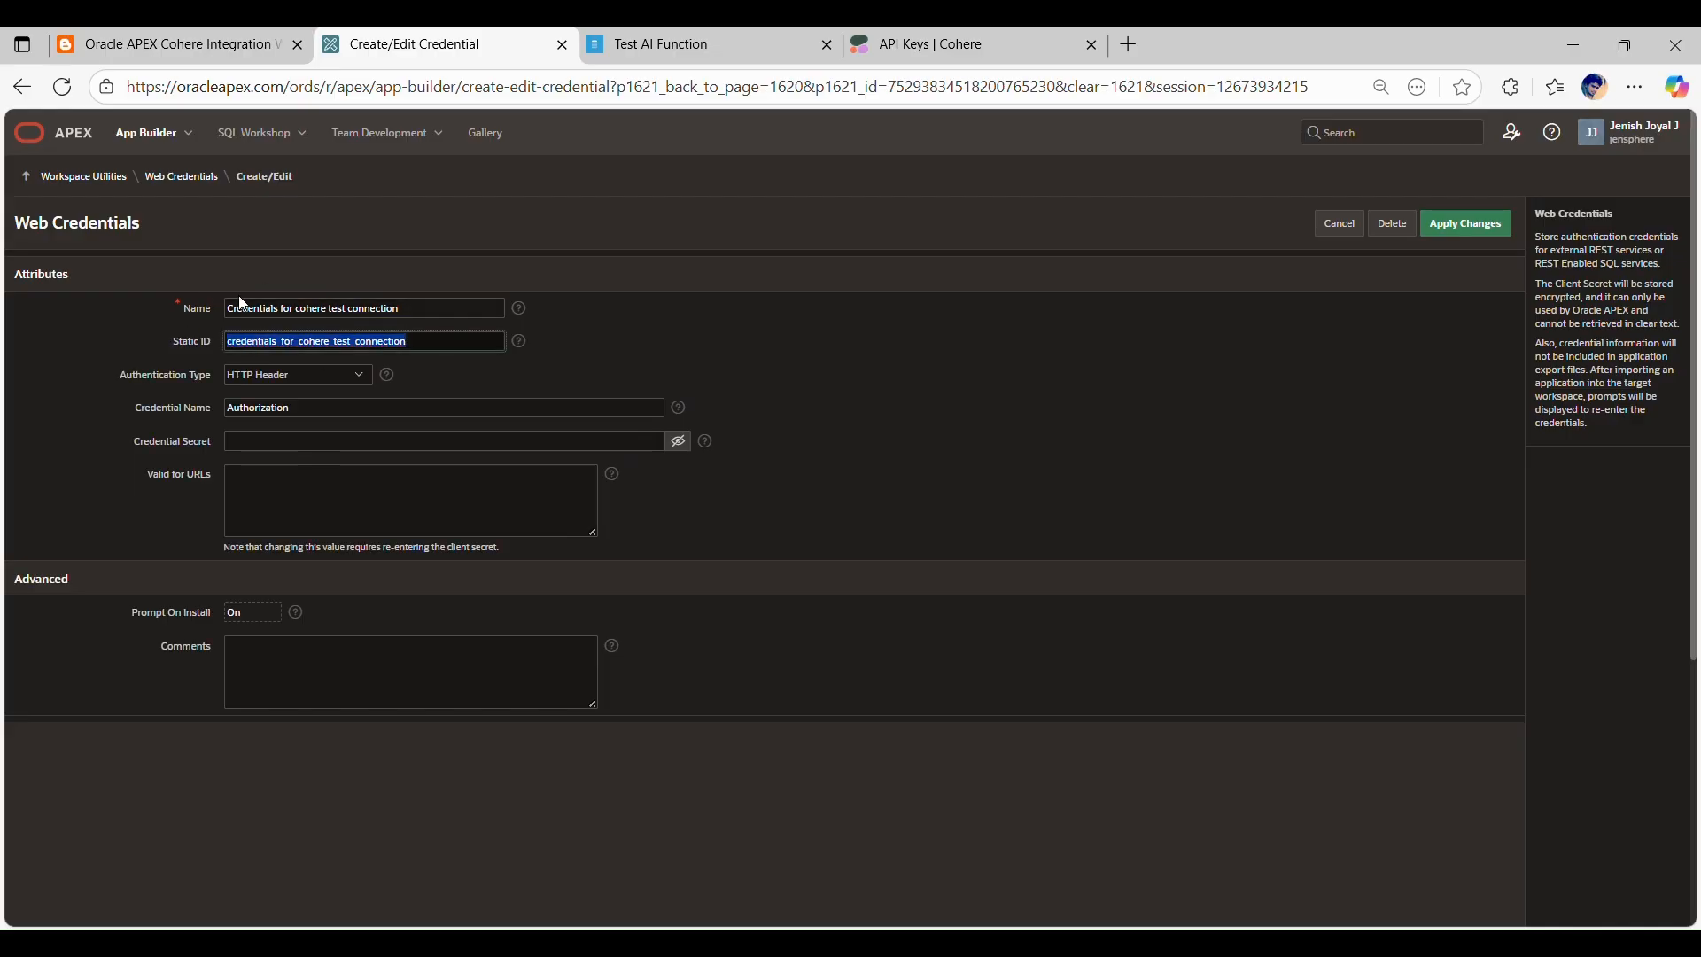
{"action": "left_click", "coordinate": [131, 355]}
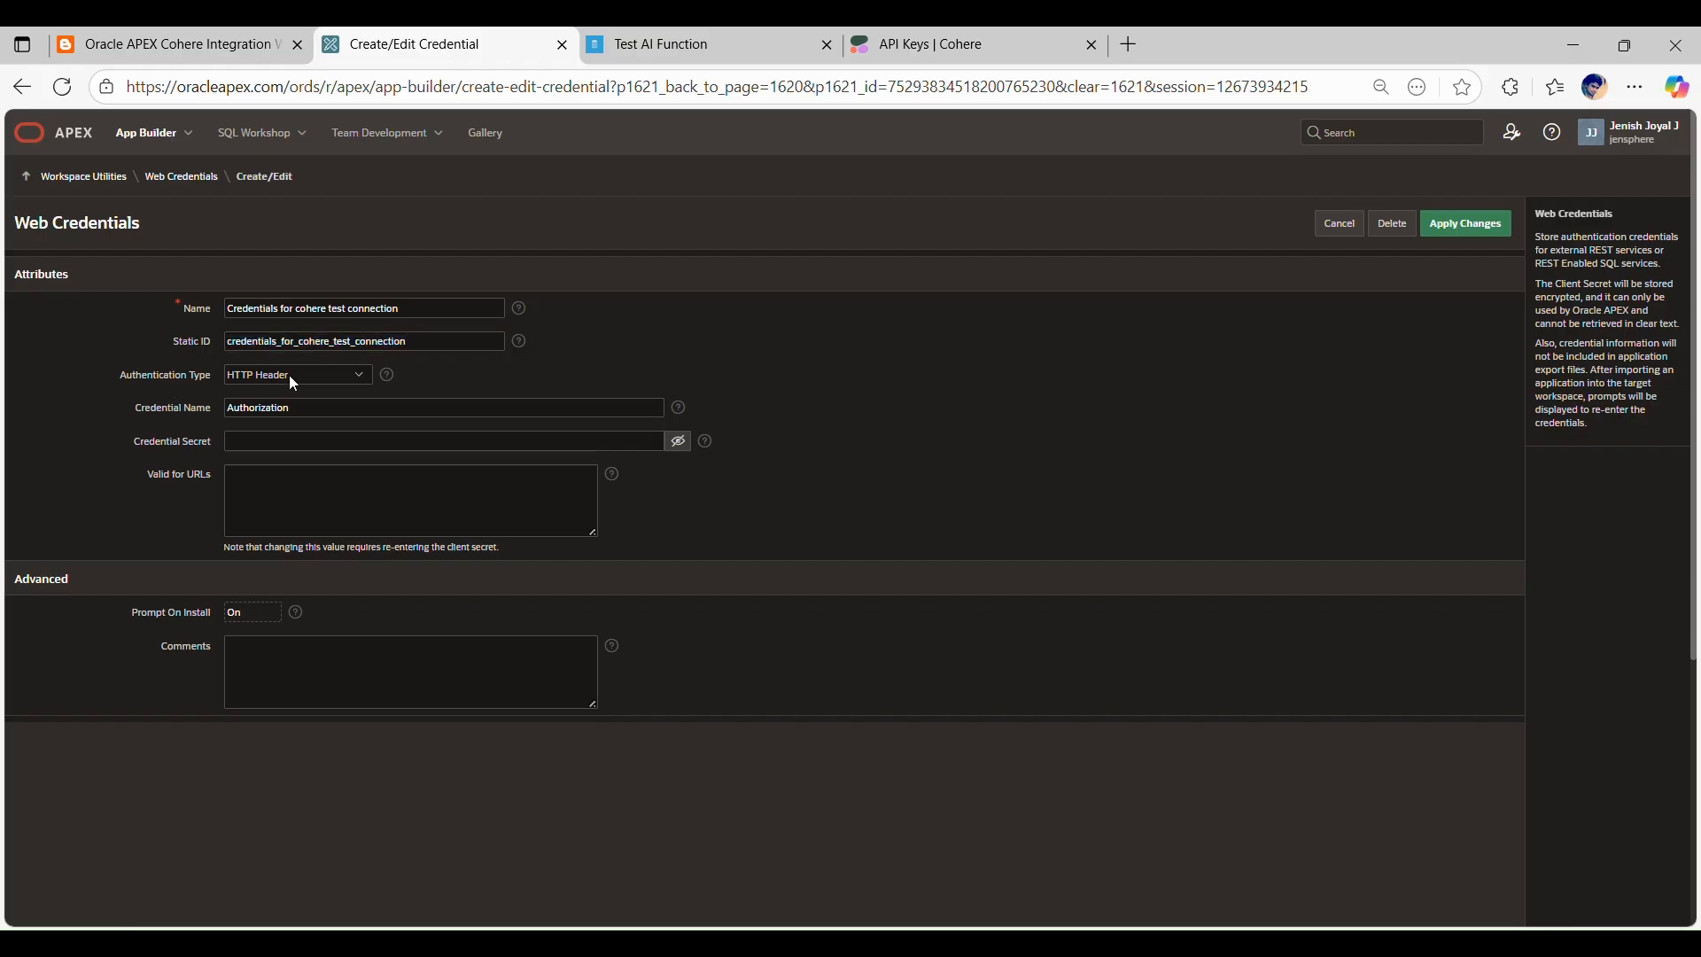
{"action": "double_click", "coordinate": [285, 408]}
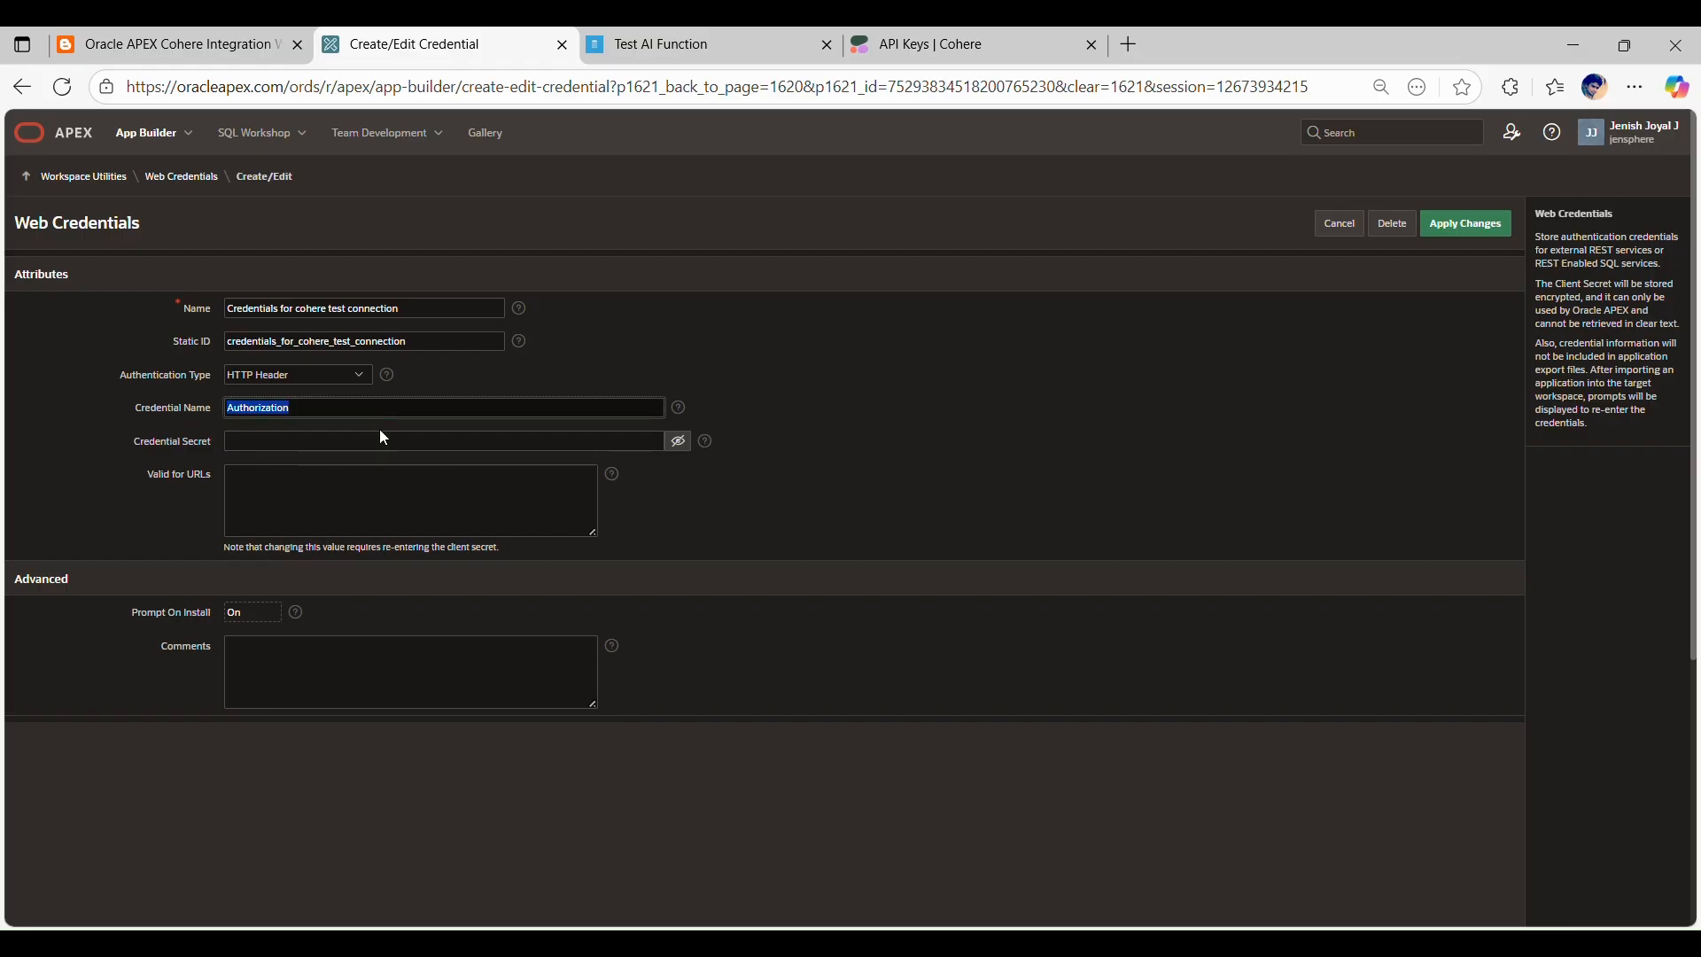
{"action": "left_click", "coordinate": [222, 444]}
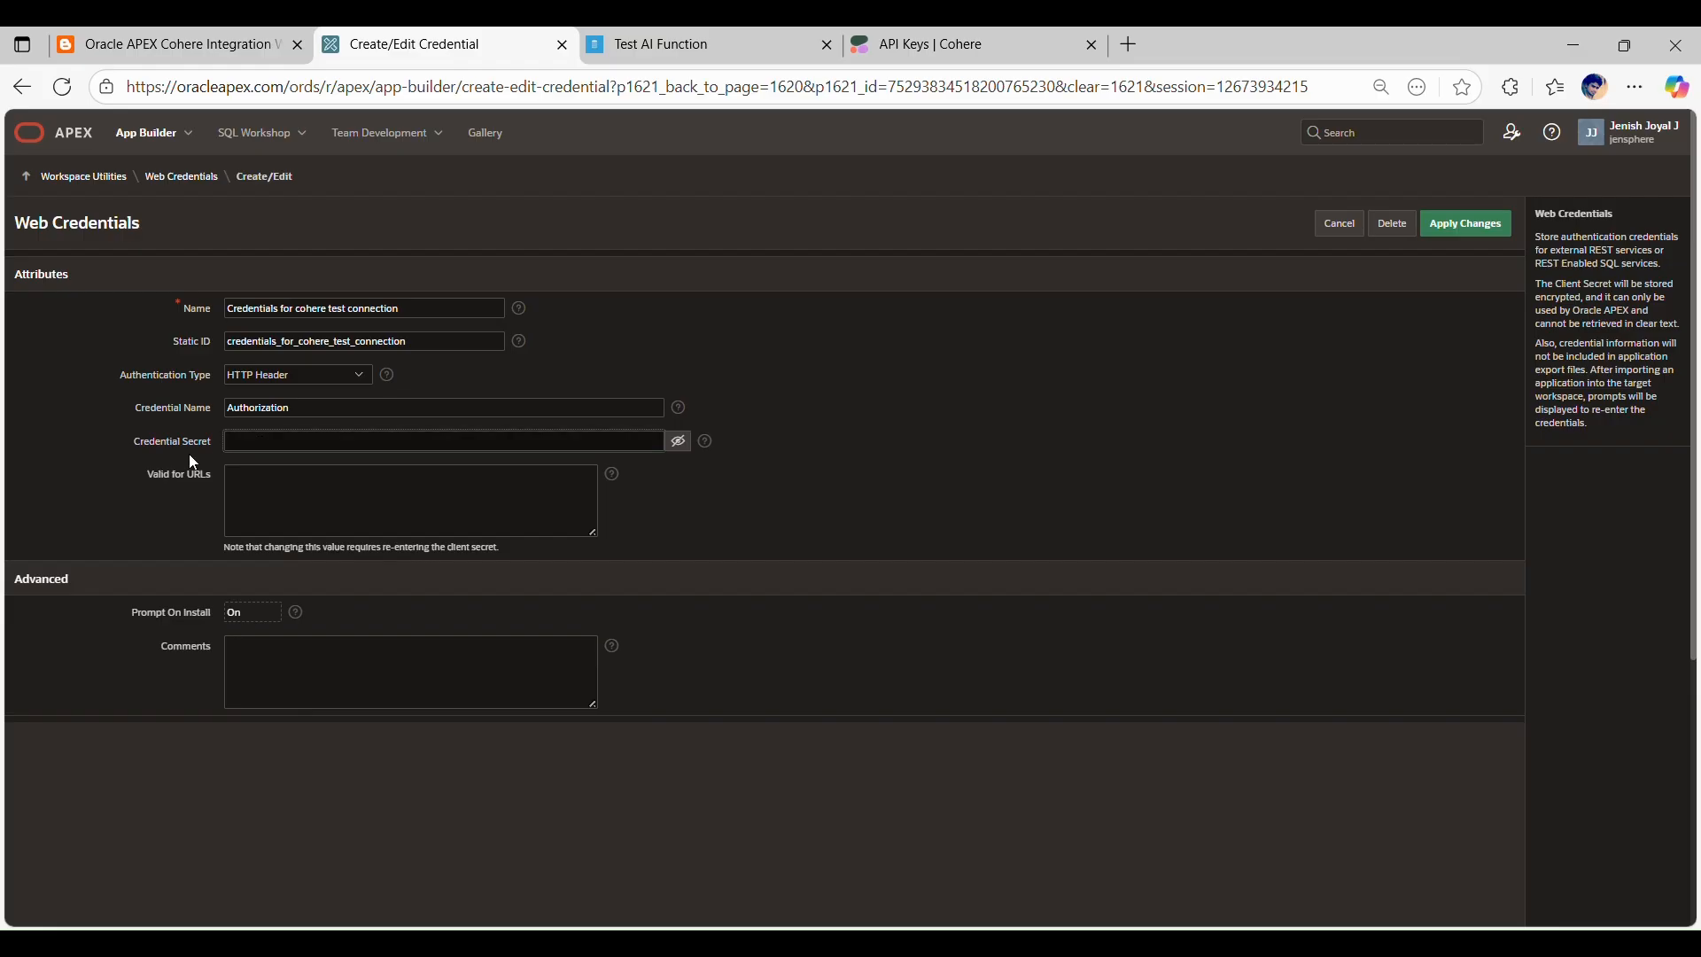
Step: Consult the Cohere trial key page for the credential secret, and return to the blog post's Step 2 instructions
{"action": "left_click", "coordinate": [939, 34]}
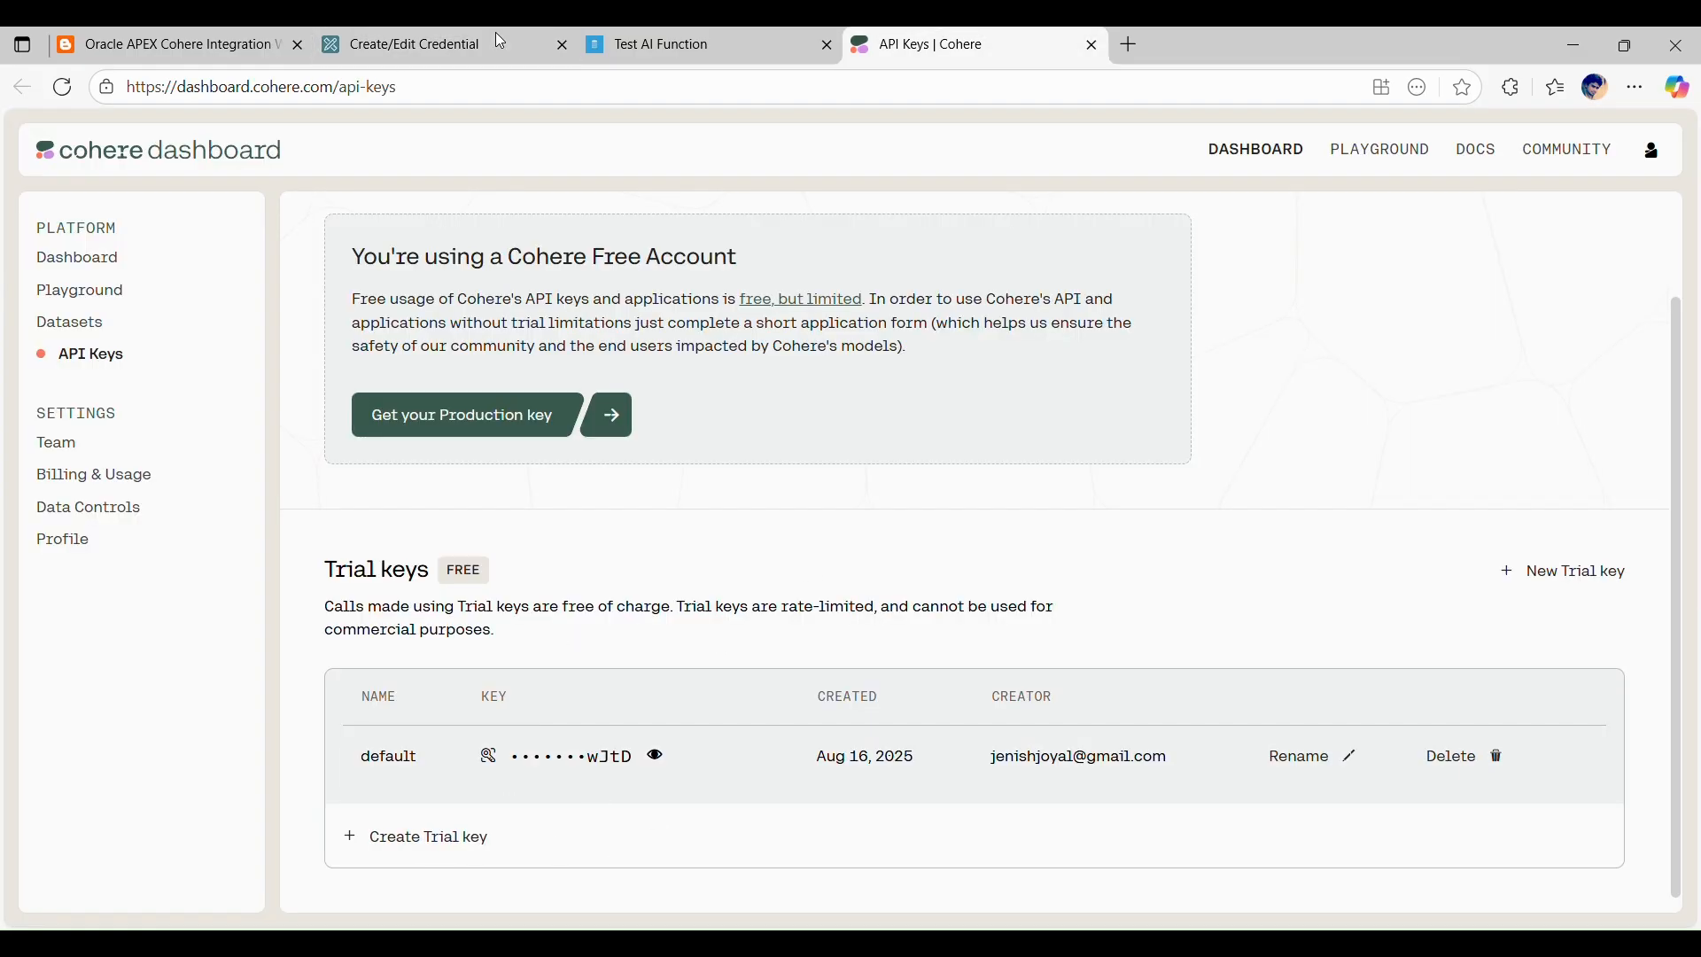
{"action": "left_click", "coordinate": [415, 44]}
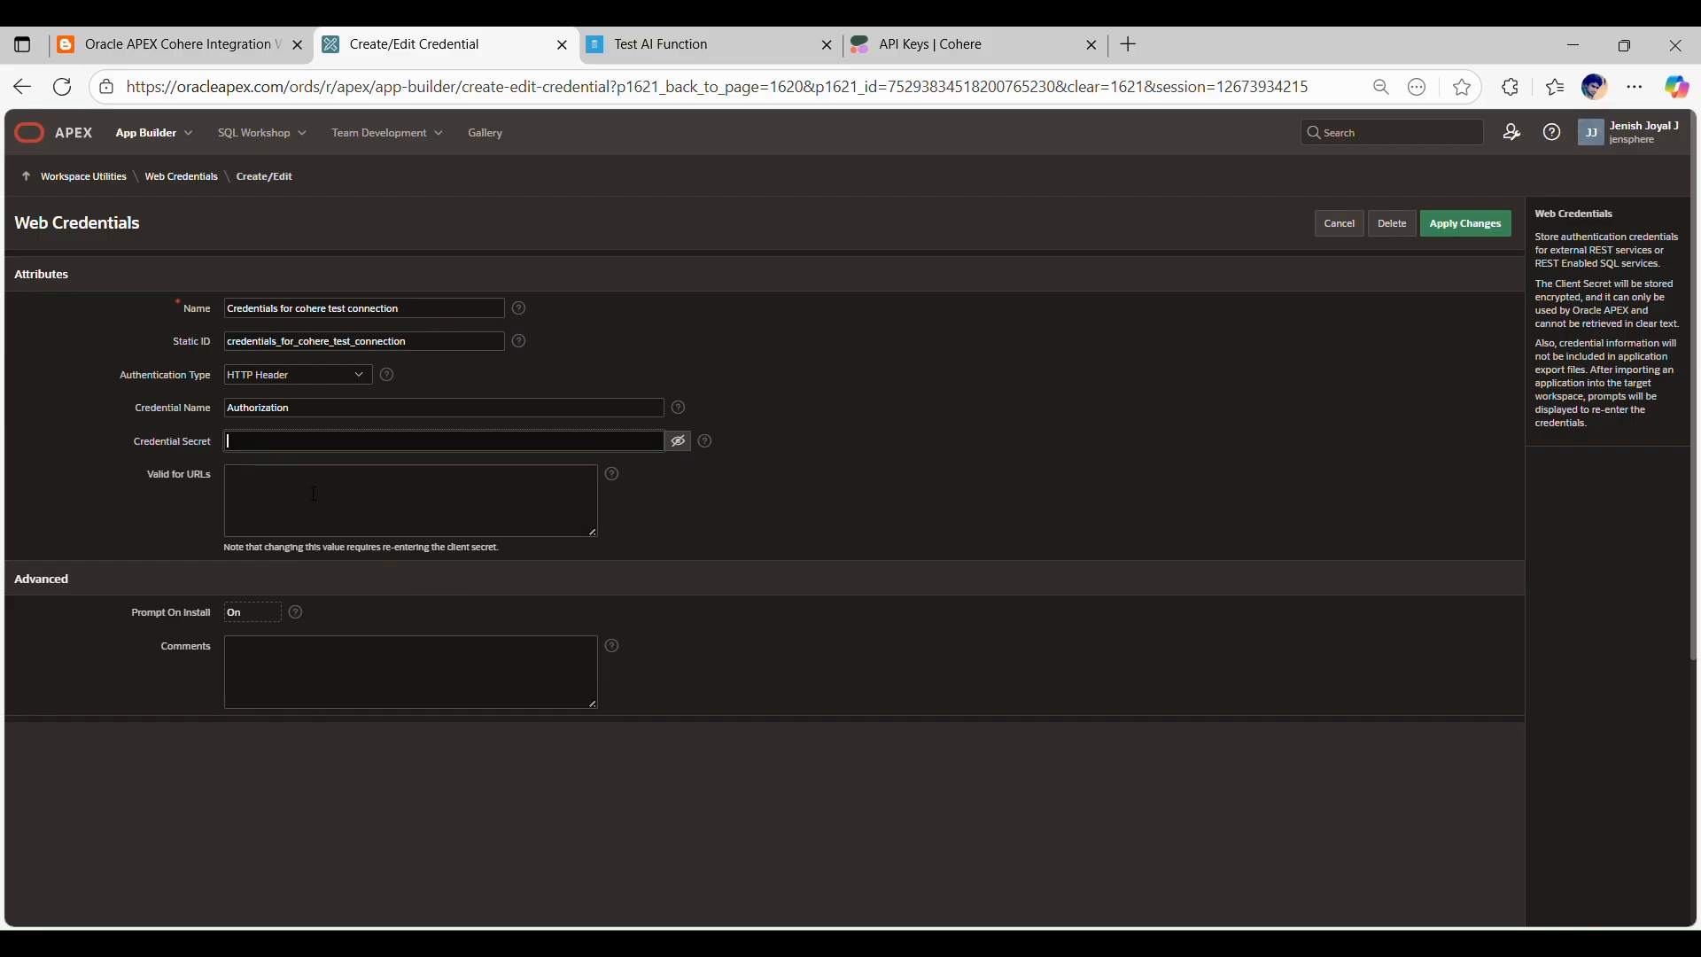
{"action": "left_click", "coordinate": [168, 472]}
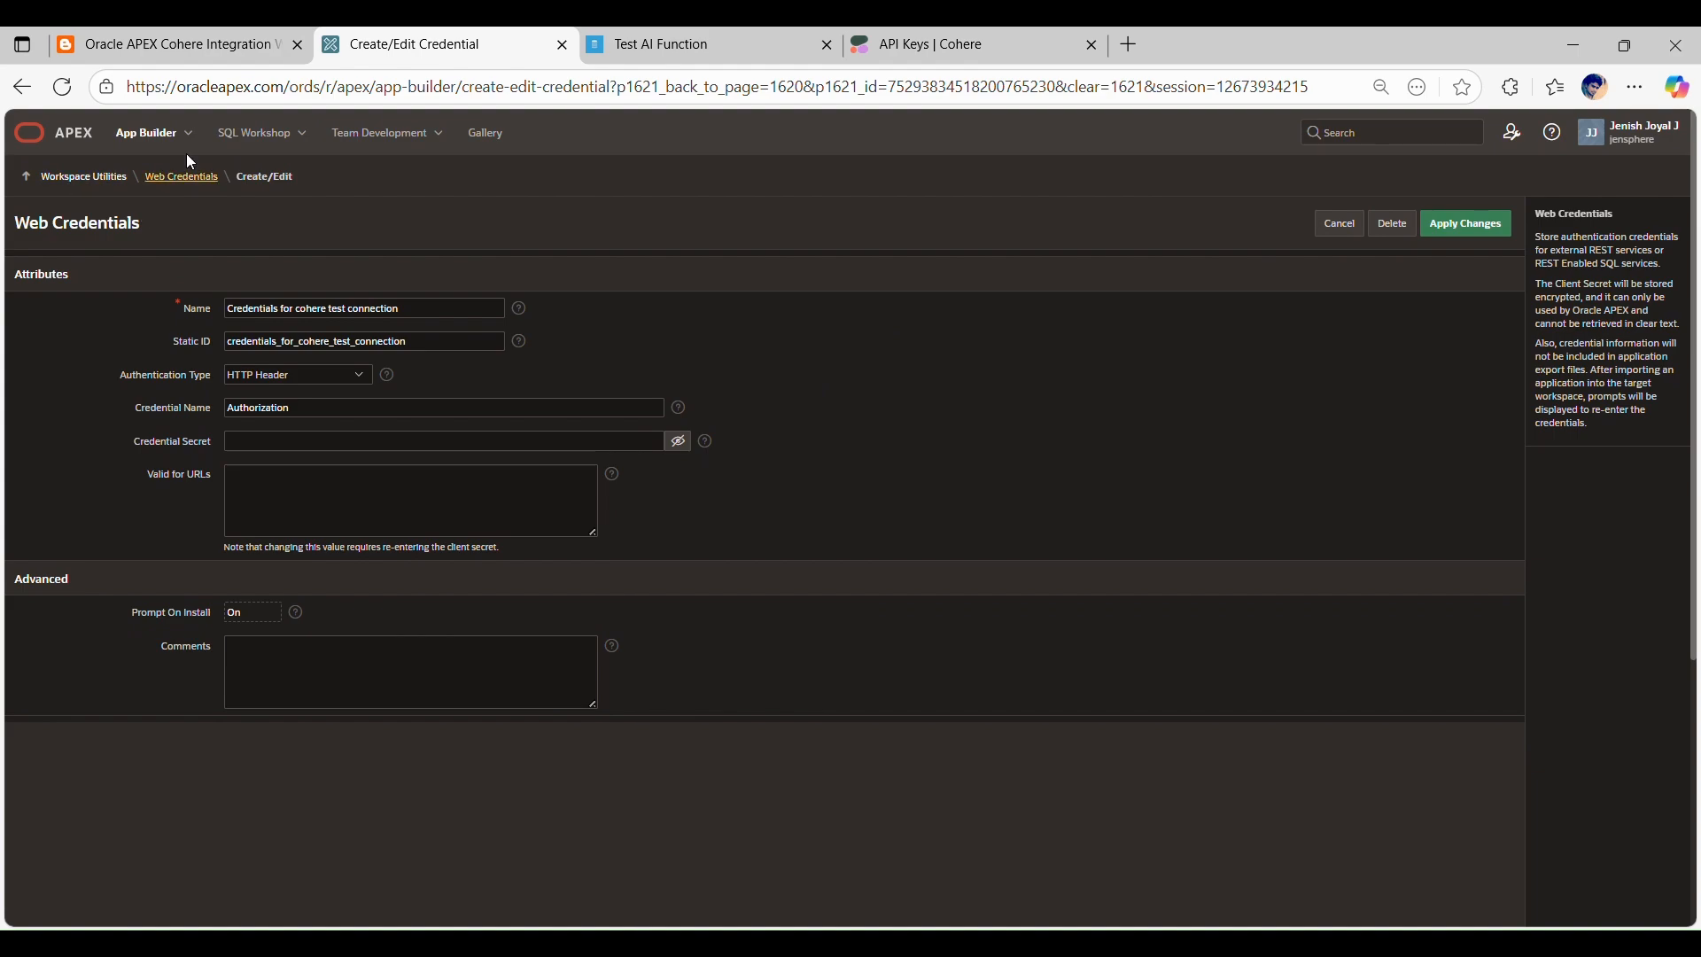
{"action": "left_click", "coordinate": [160, 50]}
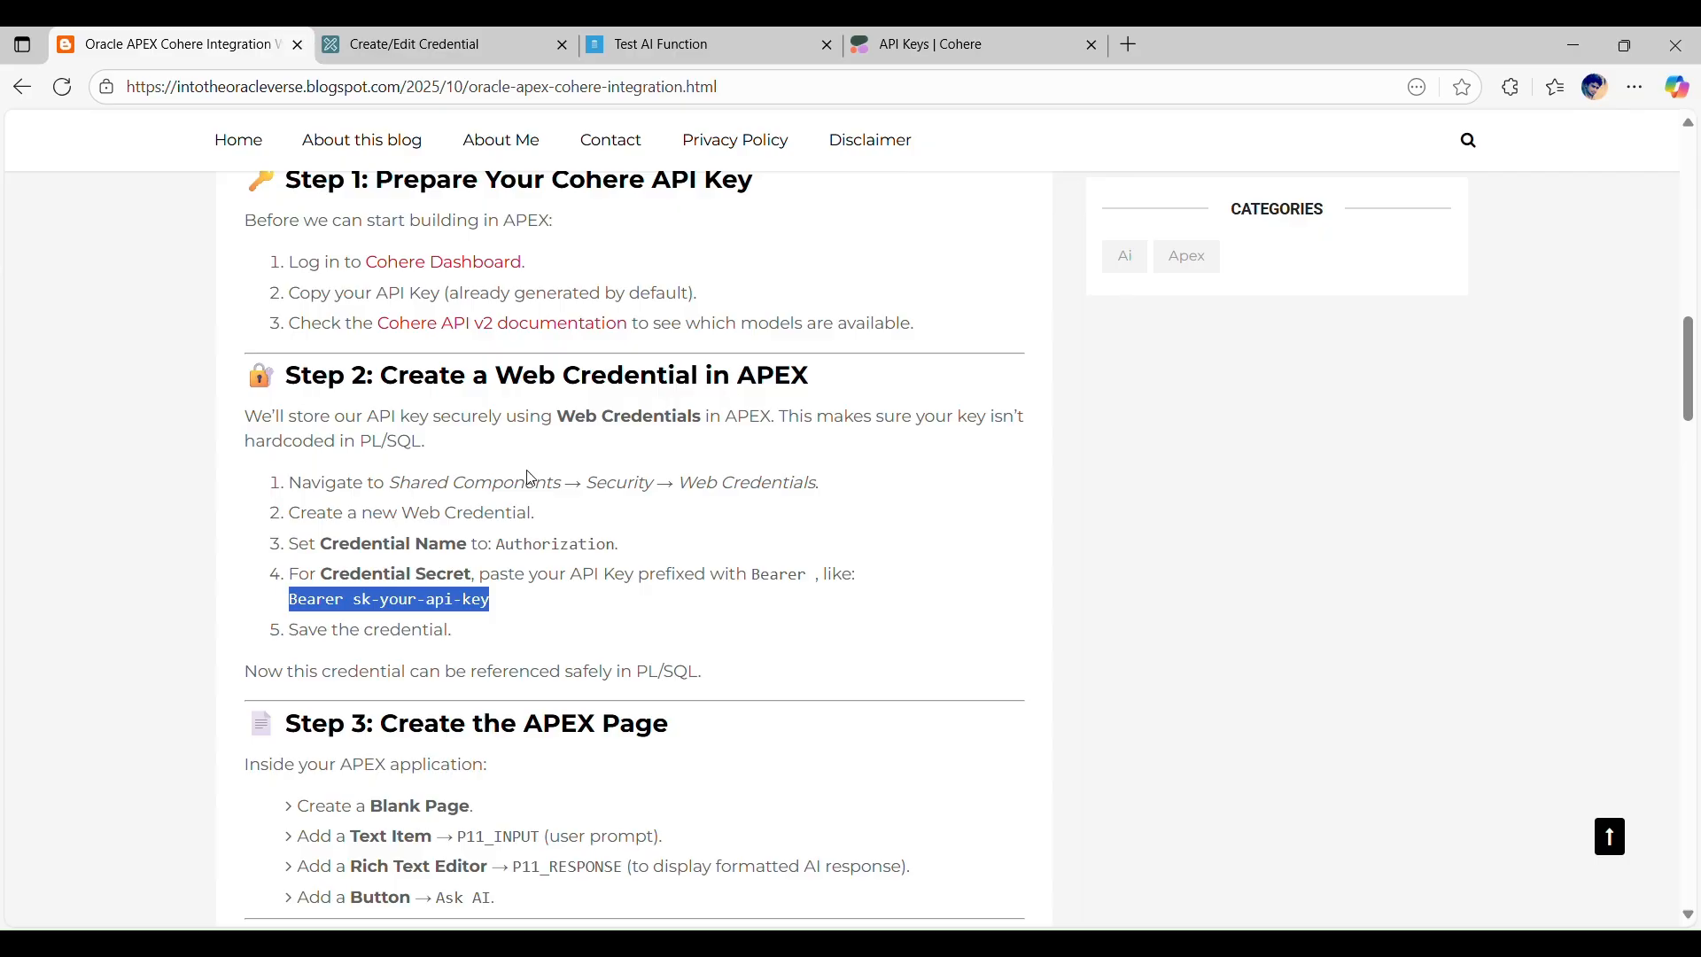
{"action": "left_click", "coordinate": [348, 441]}
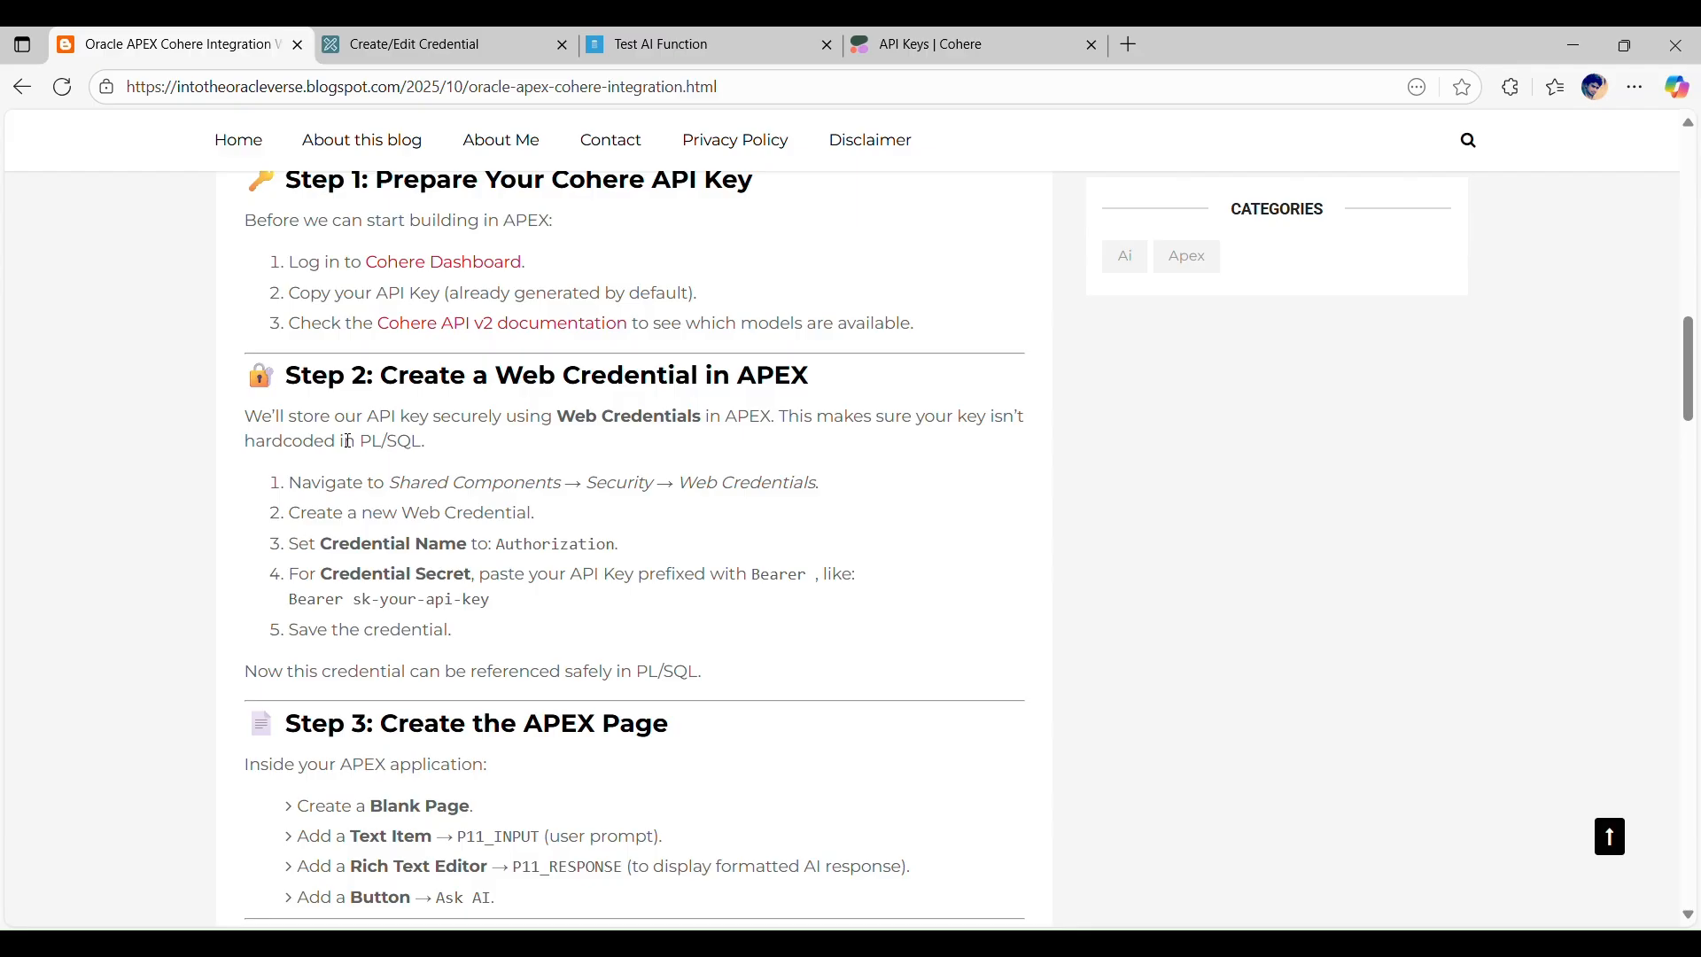
Step: Open Page 11: Test AI Function in Page Designer for the blog post's Step 3, and save and run the page
{"action": "scroll", "coordinate": [363, 440], "scroll_direction": "down", "scroll_amount": 4}
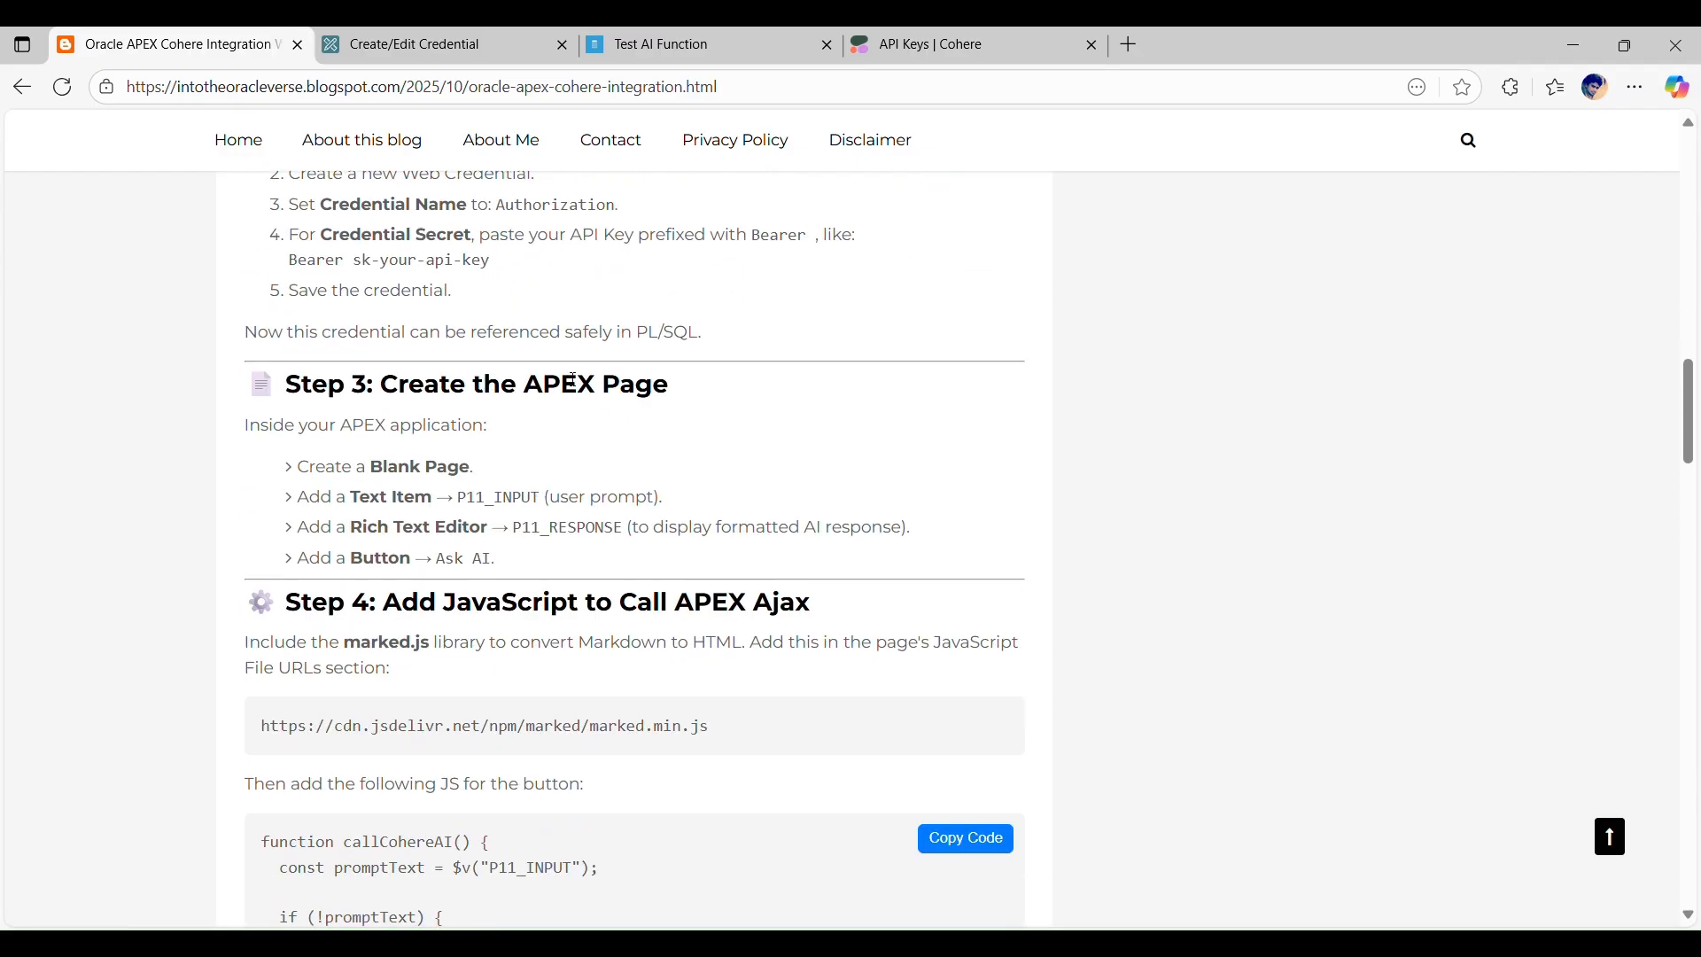
{"action": "left_click", "coordinate": [628, 37]}
{"action": "key", "text": "ctrl+shift+Tab"}
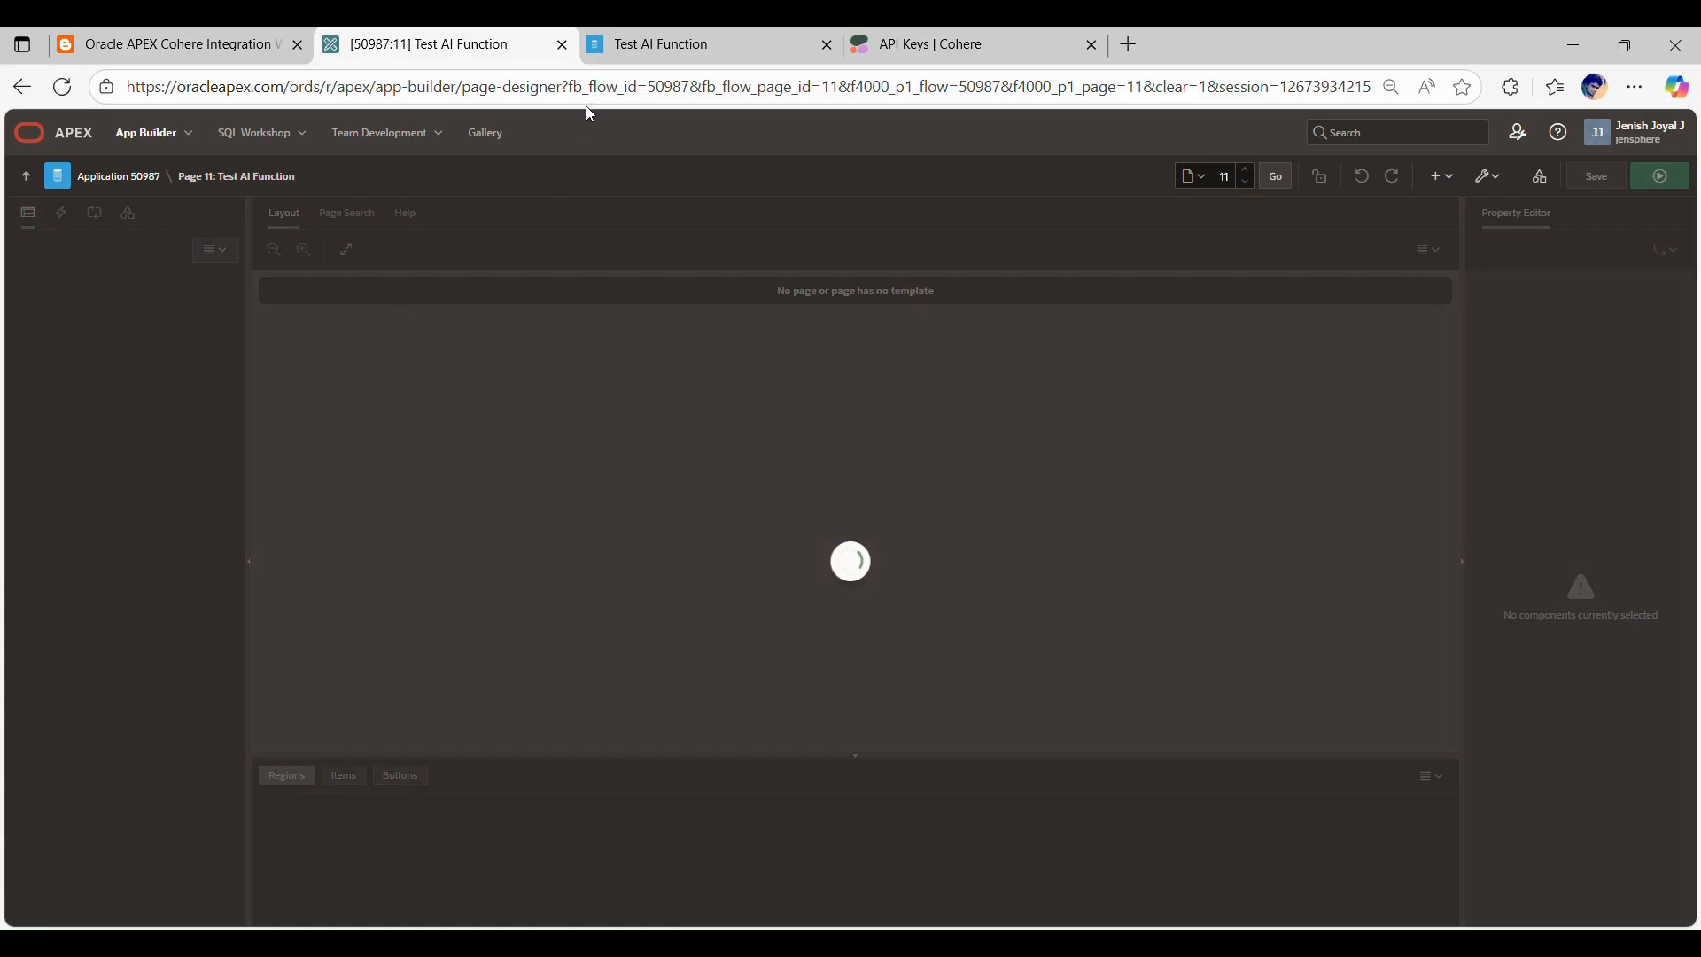
{"action": "left_click", "coordinate": [664, 64]}
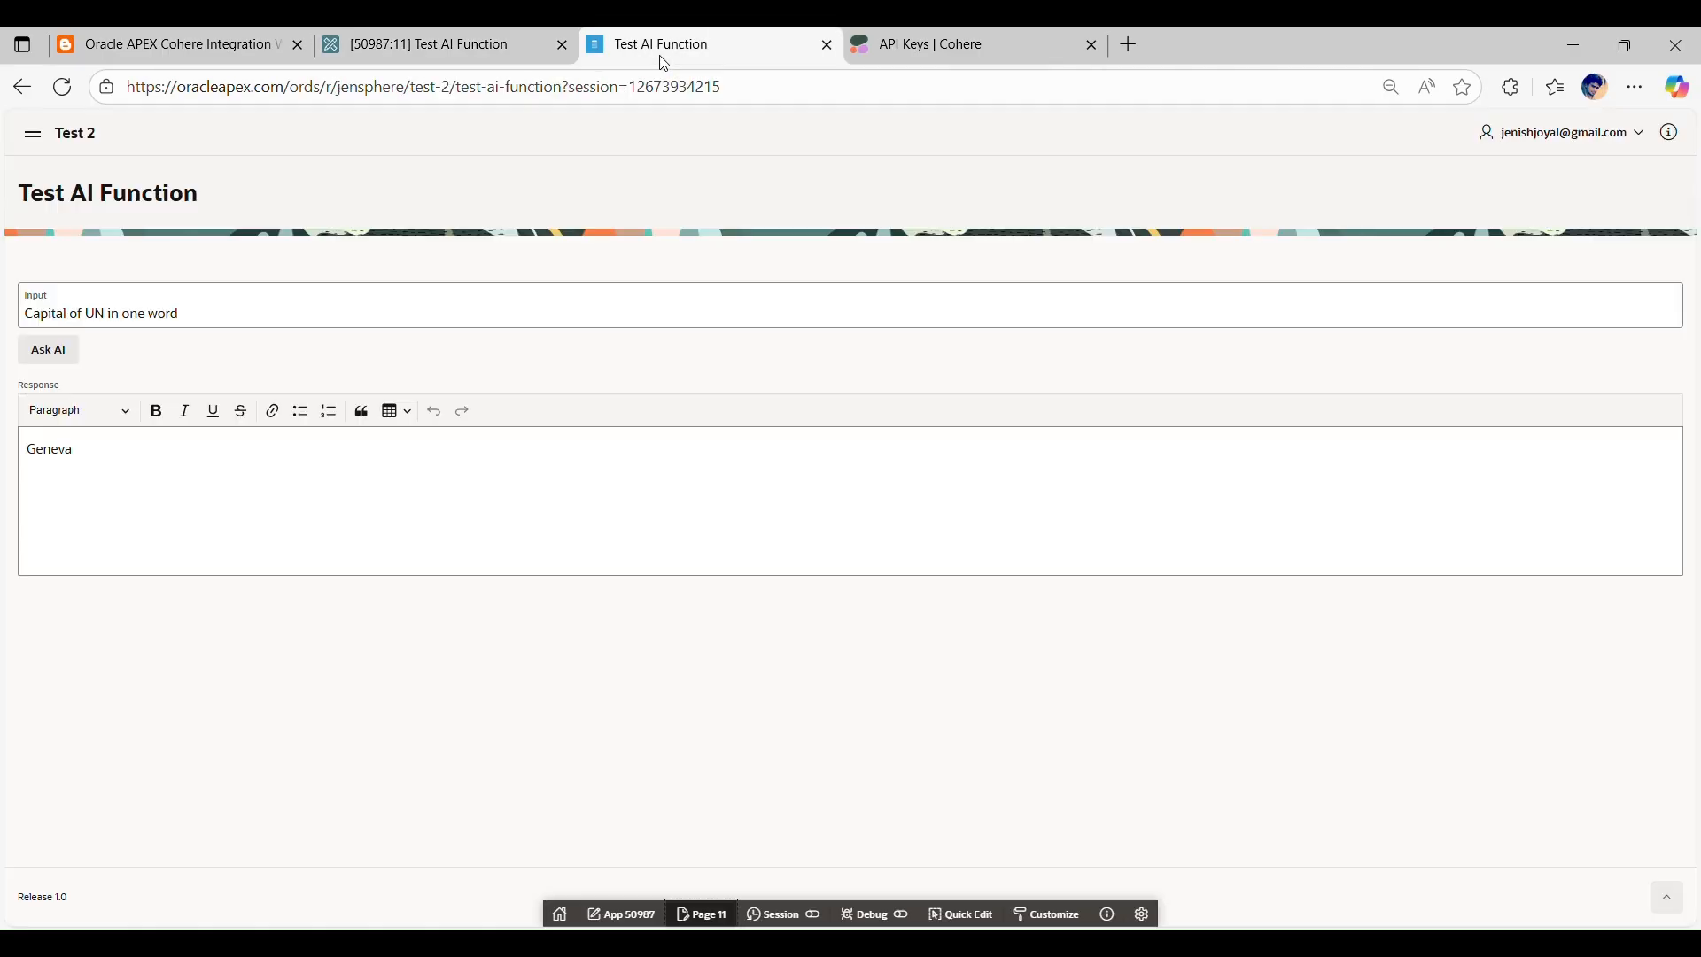
{"action": "key", "text": "ctrl+shift+Tab"}
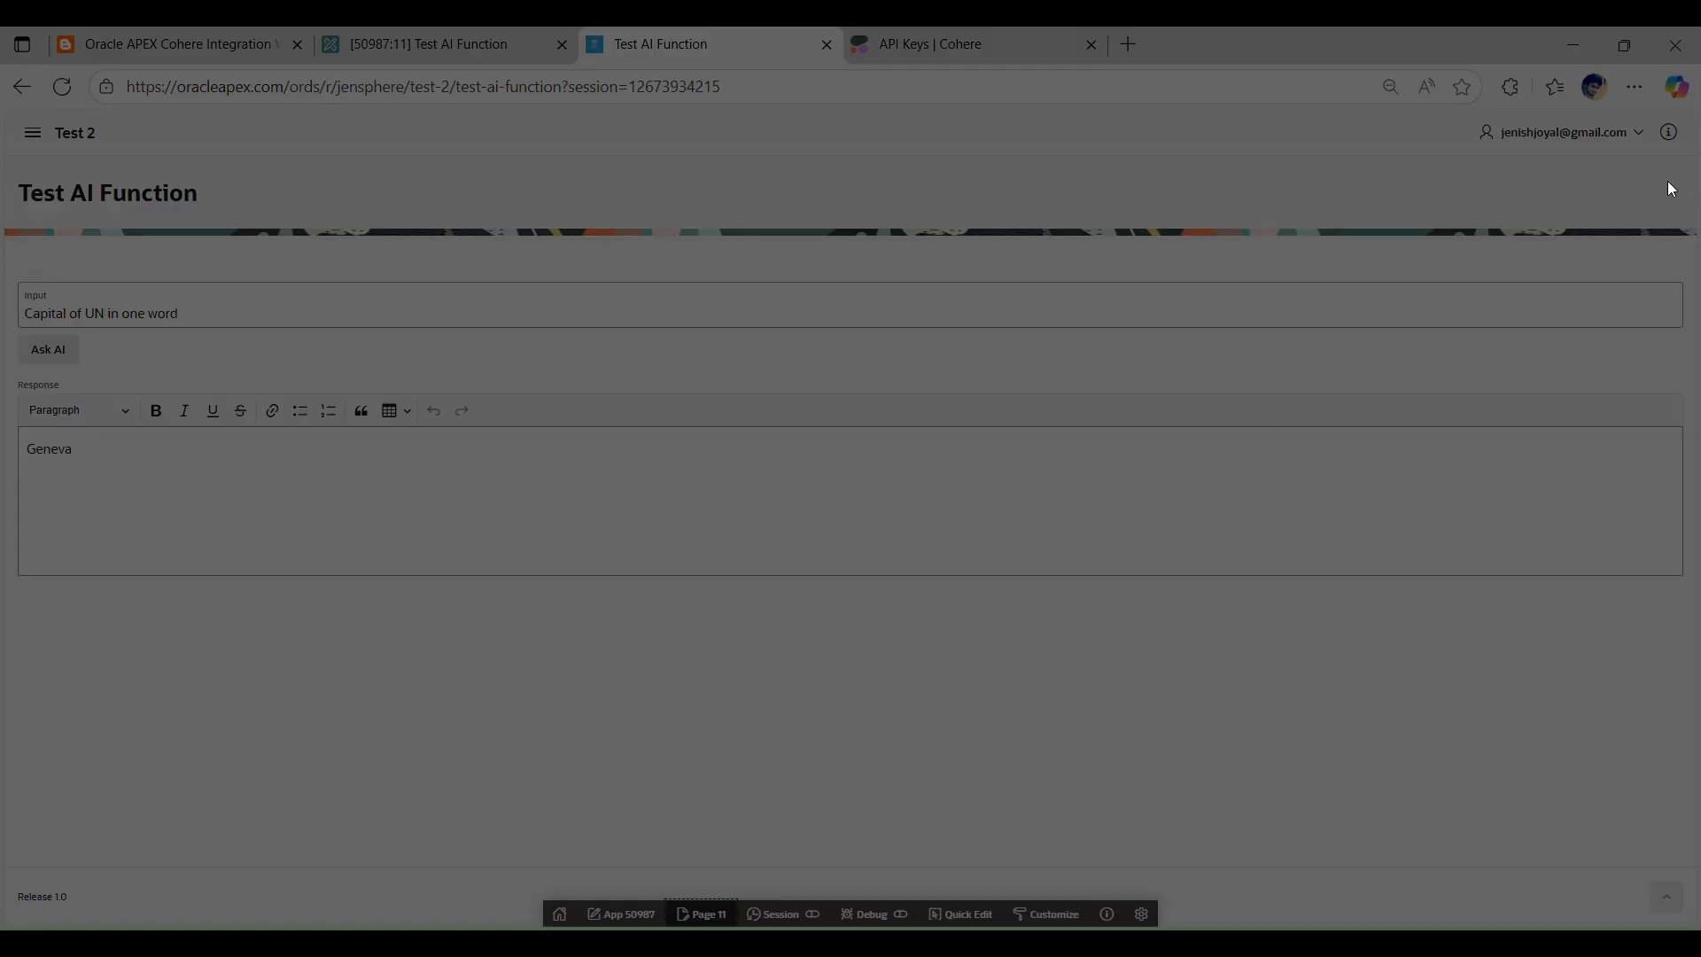
{"action": "left_click", "coordinate": [929, 257]}
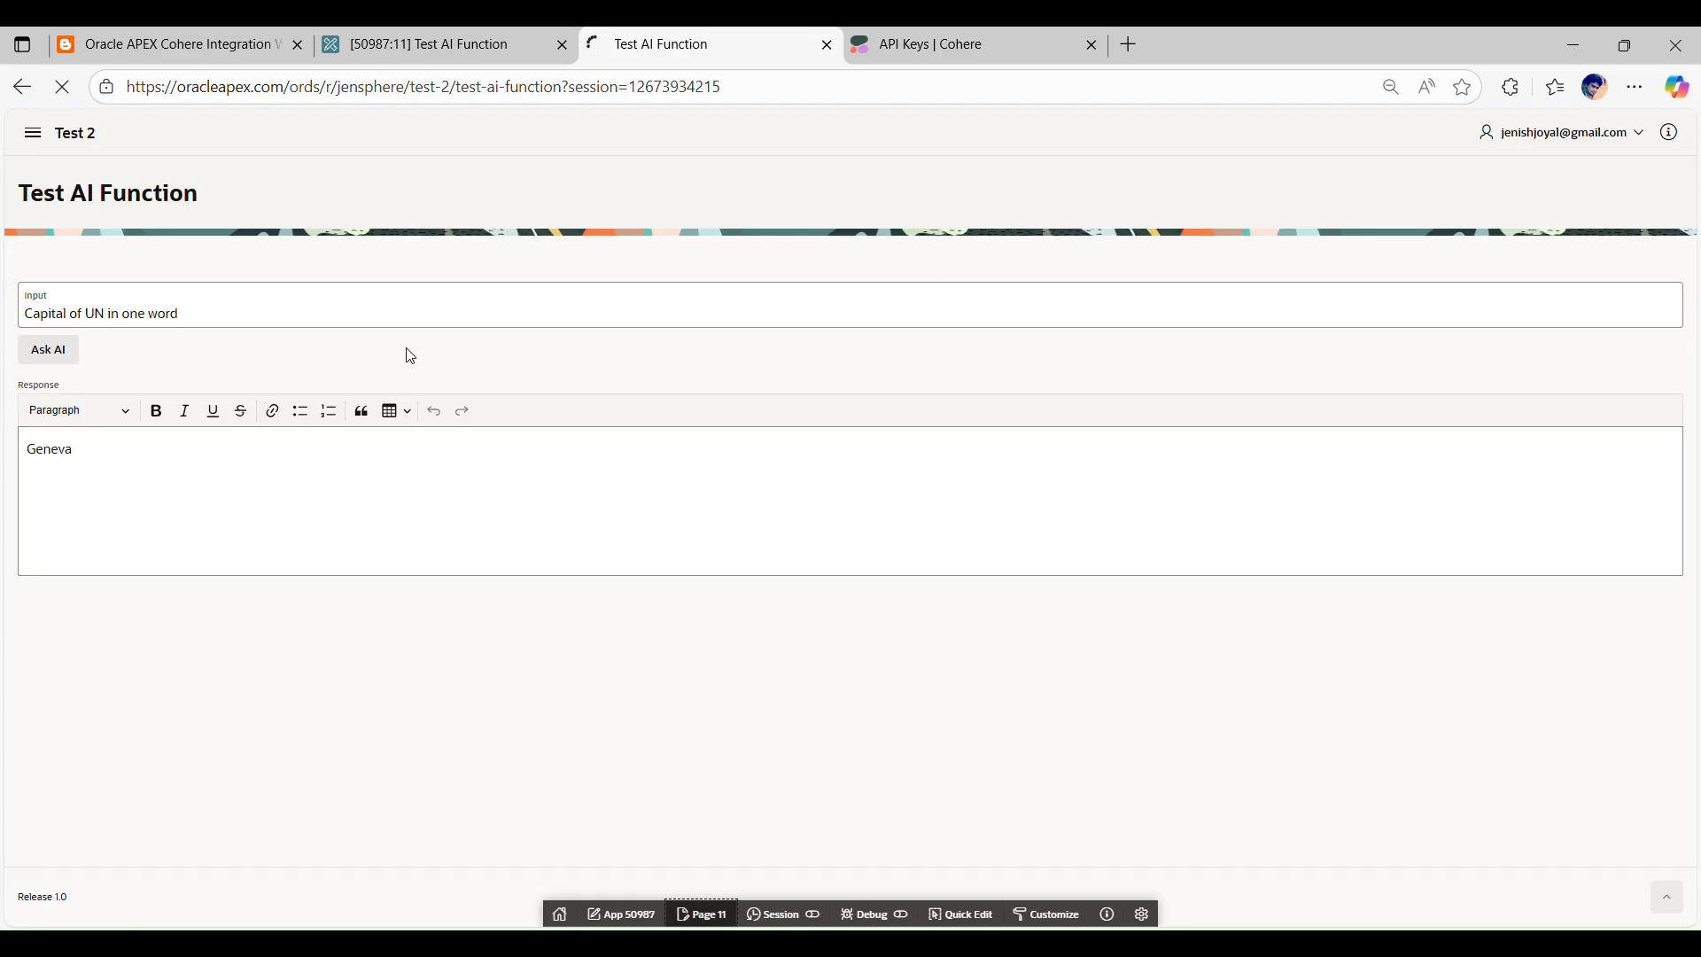
{"action": "left_click", "coordinate": [456, 51]}
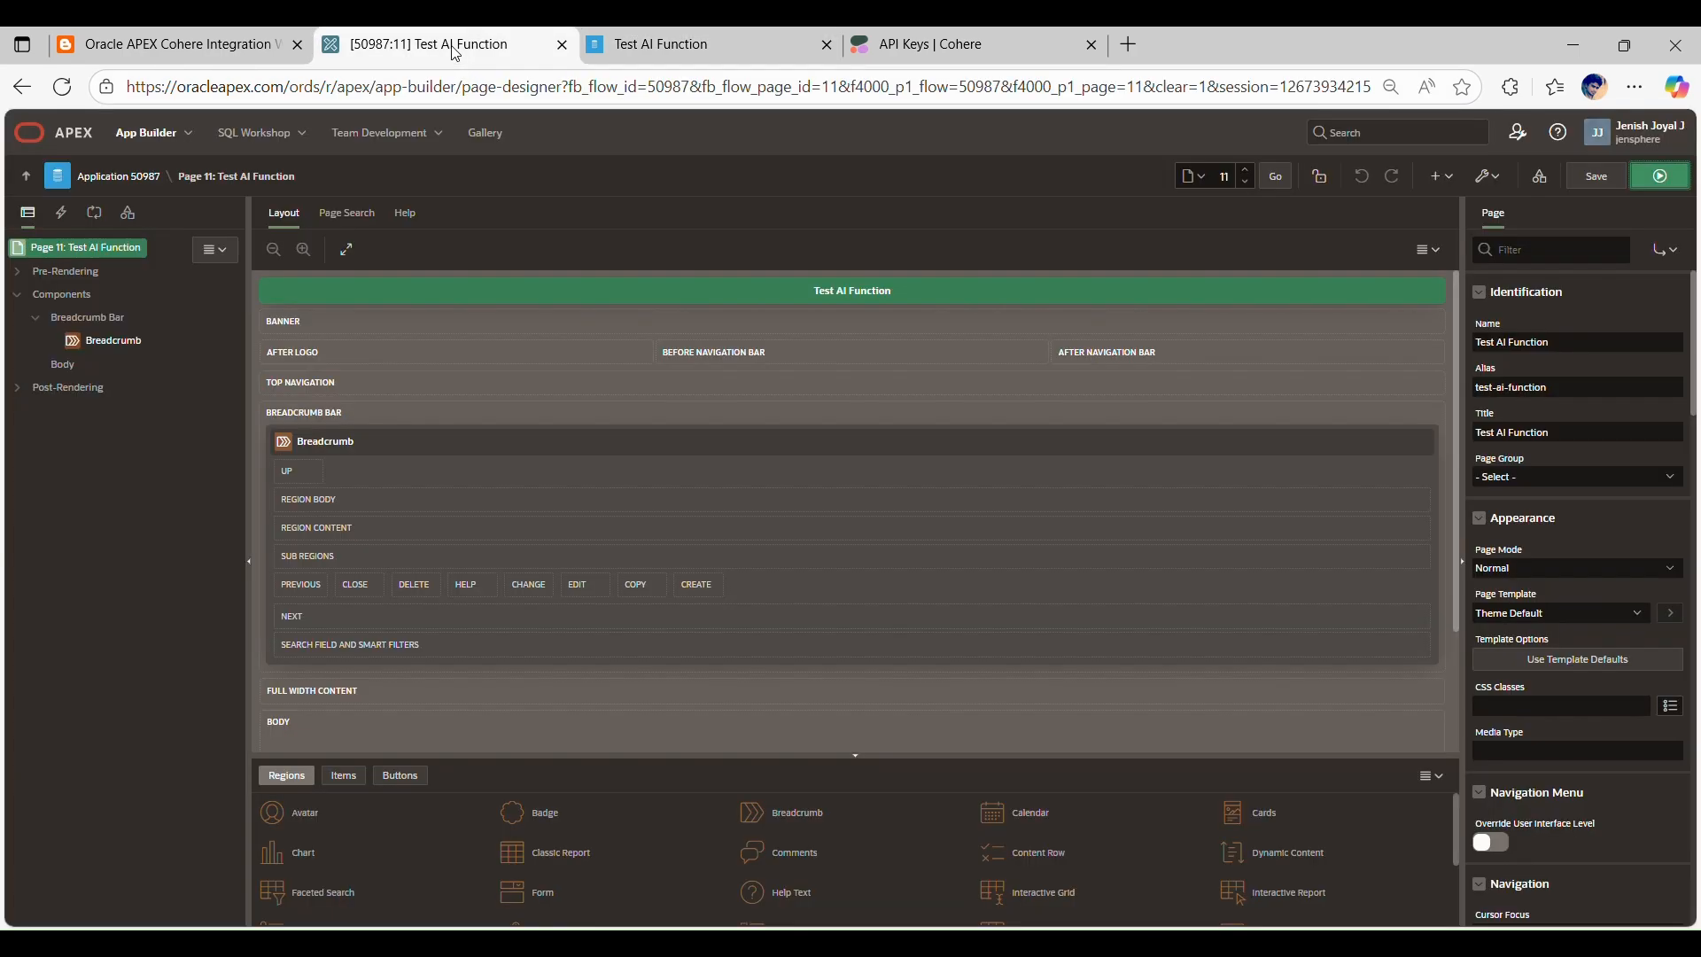
Step: Following the blog post's Step 3, create a text field page item in the Body and name it P11_INPUT
{"action": "left_click", "coordinate": [146, 53]}
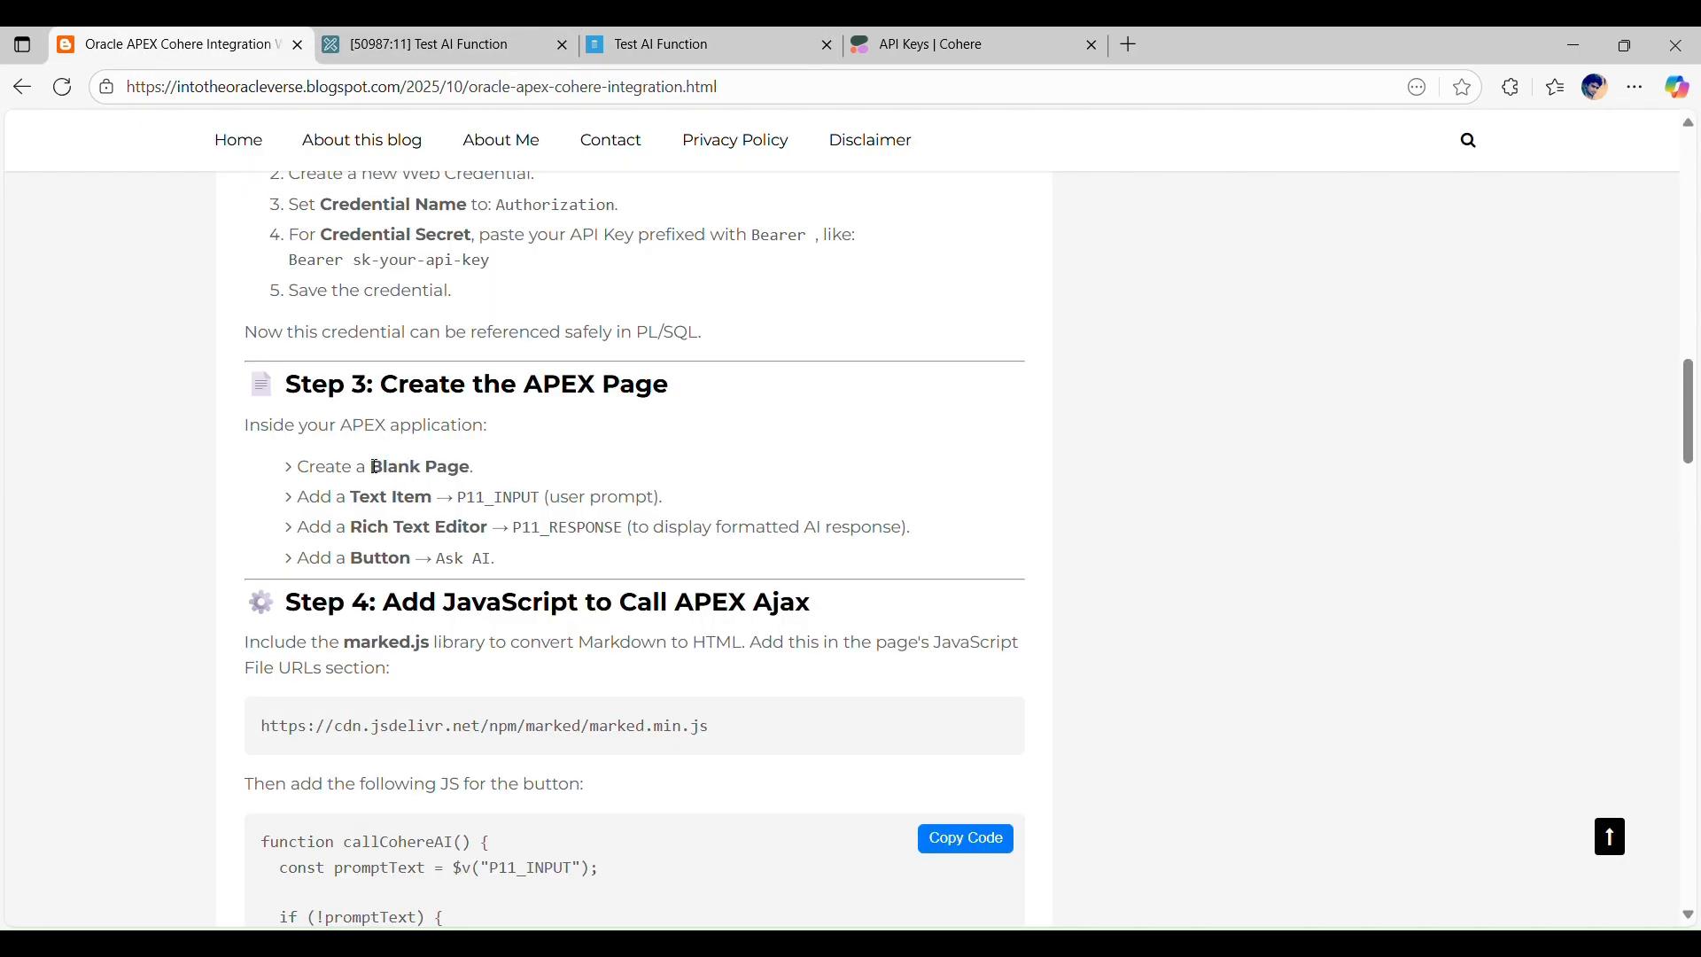
{"action": "left_click_drag", "start_coordinate": [351, 498], "coordinate": [442, 504]}
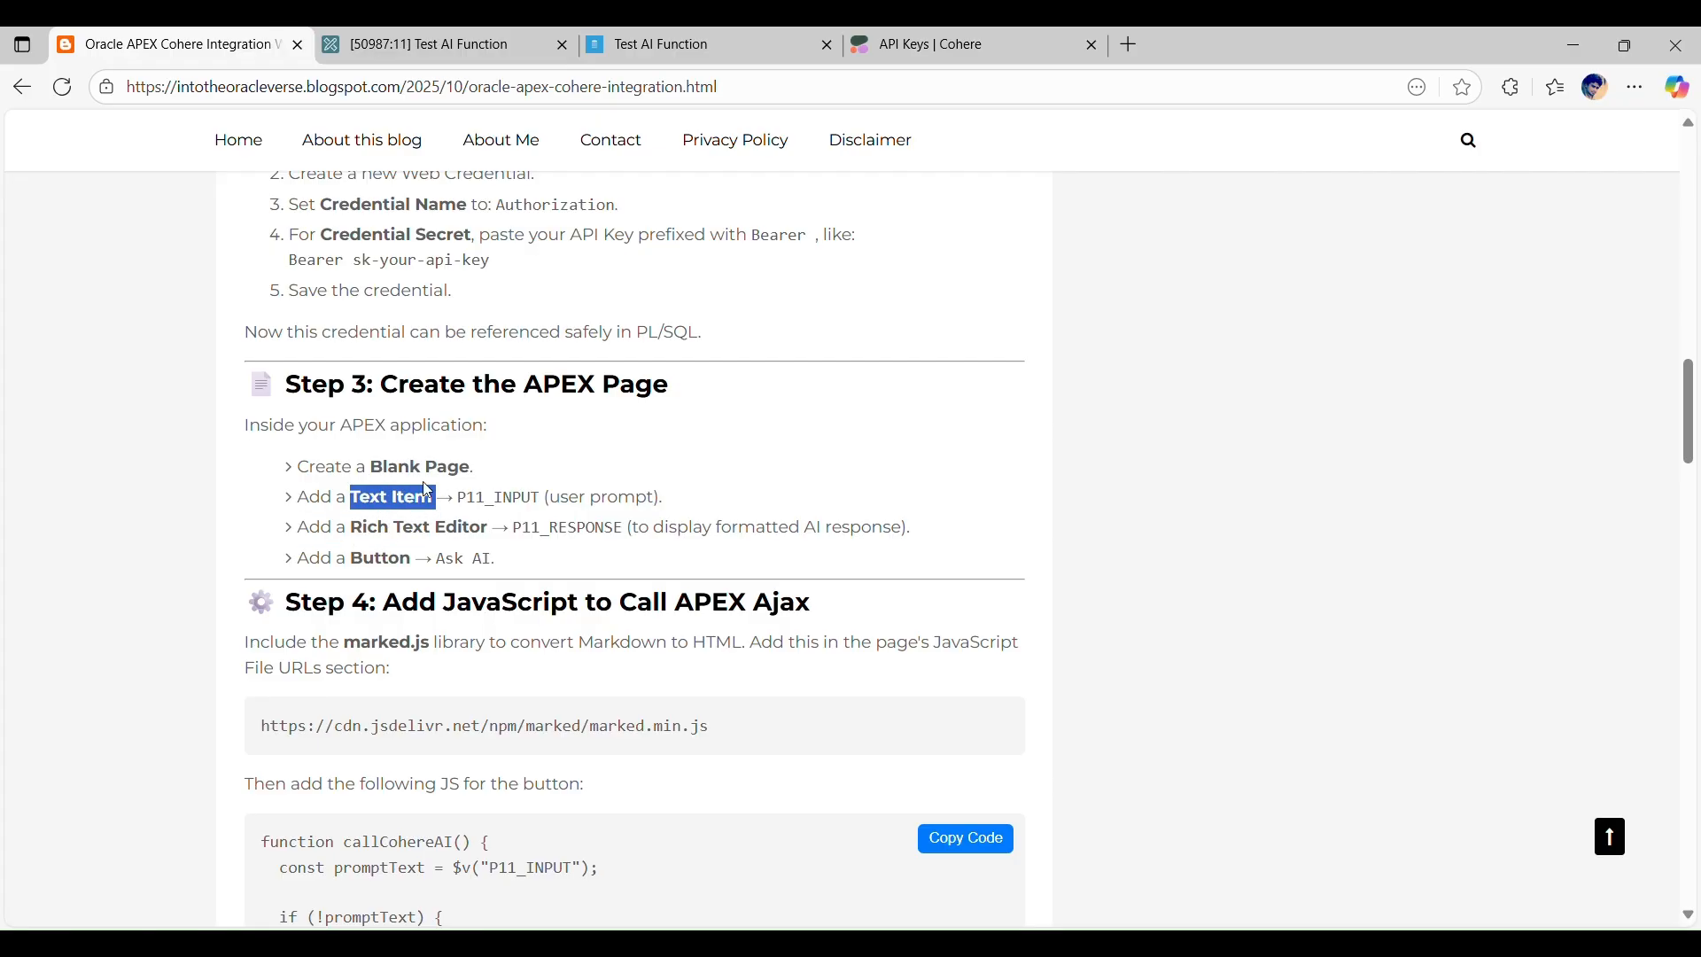
{"action": "double_click", "coordinate": [502, 498]}
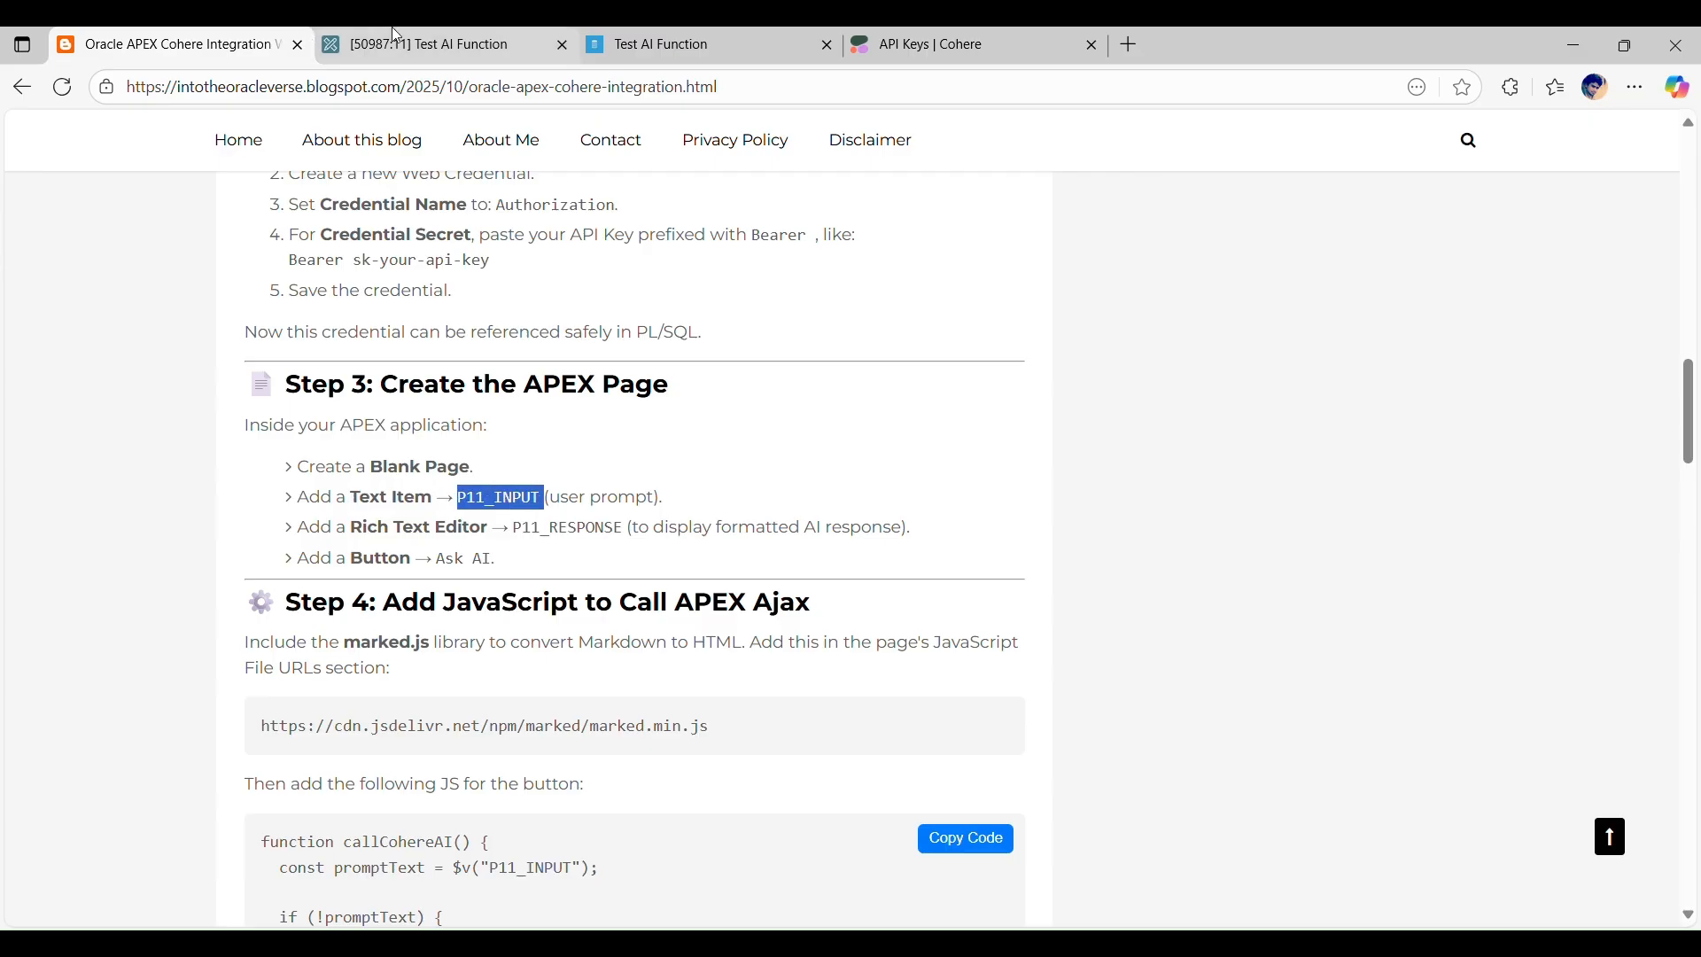
{"action": "left_click", "coordinate": [434, 44]}
{"action": "right_click", "coordinate": [61, 376]}
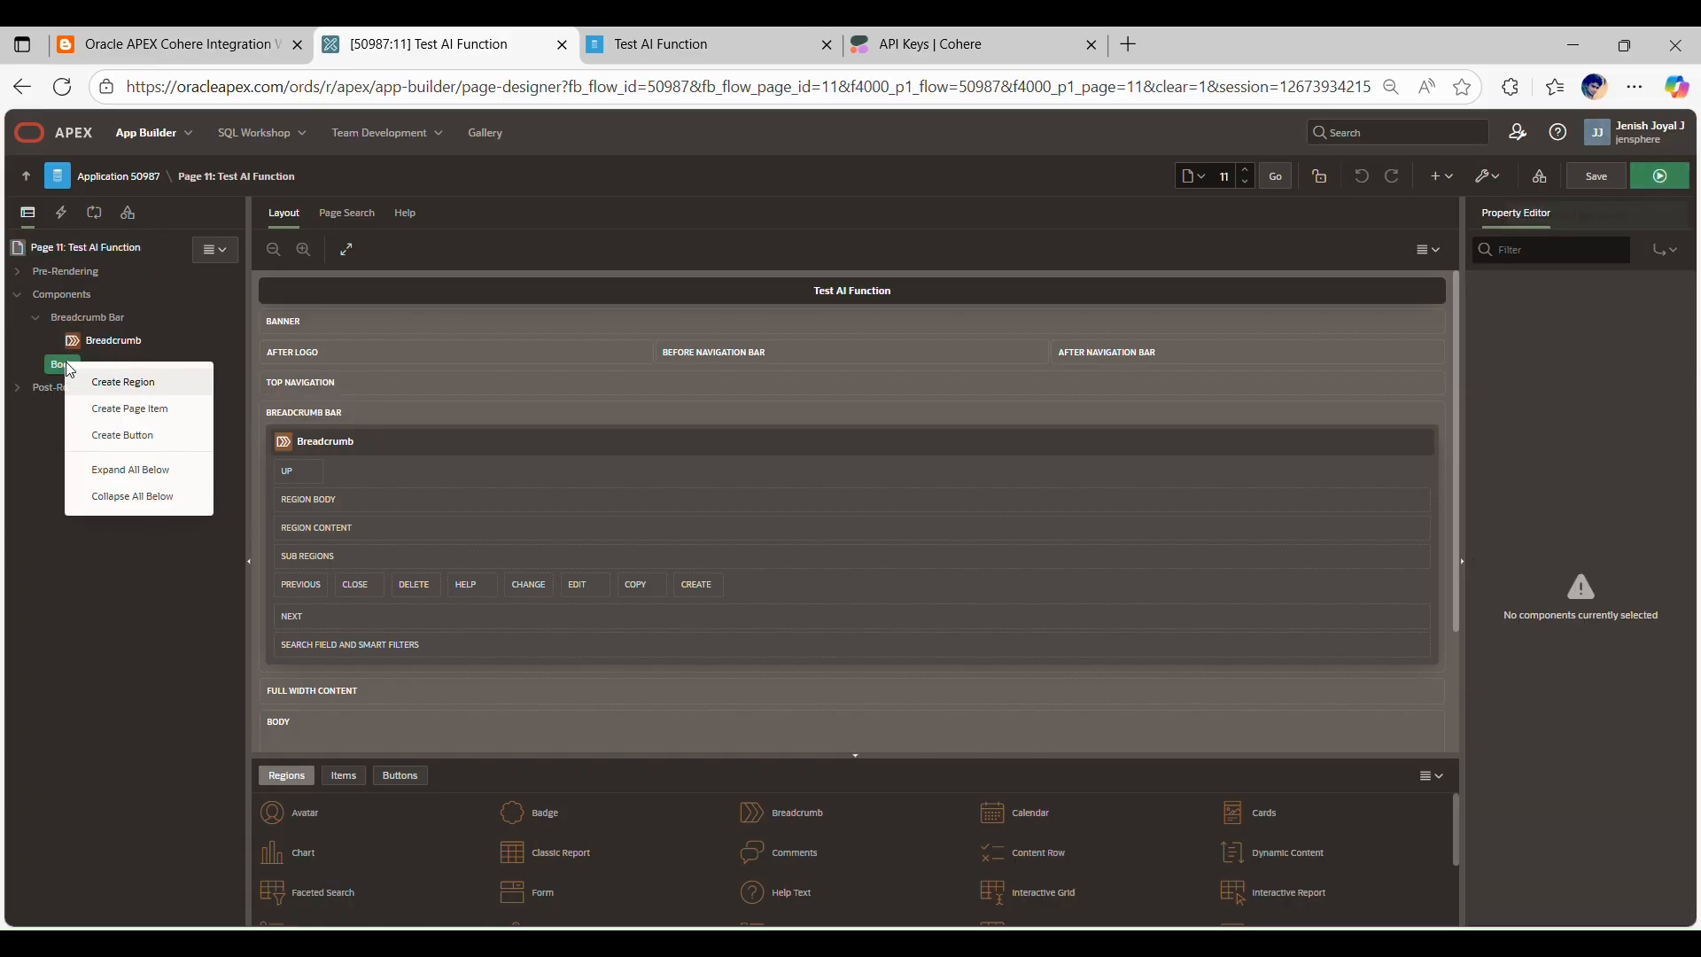
{"action": "left_click", "coordinate": [139, 410]}
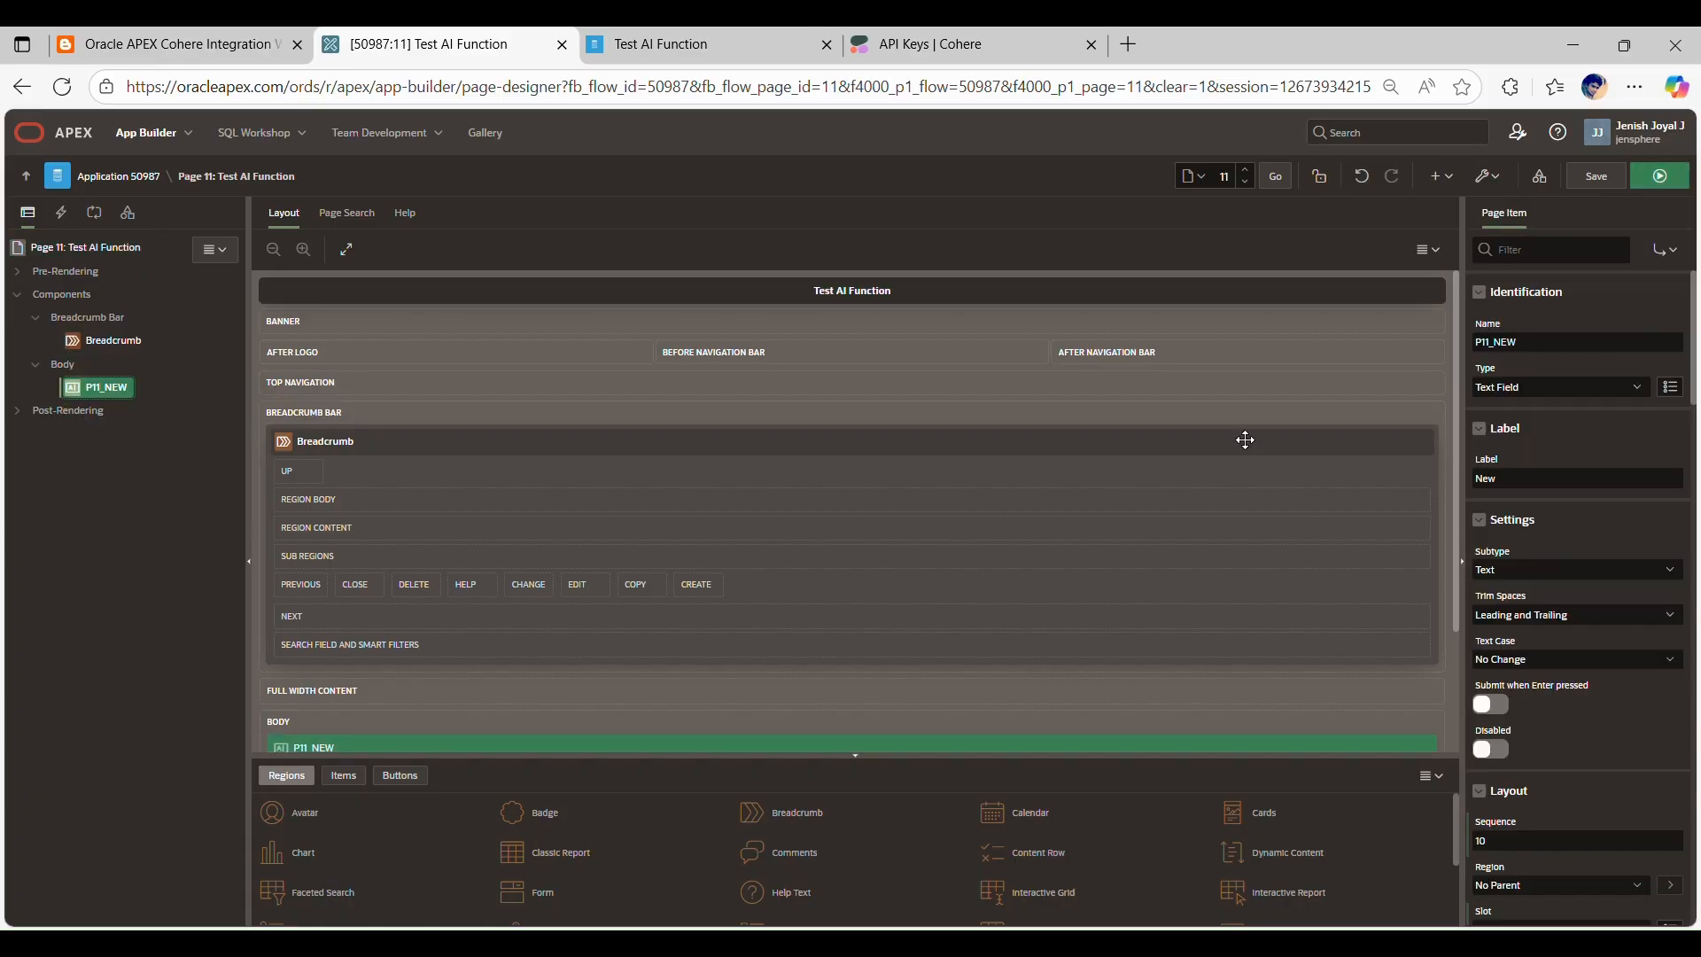
{"action": "left_click_drag", "start_coordinate": [1547, 343], "coordinate": [1469, 343]}
{"action": "type", "text": "P11_INPUT"}
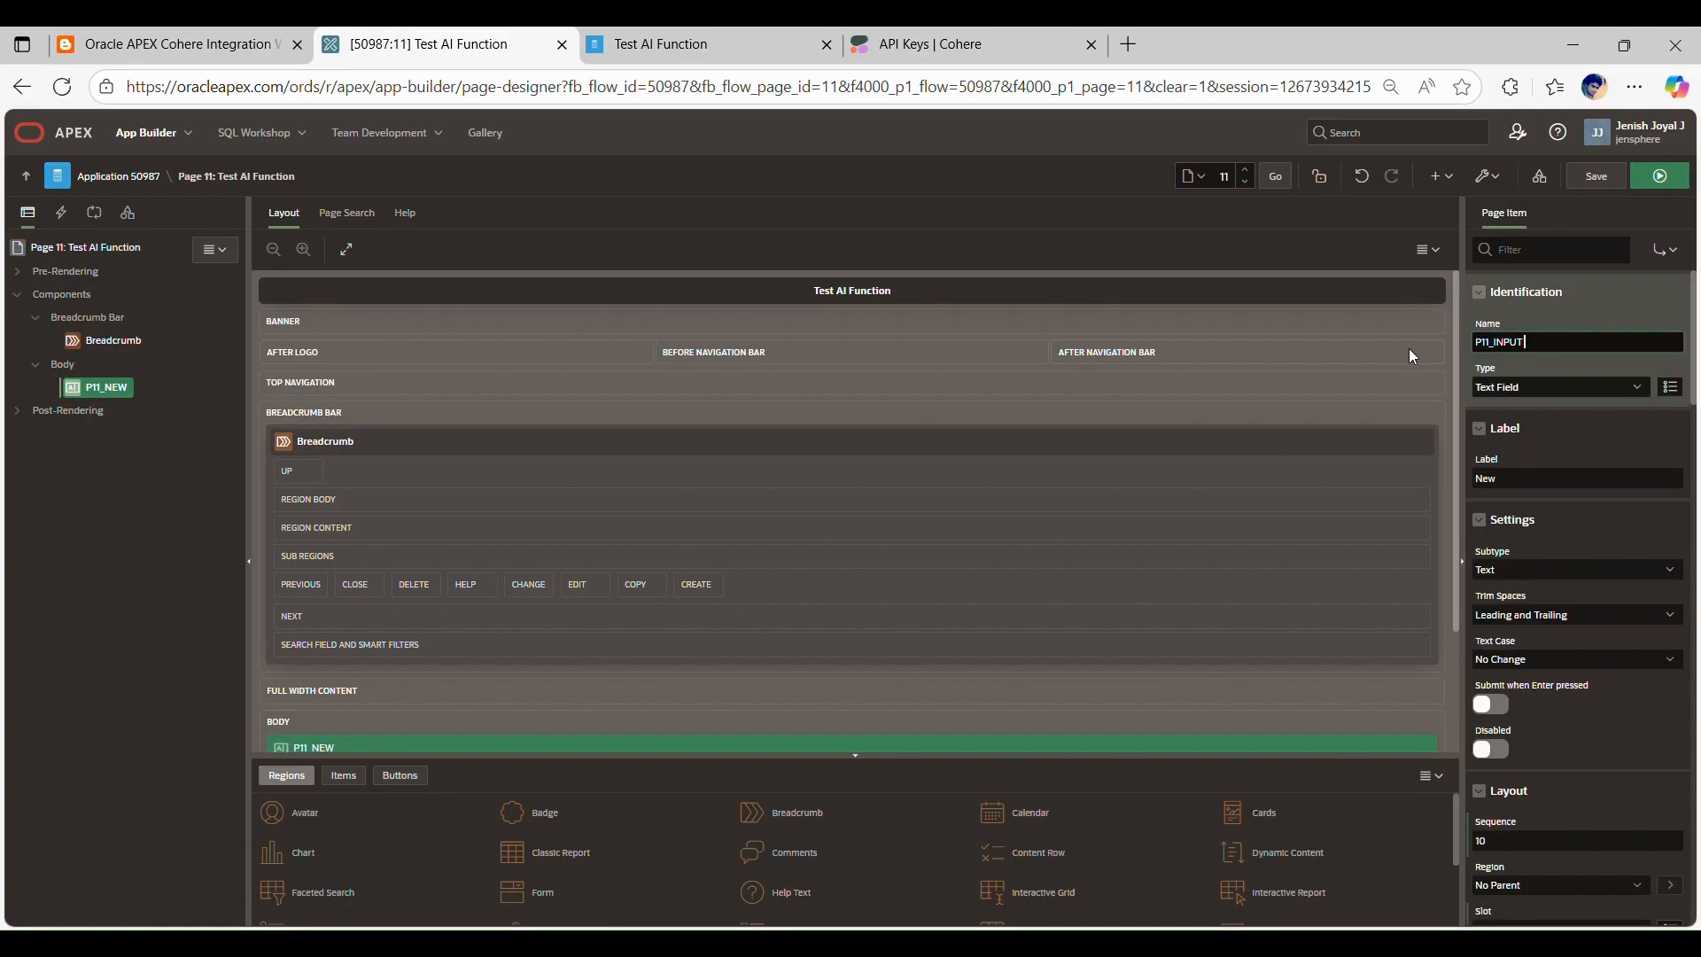
Step: Set the new text field's label to Input and correct its name to P11_INPUT
{"action": "left_click", "coordinate": [1592, 402]}
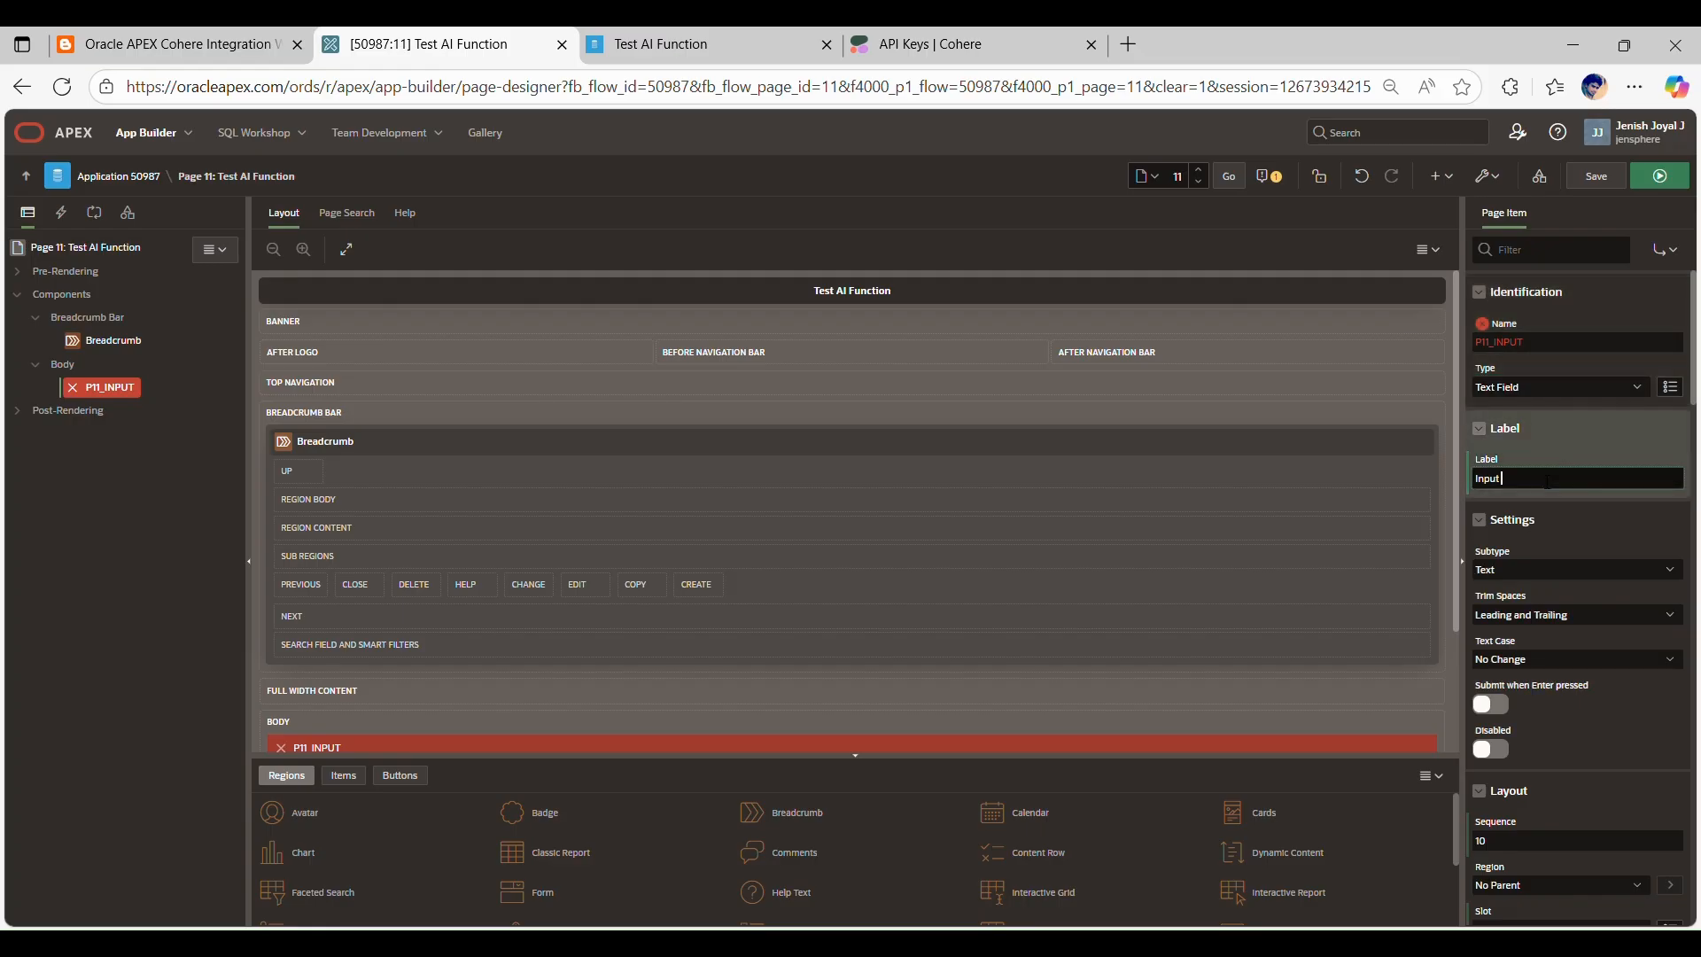
{"action": "left_click", "coordinate": [1552, 444]}
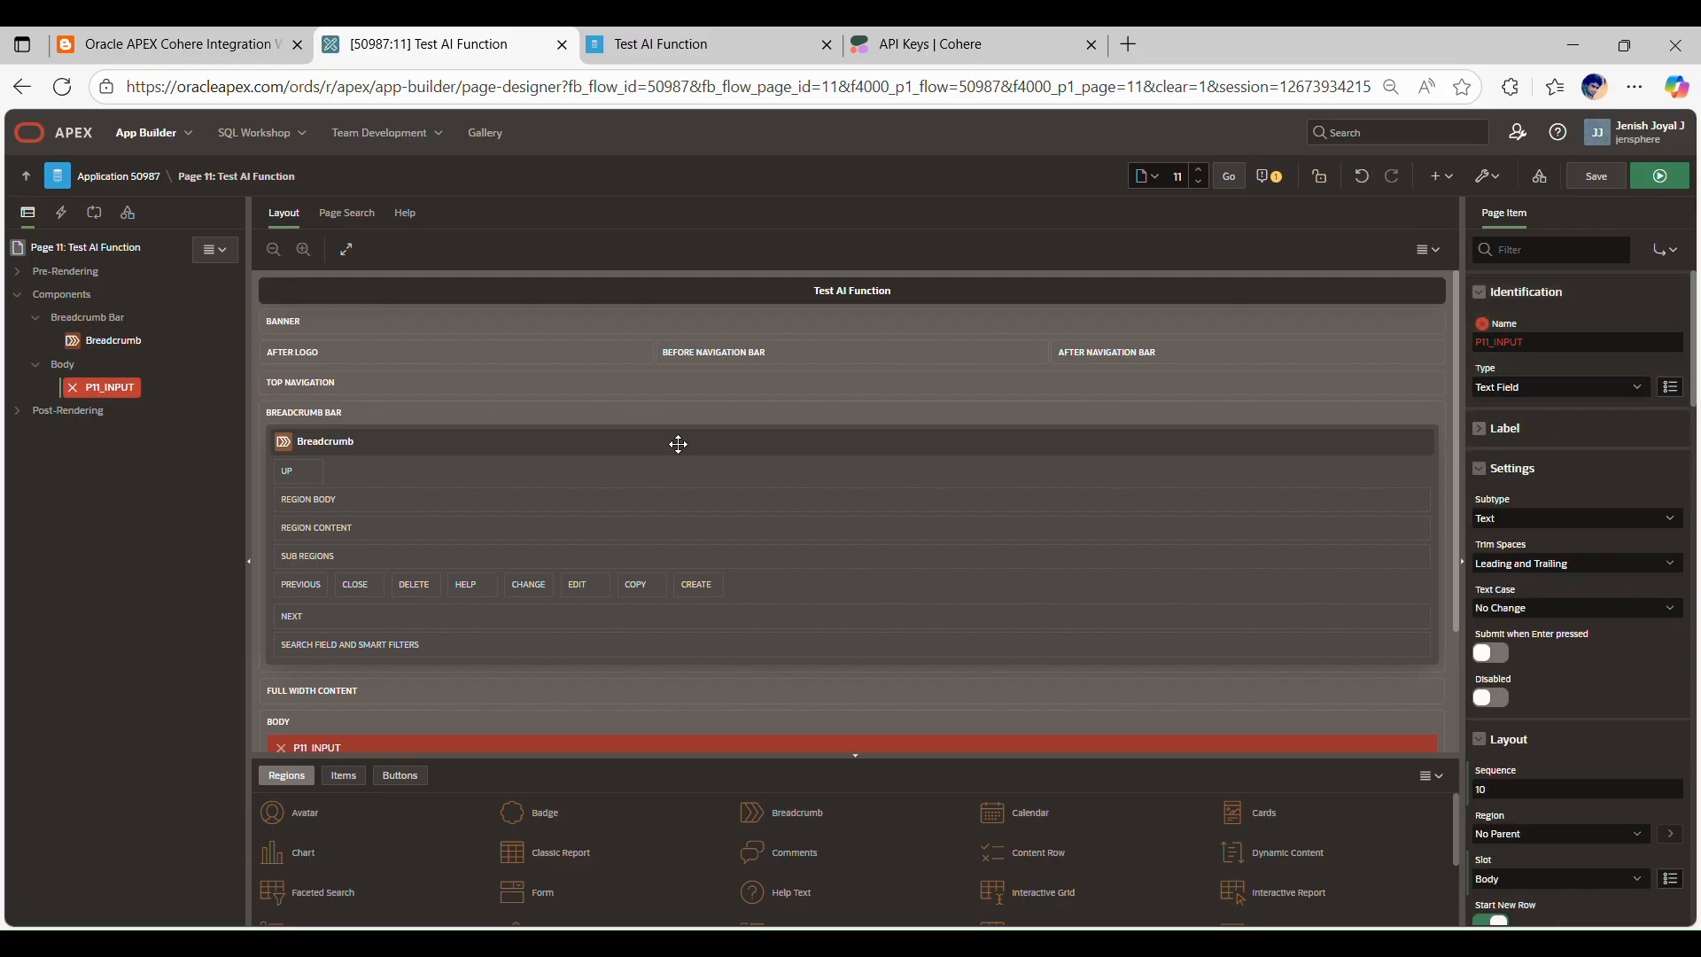
{"action": "left_click", "coordinate": [1548, 354]}
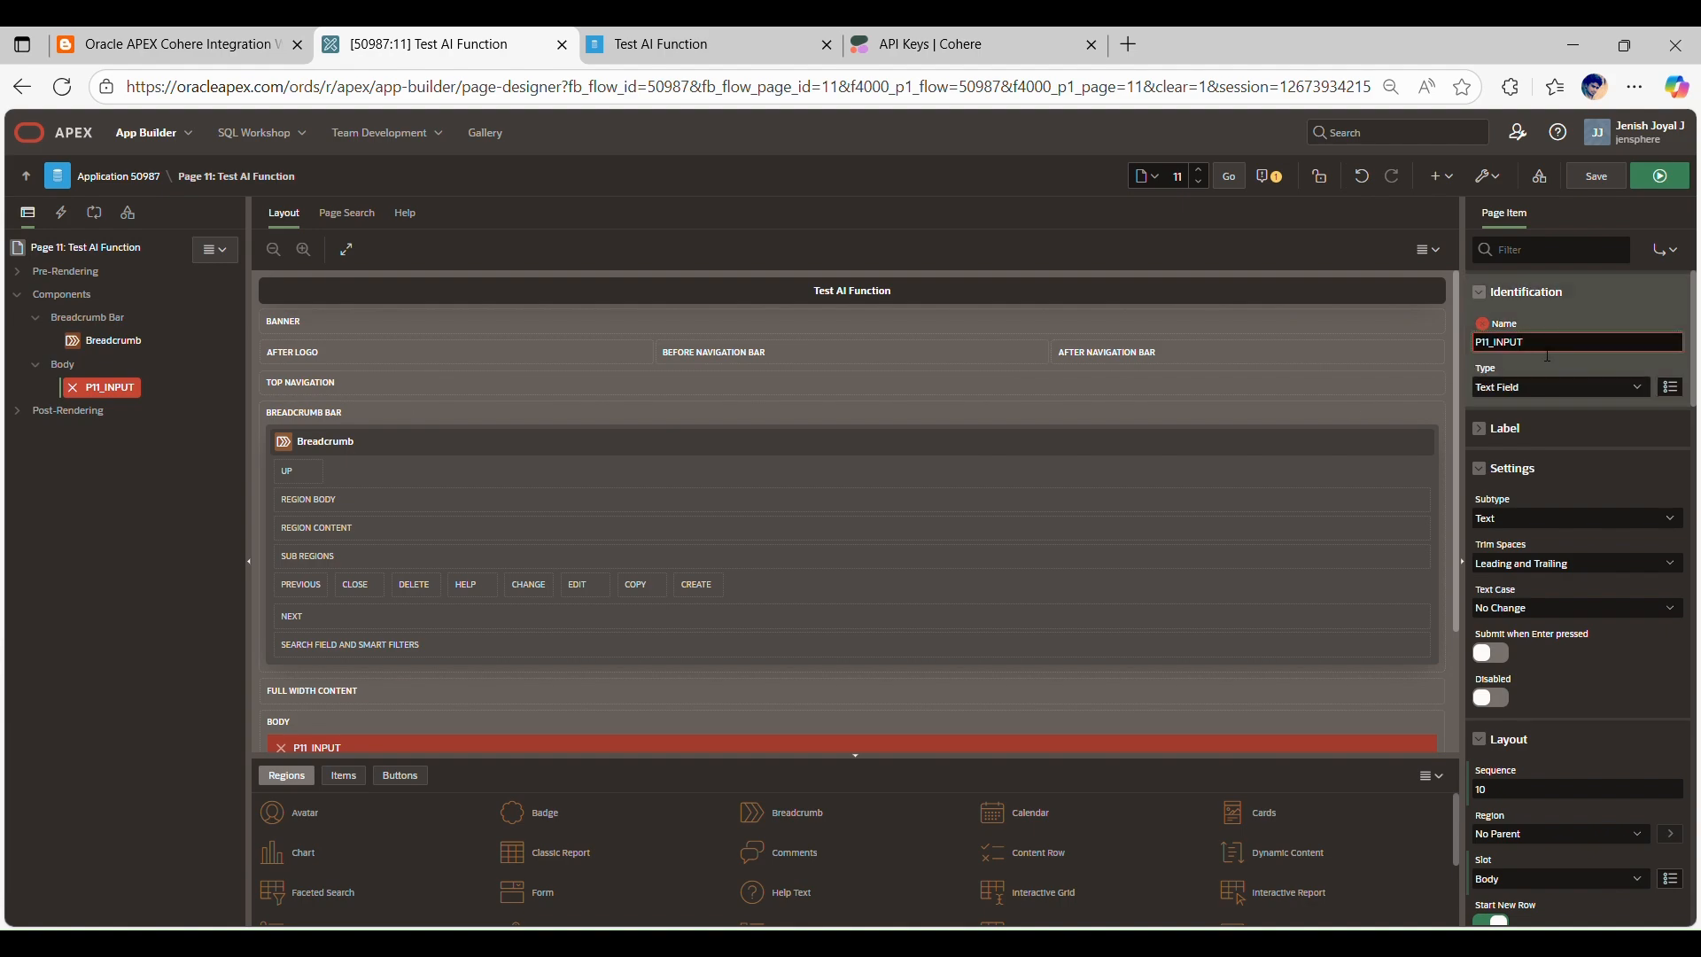
{"action": "left_click", "coordinate": [1571, 319]}
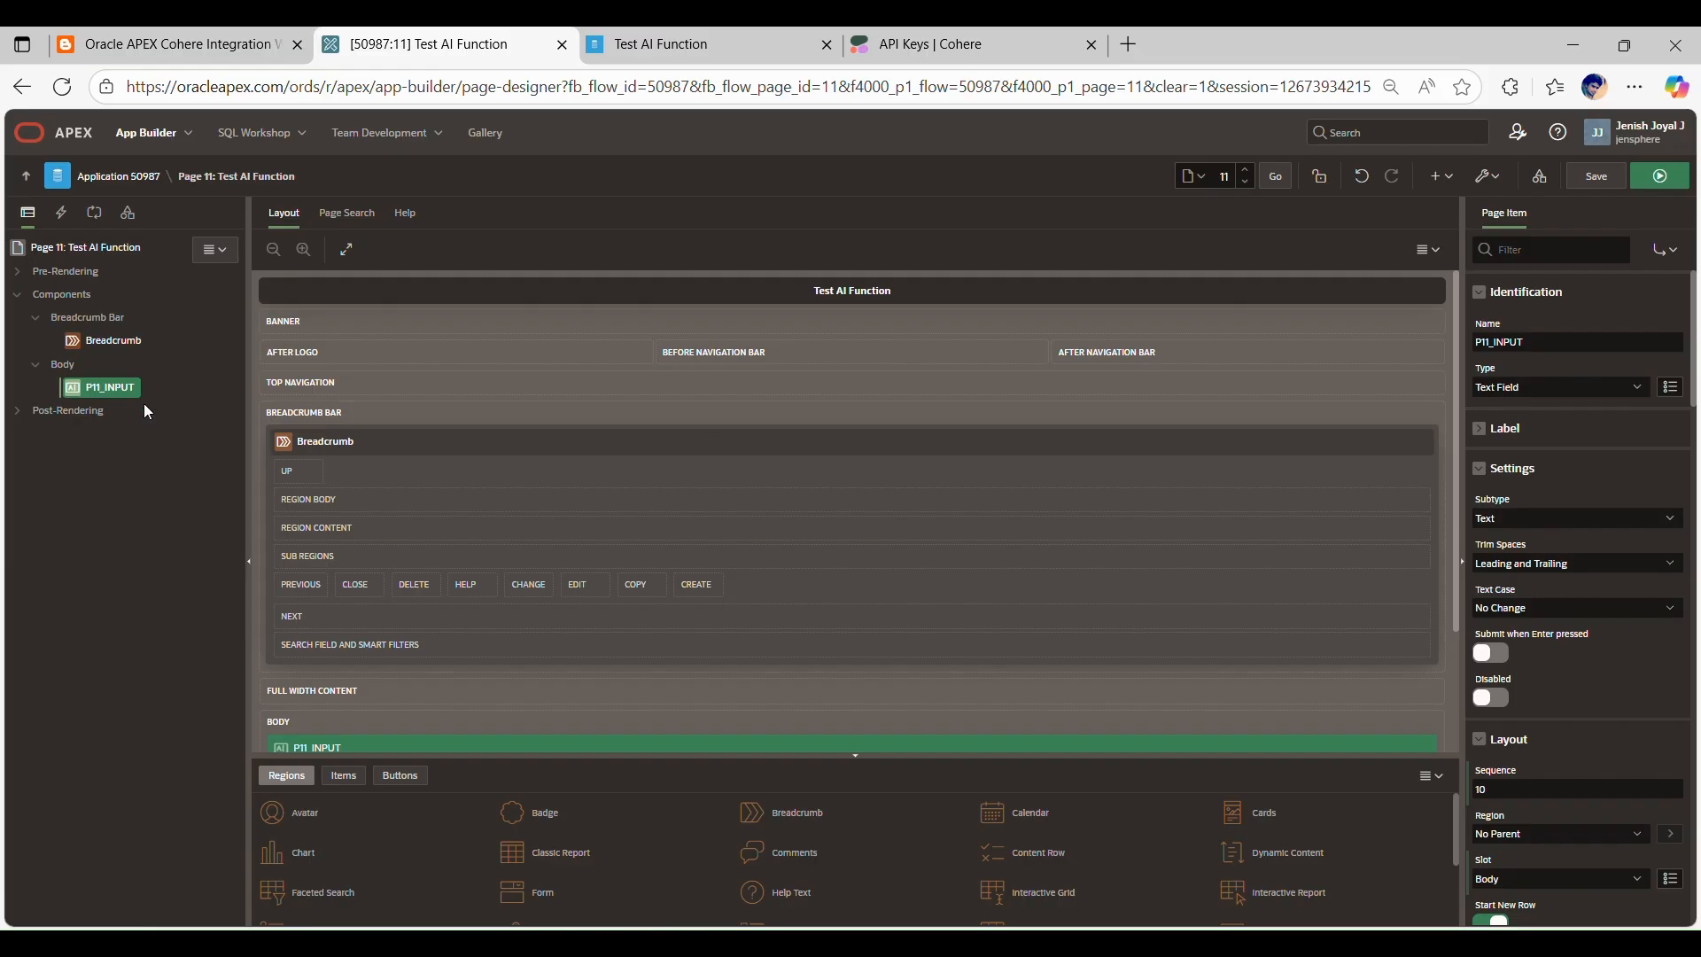
{"action": "left_click", "coordinate": [1480, 424]}
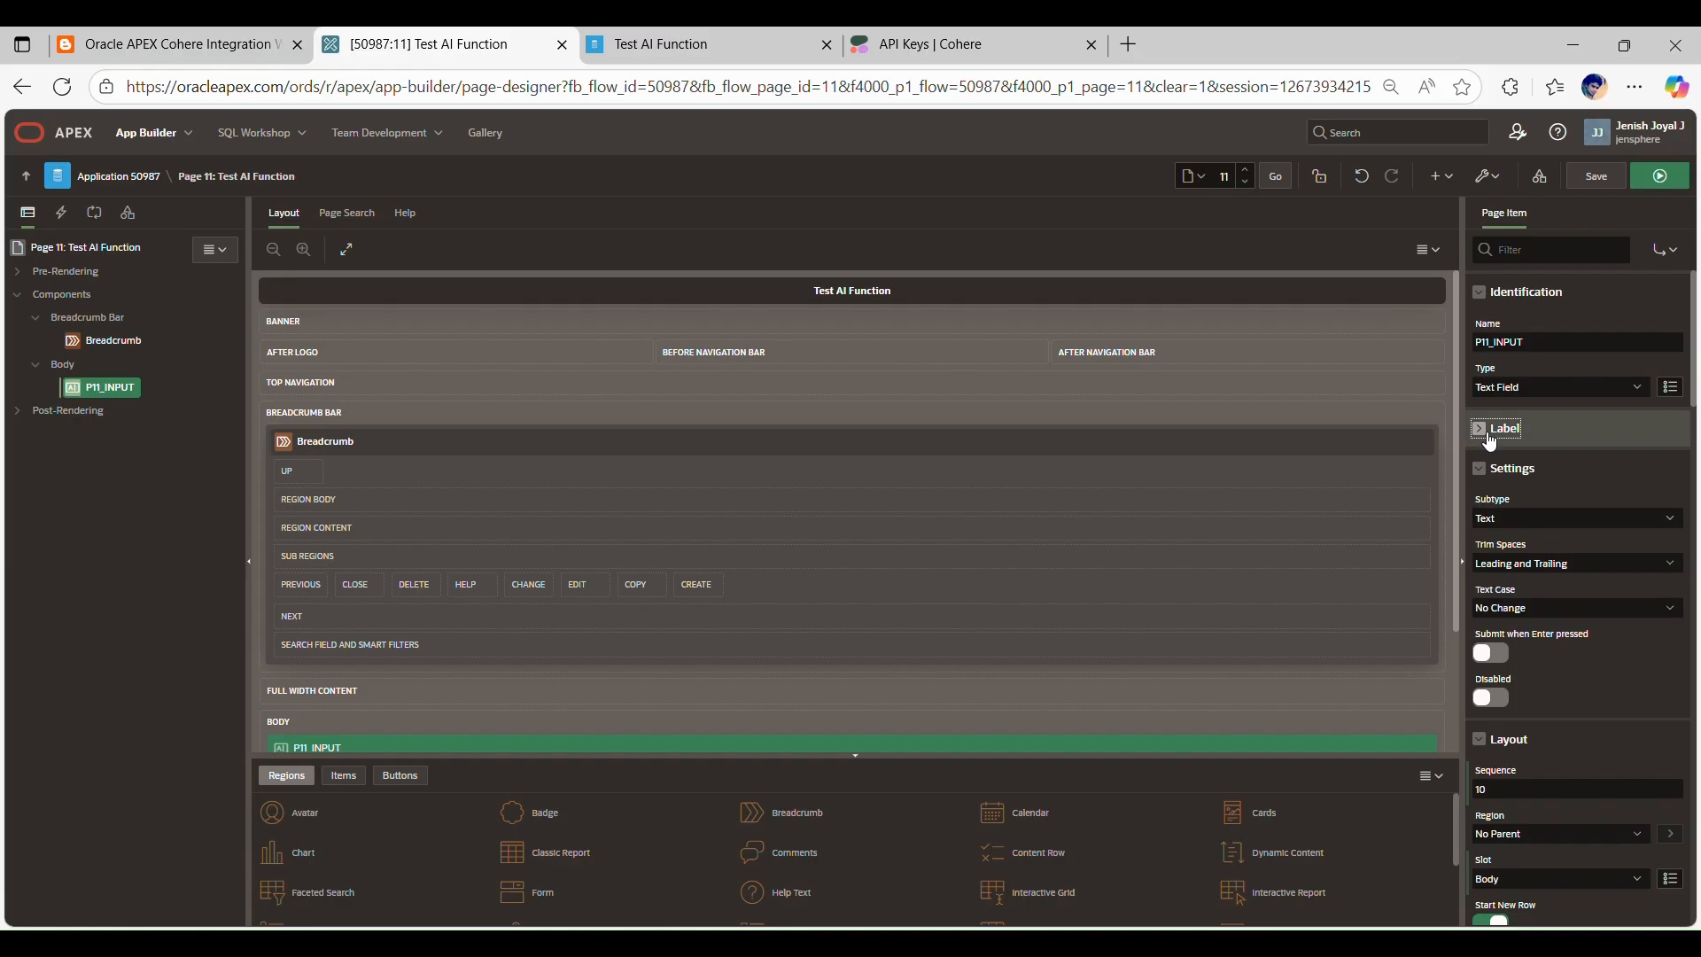
Step: Check the running Test AI Function page and look up the rich text editor item's name, P11_RESPONSE, in the blog post
{"action": "left_click", "coordinate": [651, 44]}
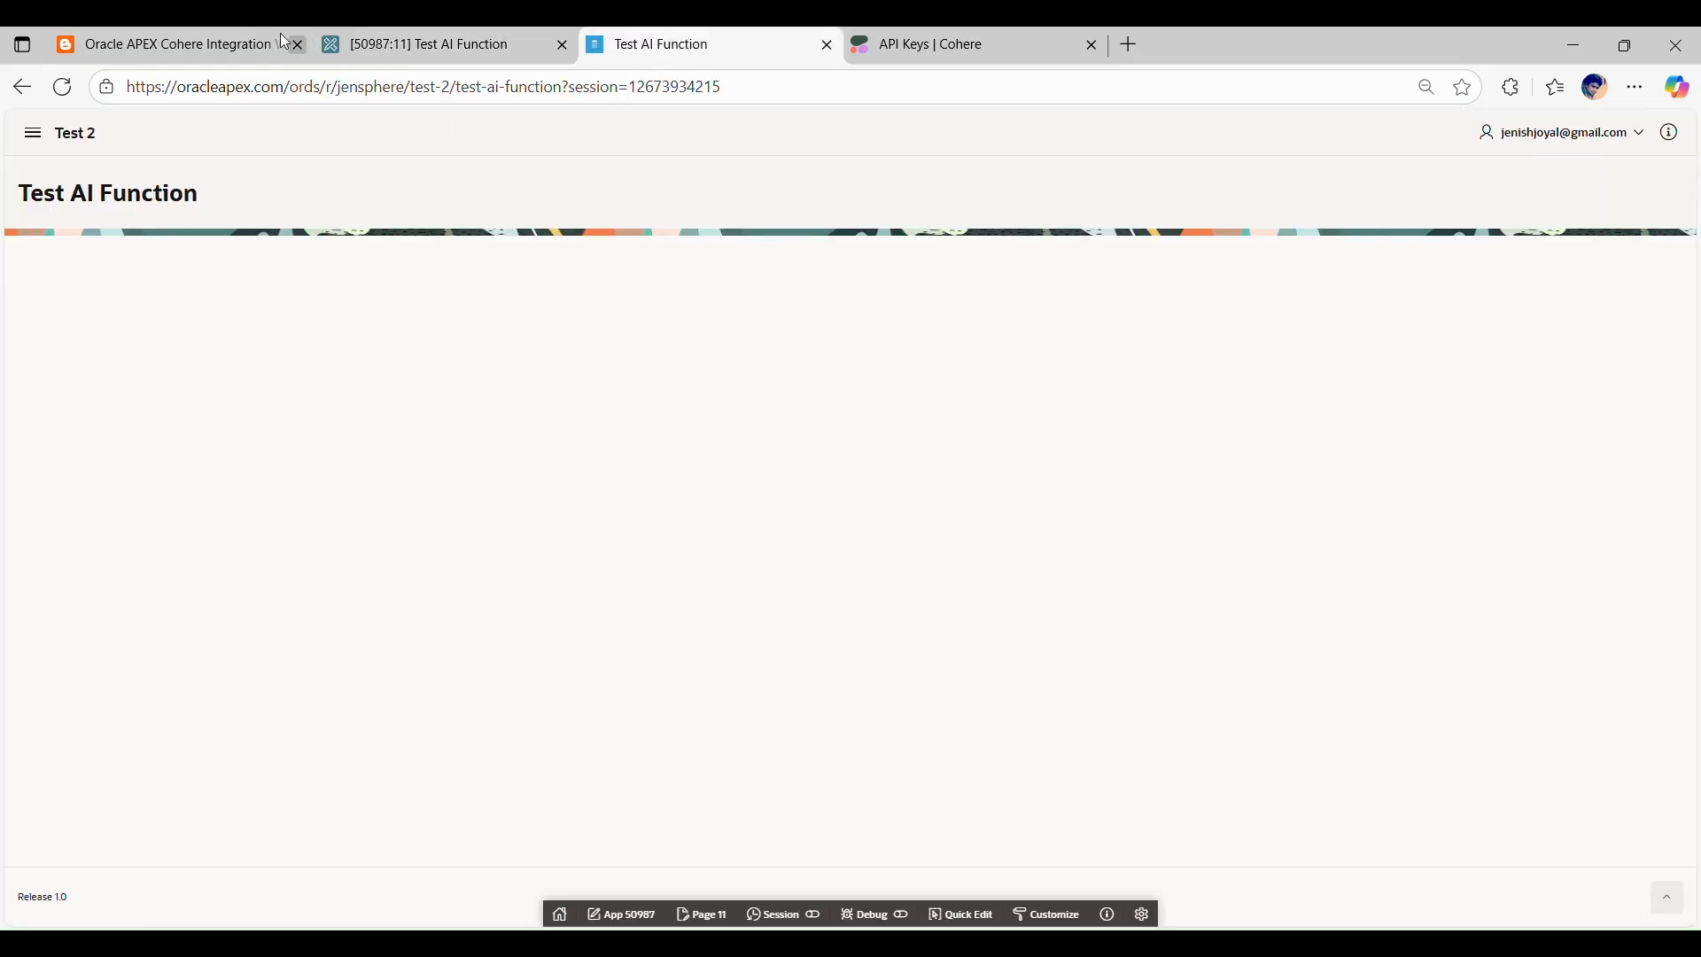
{"action": "left_click", "coordinate": [187, 35]}
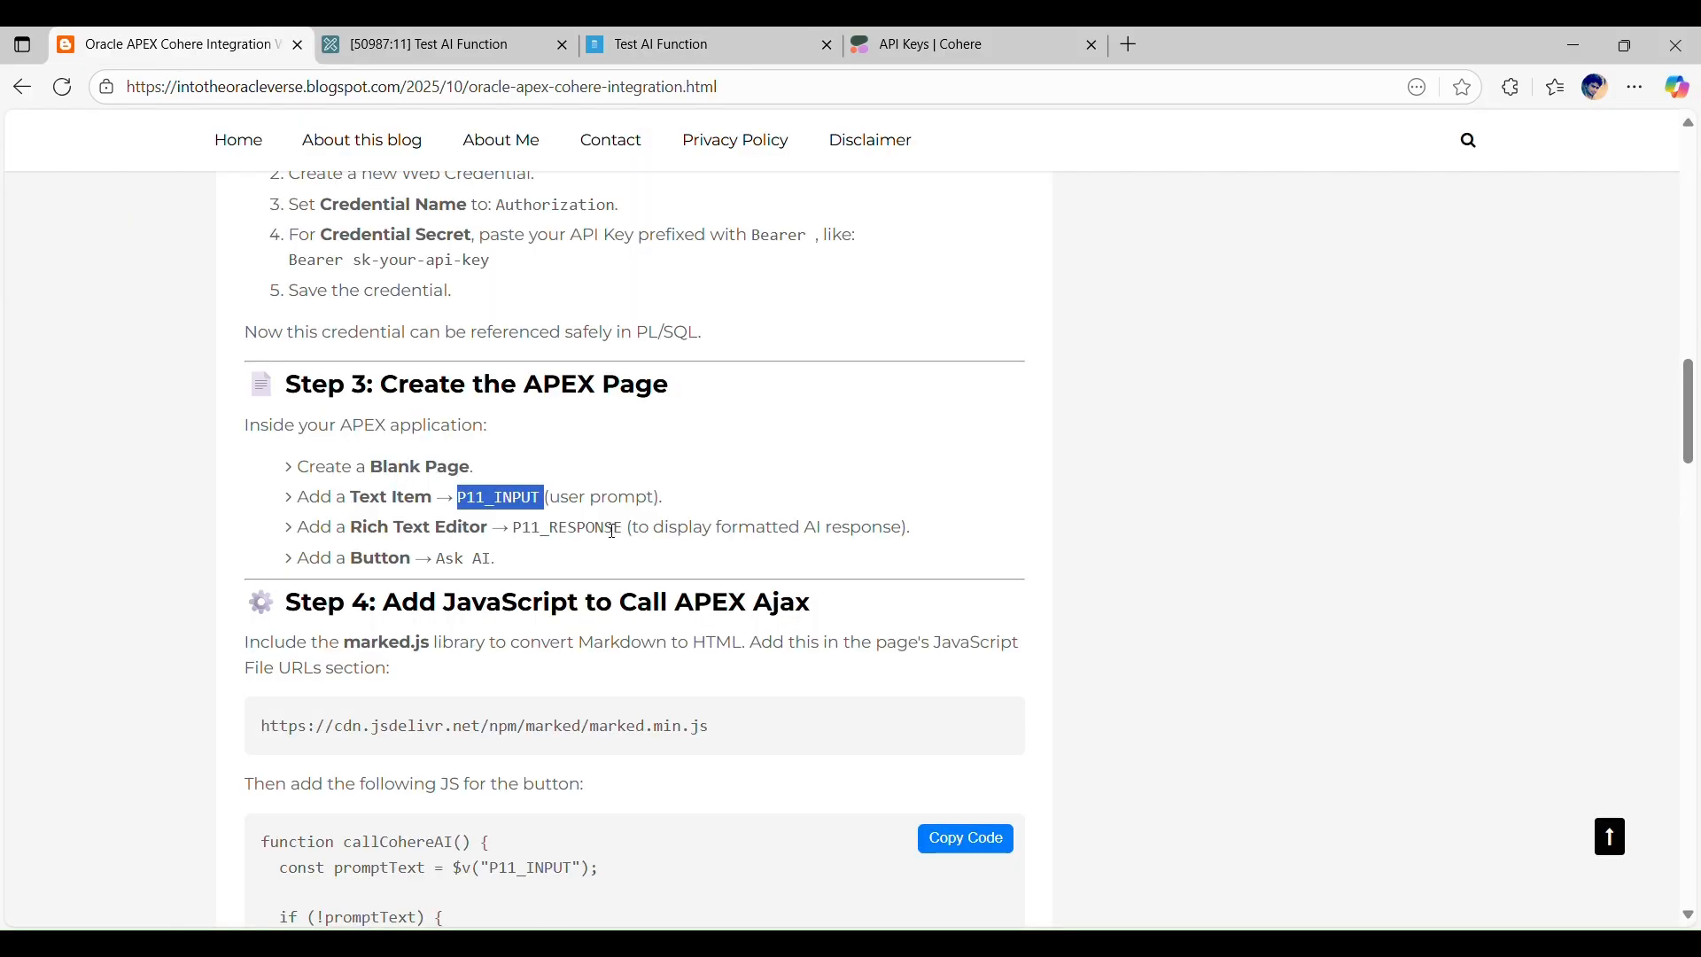
{"action": "double_click", "coordinate": [560, 530]}
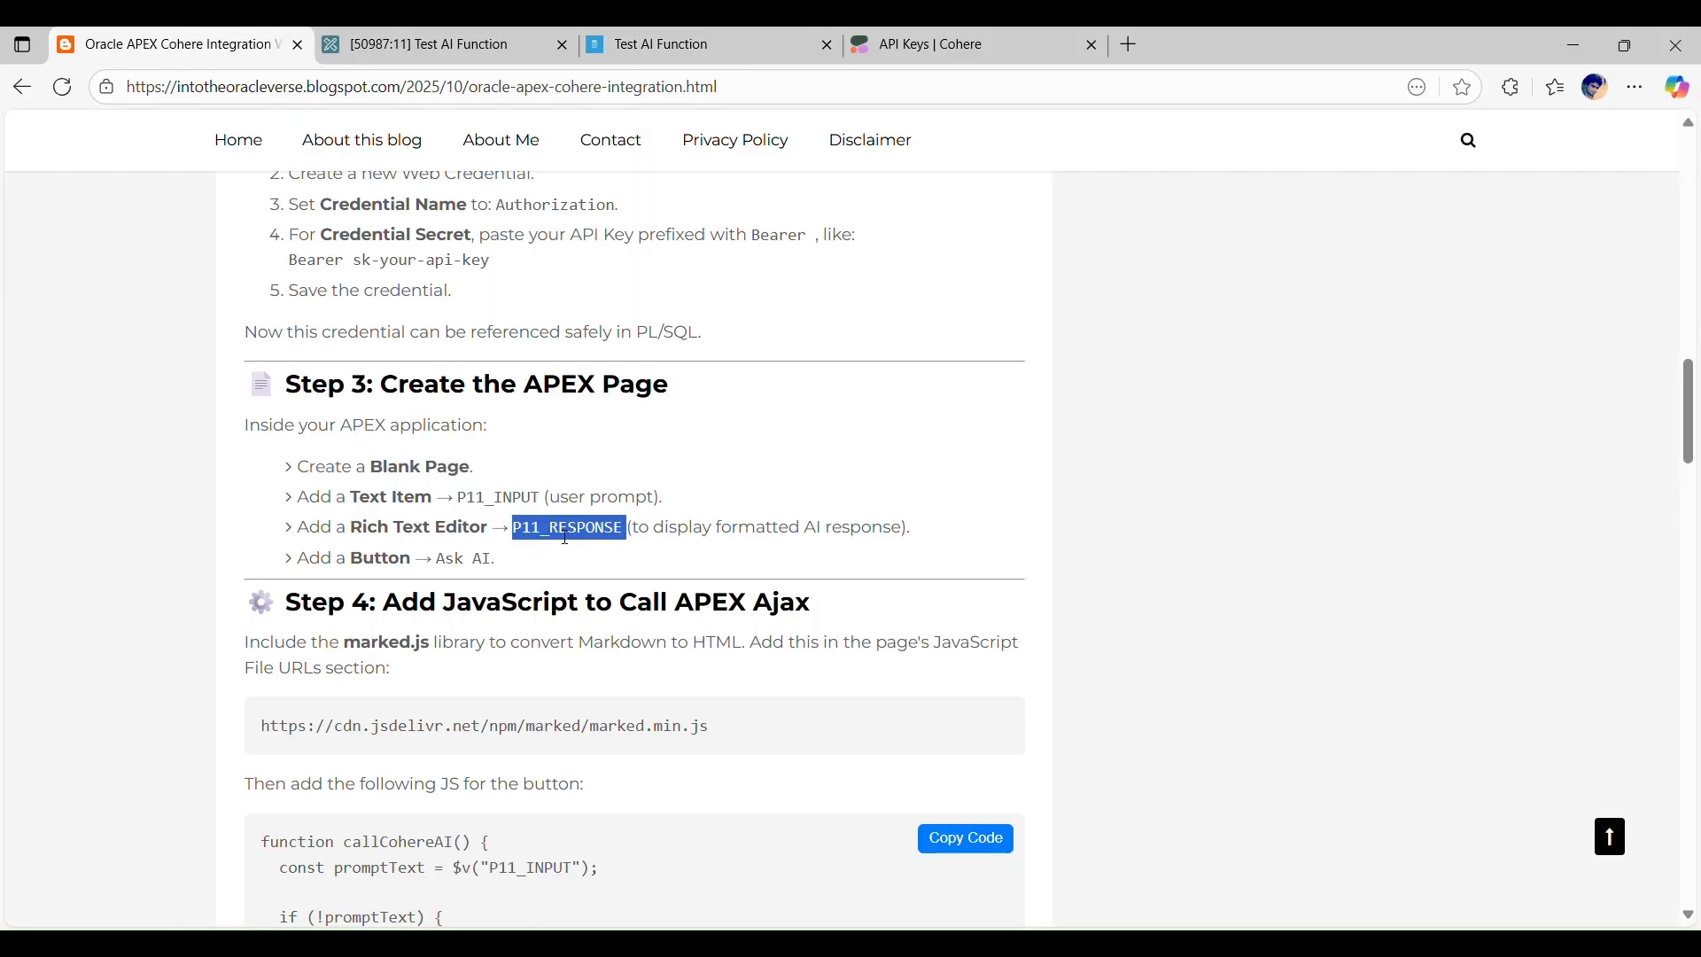
{"action": "left_click", "coordinate": [645, 538]}
{"action": "left_click_drag", "start_coordinate": [631, 537], "coordinate": [526, 532]}
Step: Create a second page item in the Body of page 11 and name it P11_RESPONSE
{"action": "left_click", "coordinate": [423, 40]}
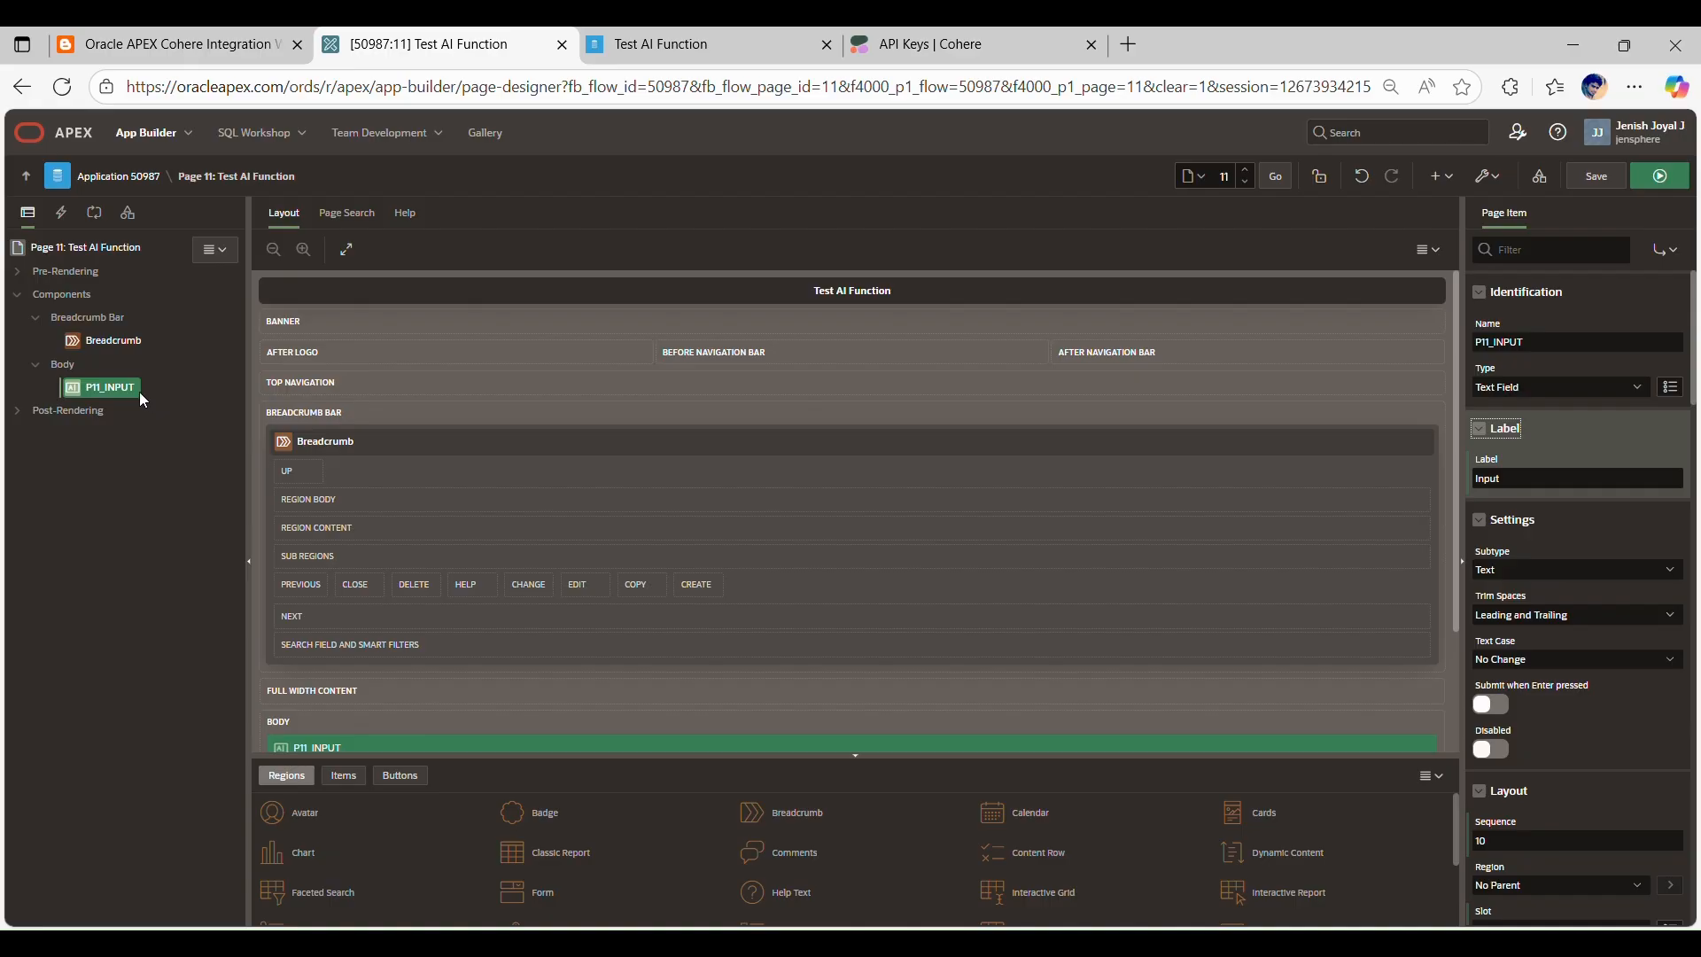
{"action": "right_click", "coordinate": [61, 367]}
{"action": "left_click", "coordinate": [142, 415]}
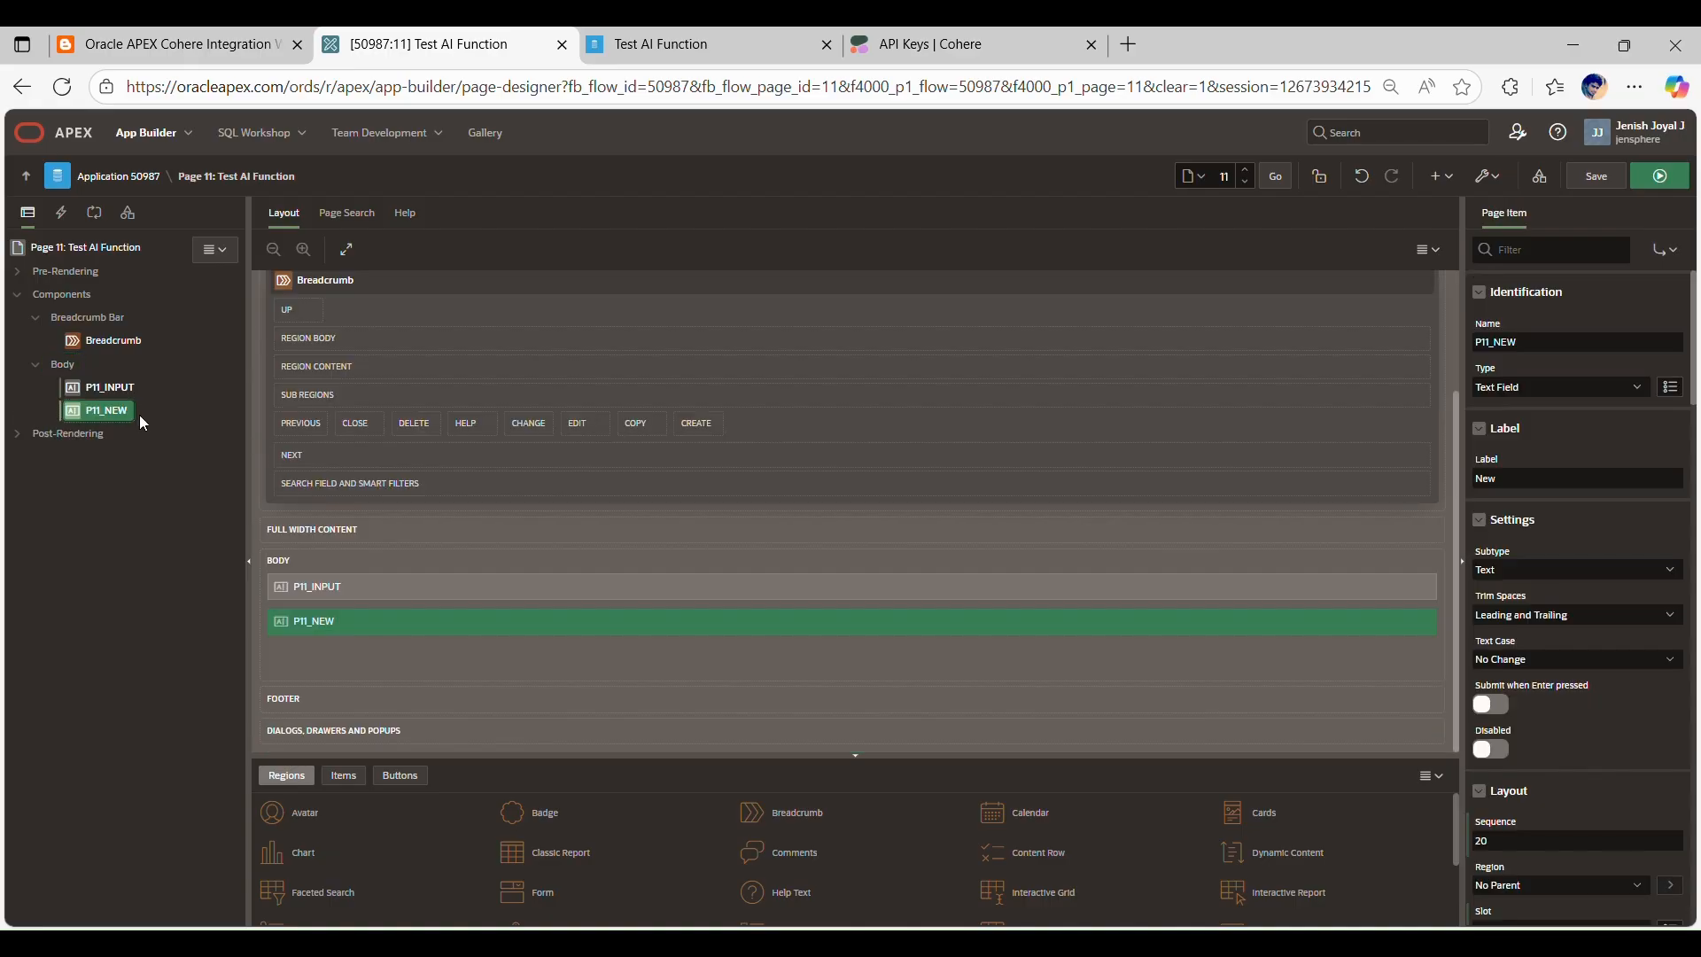
{"action": "double_click", "coordinate": [1522, 346]}
{"action": "type", "text": "P11_RESPONSE"}
{"action": "left_click", "coordinate": [1580, 314]}
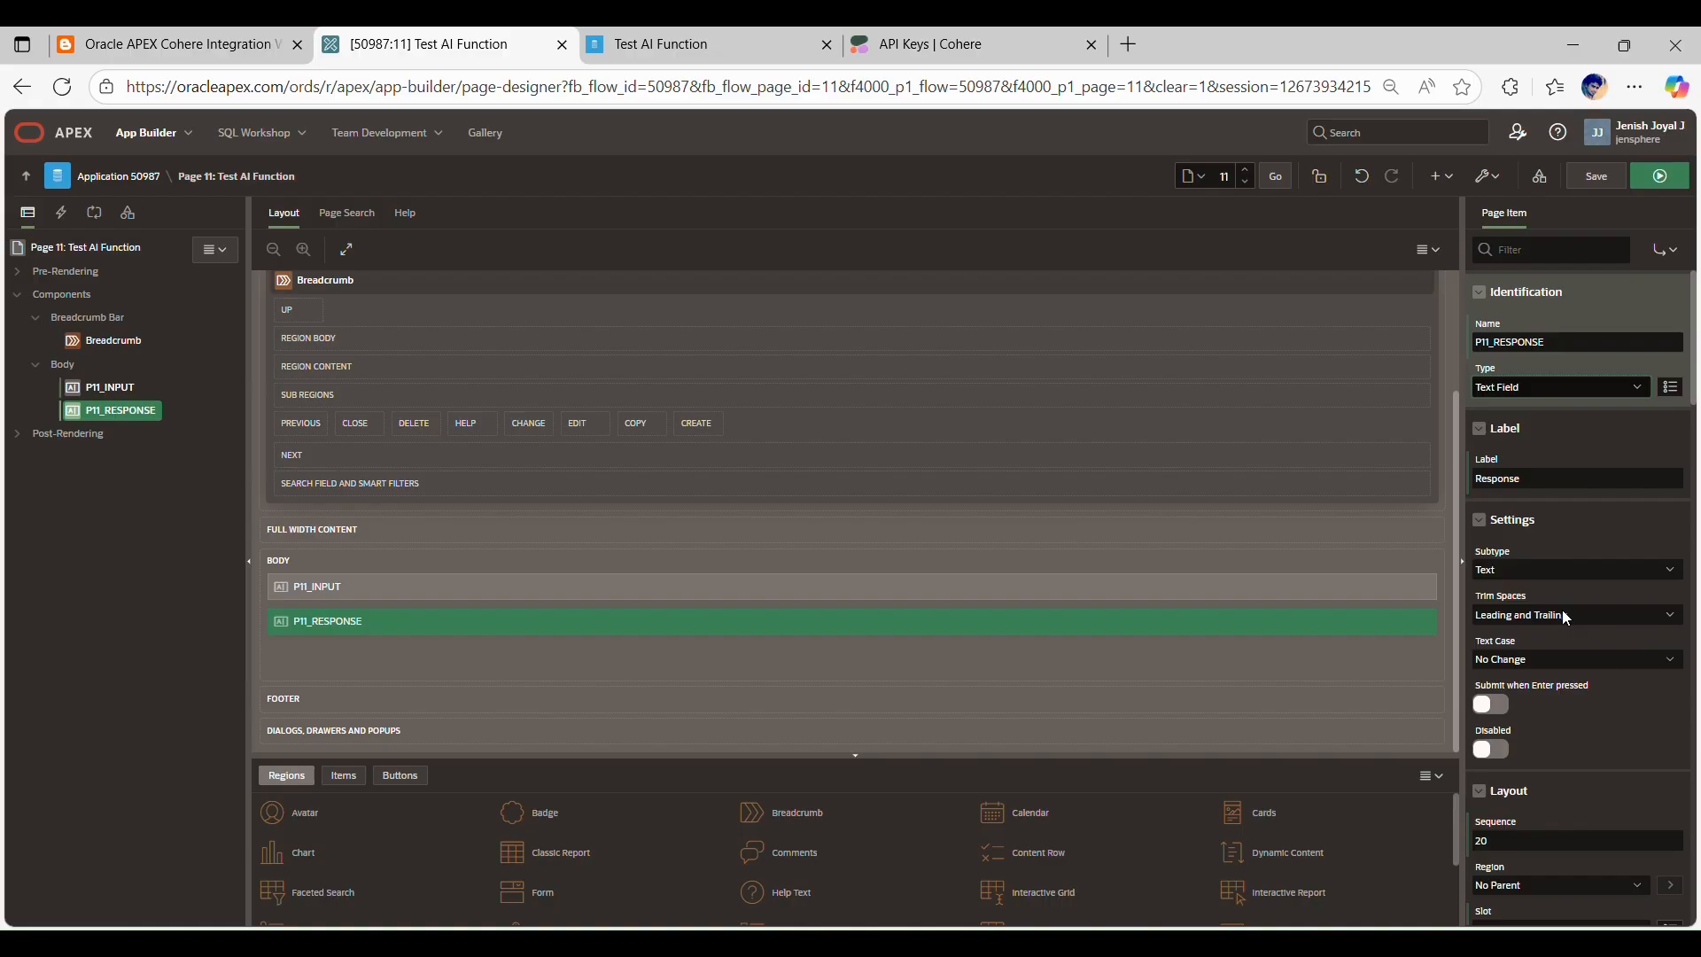
Step: Change the P11_RESPONSE item's type to Rich Text Editor and its format to HTML
{"action": "left_click", "coordinate": [1558, 732]}
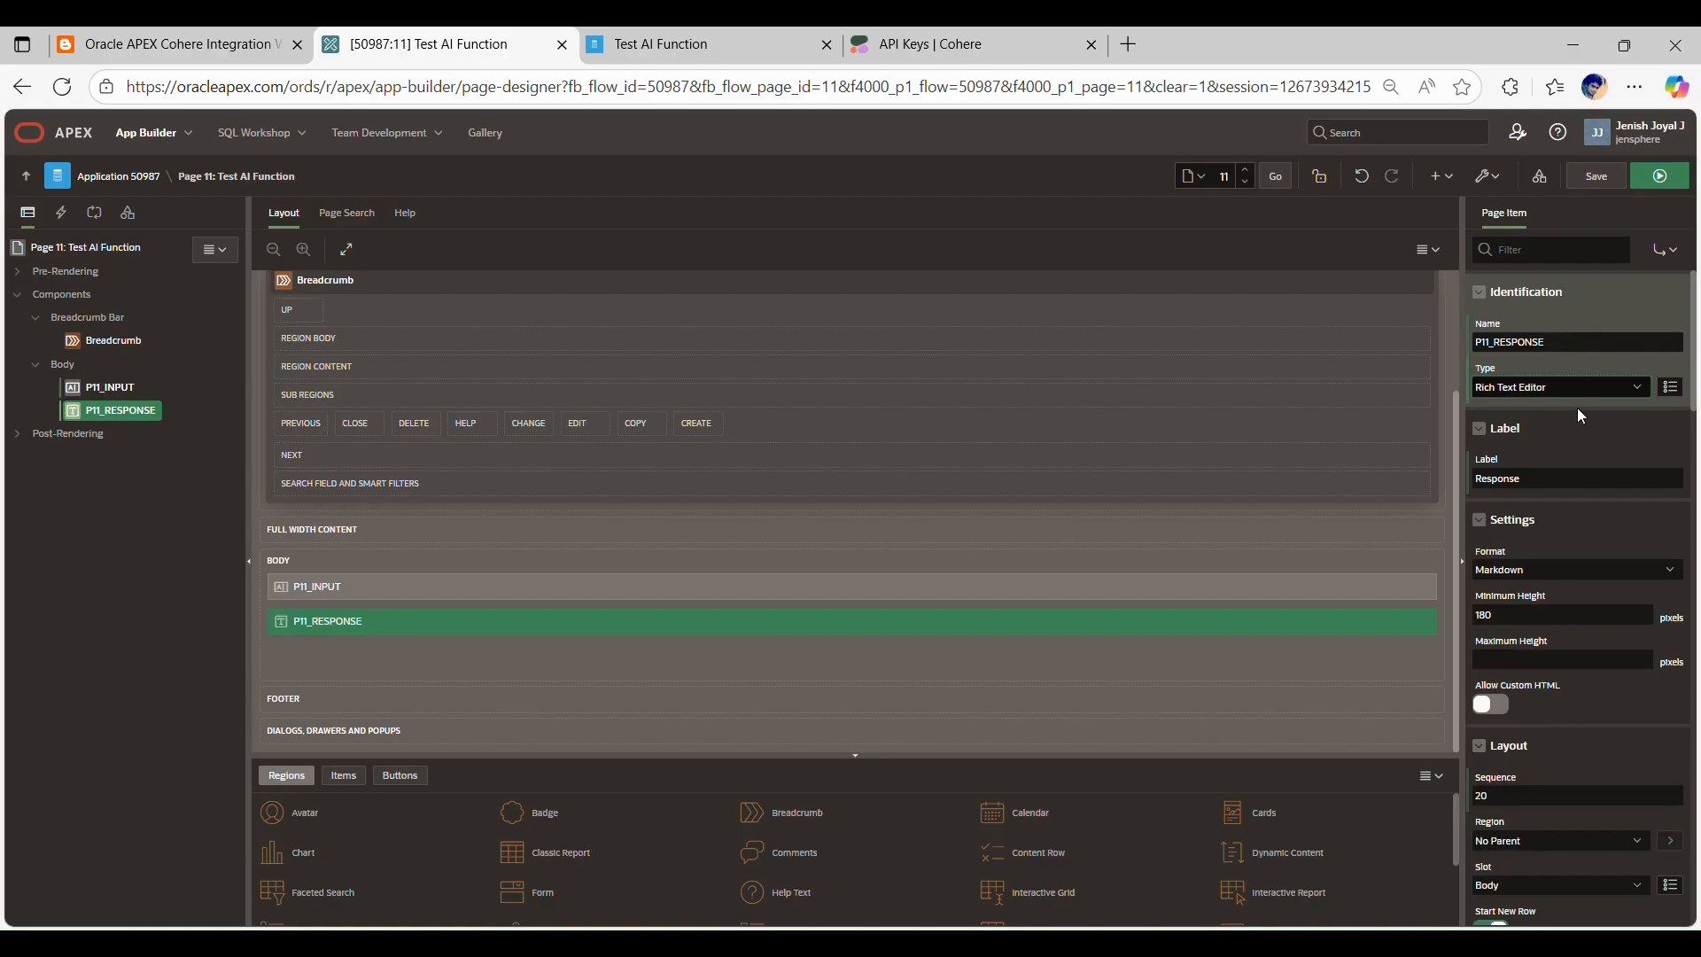
{"action": "left_click", "coordinate": [1507, 572]}
{"action": "left_click", "coordinate": [1508, 592]}
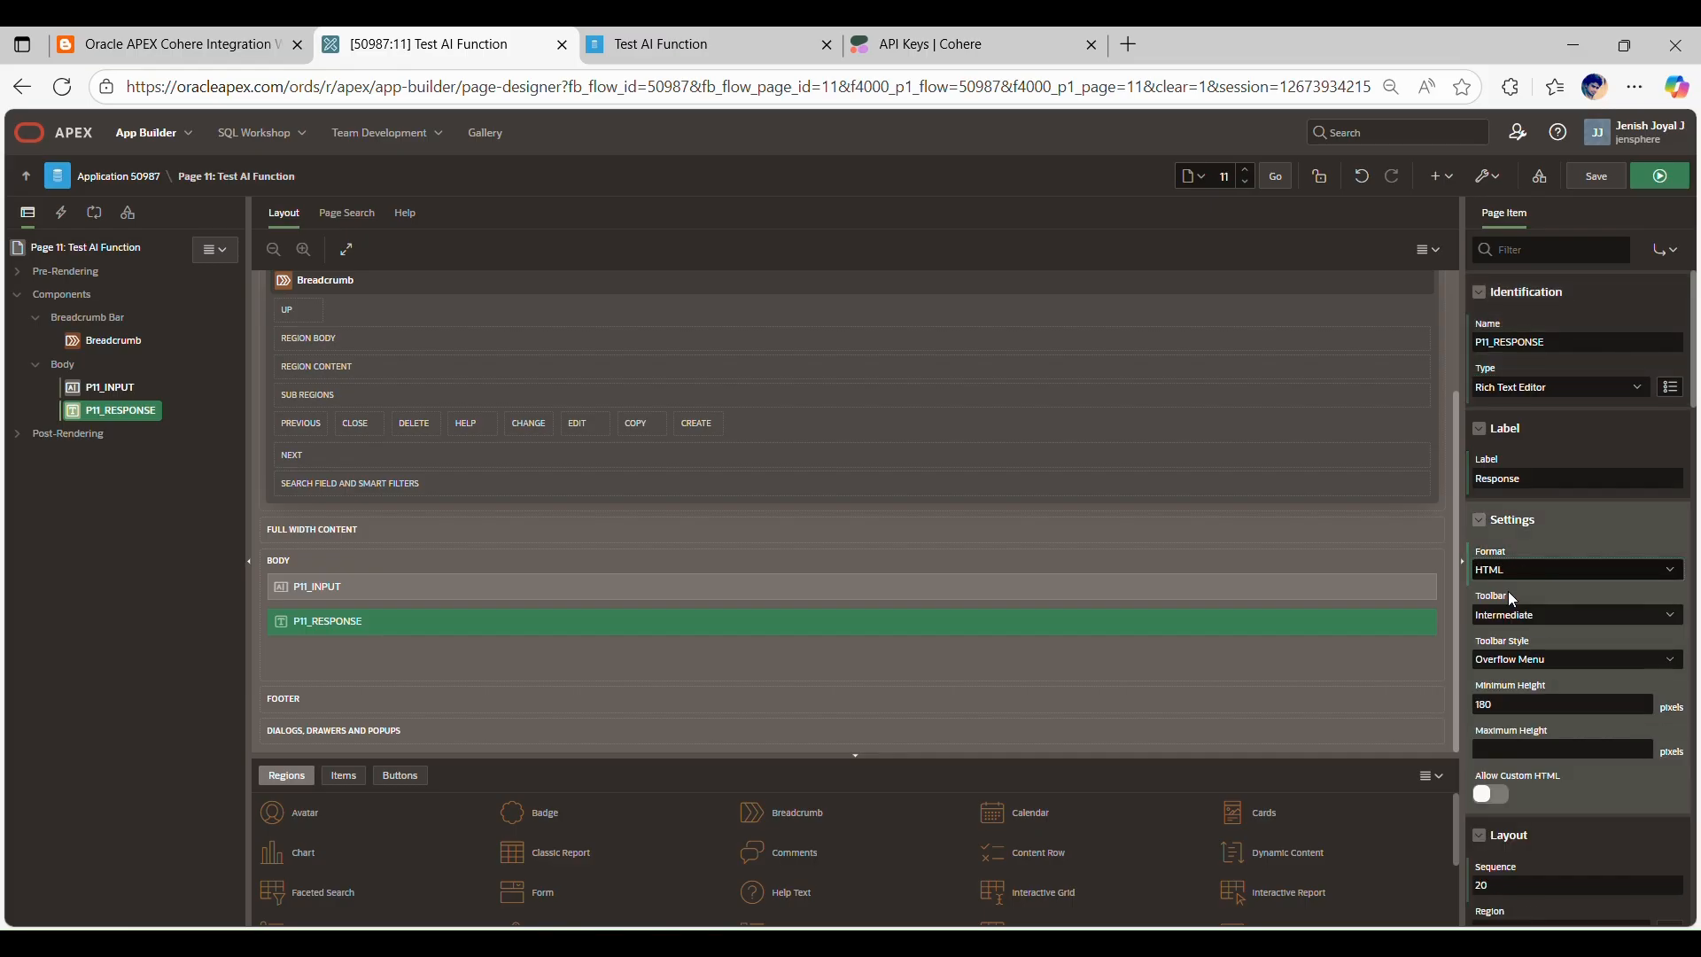
Step: Review the P11_RESPONSE item's remaining properties, from Layout and Appearance through Source, Session State, Read Only and Security
{"action": "scroll", "coordinate": [1512, 599], "scroll_direction": "down", "scroll_amount": 6}
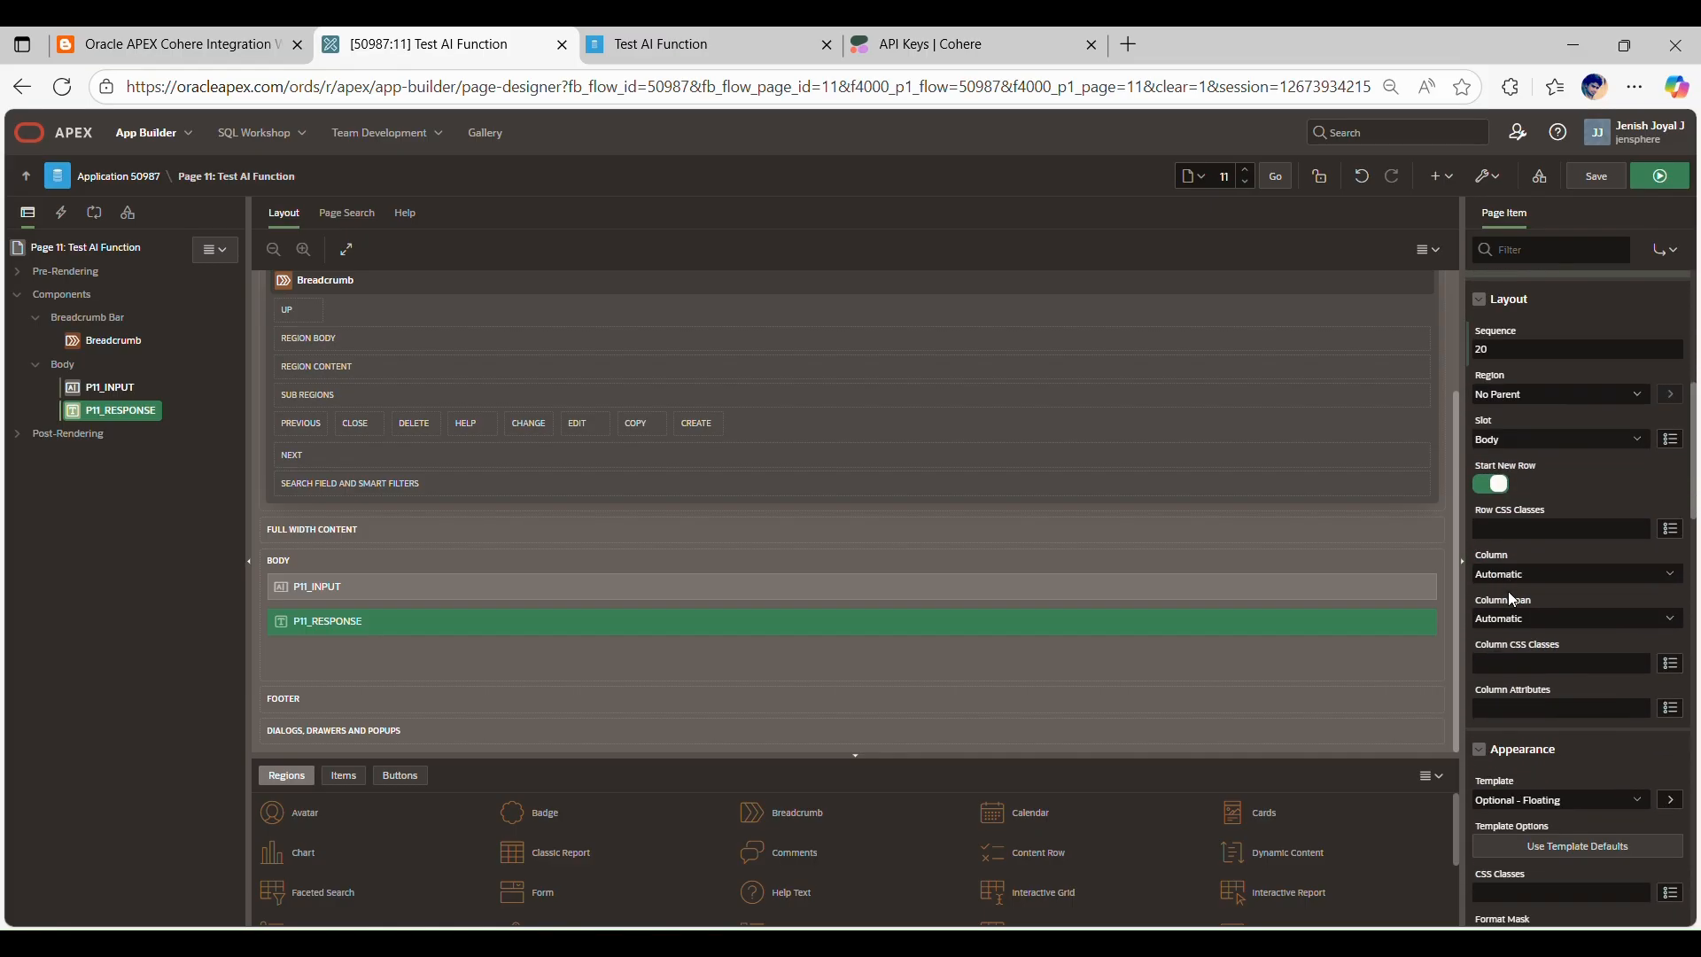
{"action": "scroll", "coordinate": [1512, 599], "scroll_direction": "down", "scroll_amount": 5}
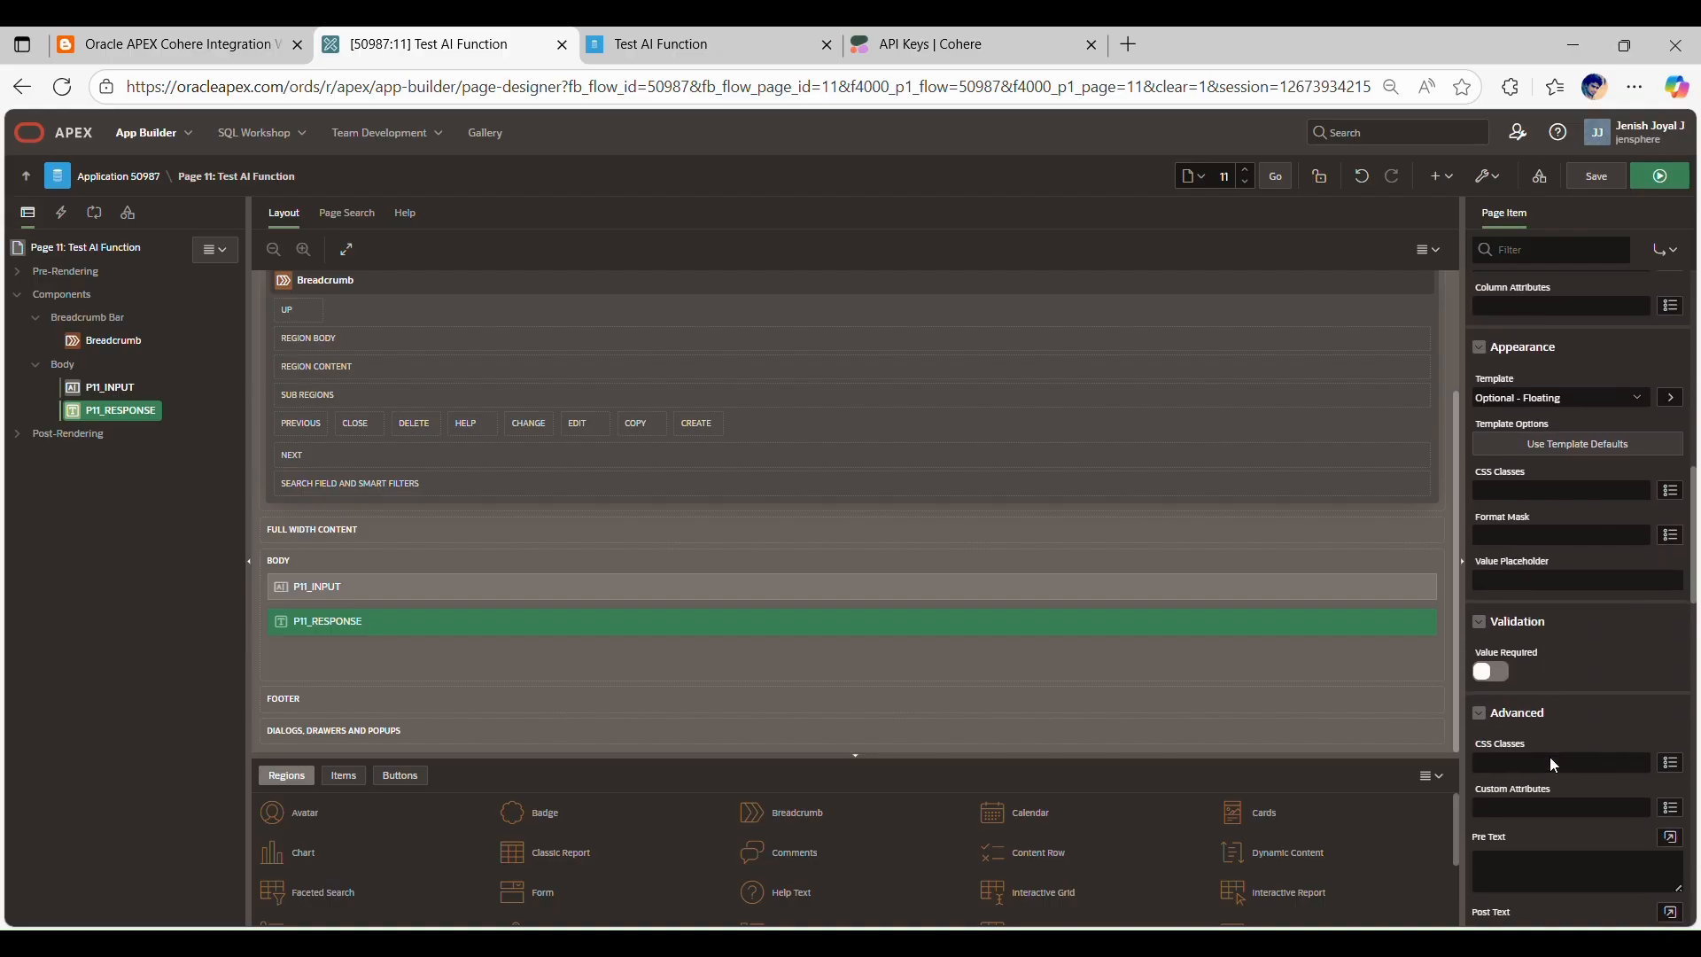
{"action": "scroll", "coordinate": [1593, 661], "scroll_direction": "down", "scroll_amount": 5}
{"action": "scroll", "coordinate": [1600, 667], "scroll_direction": "down", "scroll_amount": 2}
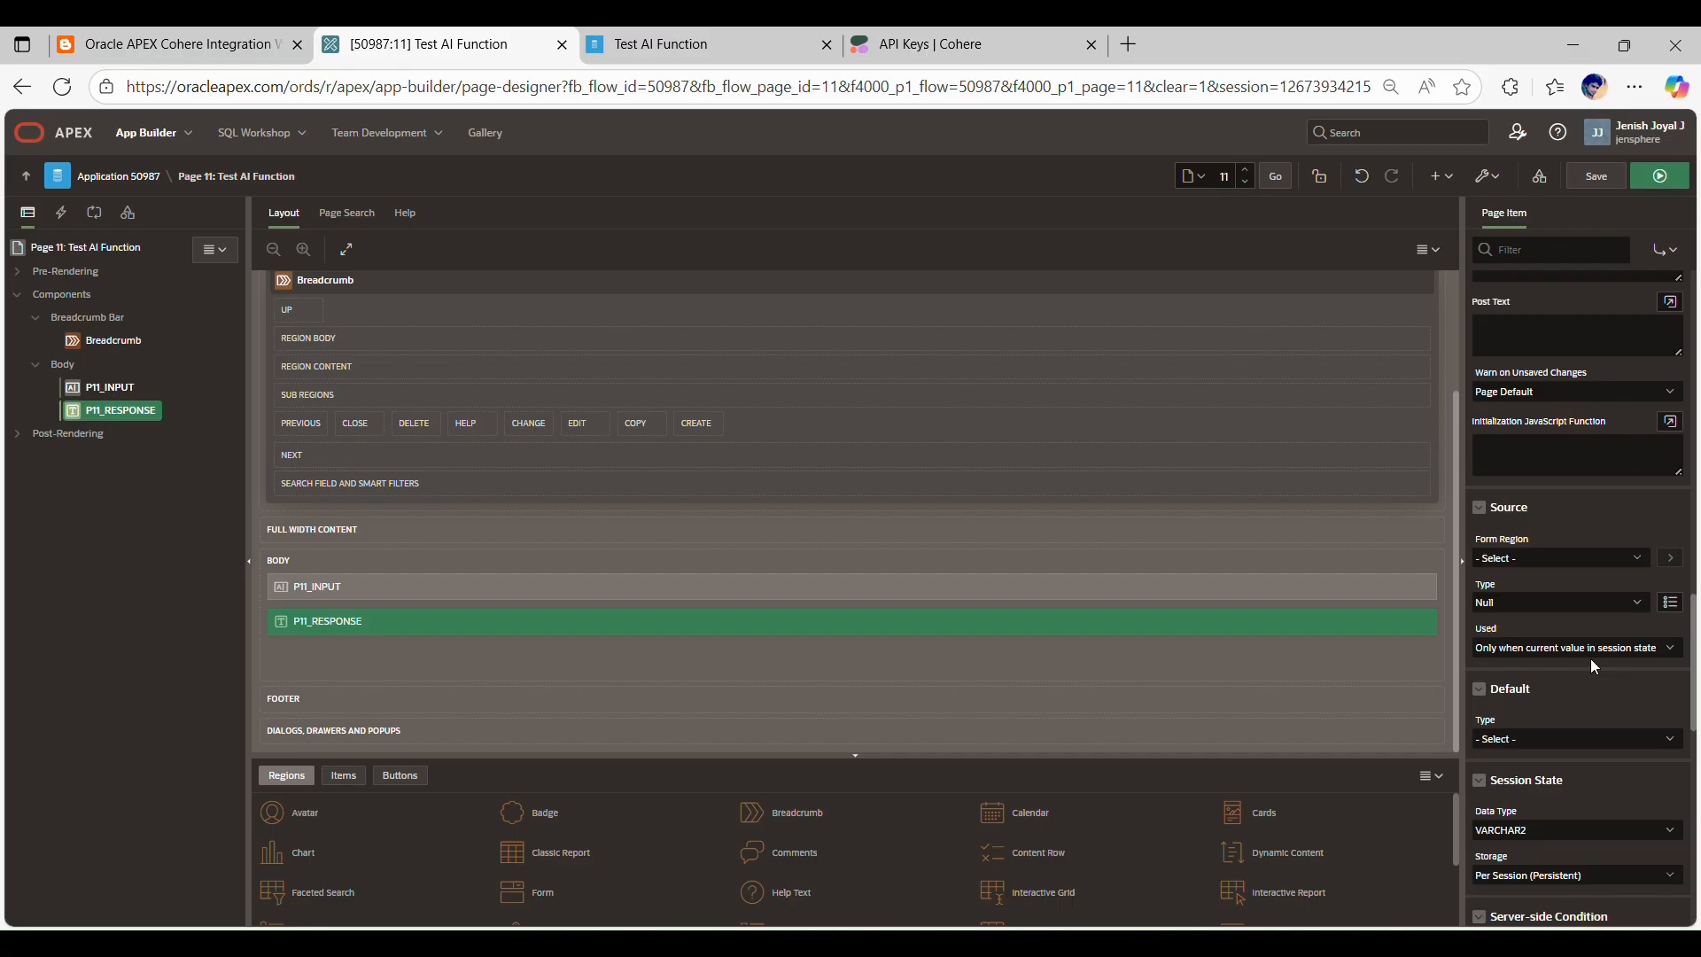
{"action": "scroll", "coordinate": [1595, 665], "scroll_direction": "down", "scroll_amount": 3}
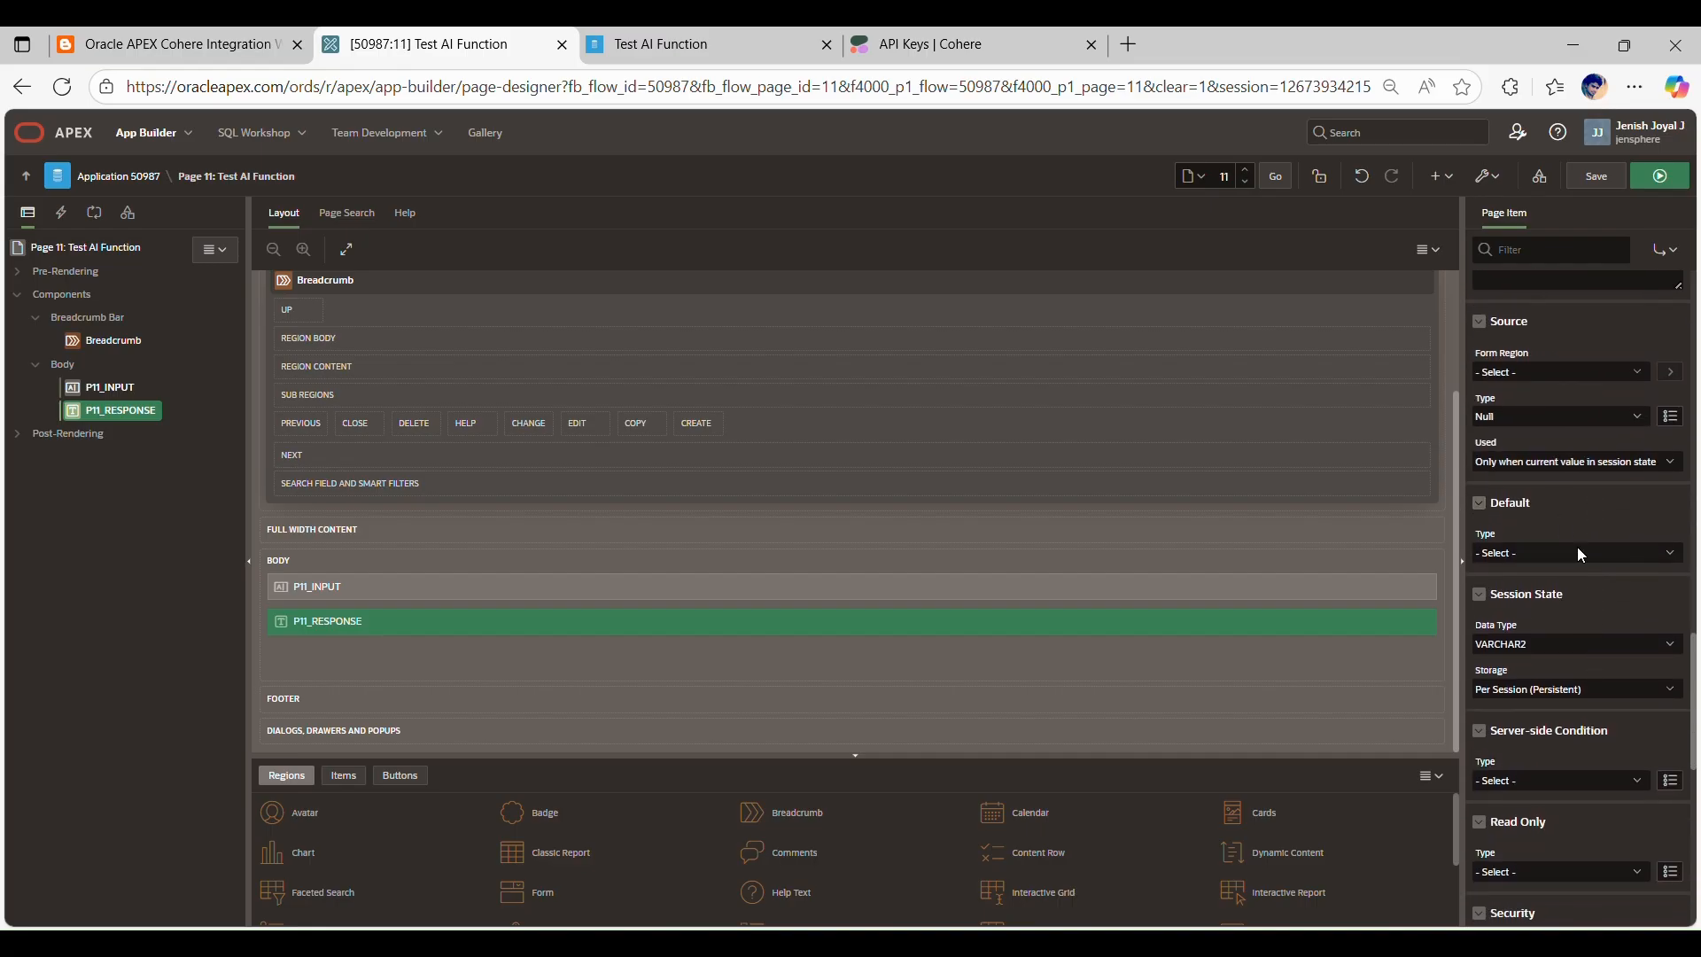
{"action": "scroll", "coordinate": [1595, 563], "scroll_direction": "down", "scroll_amount": 2}
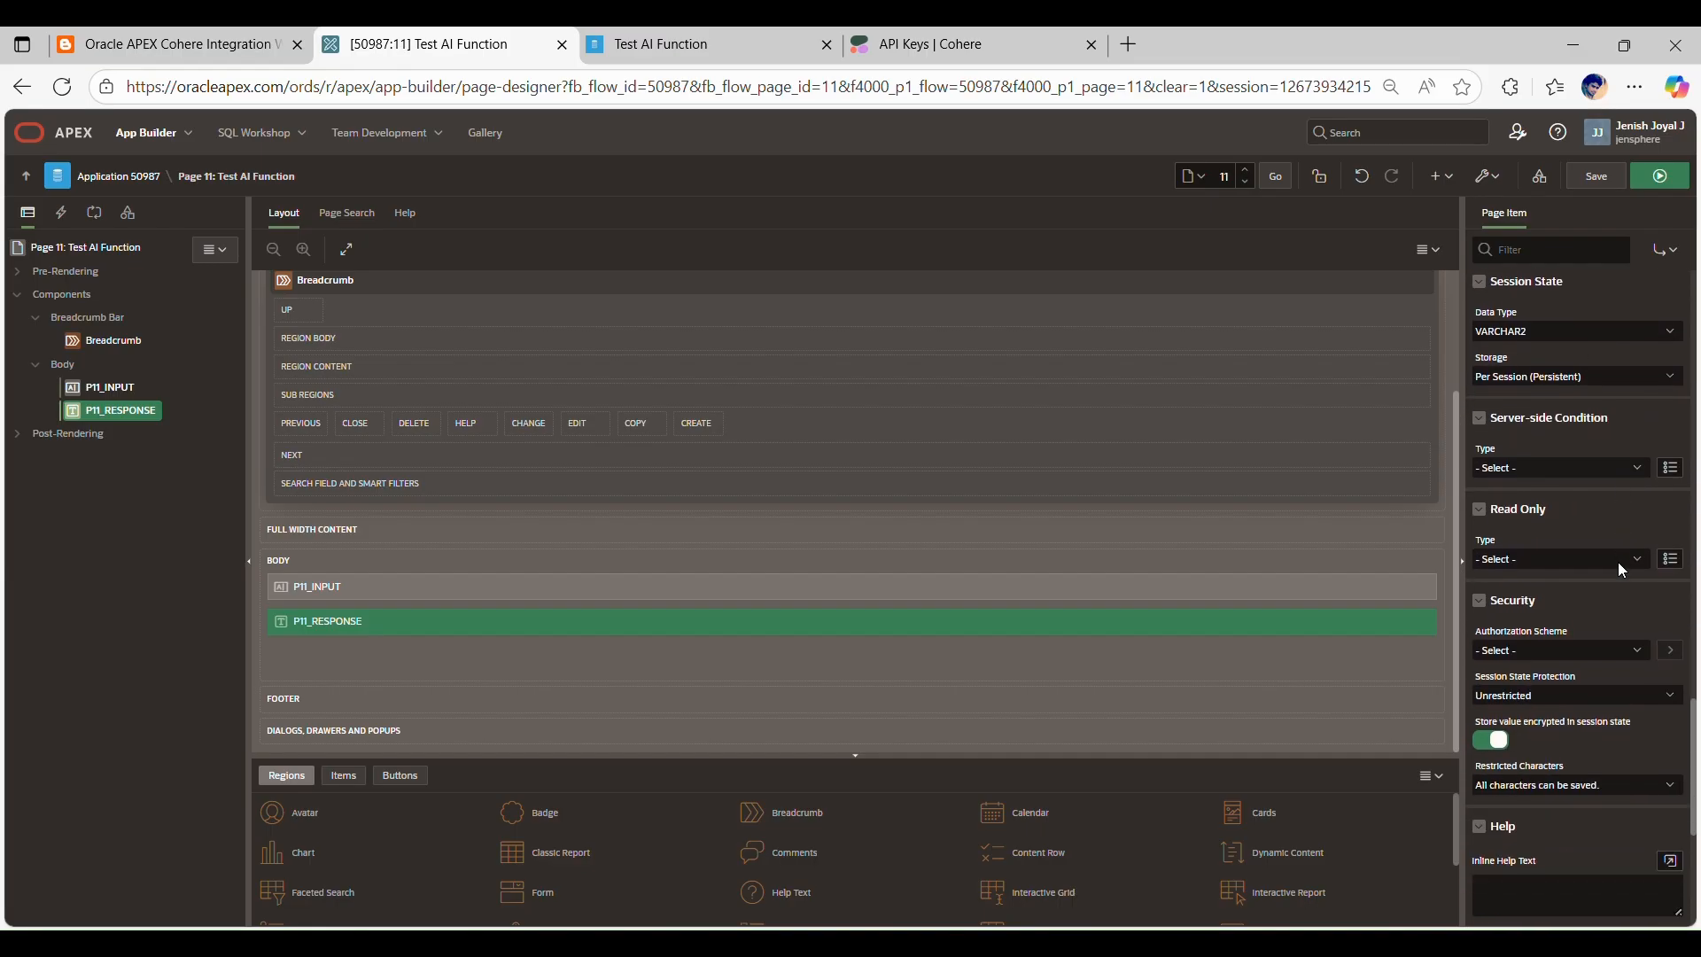
{"action": "left_click", "coordinate": [1552, 554]}
{"action": "left_click", "coordinate": [1461, 66]}
{"action": "scroll", "coordinate": [1544, 628], "scroll_direction": "up", "scroll_amount": 12}
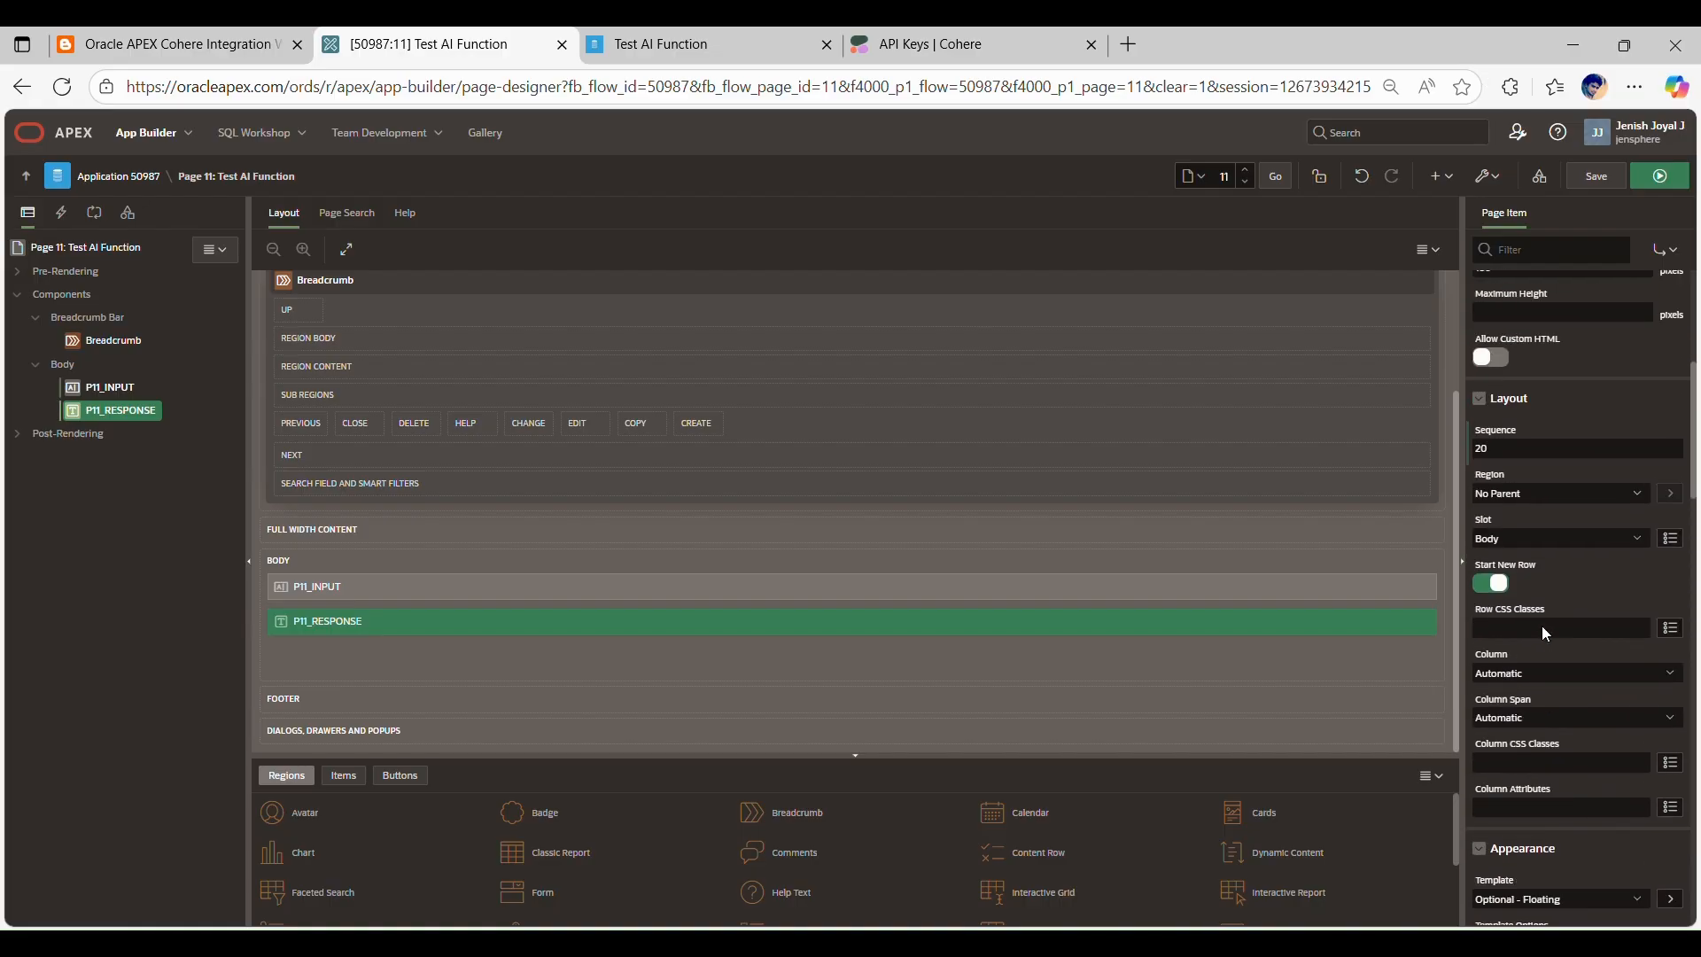
{"action": "scroll", "coordinate": [1547, 634], "scroll_direction": "up", "scroll_amount": 1}
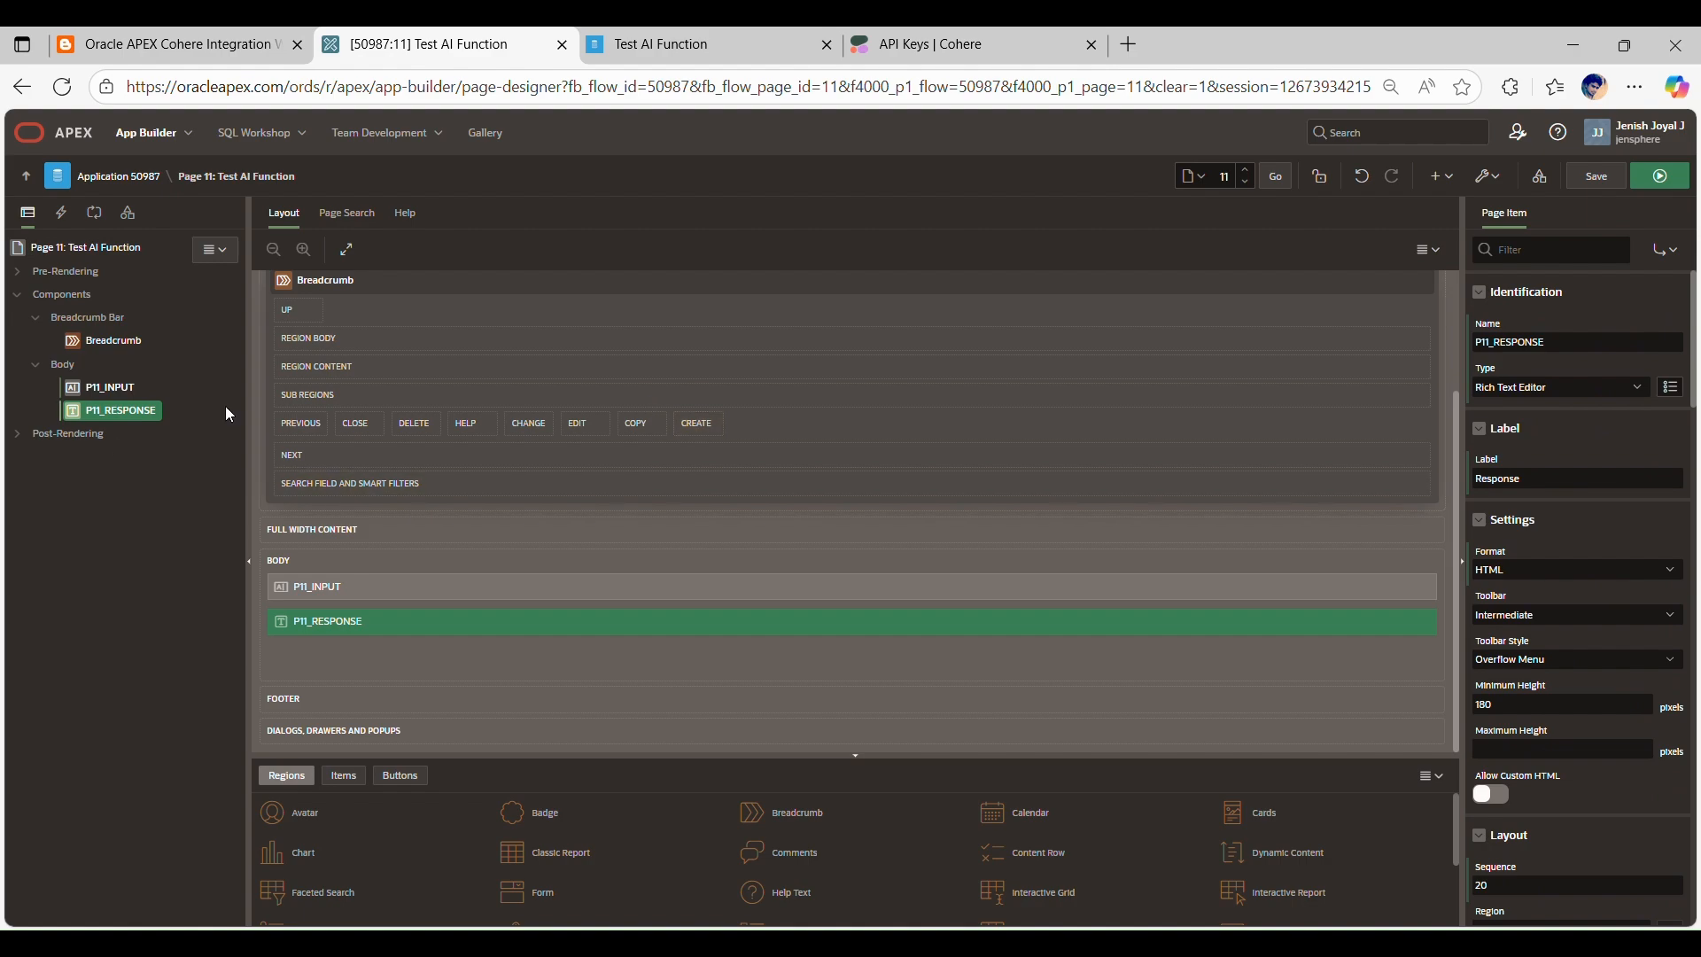
Step: Create a button below P11_INPUT as the blog post describes, named ASK_AI with the label Ask AI
{"action": "left_click", "coordinate": [168, 44]}
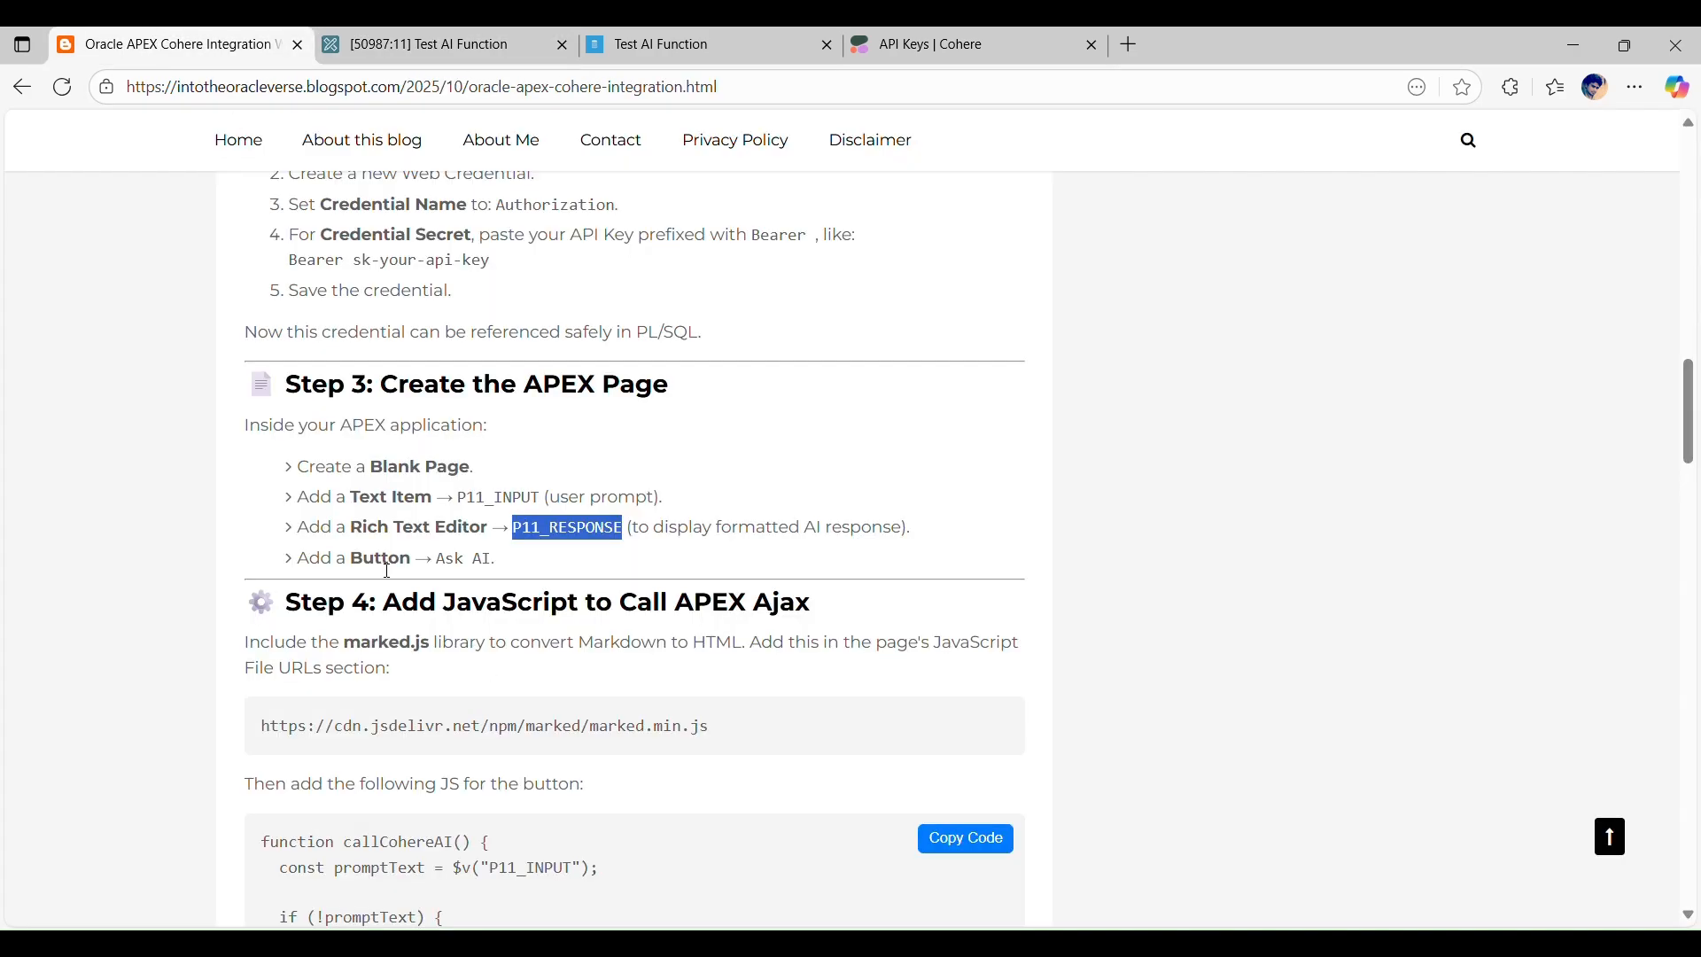
{"action": "left_click", "coordinate": [422, 48]}
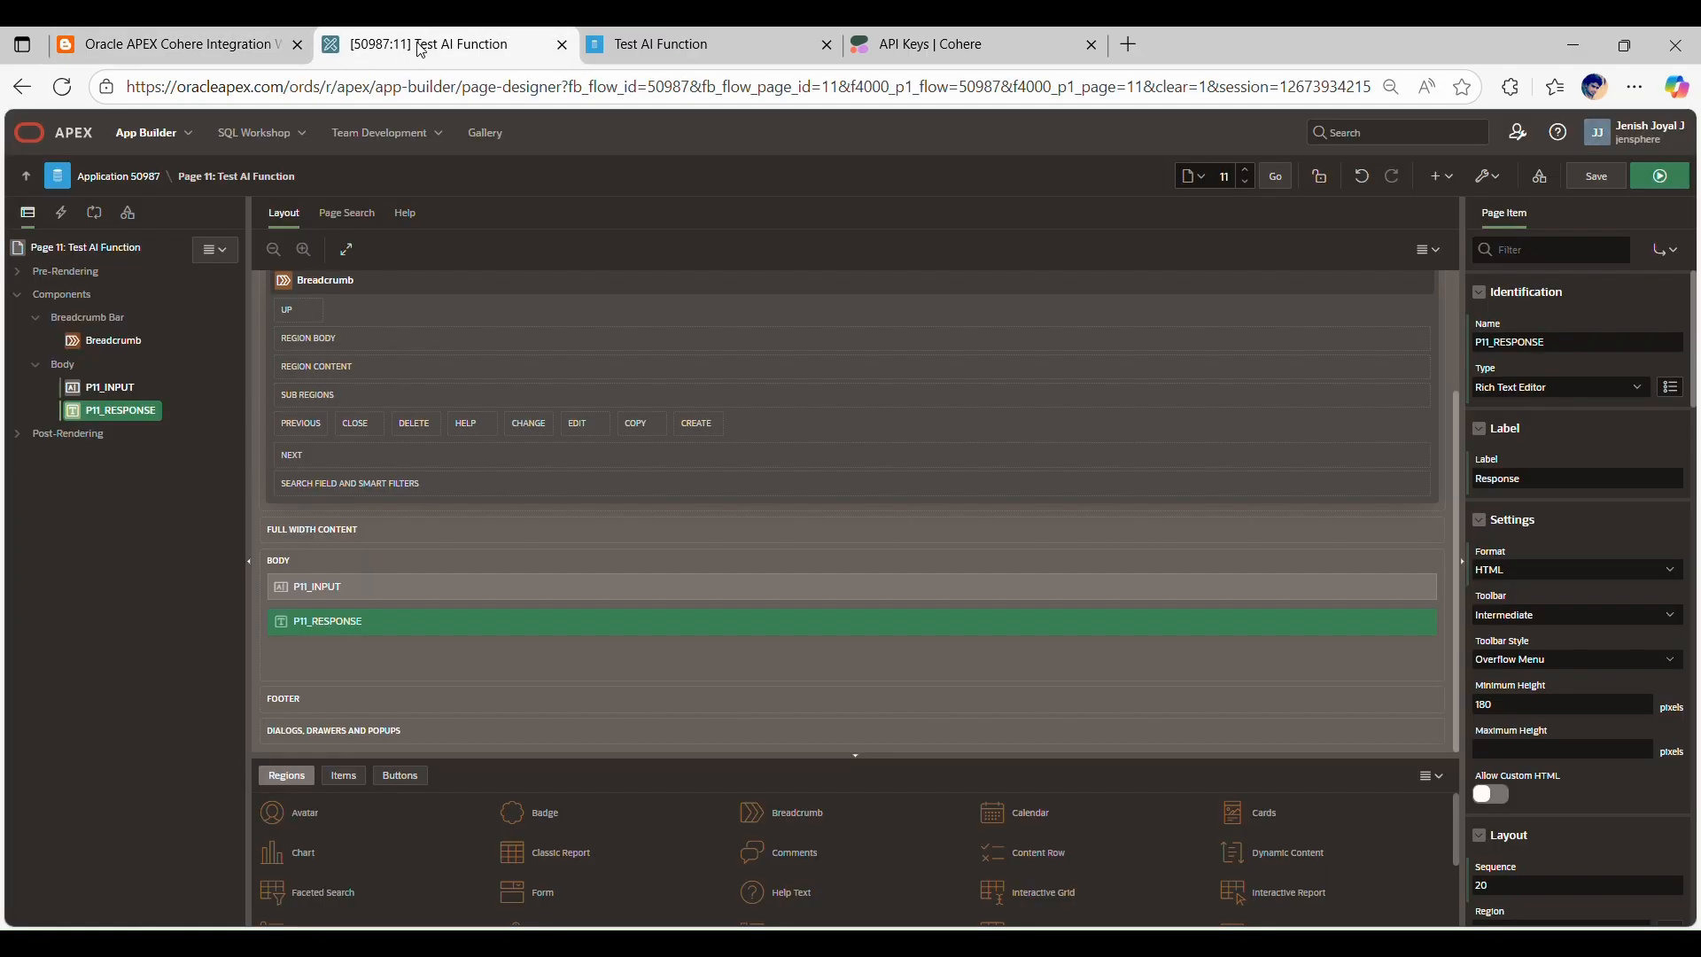
{"action": "left_click", "coordinate": [107, 389]}
{"action": "right_click", "coordinate": [104, 390]}
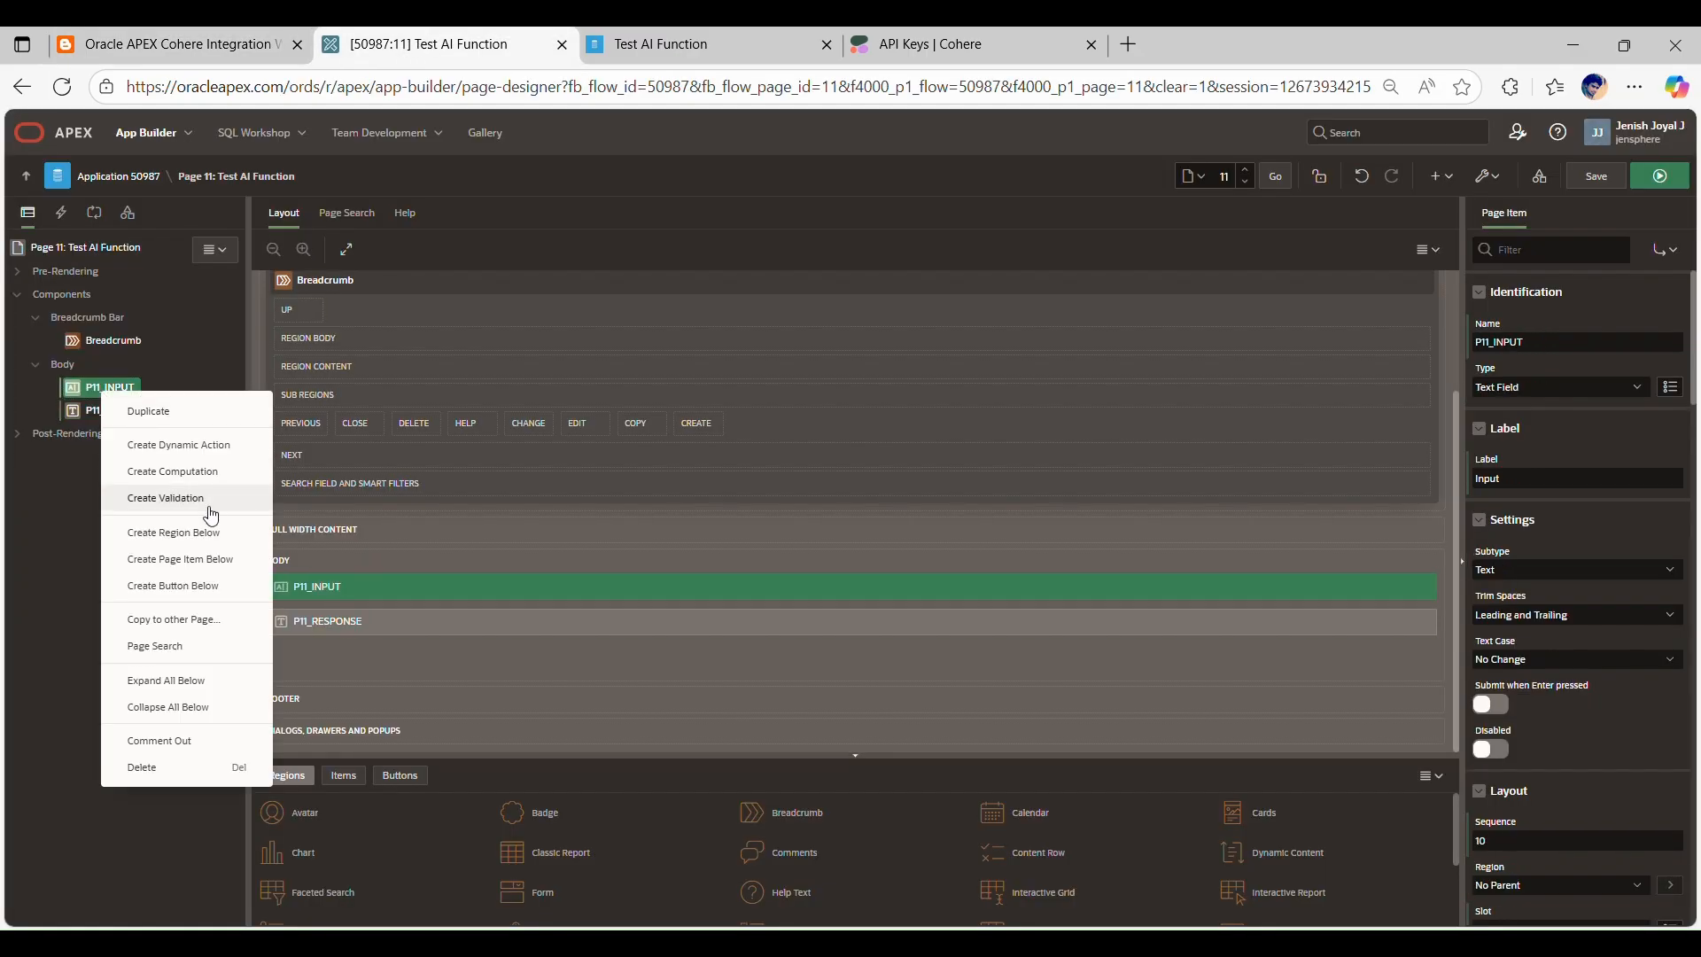
{"action": "left_click", "coordinate": [197, 585]}
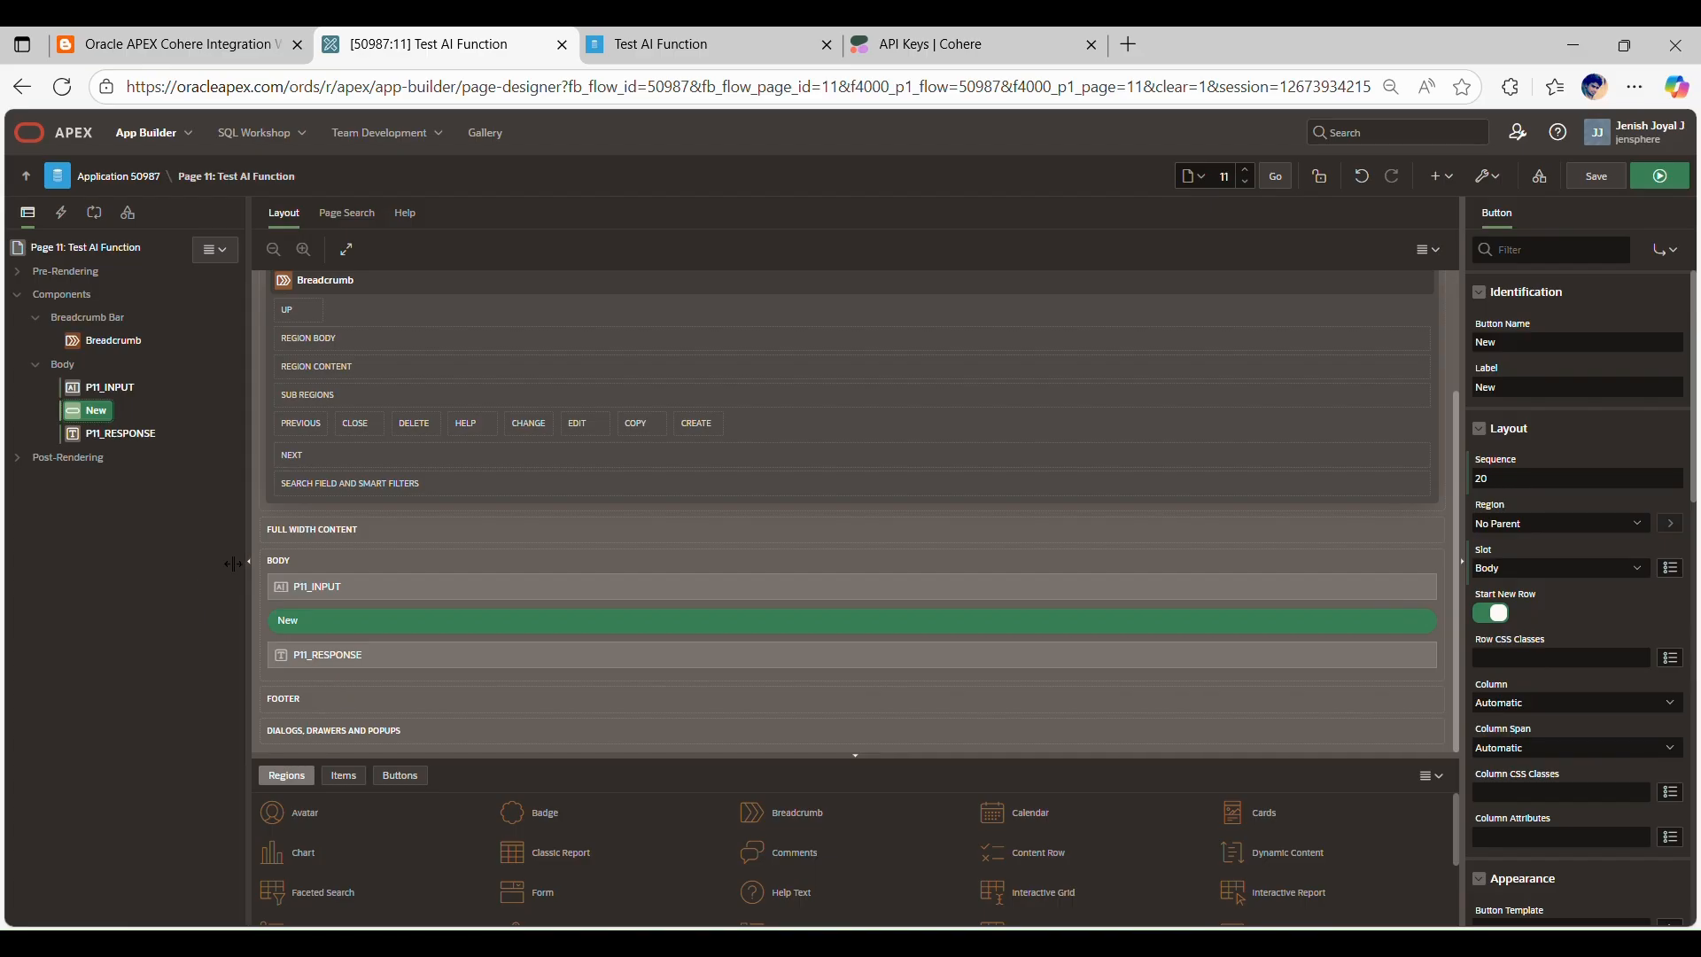
{"action": "left_click_drag", "start_coordinate": [1497, 342], "coordinate": [1465, 345]}
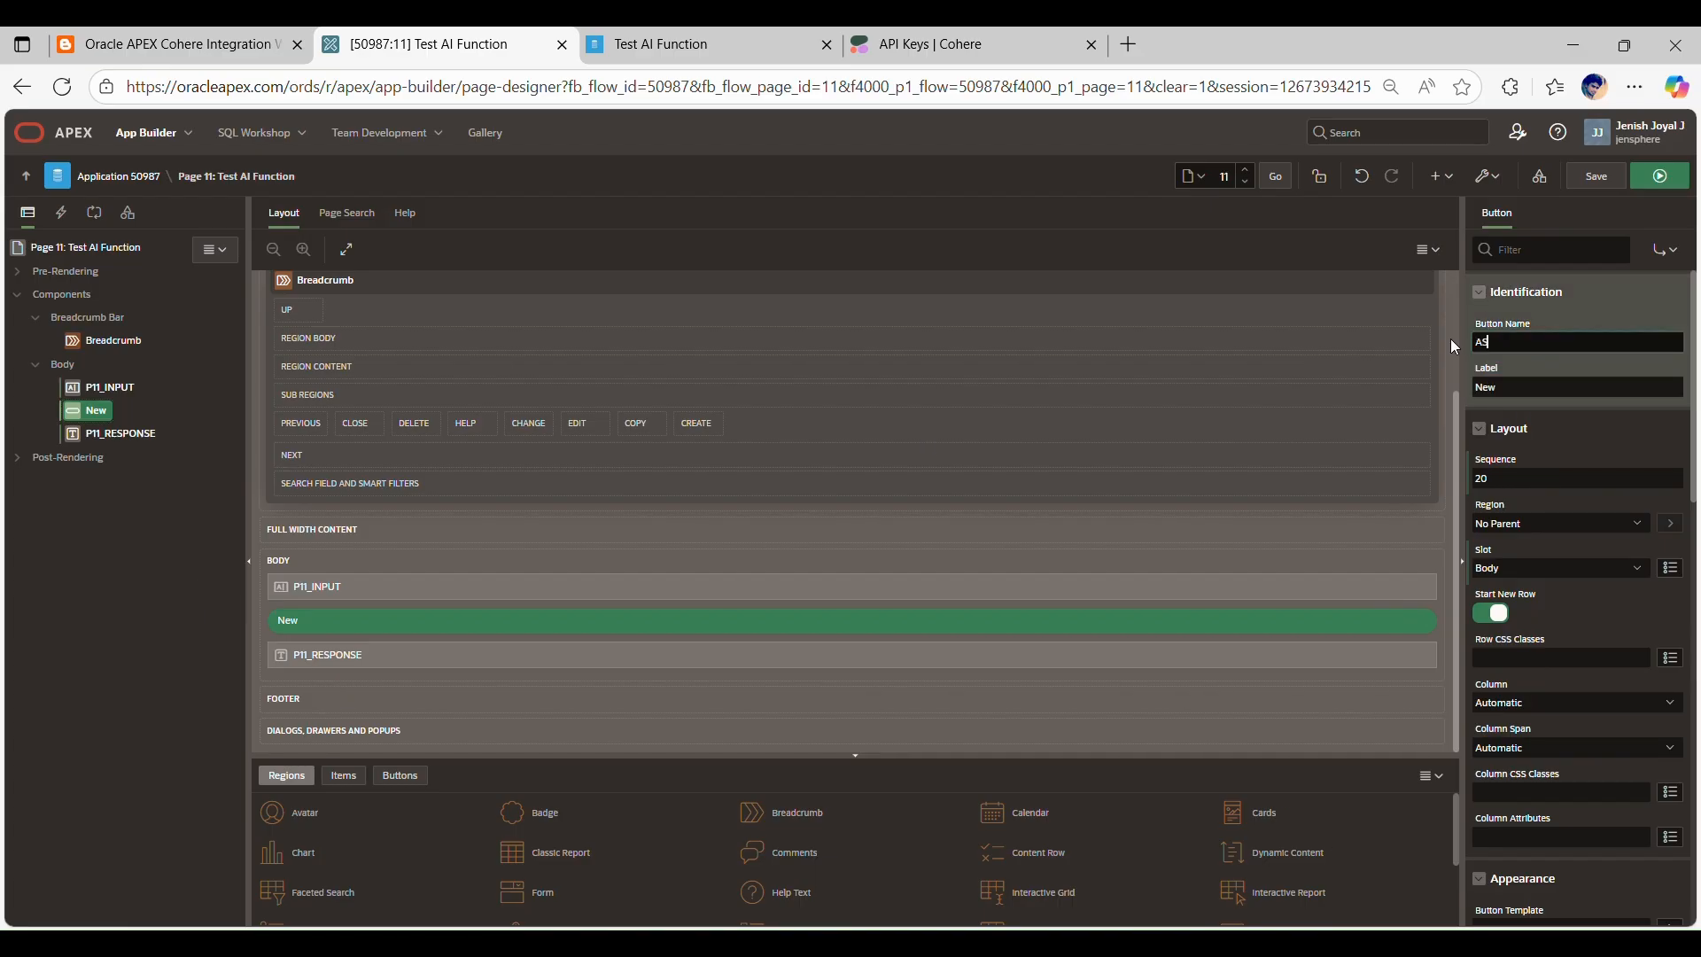
{"action": "type", "text": "ASK_AI"}
{"action": "left_click", "coordinate": [1528, 377]}
Step: Create a dynamic action on the ASK_AI button, name it Call AI Service, and select its Show action
{"action": "right_click", "coordinate": [71, 419]}
{"action": "left_click", "coordinate": [142, 466]}
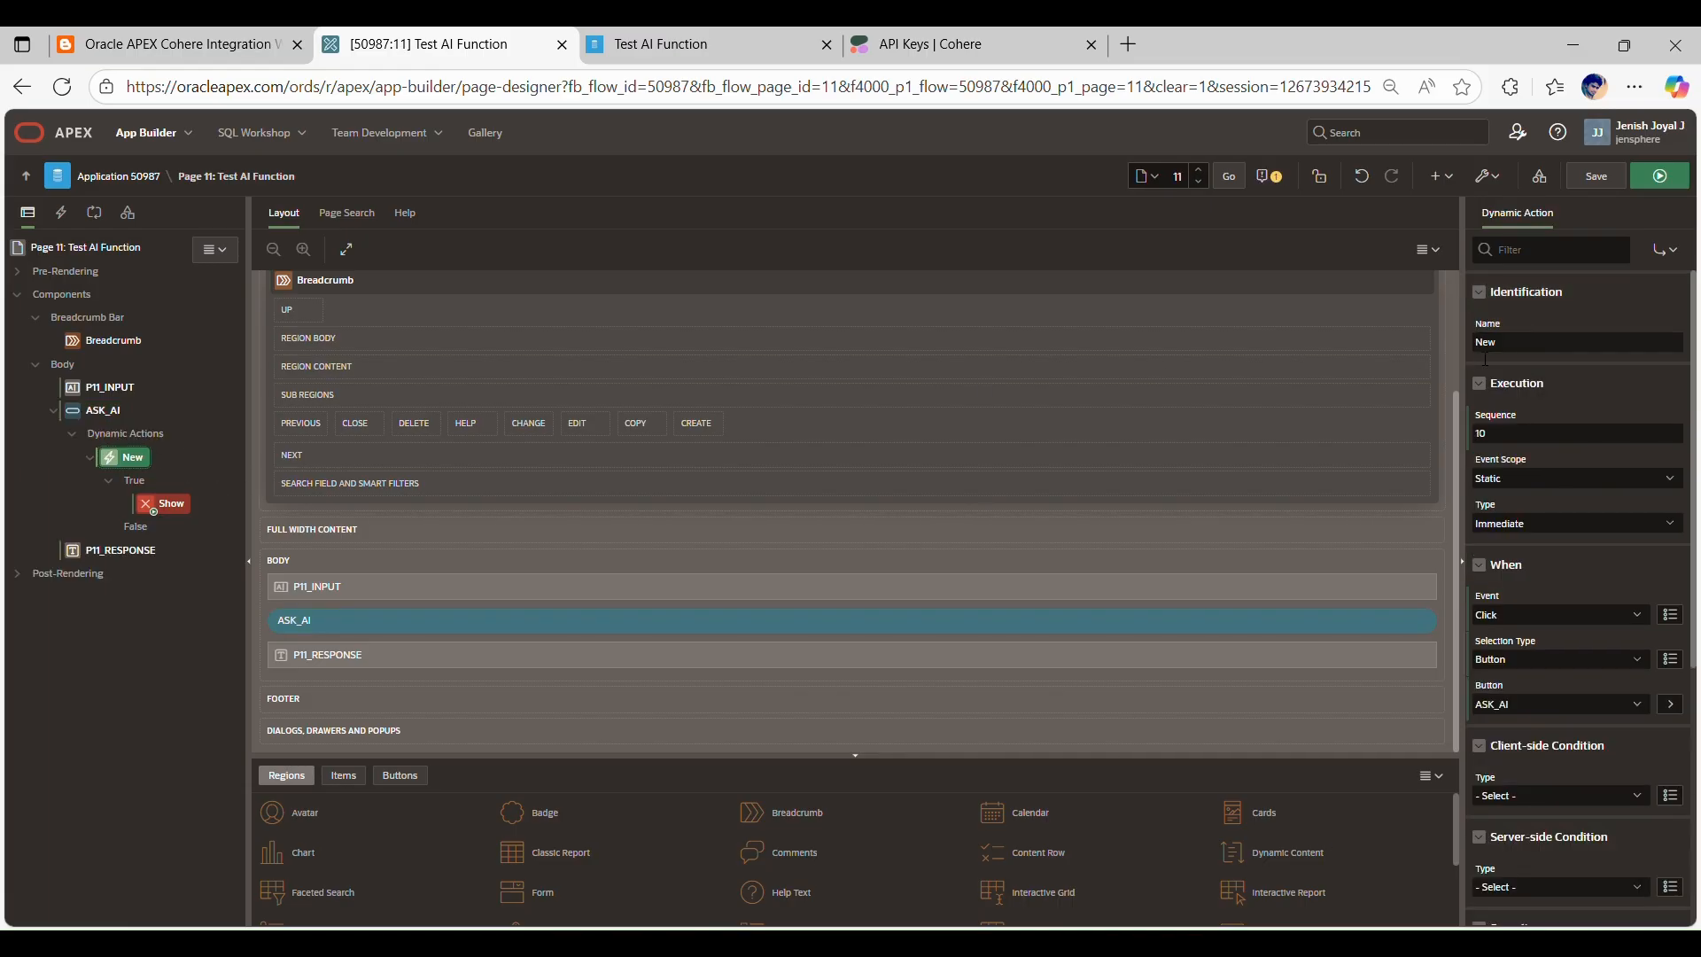
{"action": "type", "text": "Call"}
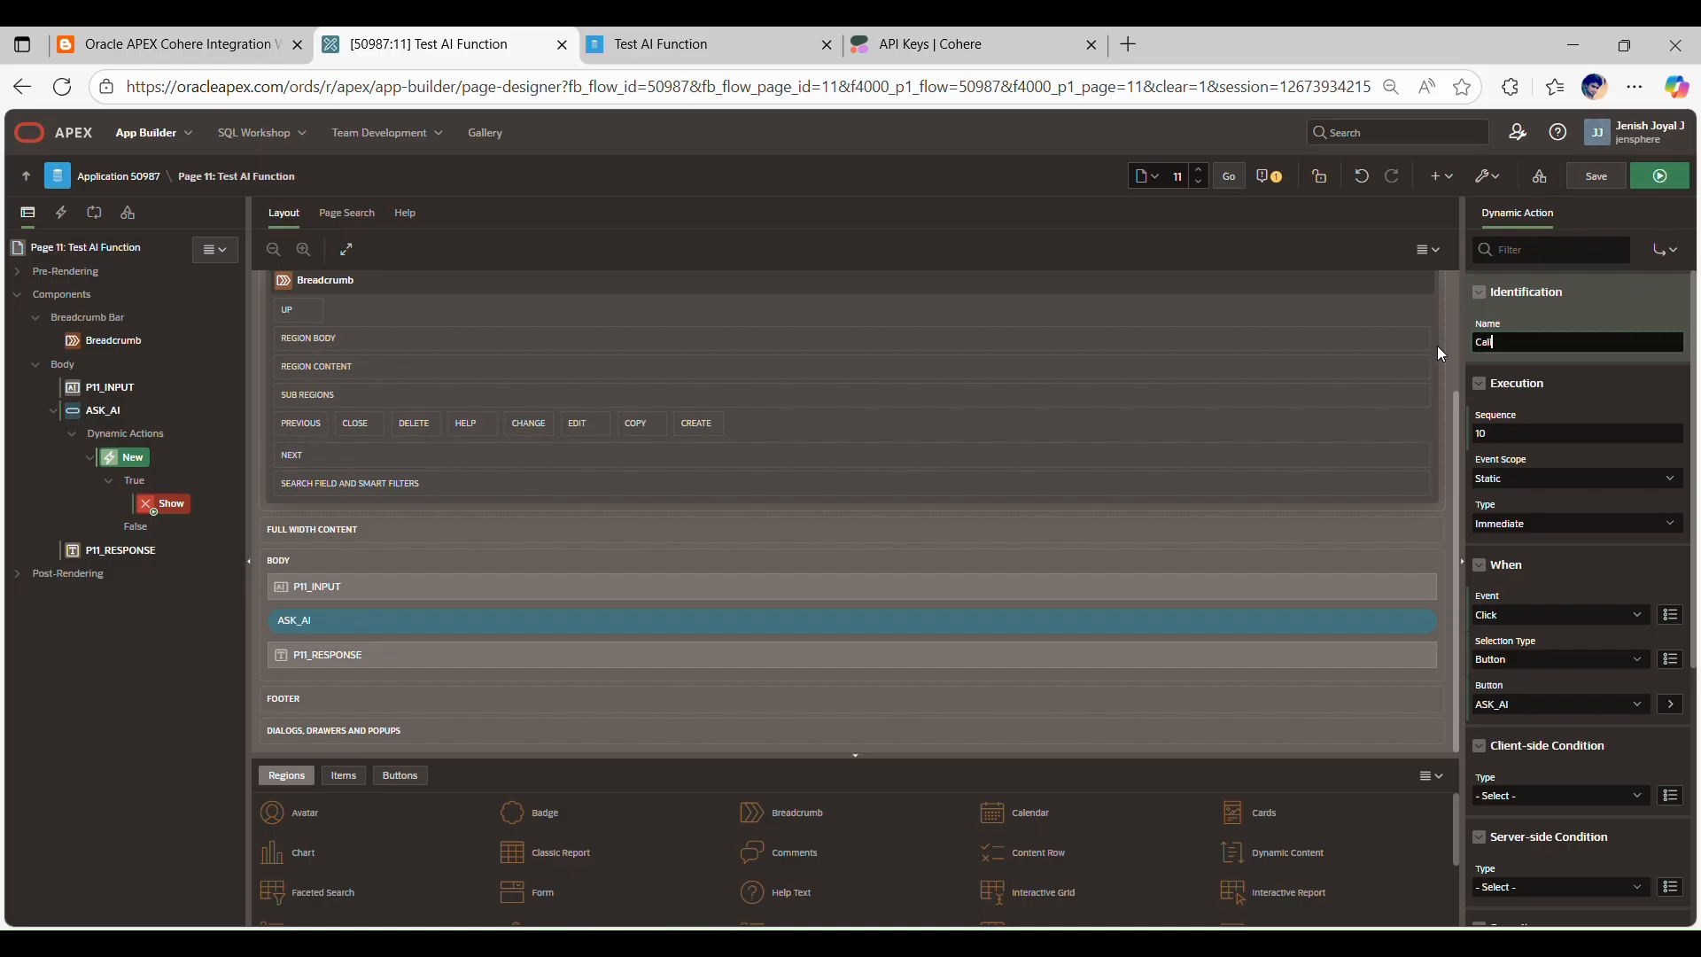
{"action": "type", "text": " AI Service"}
{"action": "left_click", "coordinate": [175, 504]}
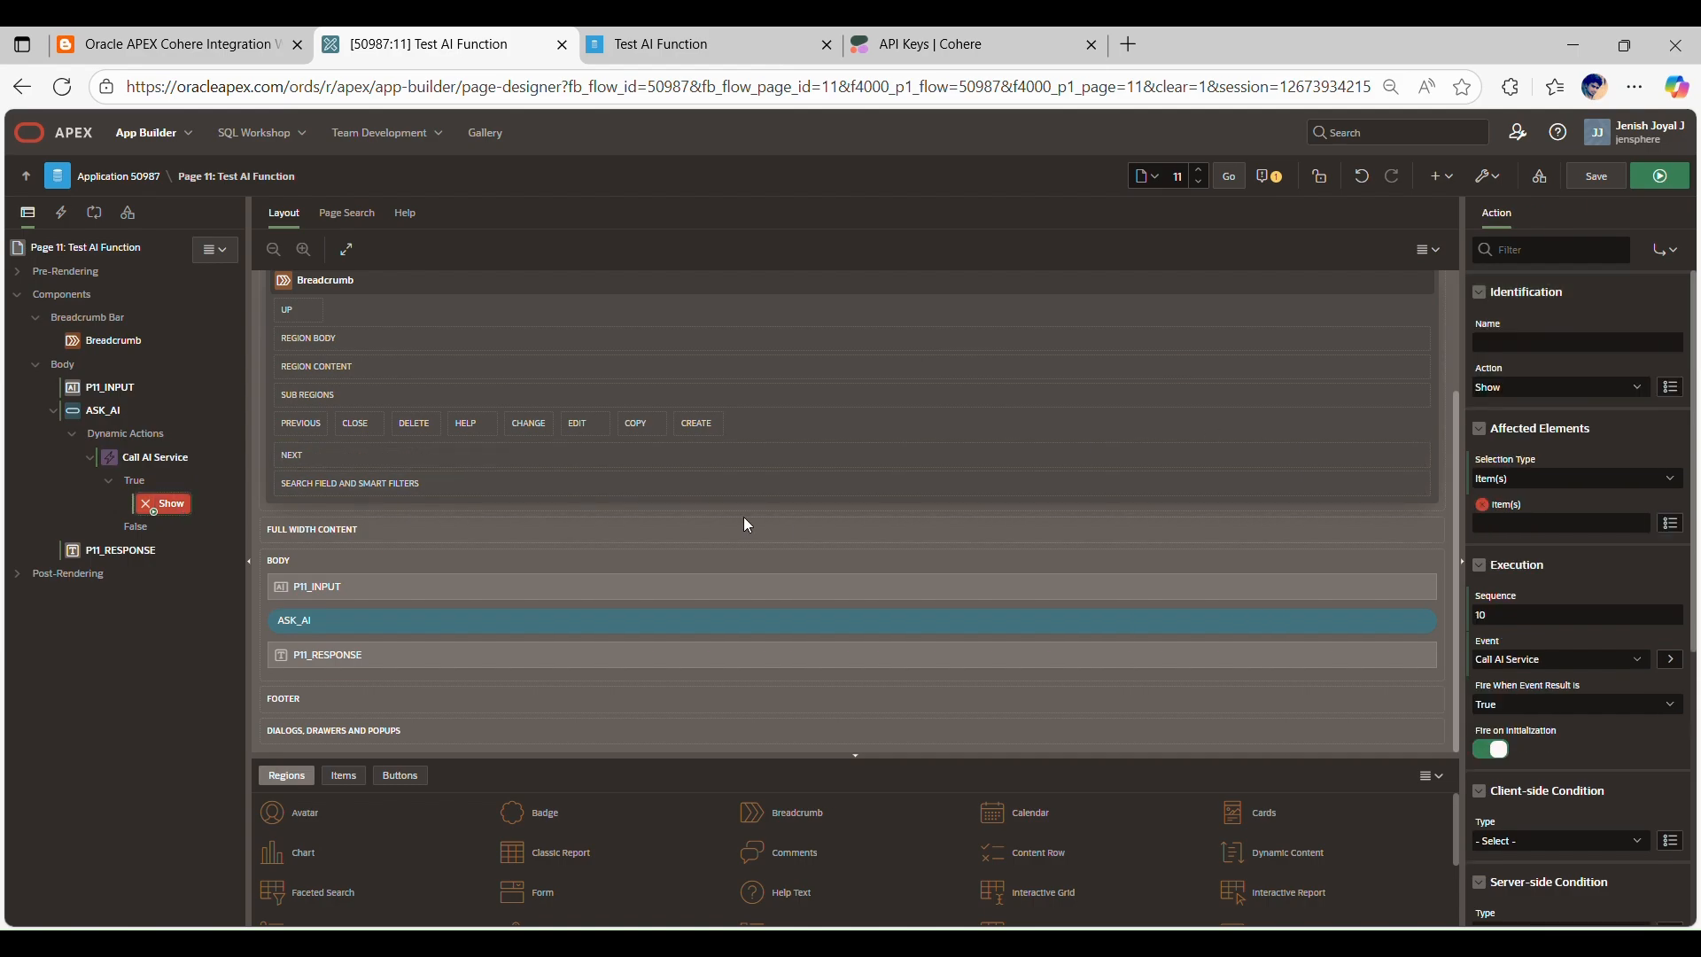
Step: Examine the blog post's Step 4 JavaScript, including the Ajax process name it calls, and the start of the Step 5 PL/SQL callback
{"action": "left_click", "coordinate": [168, 45]}
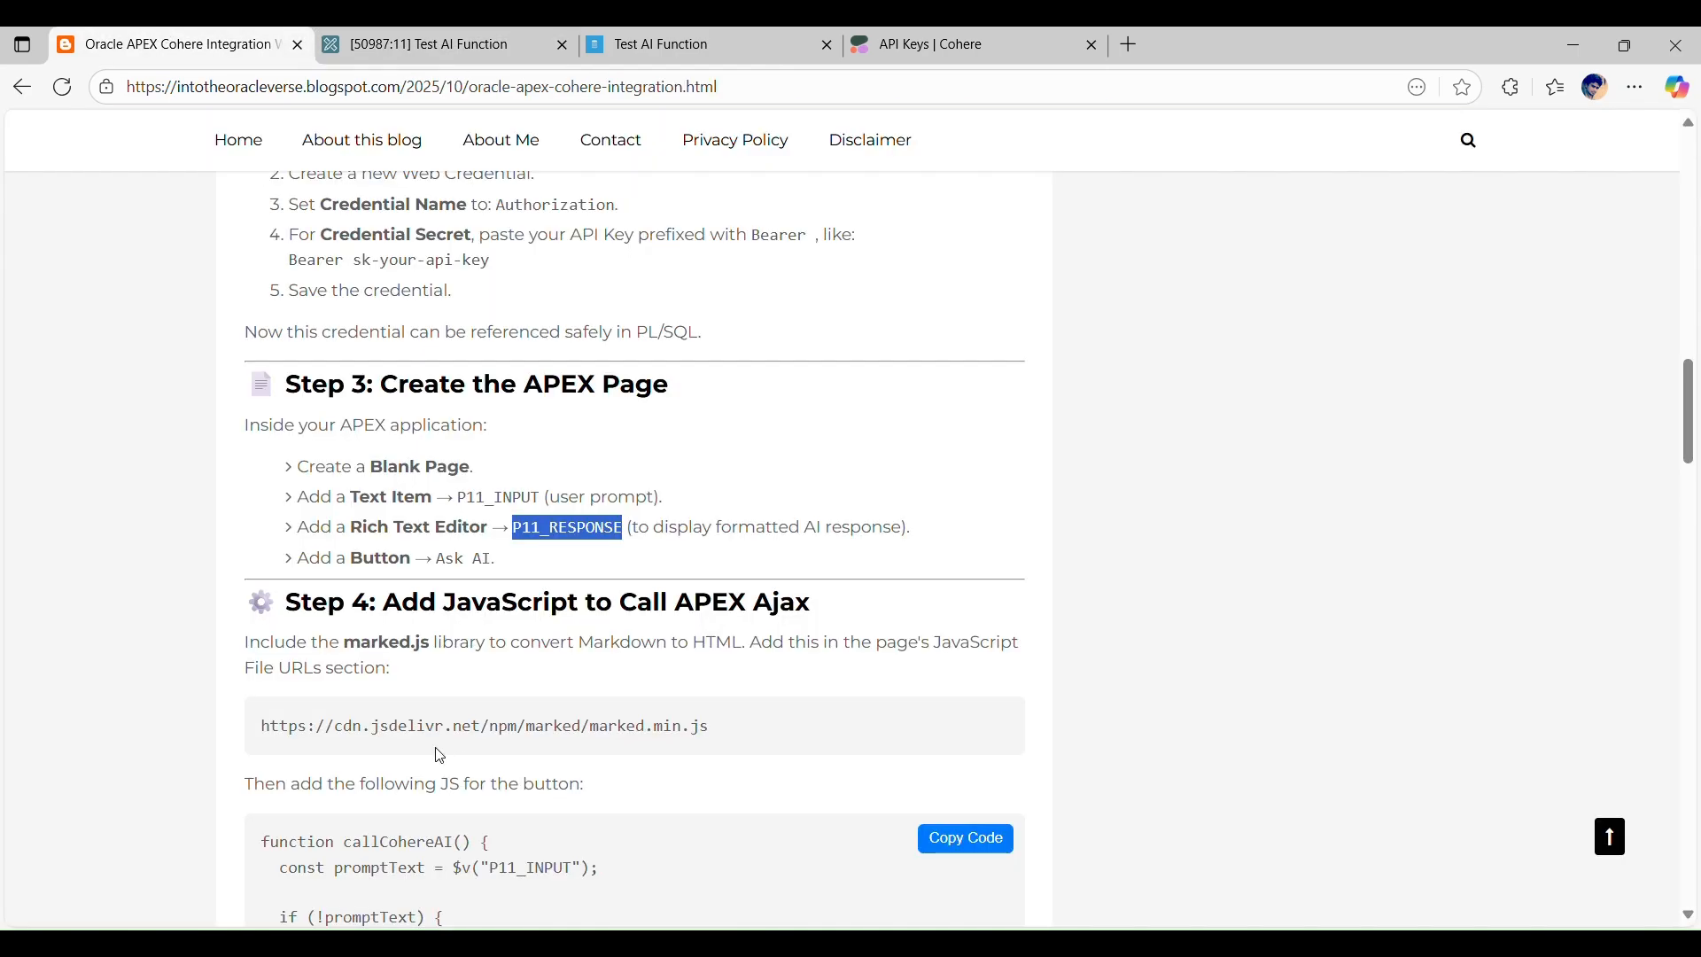
{"action": "scroll", "coordinate": [441, 758], "scroll_direction": "down", "scroll_amount": 2}
{"action": "scroll", "coordinate": [441, 757], "scroll_direction": "down", "scroll_amount": 3}
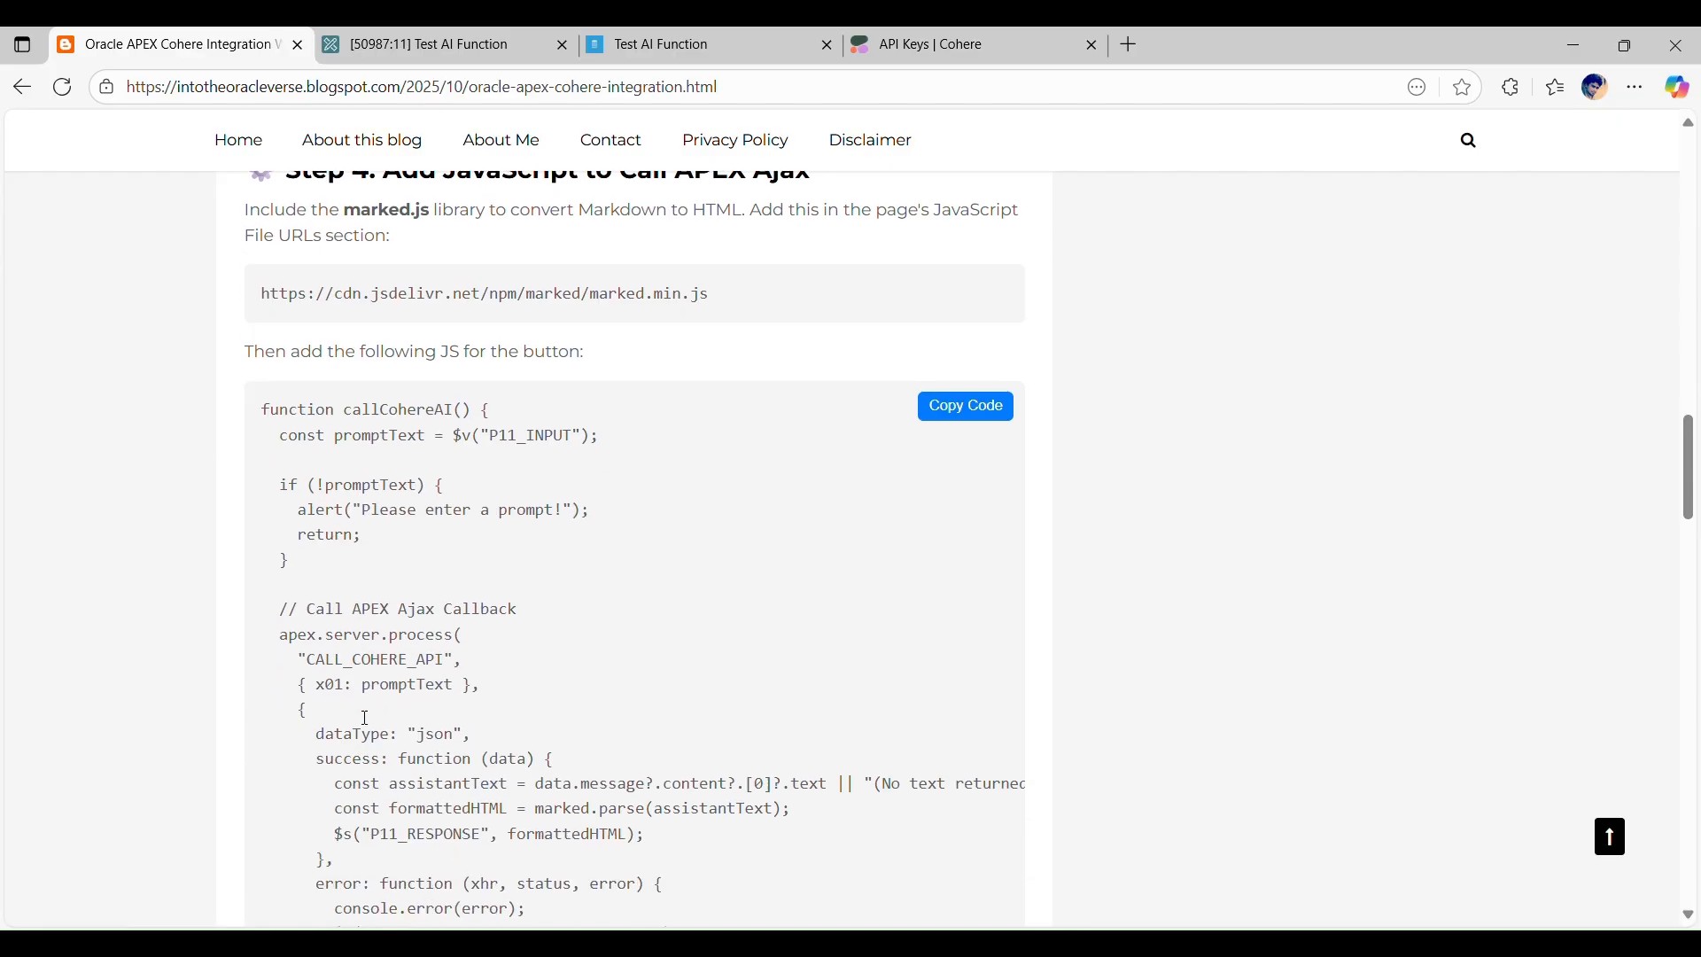
{"action": "left_click", "coordinate": [973, 413]}
{"action": "left_click_drag", "start_coordinate": [316, 661], "coordinate": [444, 666]}
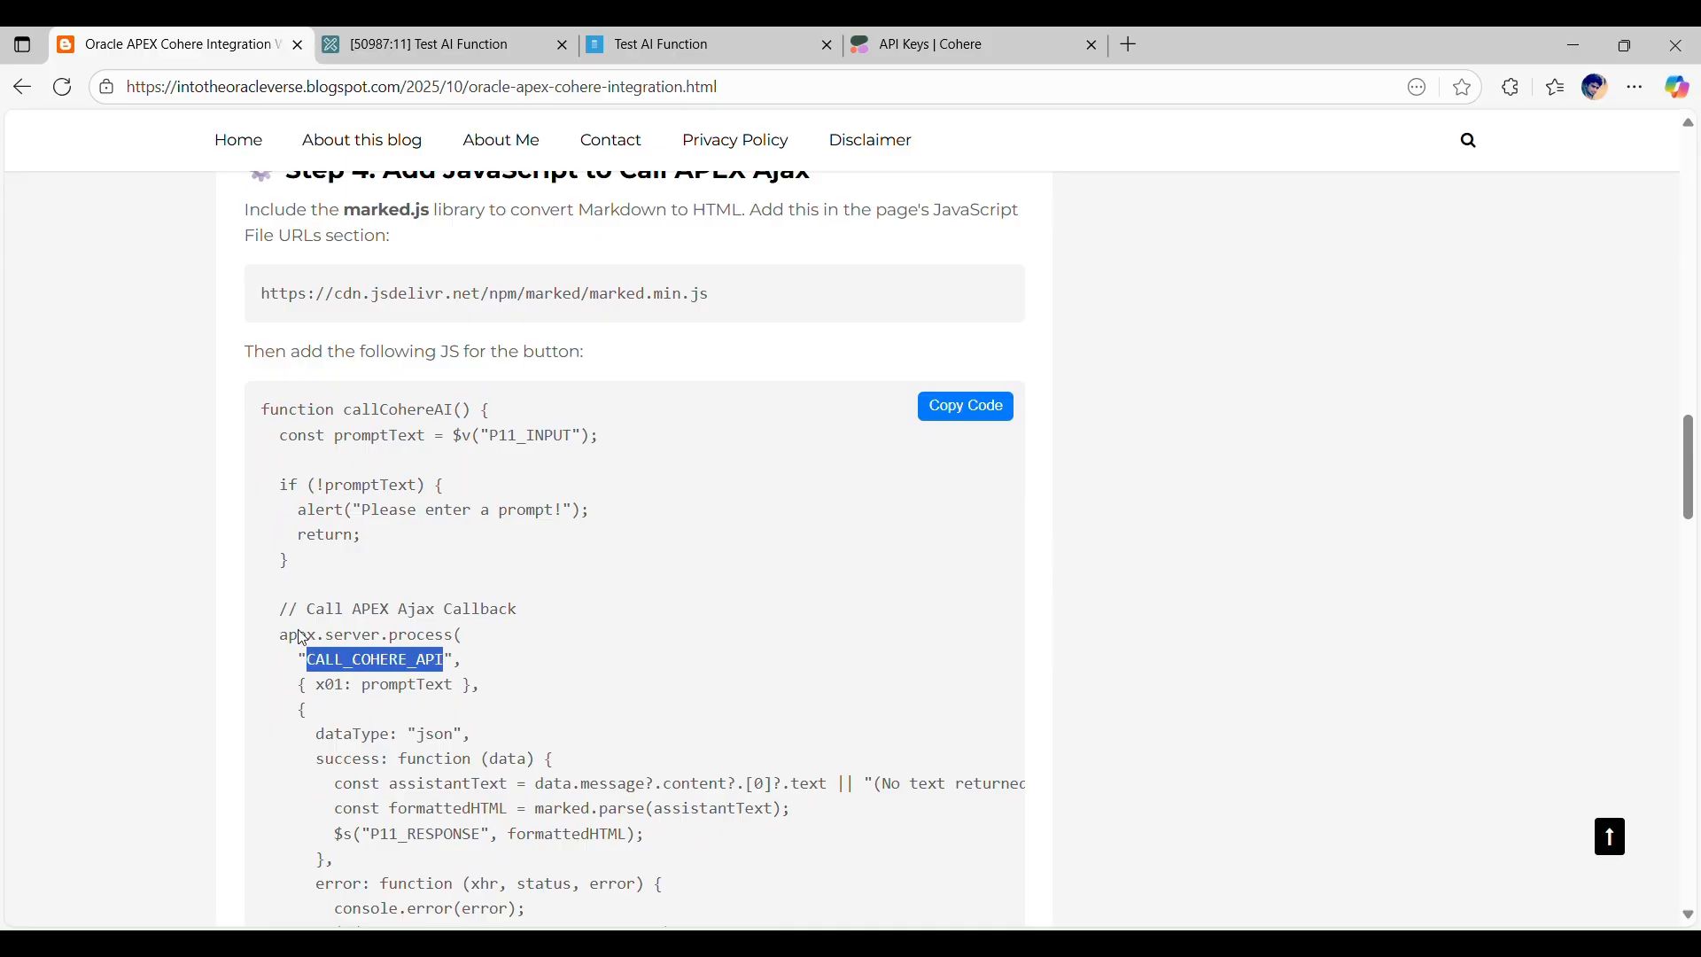
{"action": "scroll", "coordinate": [306, 642], "scroll_direction": "down", "scroll_amount": 5}
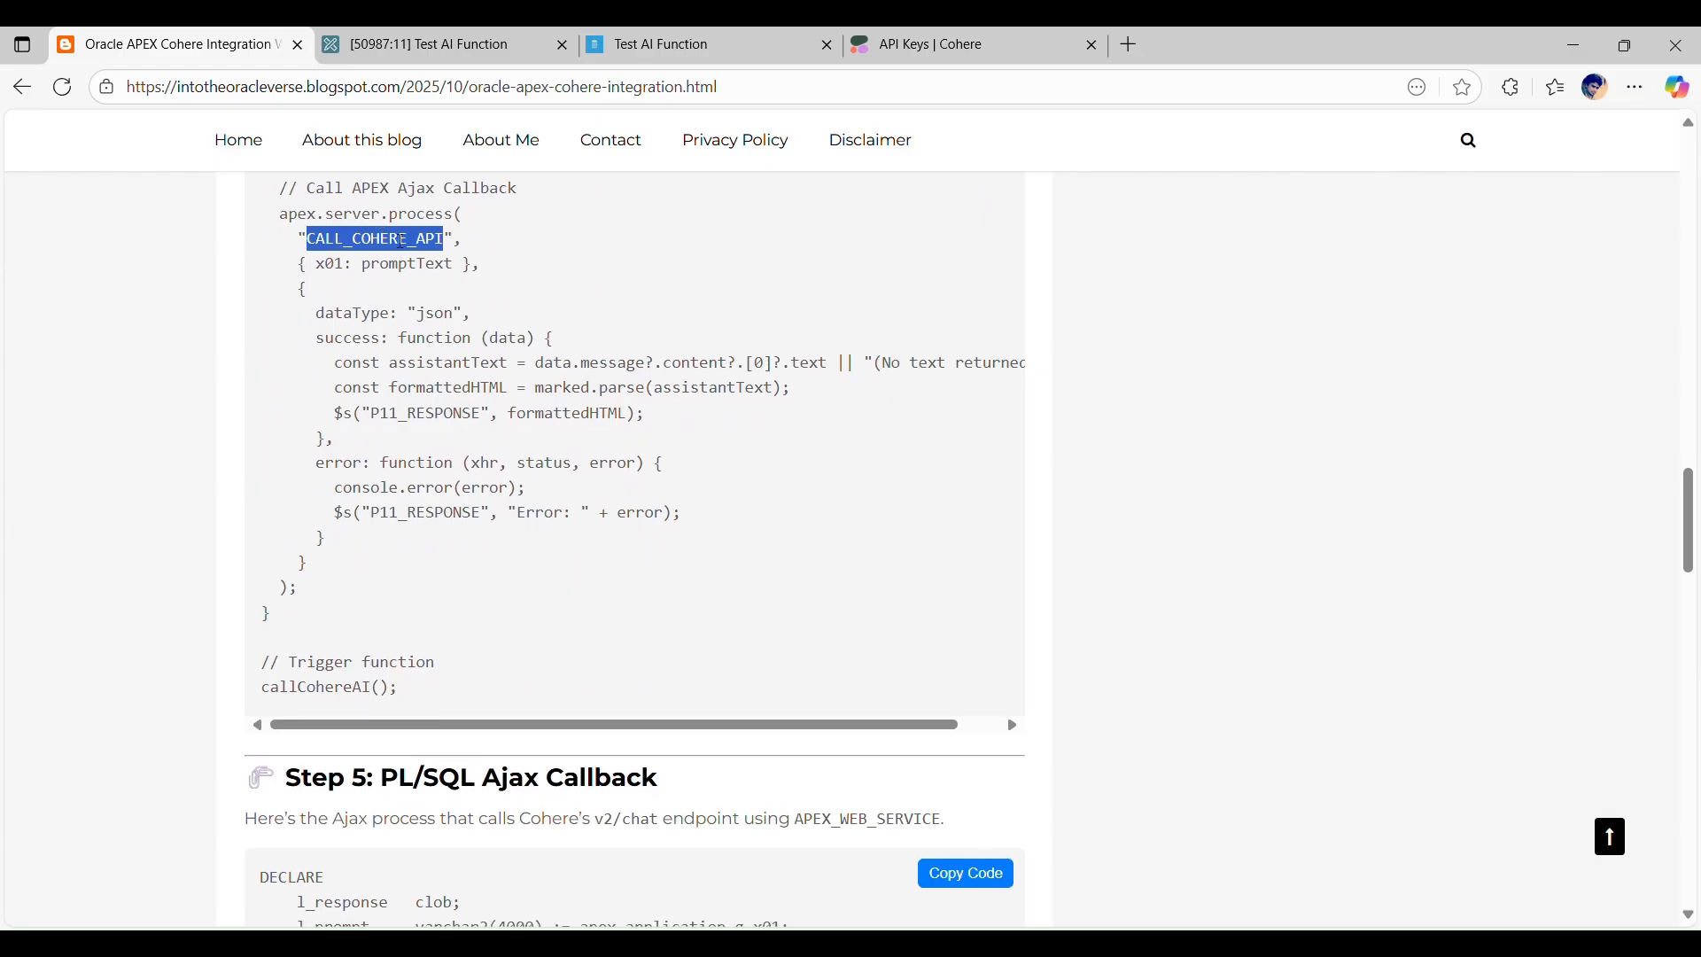
{"action": "scroll", "coordinate": [448, 399], "scroll_direction": "down", "scroll_amount": 2}
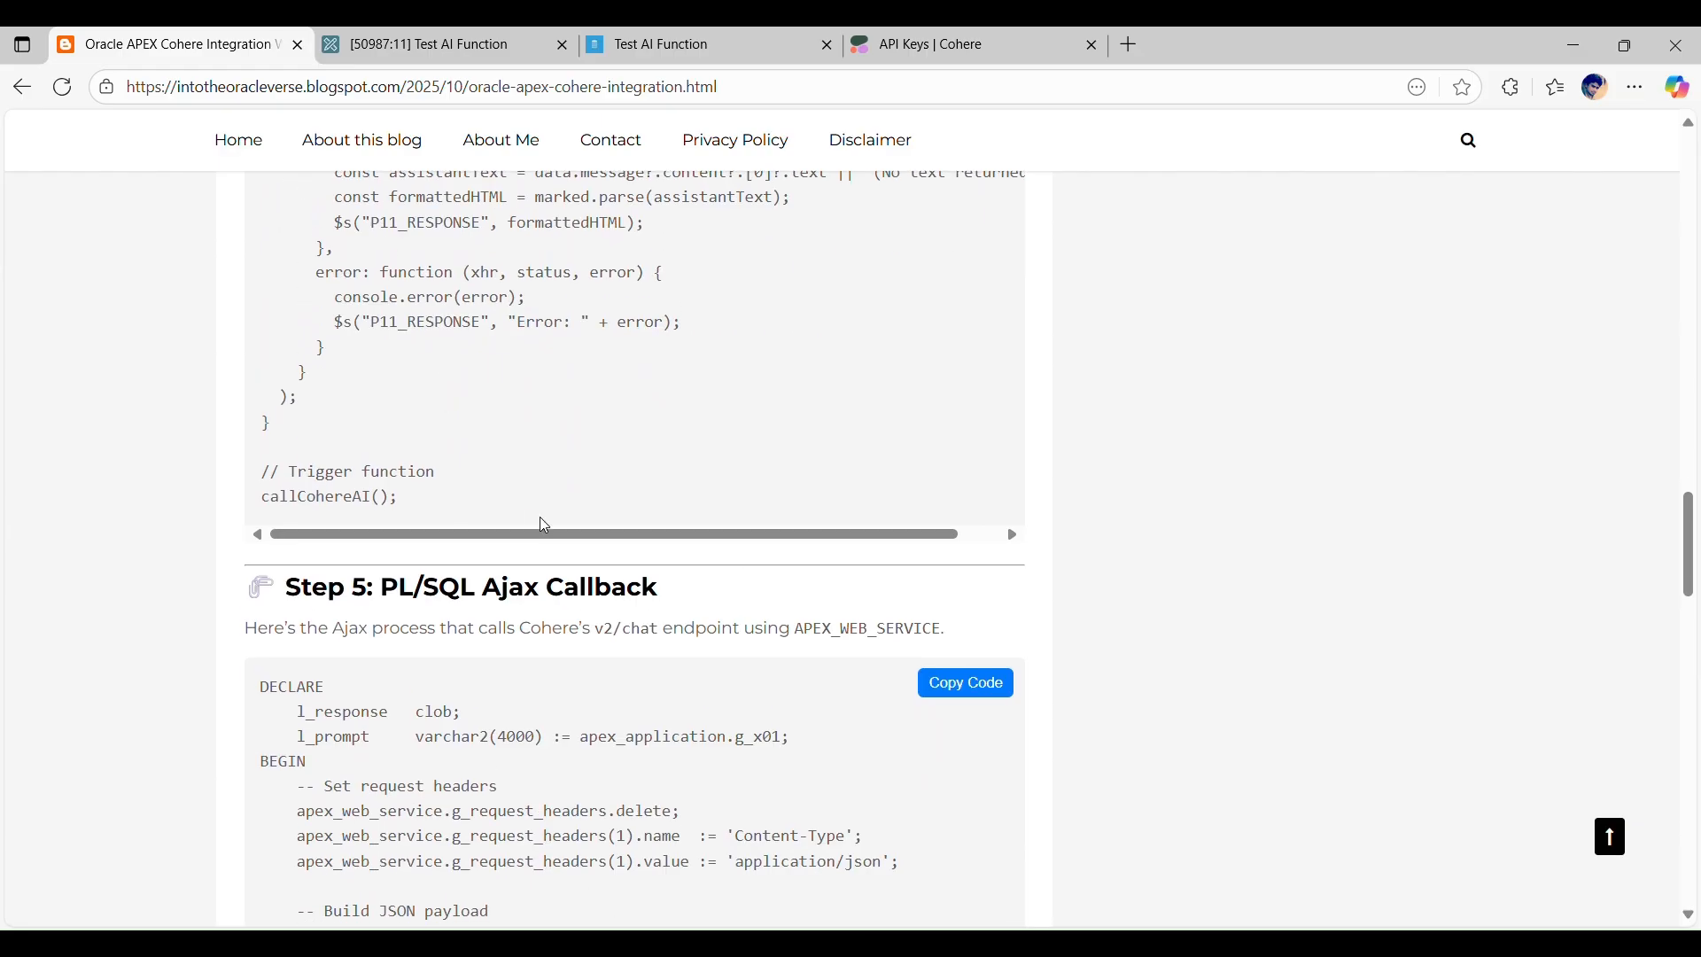
{"action": "scroll", "coordinate": [779, 673], "scroll_direction": "up", "scroll_amount": 3}
{"action": "scroll", "coordinate": [714, 626], "scroll_direction": "down", "scroll_amount": 2}
{"action": "scroll", "coordinate": [1052, 749], "scroll_direction": "down", "scroll_amount": 3}
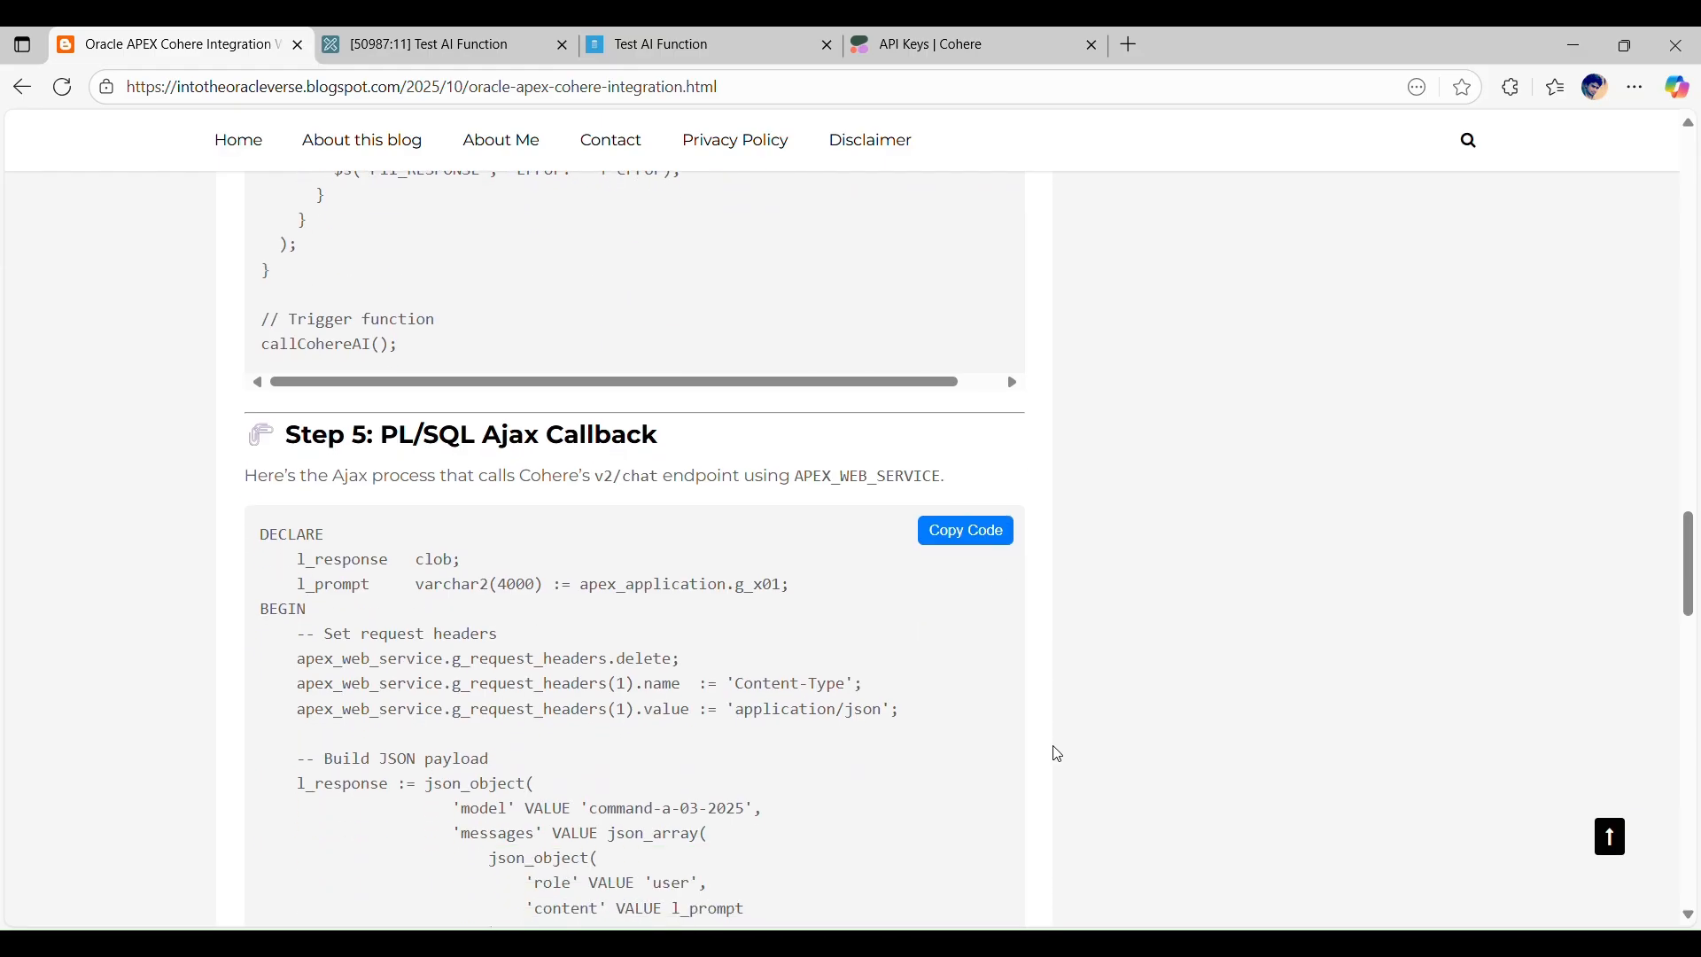
Step: Create an Ajax Callback process on page 11 with the PL/SQL code copied from Step 5 of the blog post
{"action": "left_click", "coordinate": [985, 543]}
{"action": "left_click", "coordinate": [426, 44]}
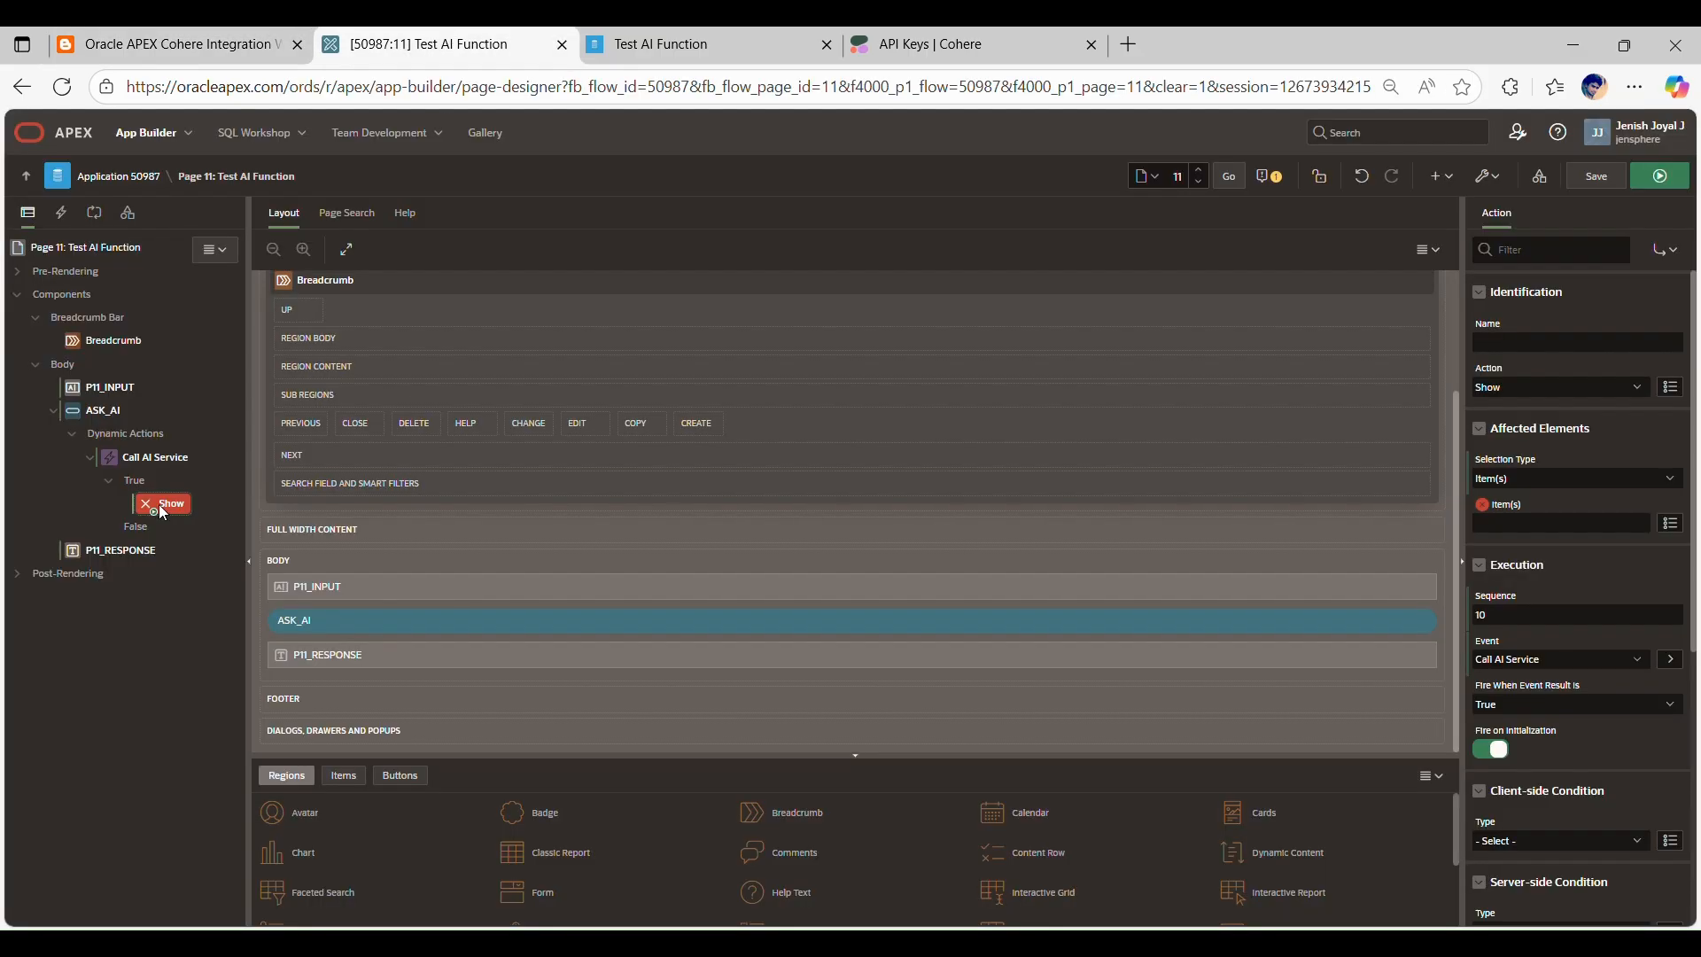
{"action": "left_click", "coordinate": [94, 213]}
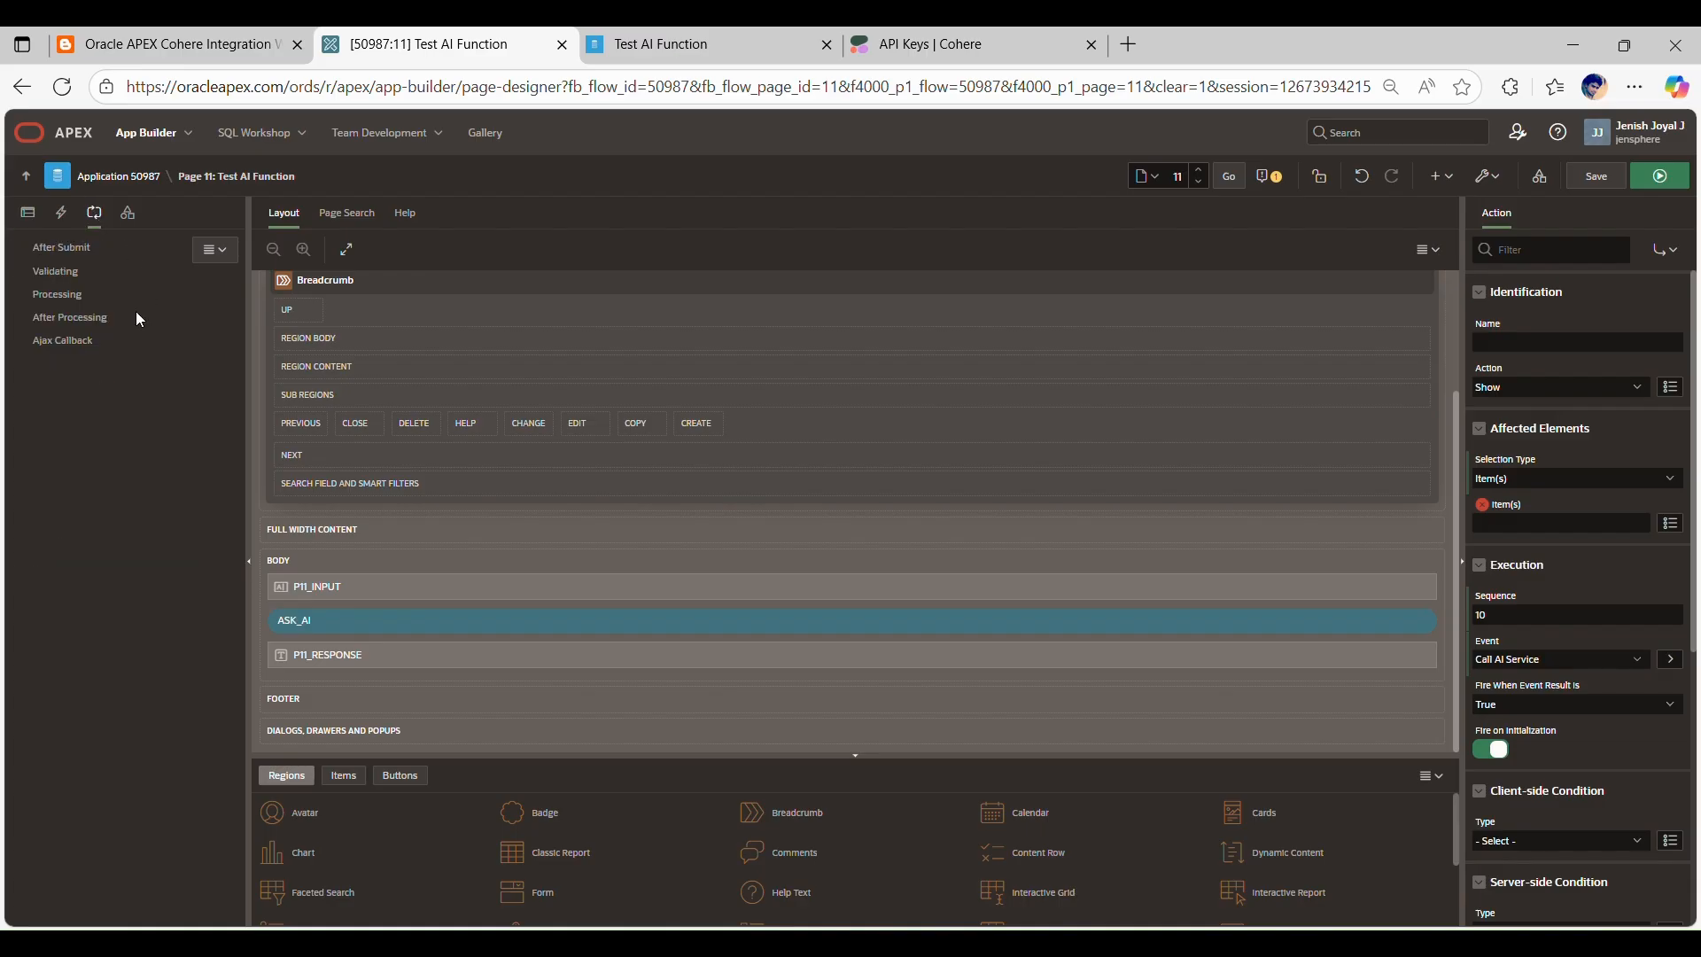
{"action": "left_click", "coordinate": [69, 318]}
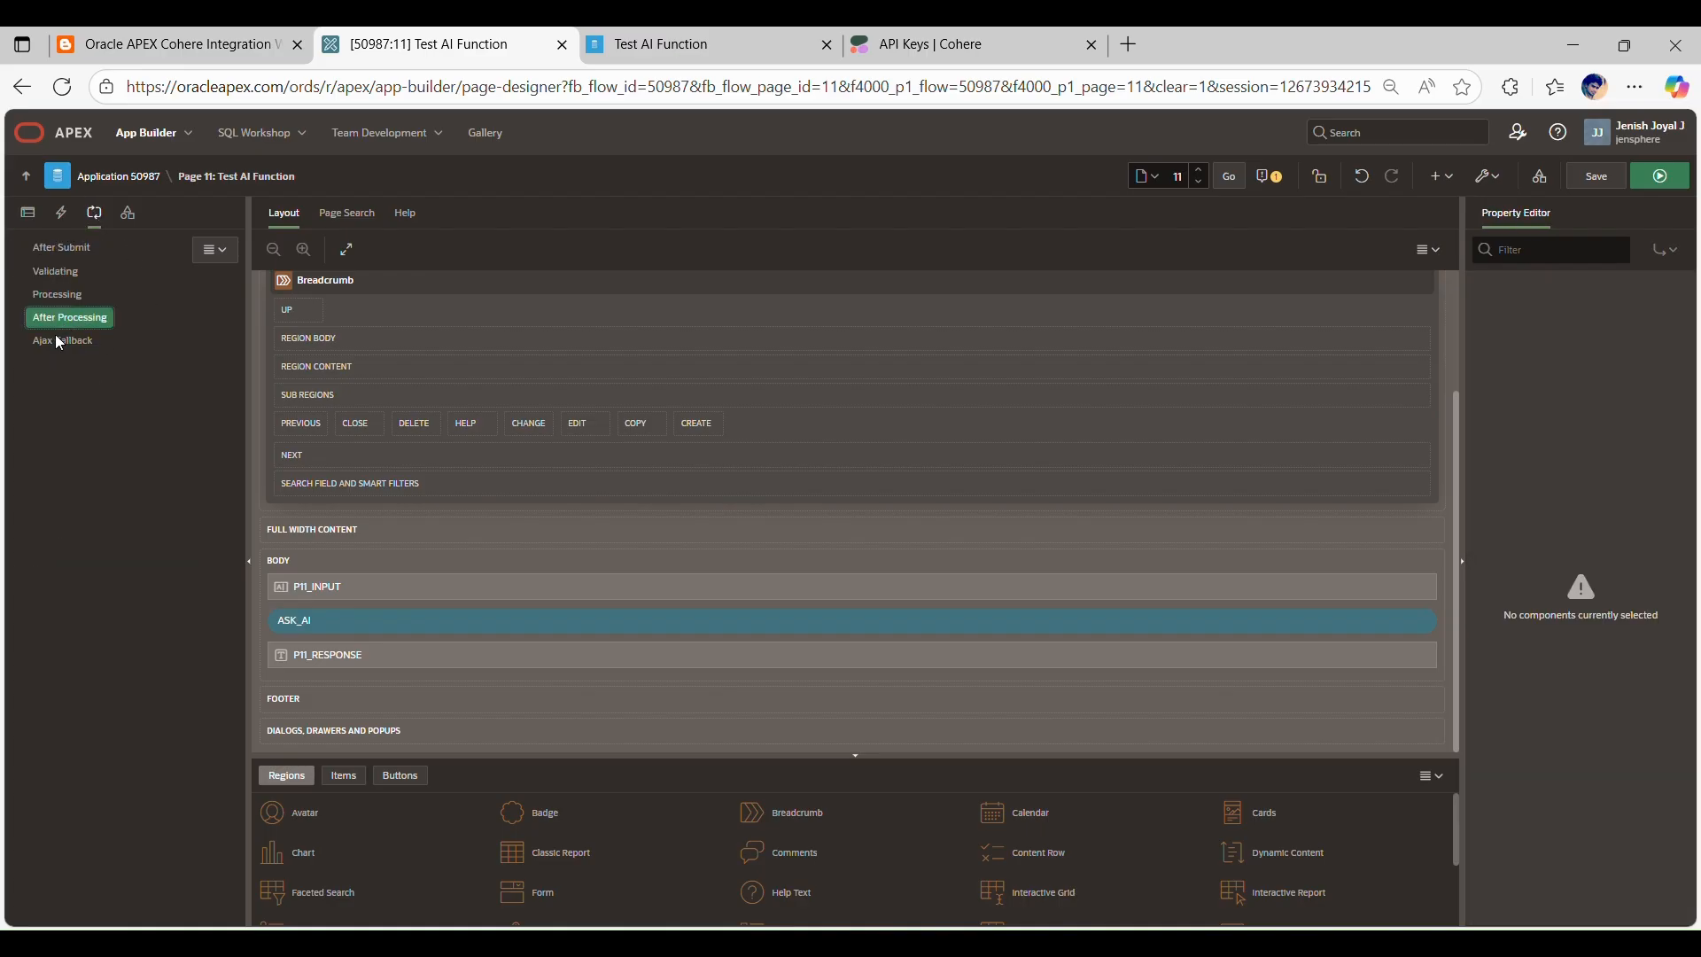
{"action": "left_click", "coordinate": [57, 336]}
{"action": "right_click", "coordinate": [55, 340]}
{"action": "left_click", "coordinate": [58, 351]}
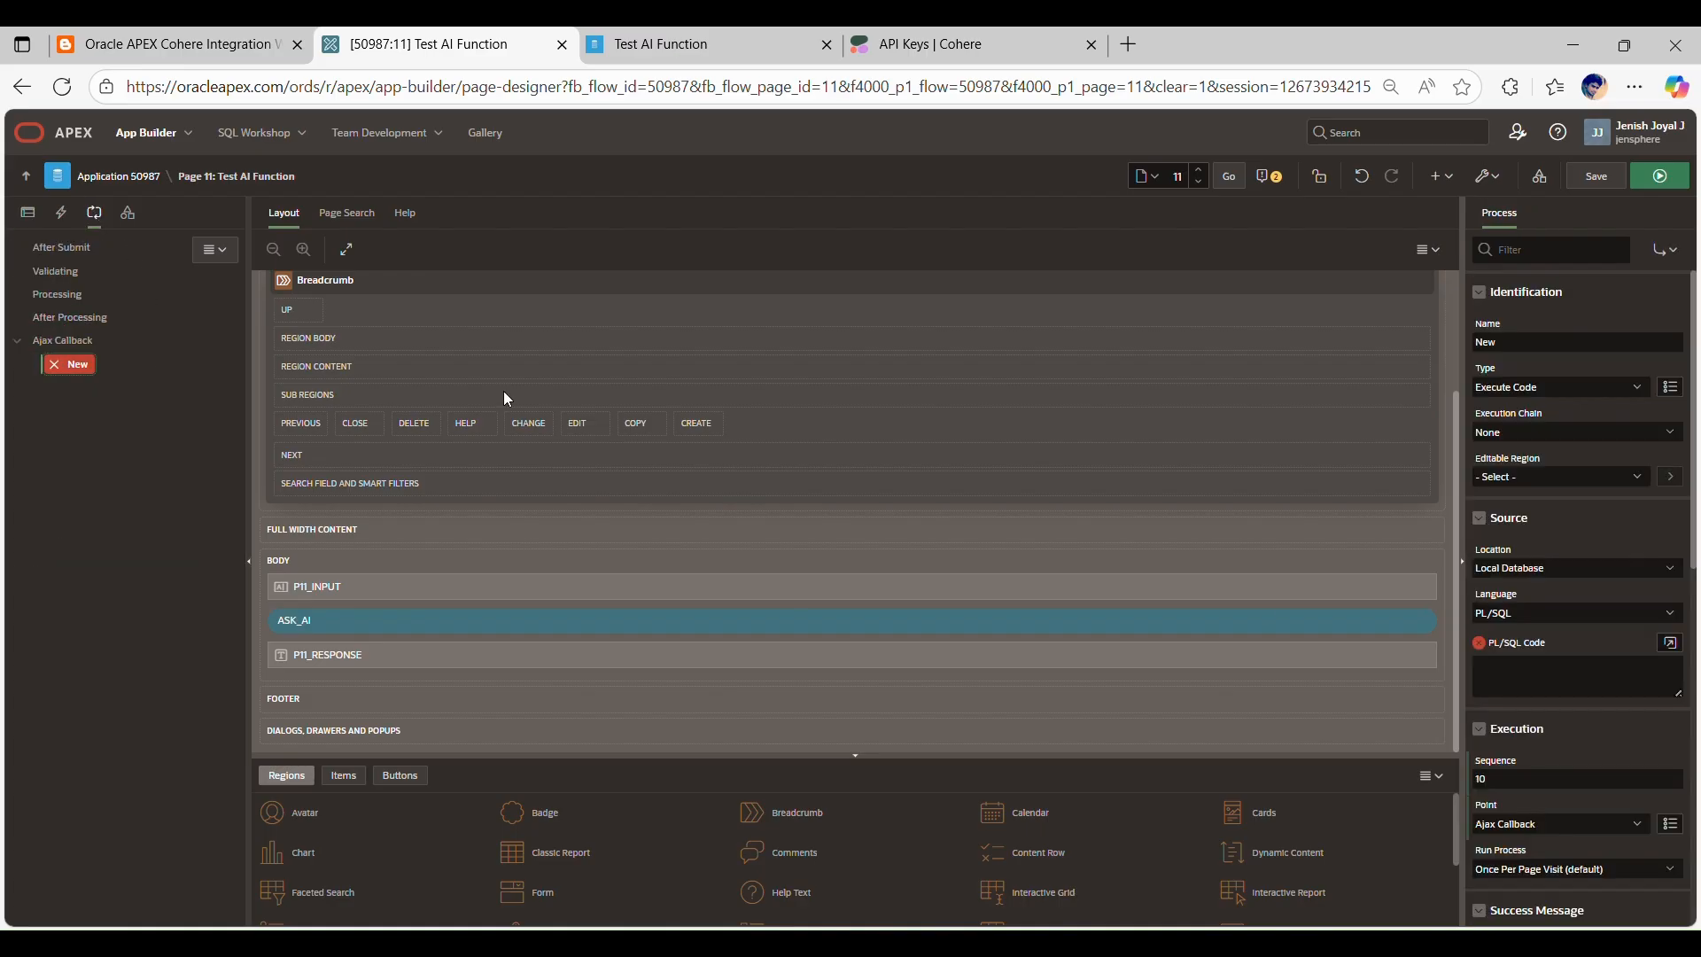
{"action": "left_click", "coordinate": [1538, 683]}
{"action": "key", "text": "ctrl+v"}
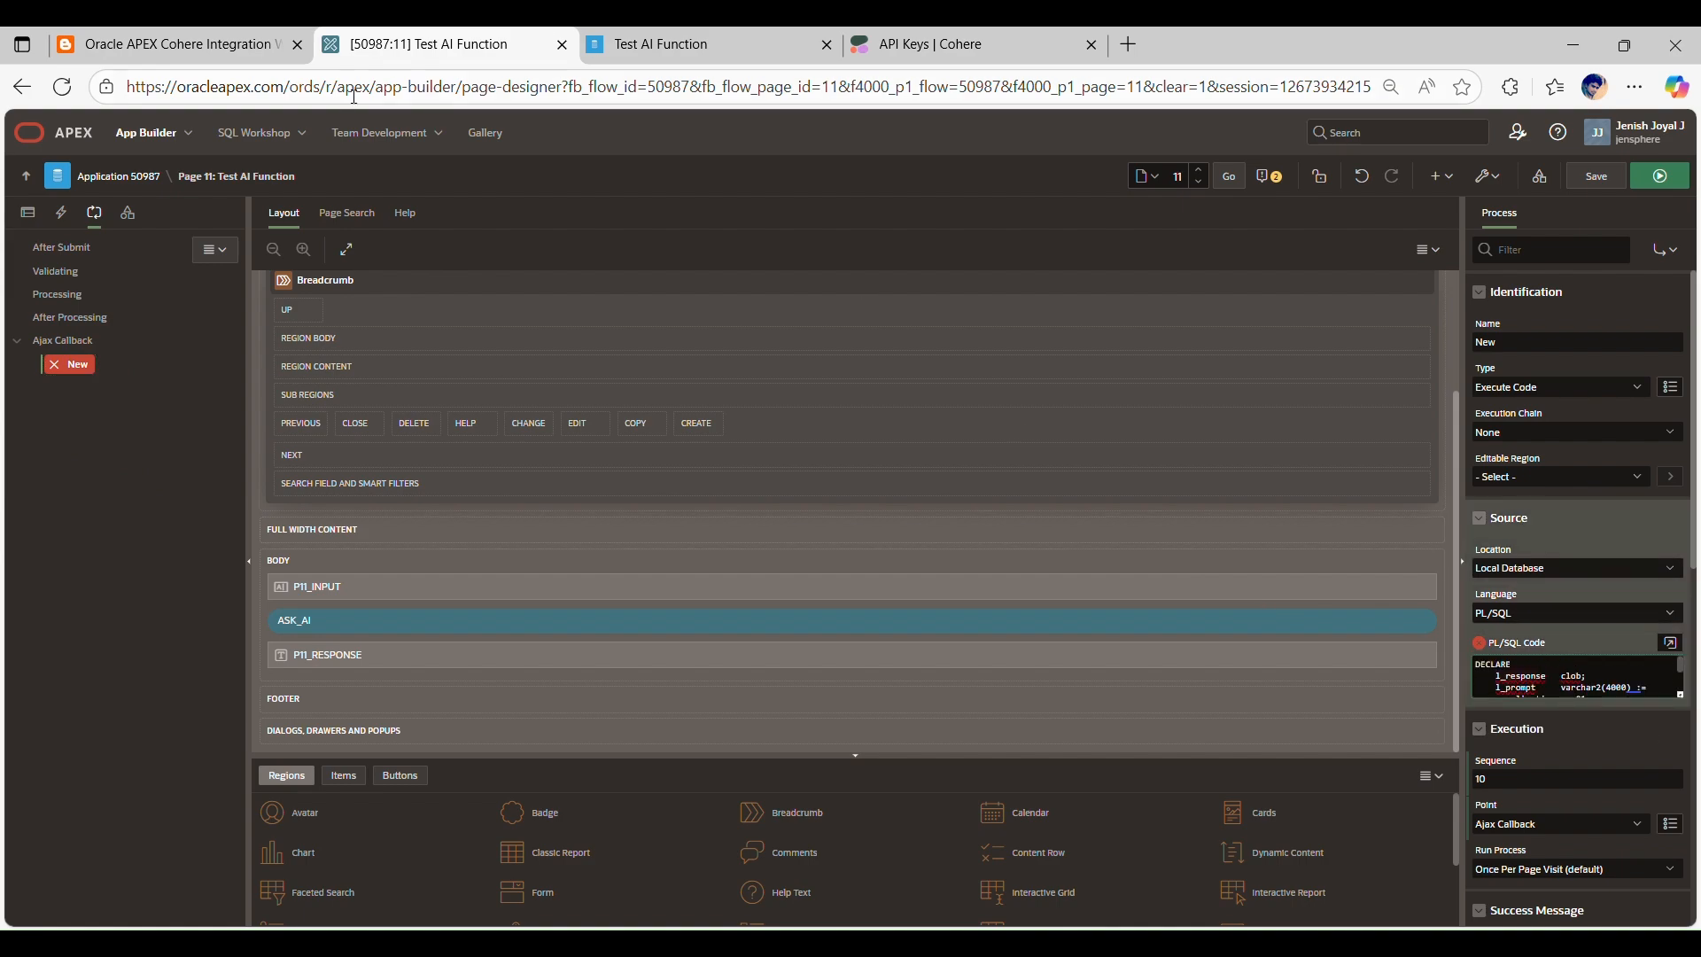
Step: Rename the new Ajax Callback process to CALL_COHERE_API, using the process name from the blog post's JavaScript
{"action": "left_click", "coordinate": [168, 44]}
{"action": "scroll", "coordinate": [729, 718], "scroll_direction": "up", "scroll_amount": 6}
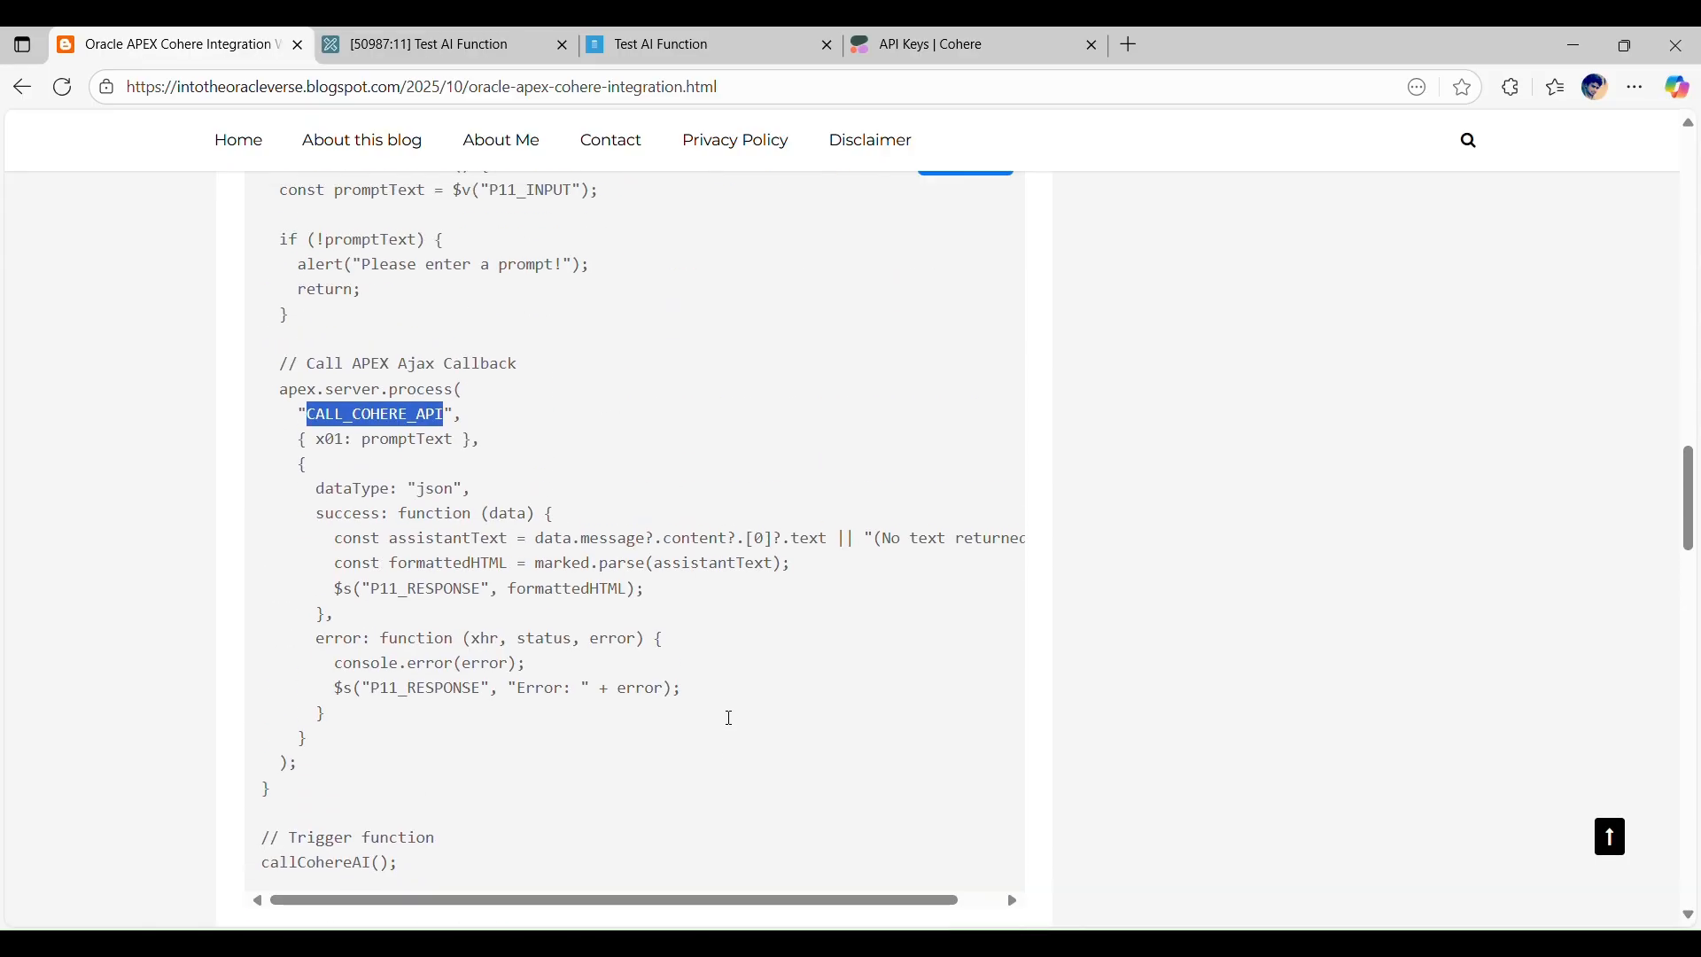
{"action": "left_click", "coordinate": [396, 537]}
{"action": "double_click", "coordinate": [396, 536]}
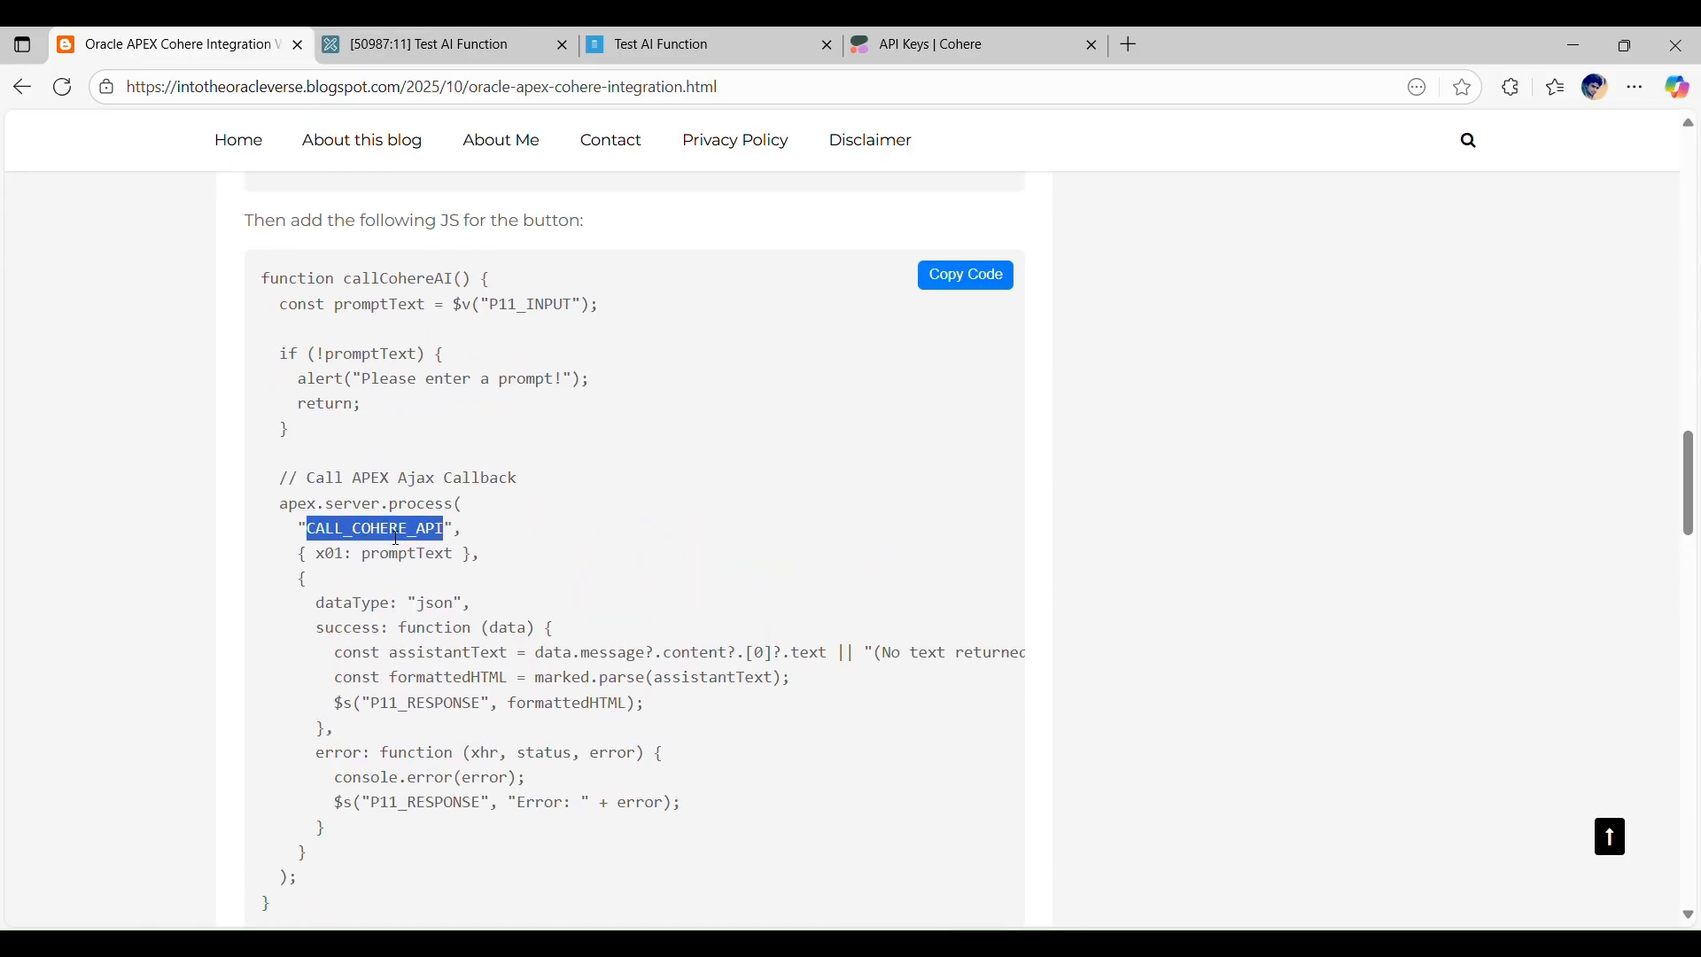
{"action": "left_click", "coordinate": [425, 45]}
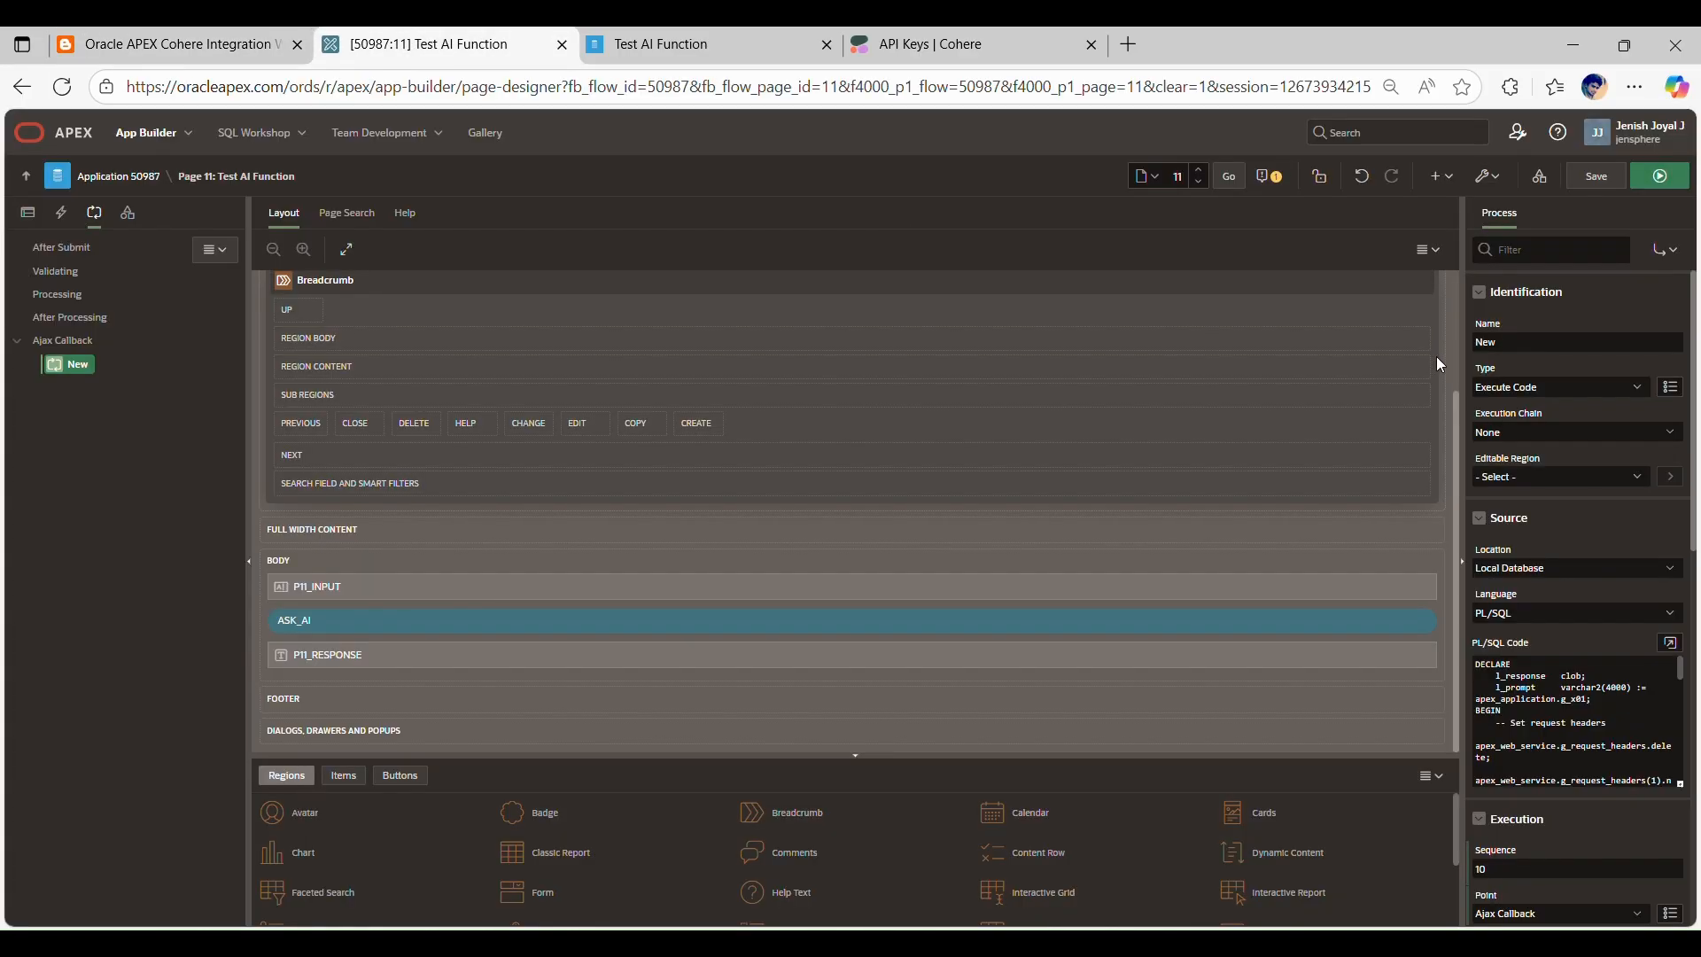
{"action": "double_click", "coordinate": [1493, 343]}
{"action": "key", "text": "ctrl+v"}
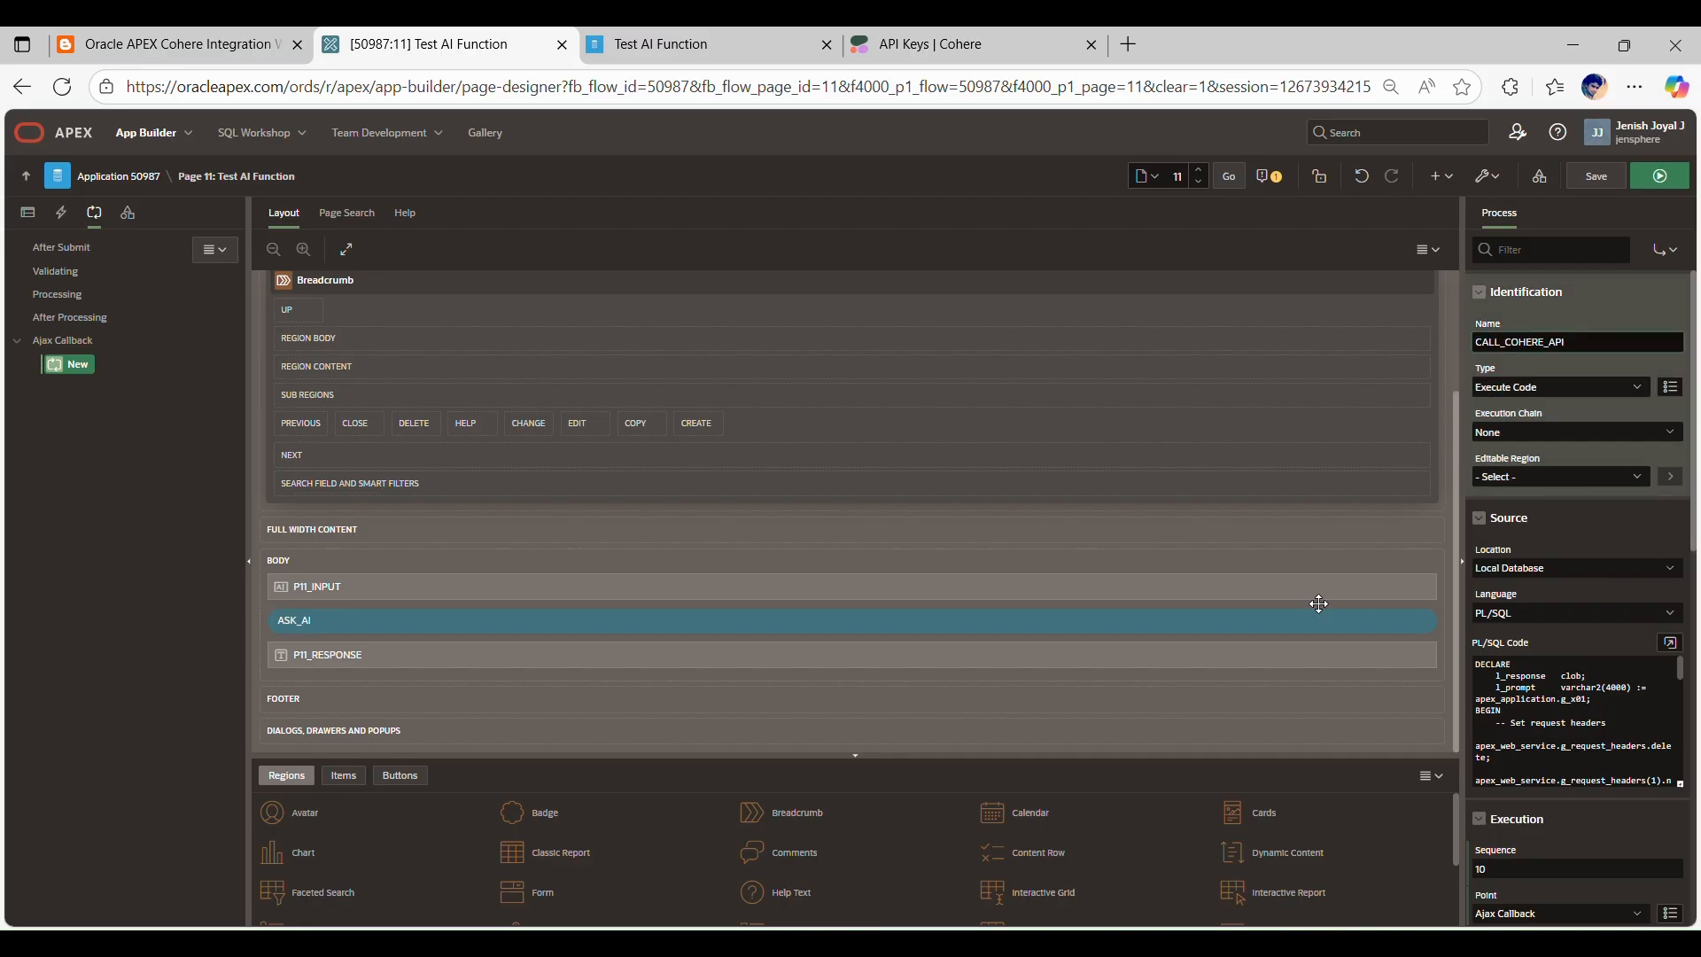
Step: Open the CALL_COHERE_API process's PL/SQL code in the Code Editor and validate it
{"action": "left_click", "coordinate": [1679, 660]}
{"action": "left_click", "coordinate": [1671, 643]}
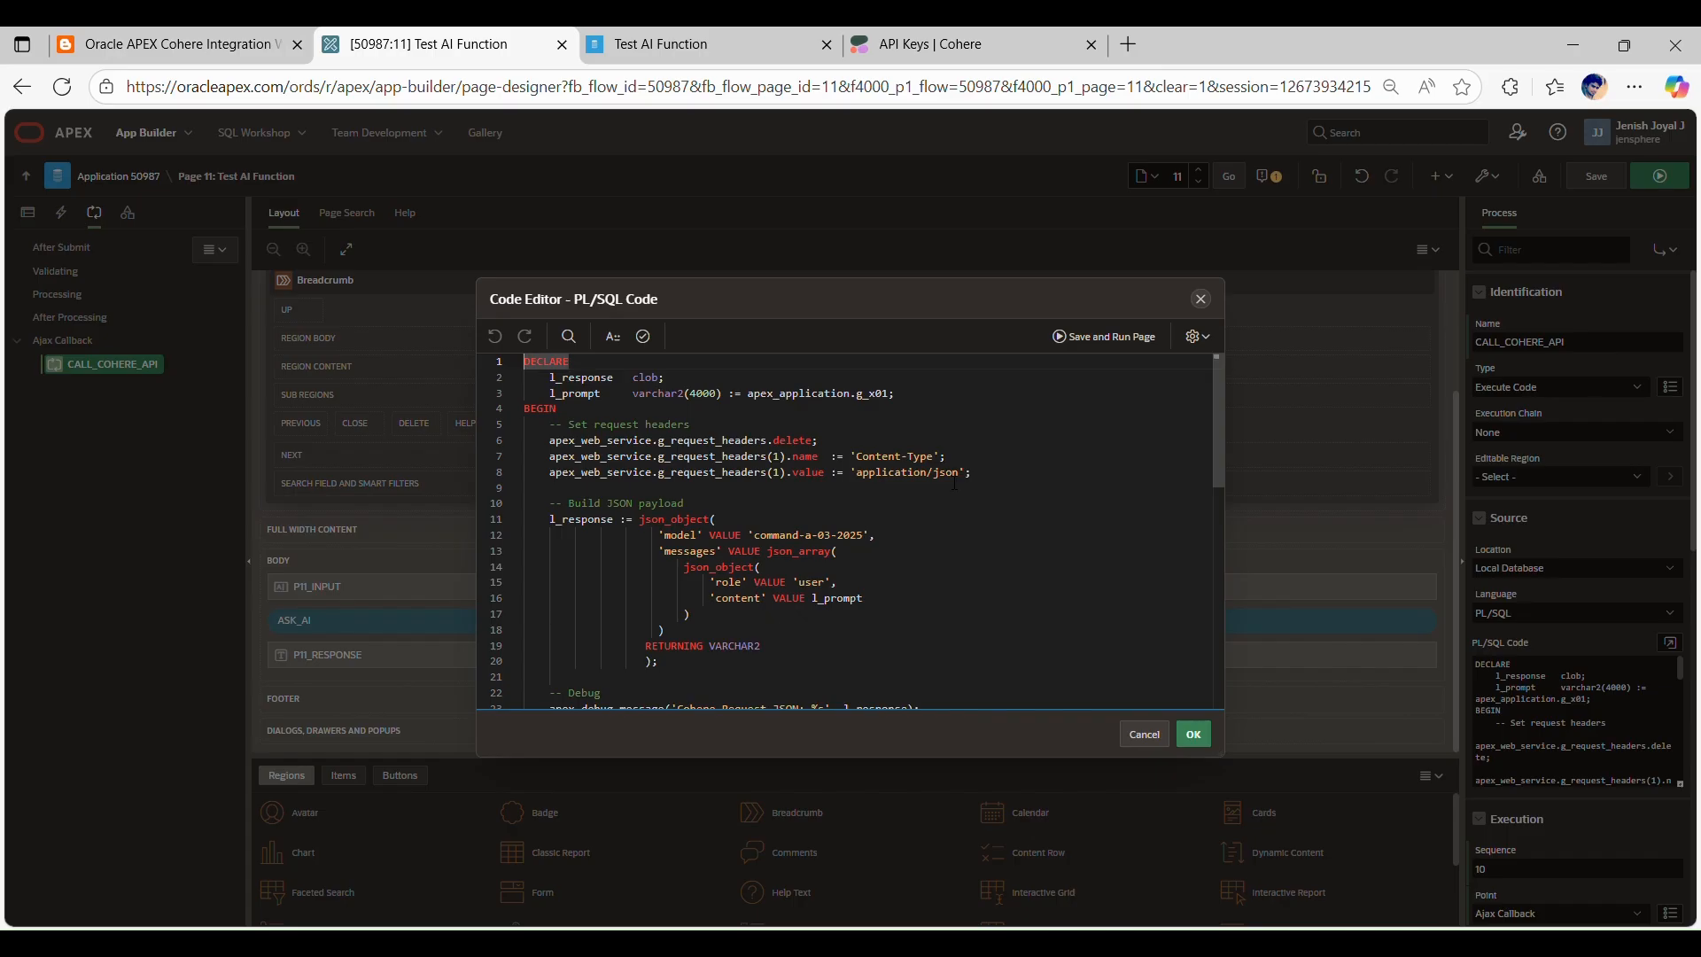
{"action": "left_click", "coordinate": [644, 336]}
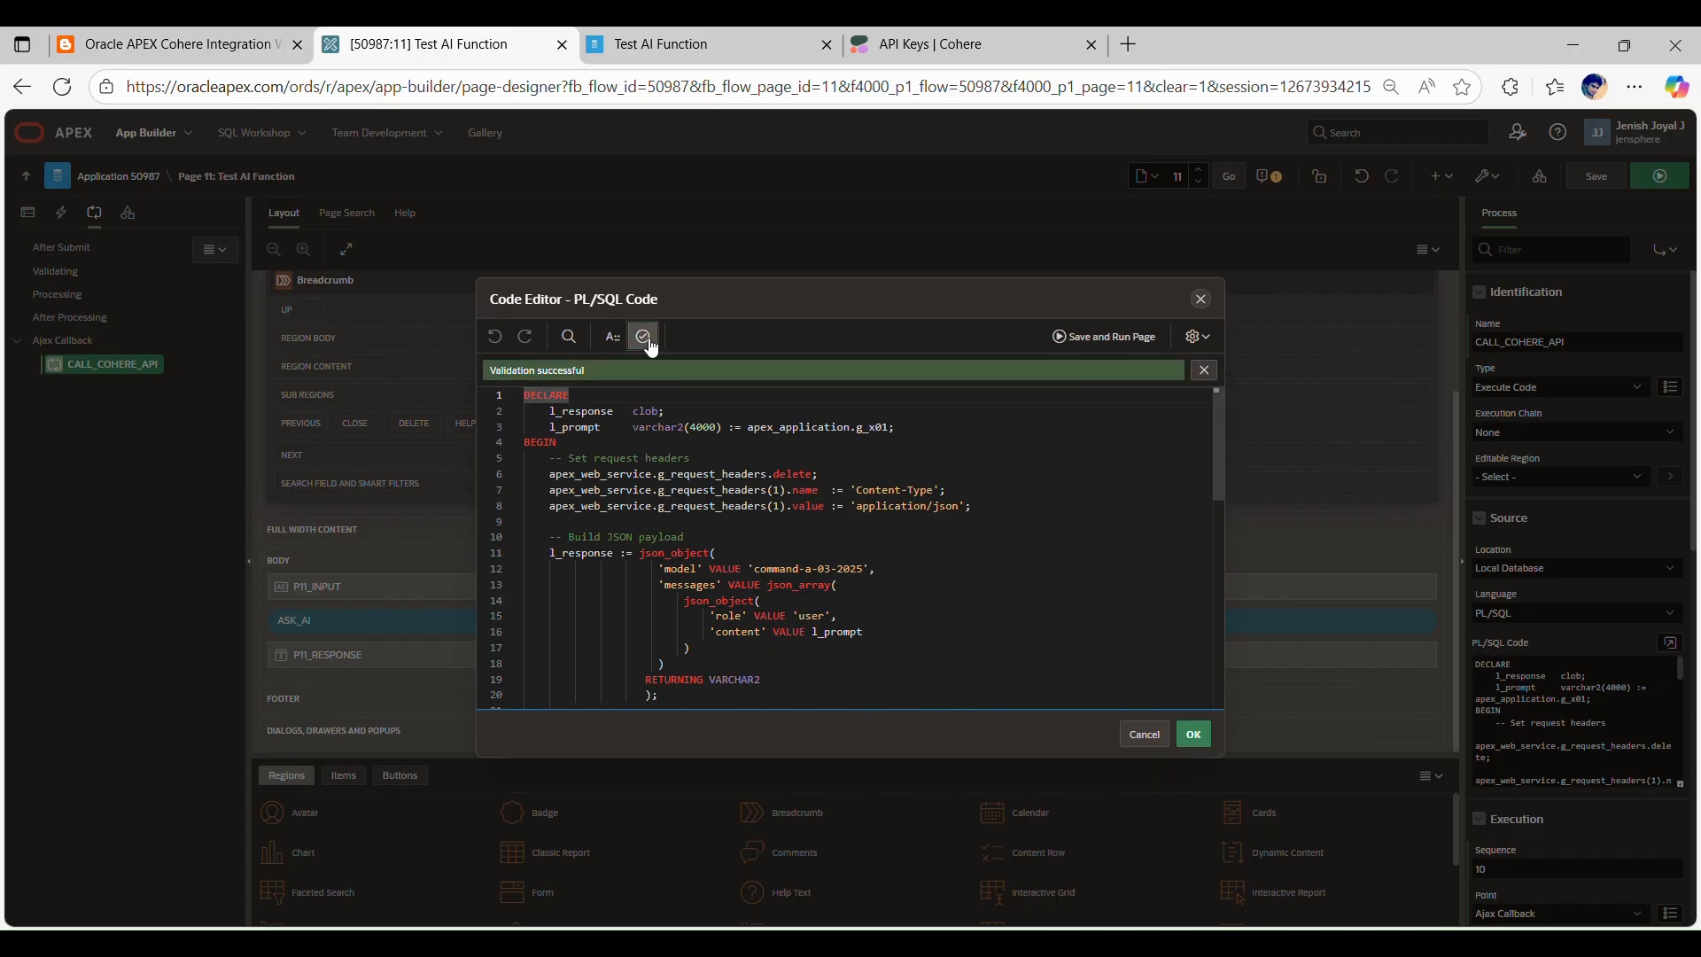
Step: Review the callback code's model name, l_prompt variable, JSON payload, REST request parameters with the credential static ID, and returned response
{"action": "scroll", "coordinate": [820, 493], "scroll_direction": "down", "scroll_amount": 2}
{"action": "left_click", "coordinate": [869, 501]}
{"action": "left_click_drag", "start_coordinate": [865, 502], "coordinate": [755, 501]}
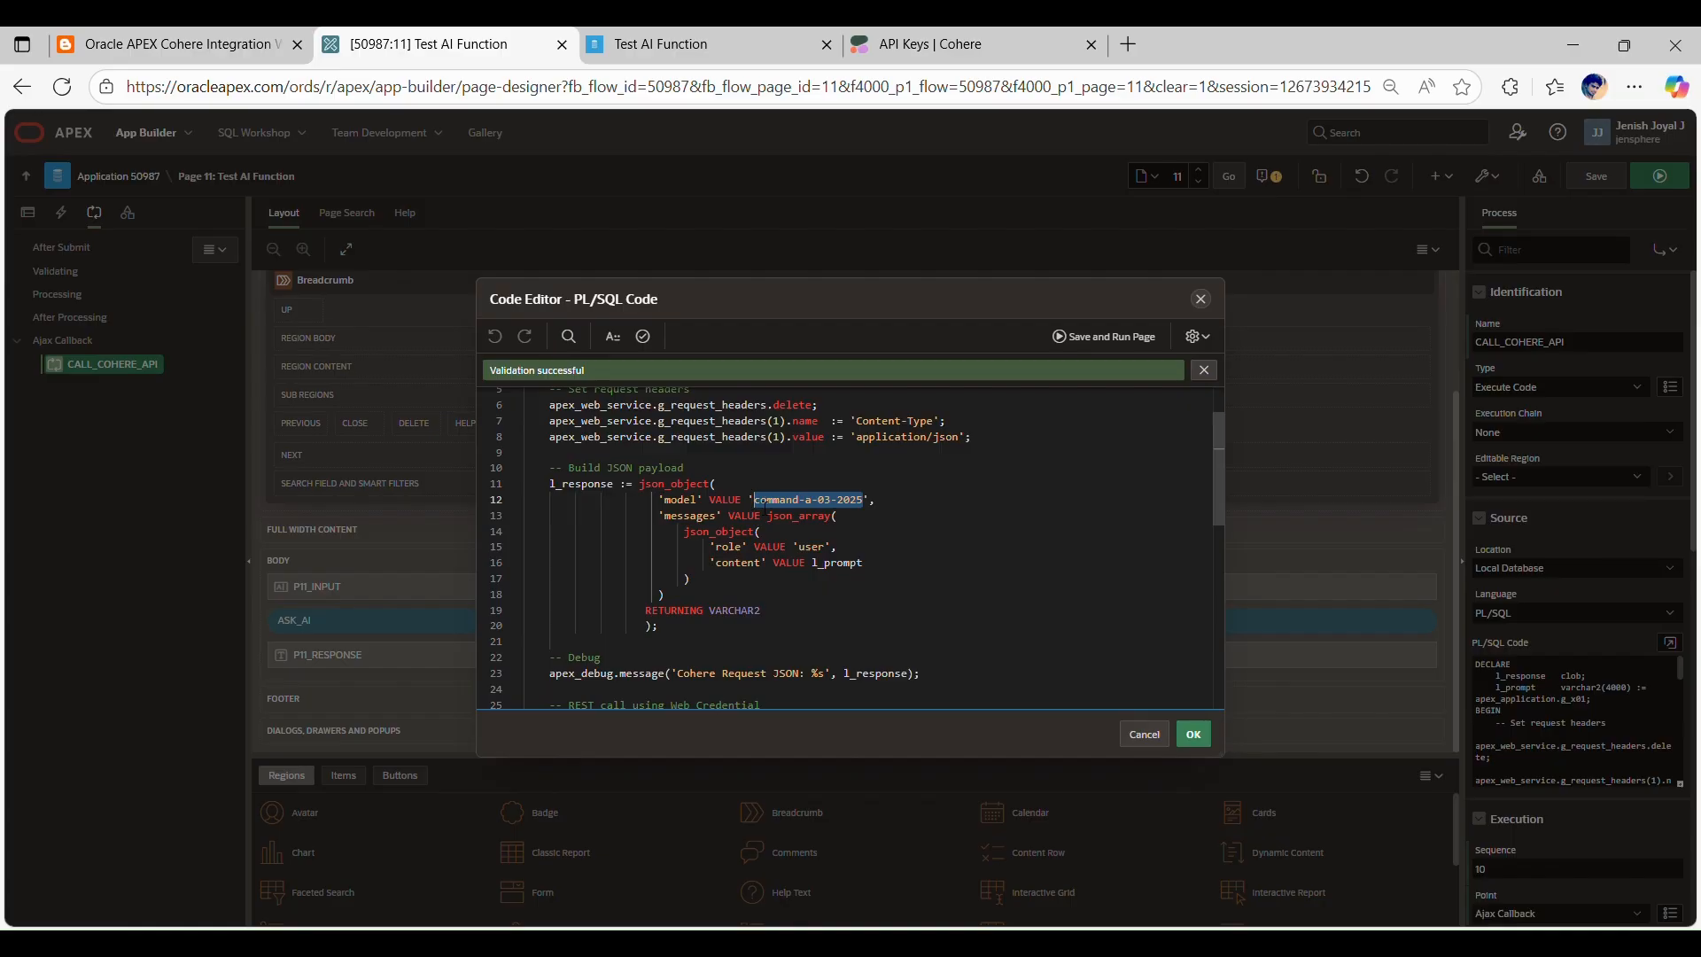
{"action": "scroll", "coordinate": [820, 499], "scroll_direction": "down", "scroll_amount": 1}
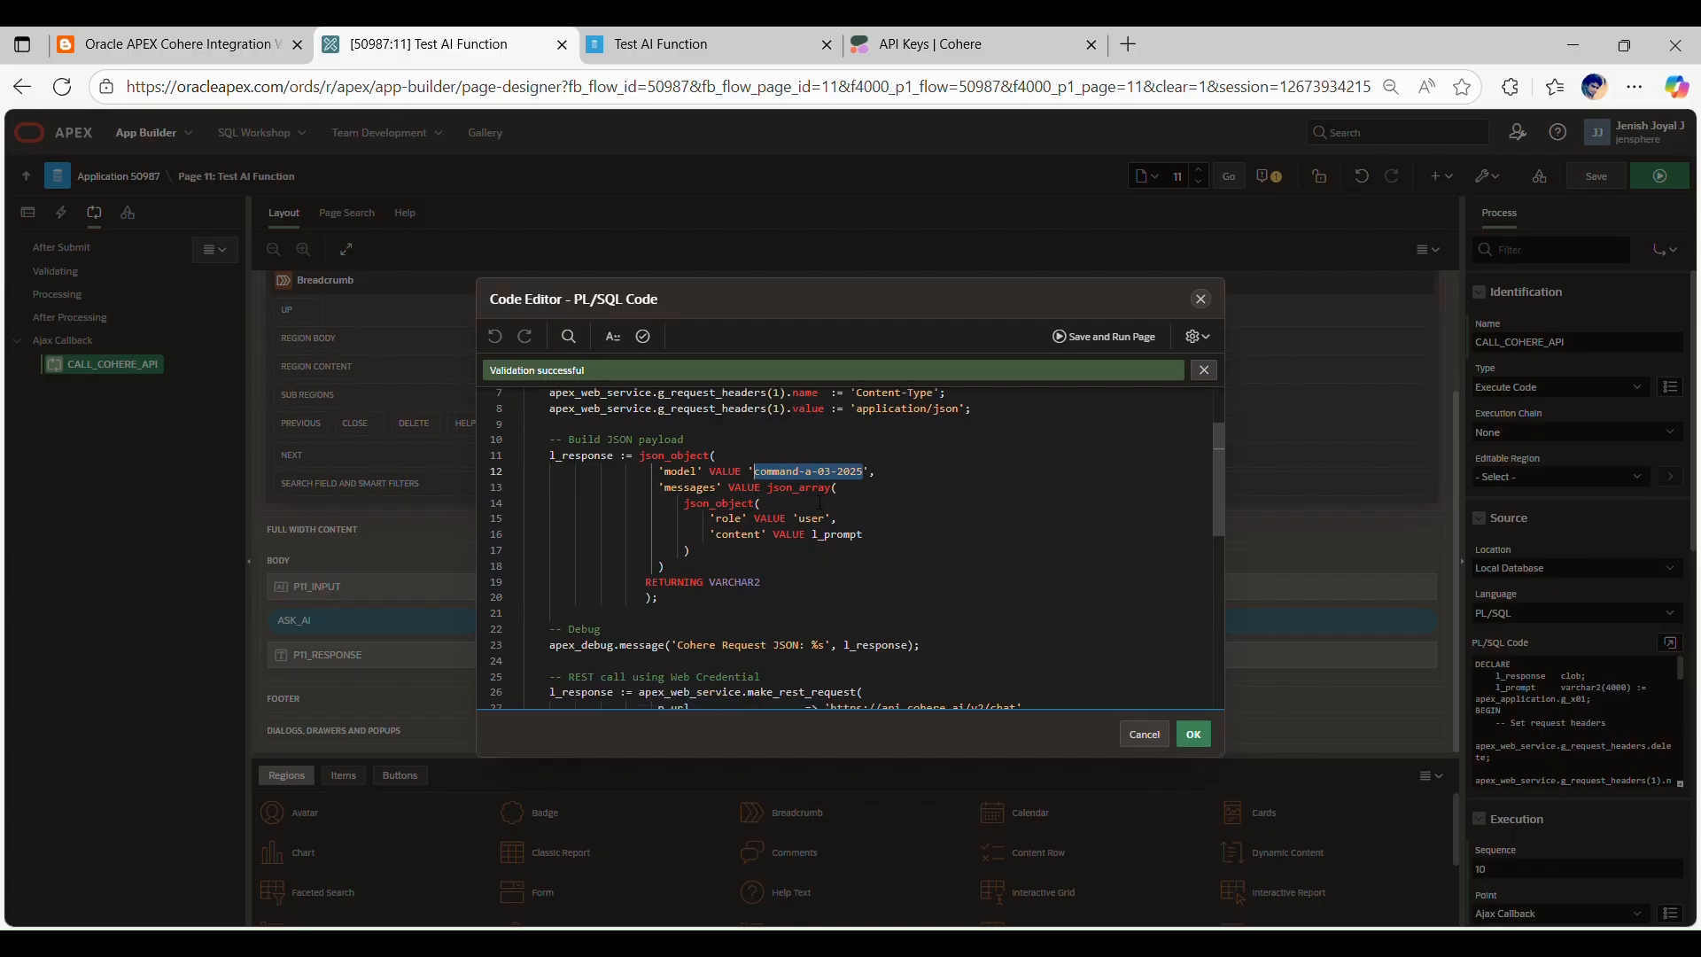
{"action": "scroll", "coordinate": [729, 550], "scroll_direction": "down", "scroll_amount": 3}
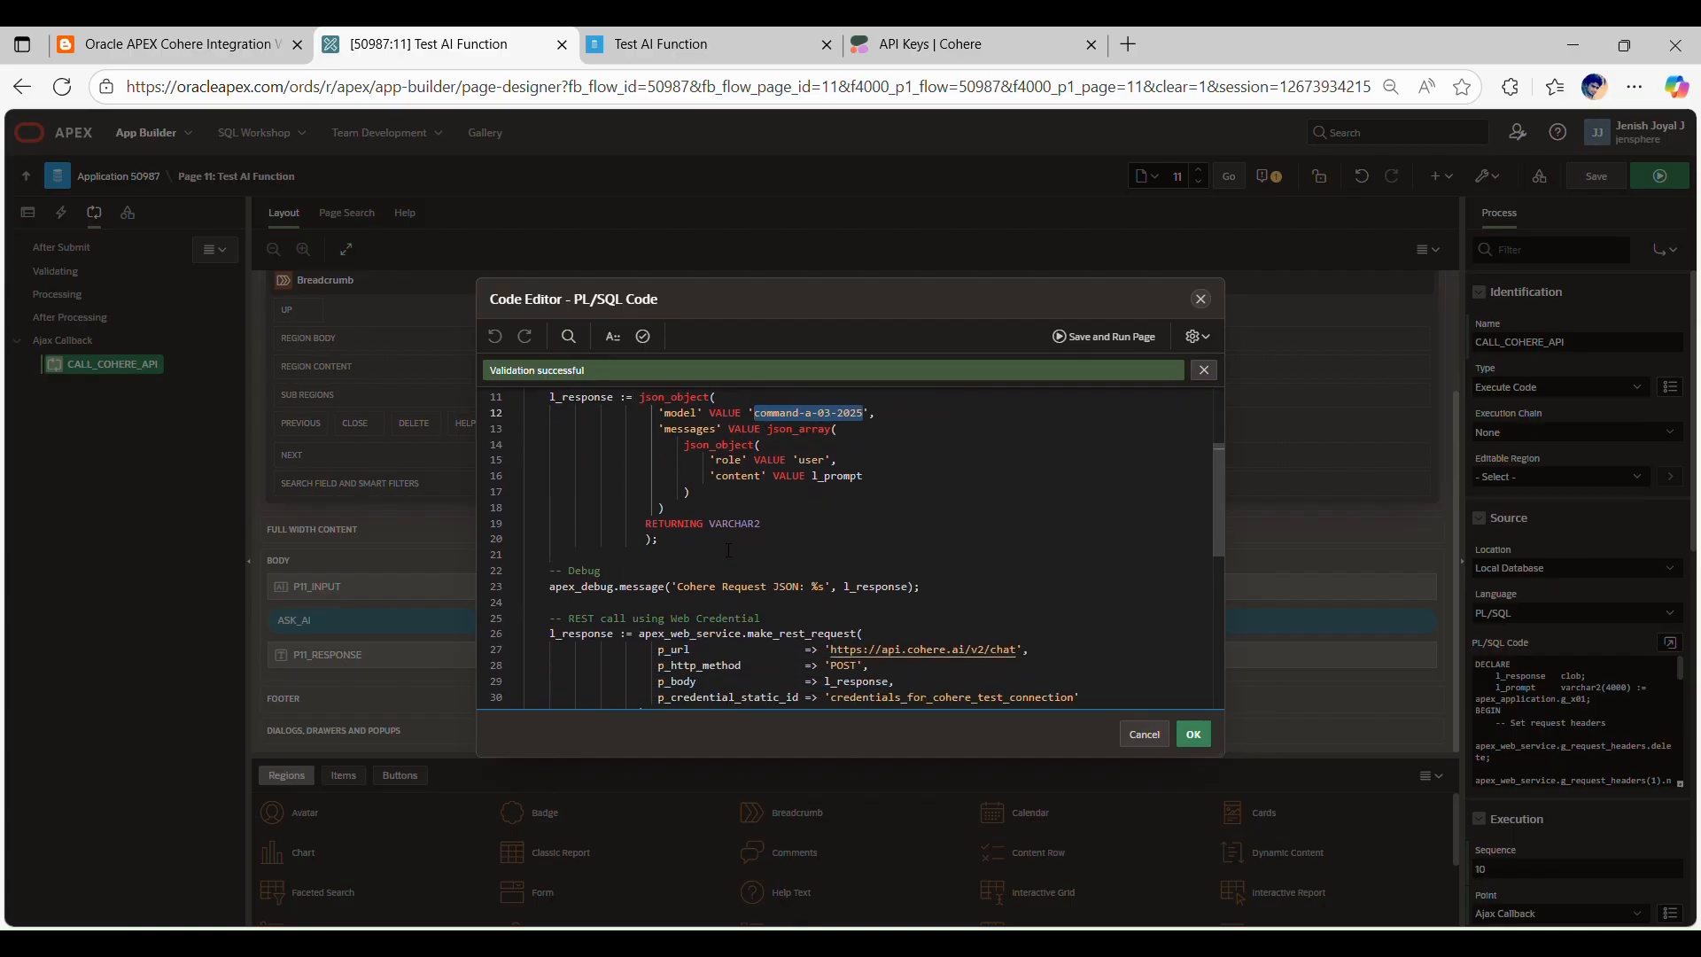
{"action": "double_click", "coordinate": [837, 453]}
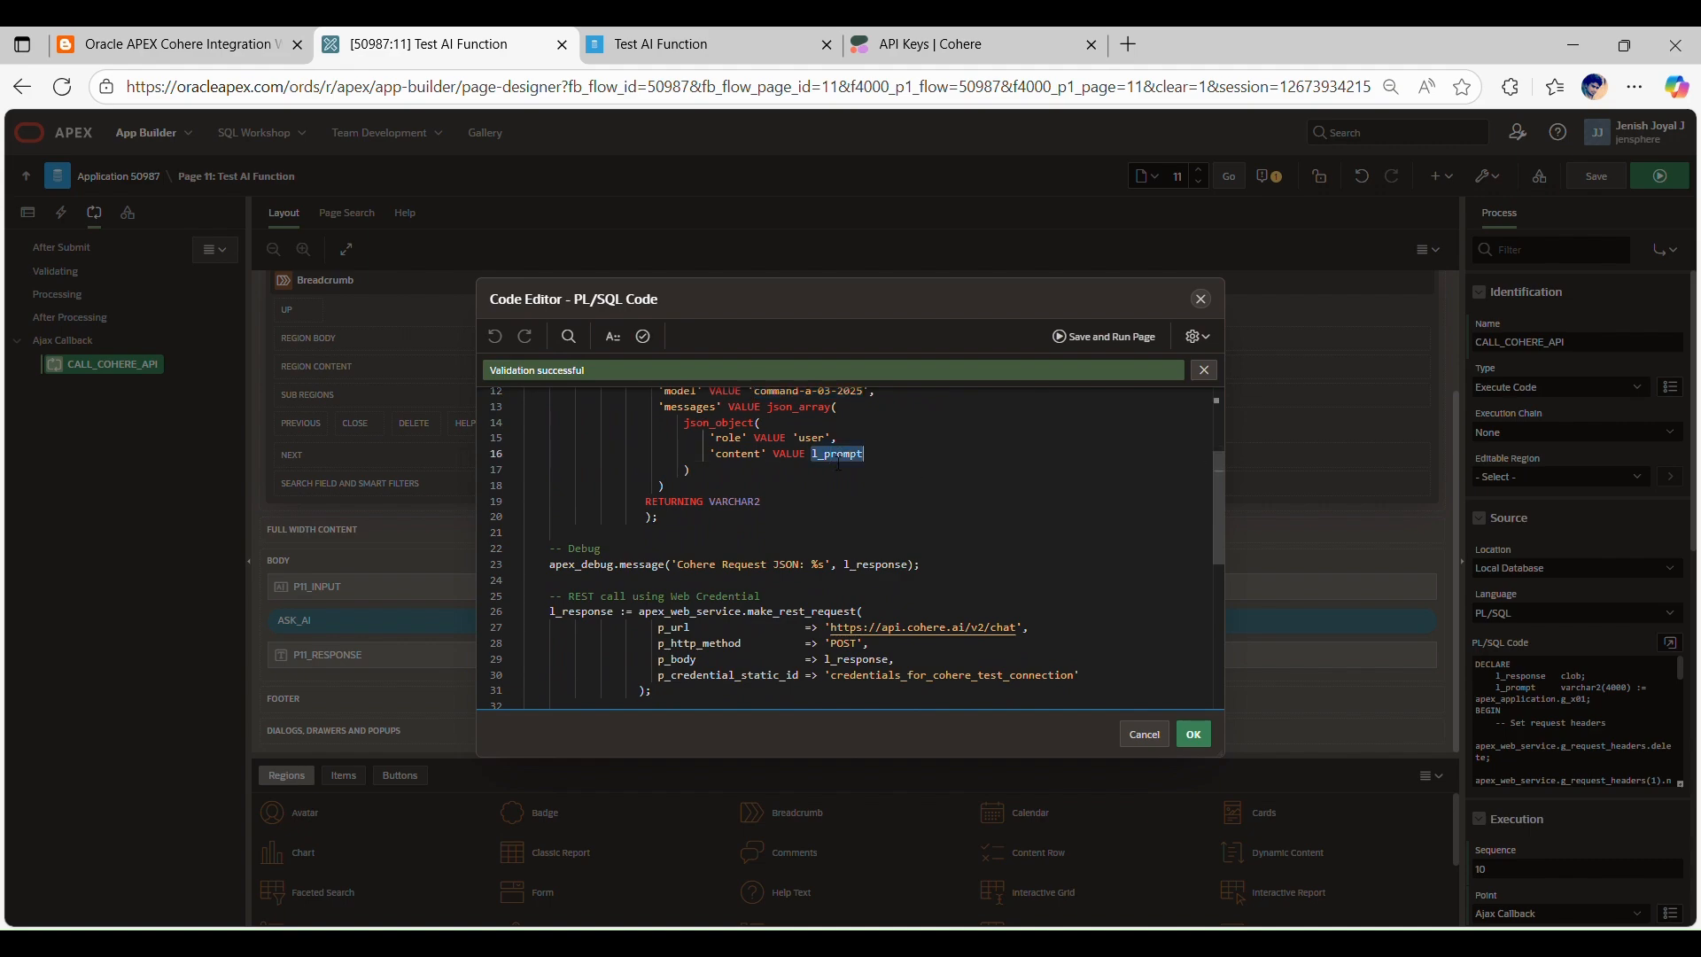
{"action": "scroll", "coordinate": [839, 464], "scroll_direction": "up", "scroll_amount": 5}
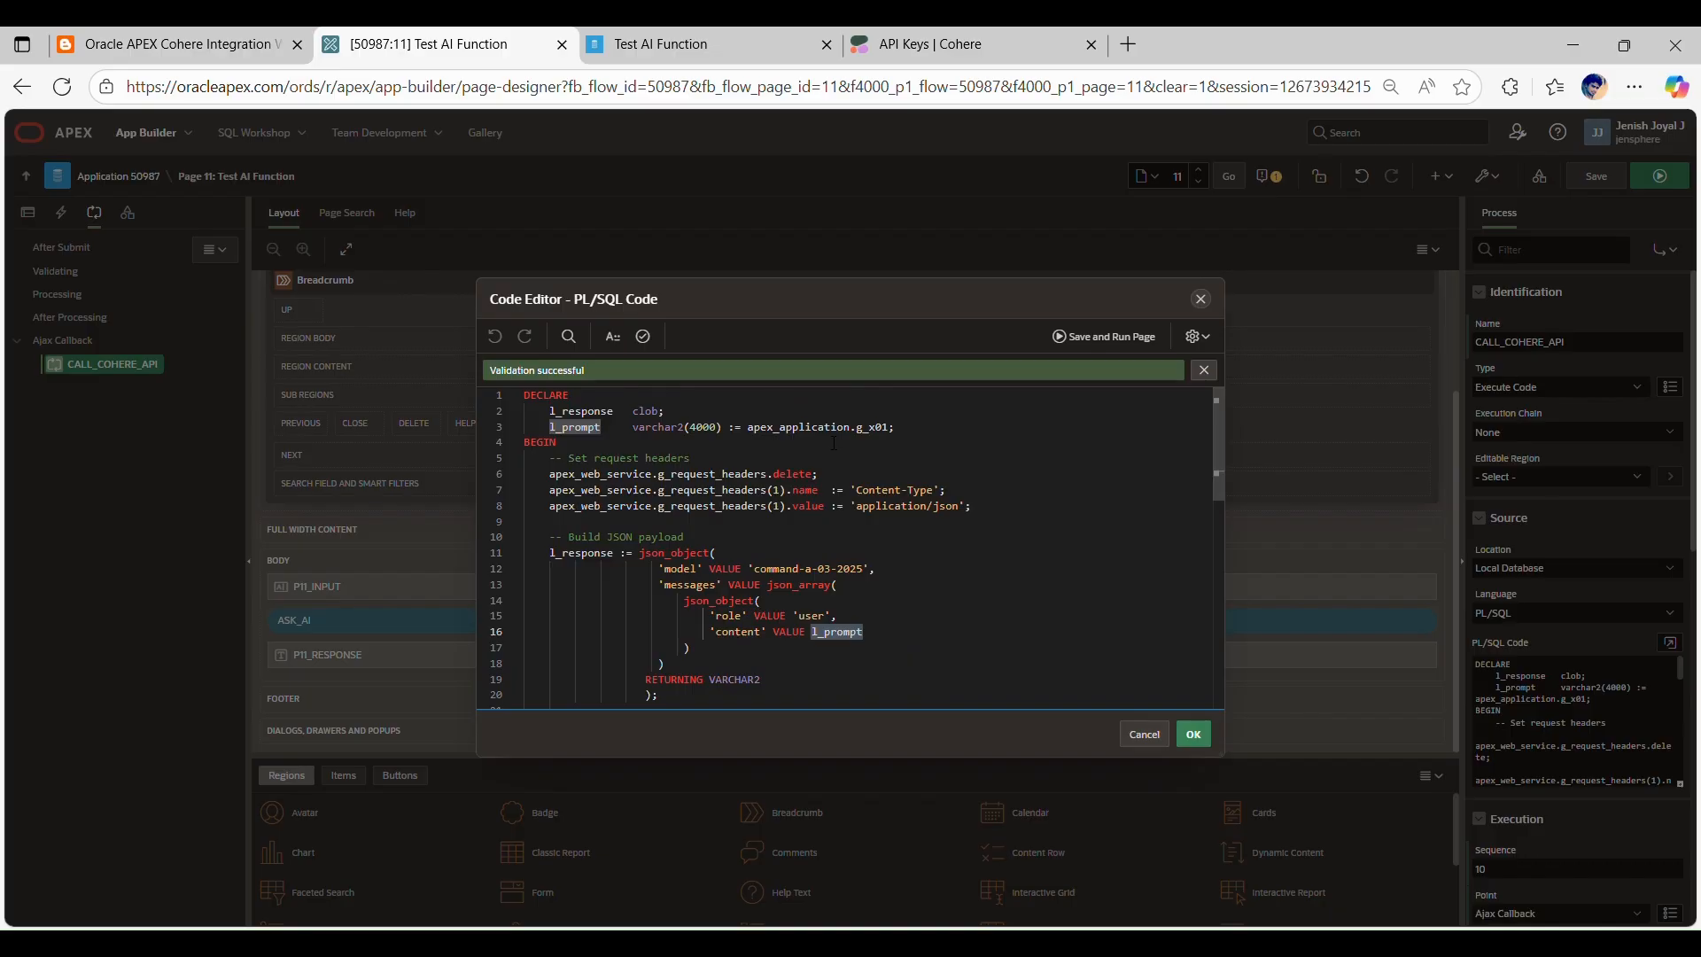
{"action": "scroll", "coordinate": [802, 543], "scroll_direction": "down", "scroll_amount": 5}
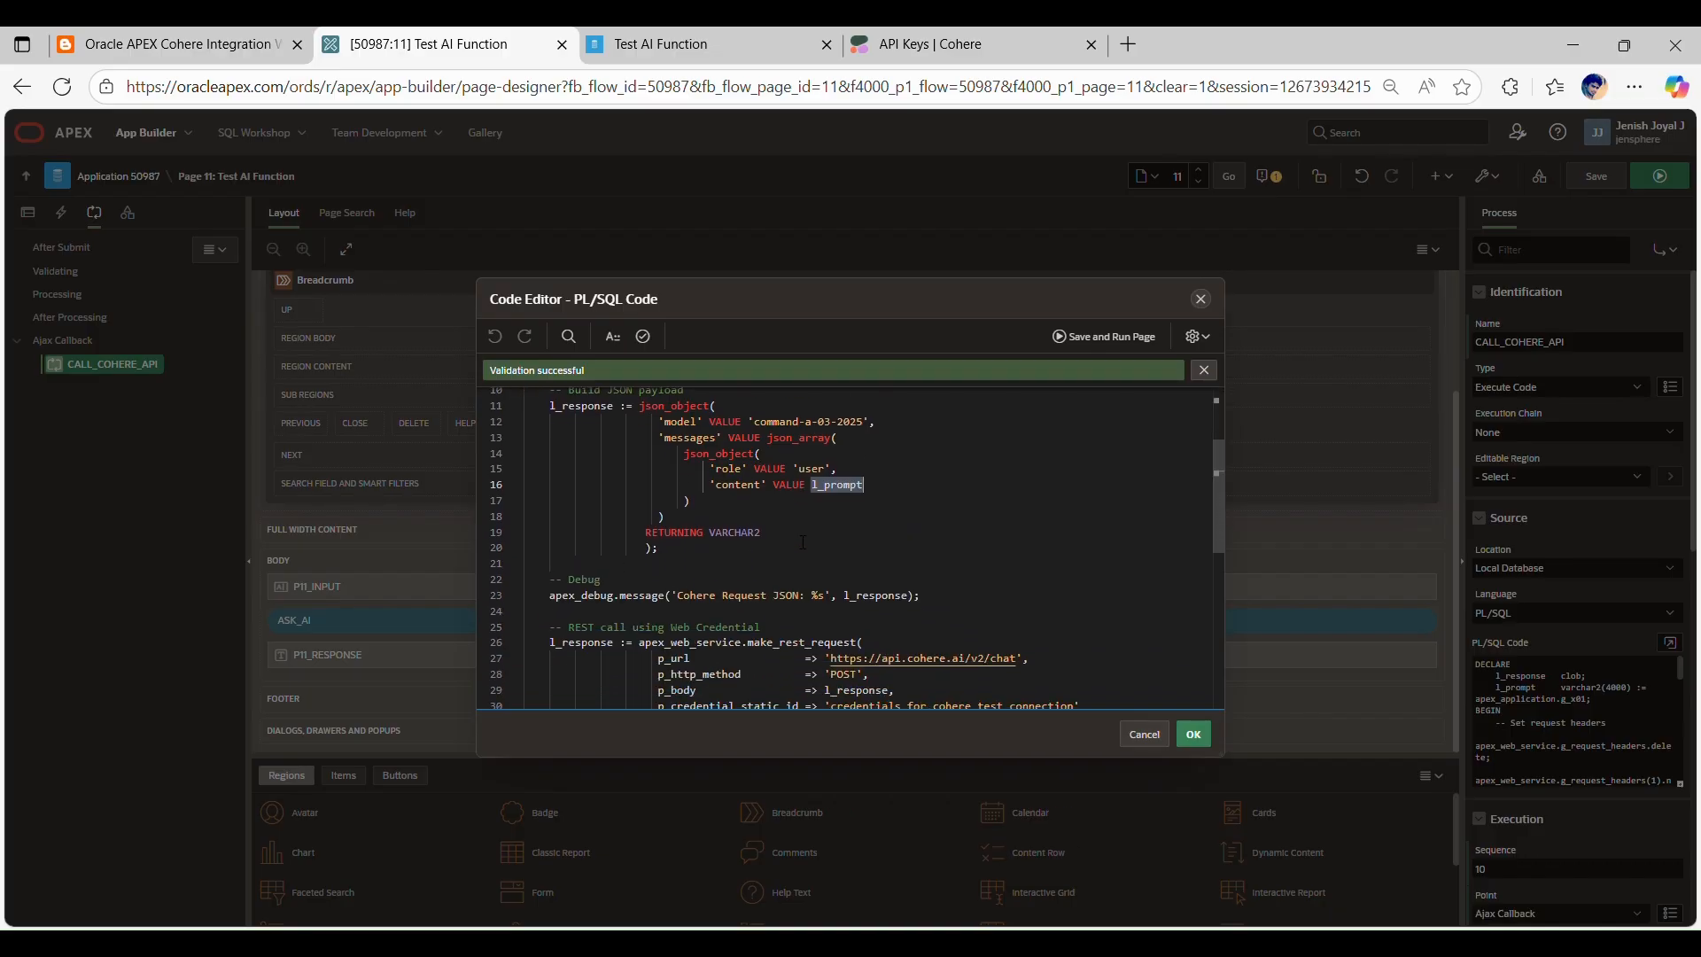
{"action": "scroll", "coordinate": [848, 550], "scroll_direction": "down", "scroll_amount": 2}
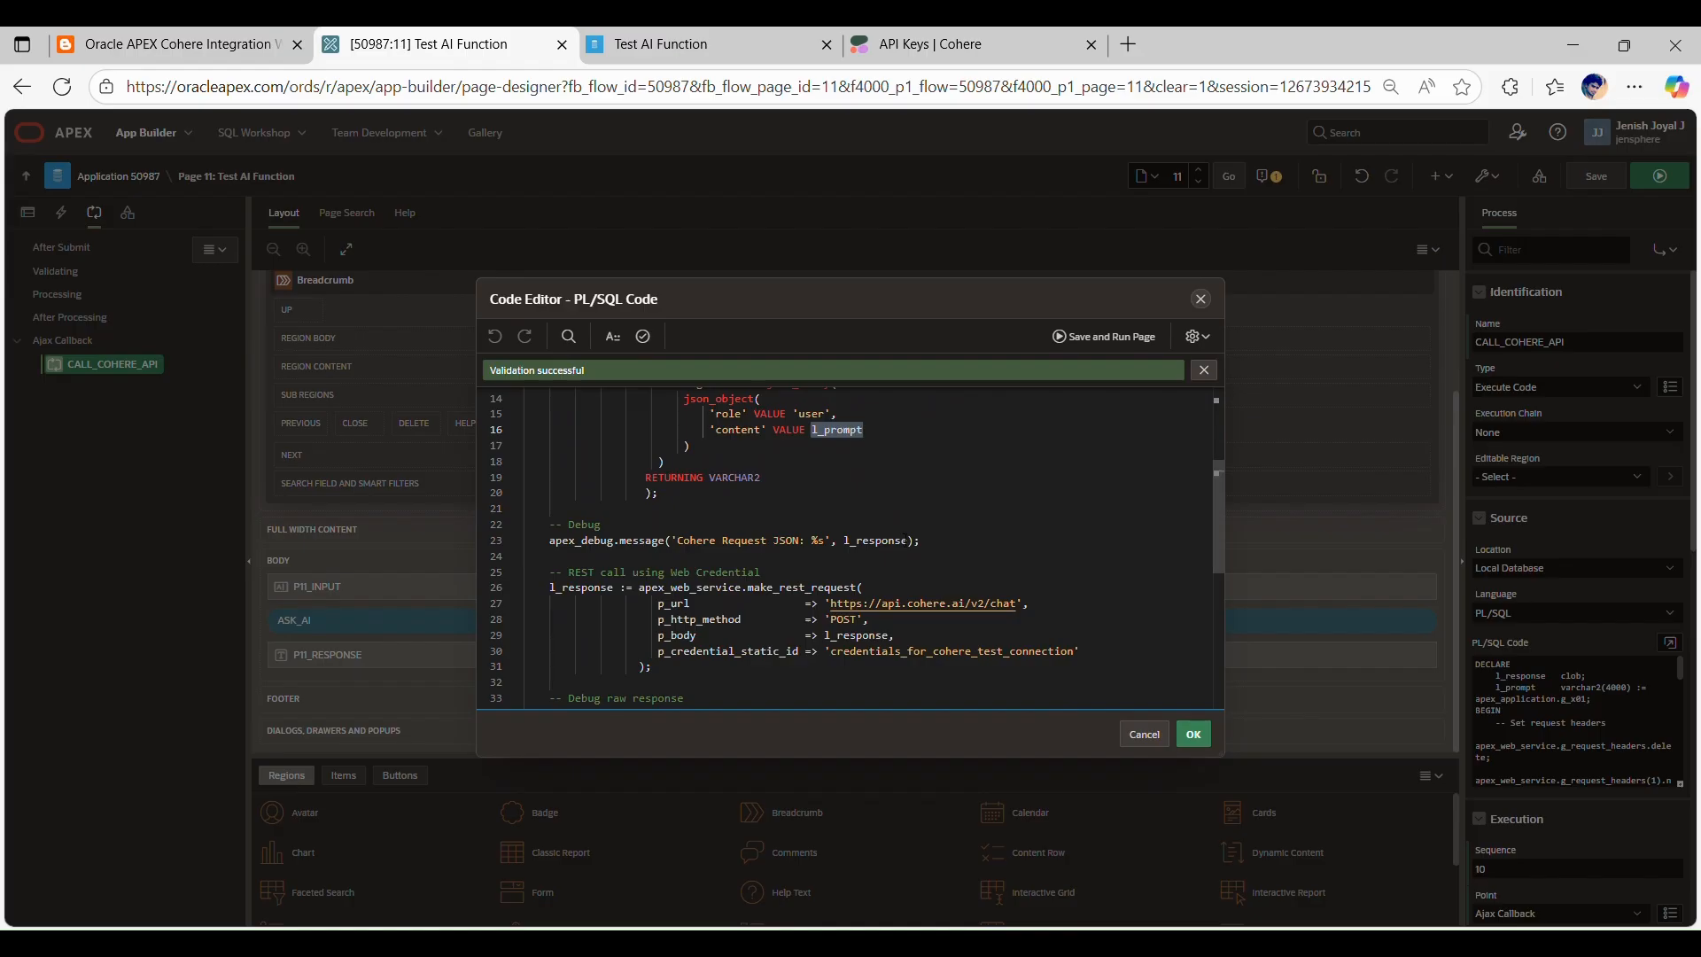
{"action": "left_click", "coordinate": [979, 549]}
{"action": "scroll", "coordinate": [978, 550], "scroll_direction": "down", "scroll_amount": 3}
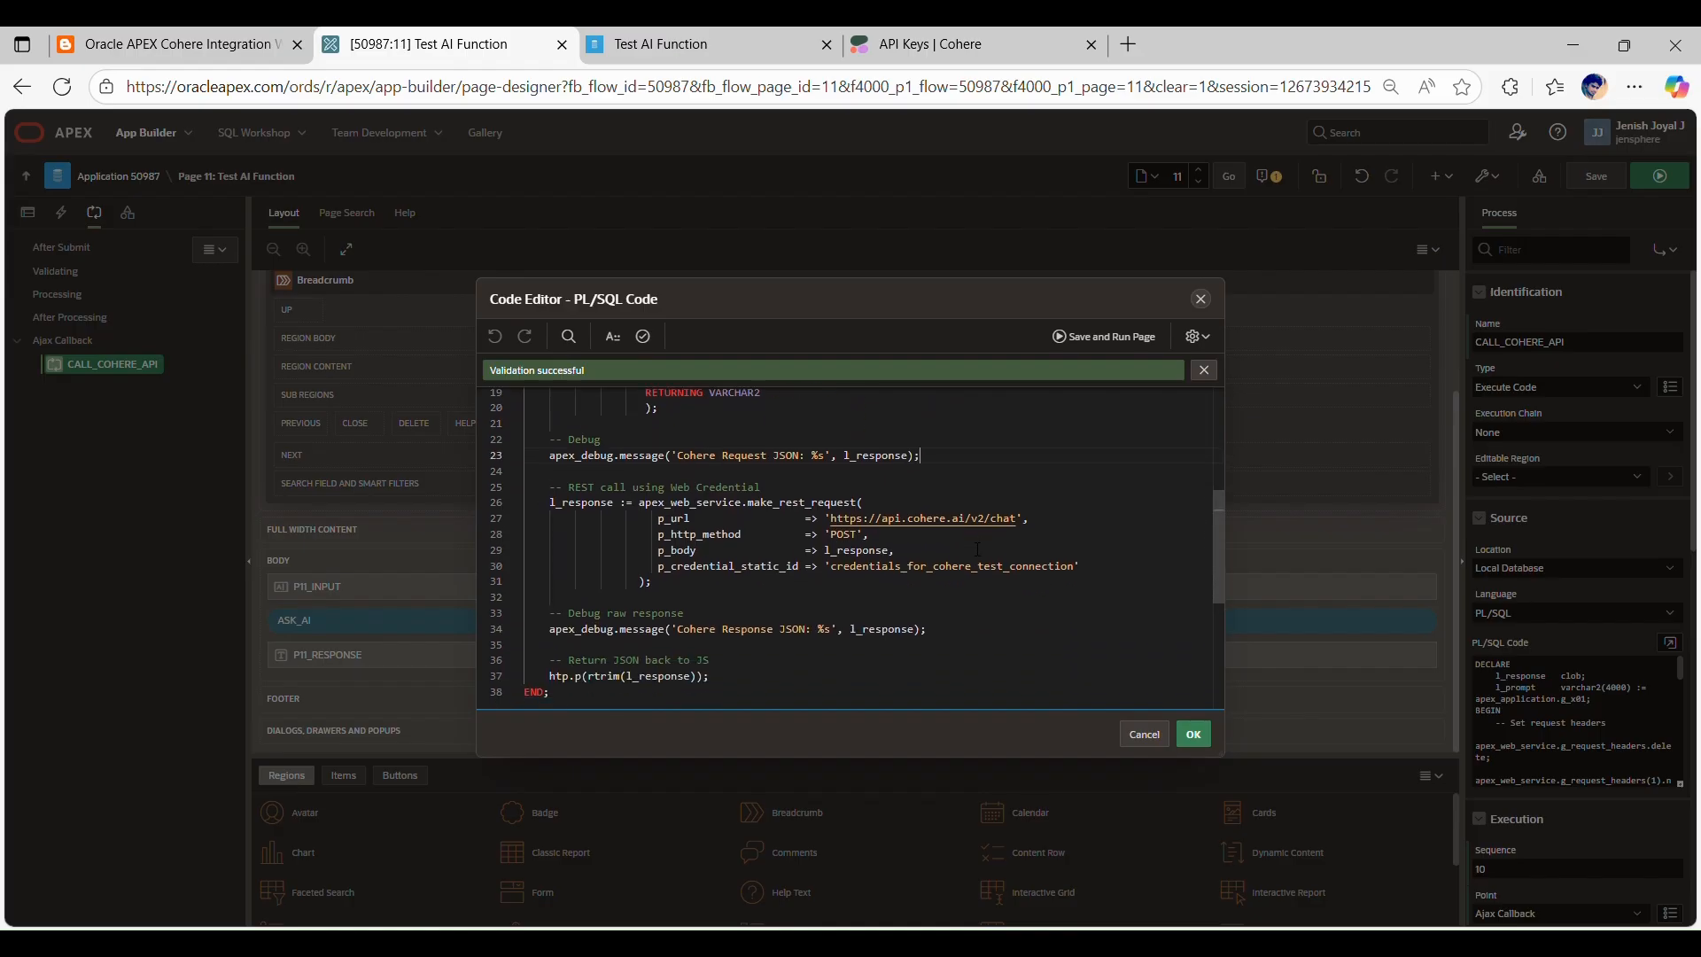
{"action": "scroll", "coordinate": [978, 549], "scroll_direction": "down", "scroll_amount": 2}
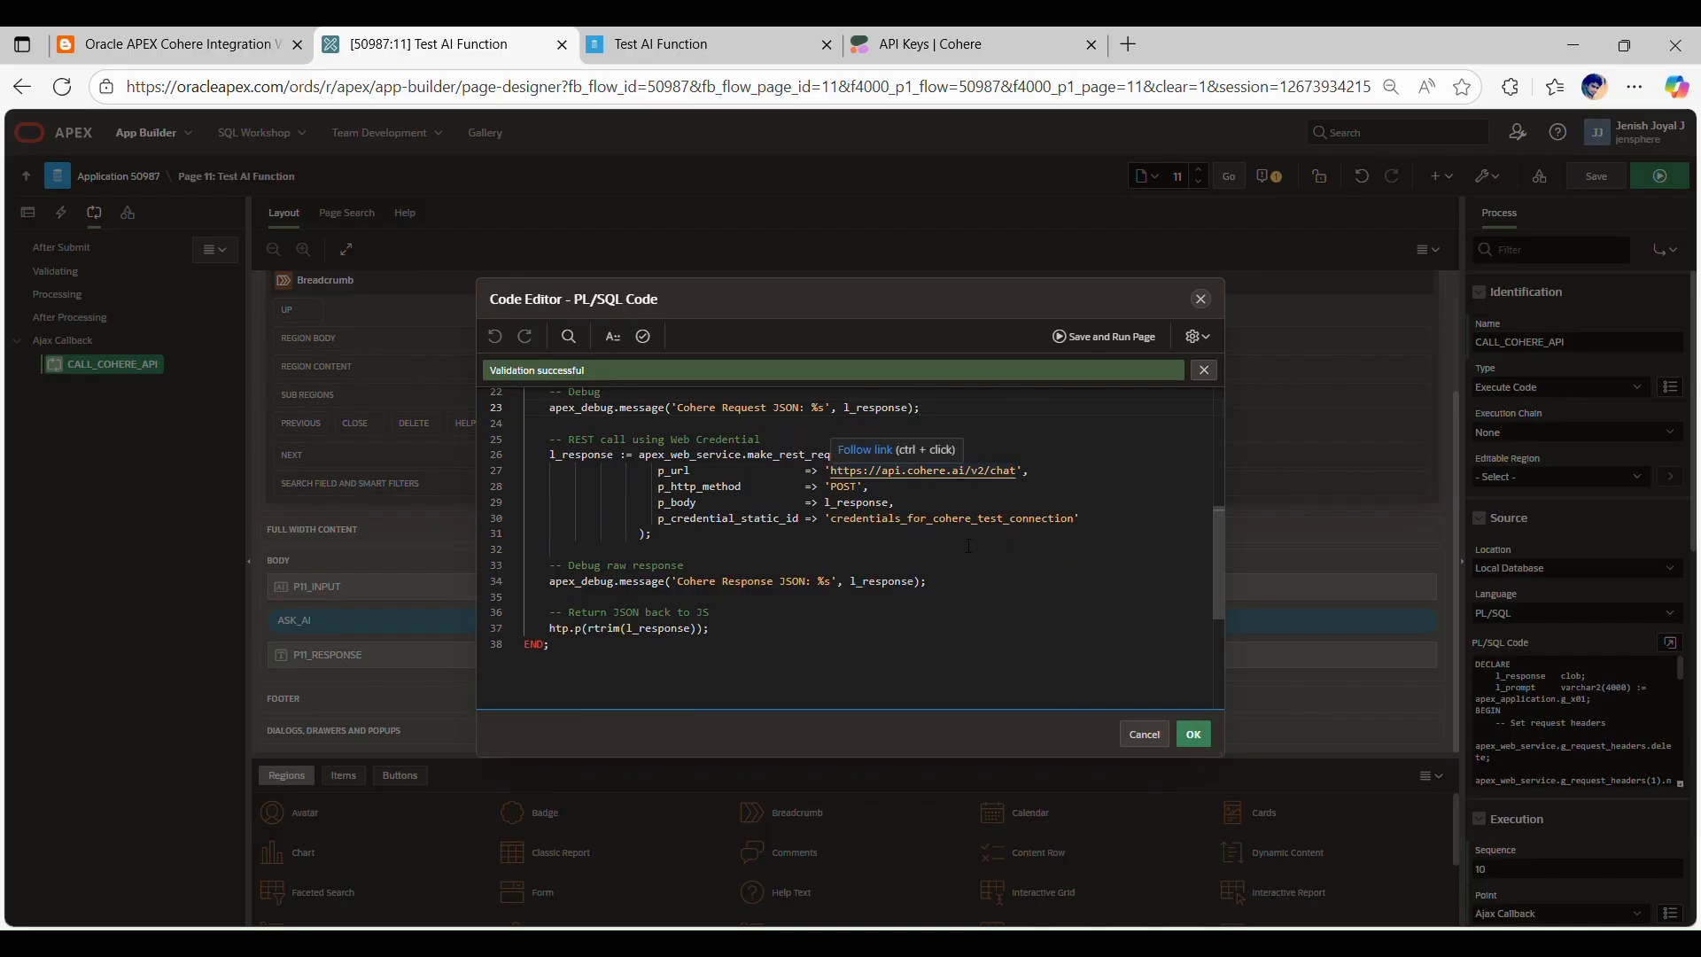
Step: Examine the callback's credential static ID, REST request and JSON payload, and accept the PL/SQL code
{"action": "double_click", "coordinate": [923, 523]}
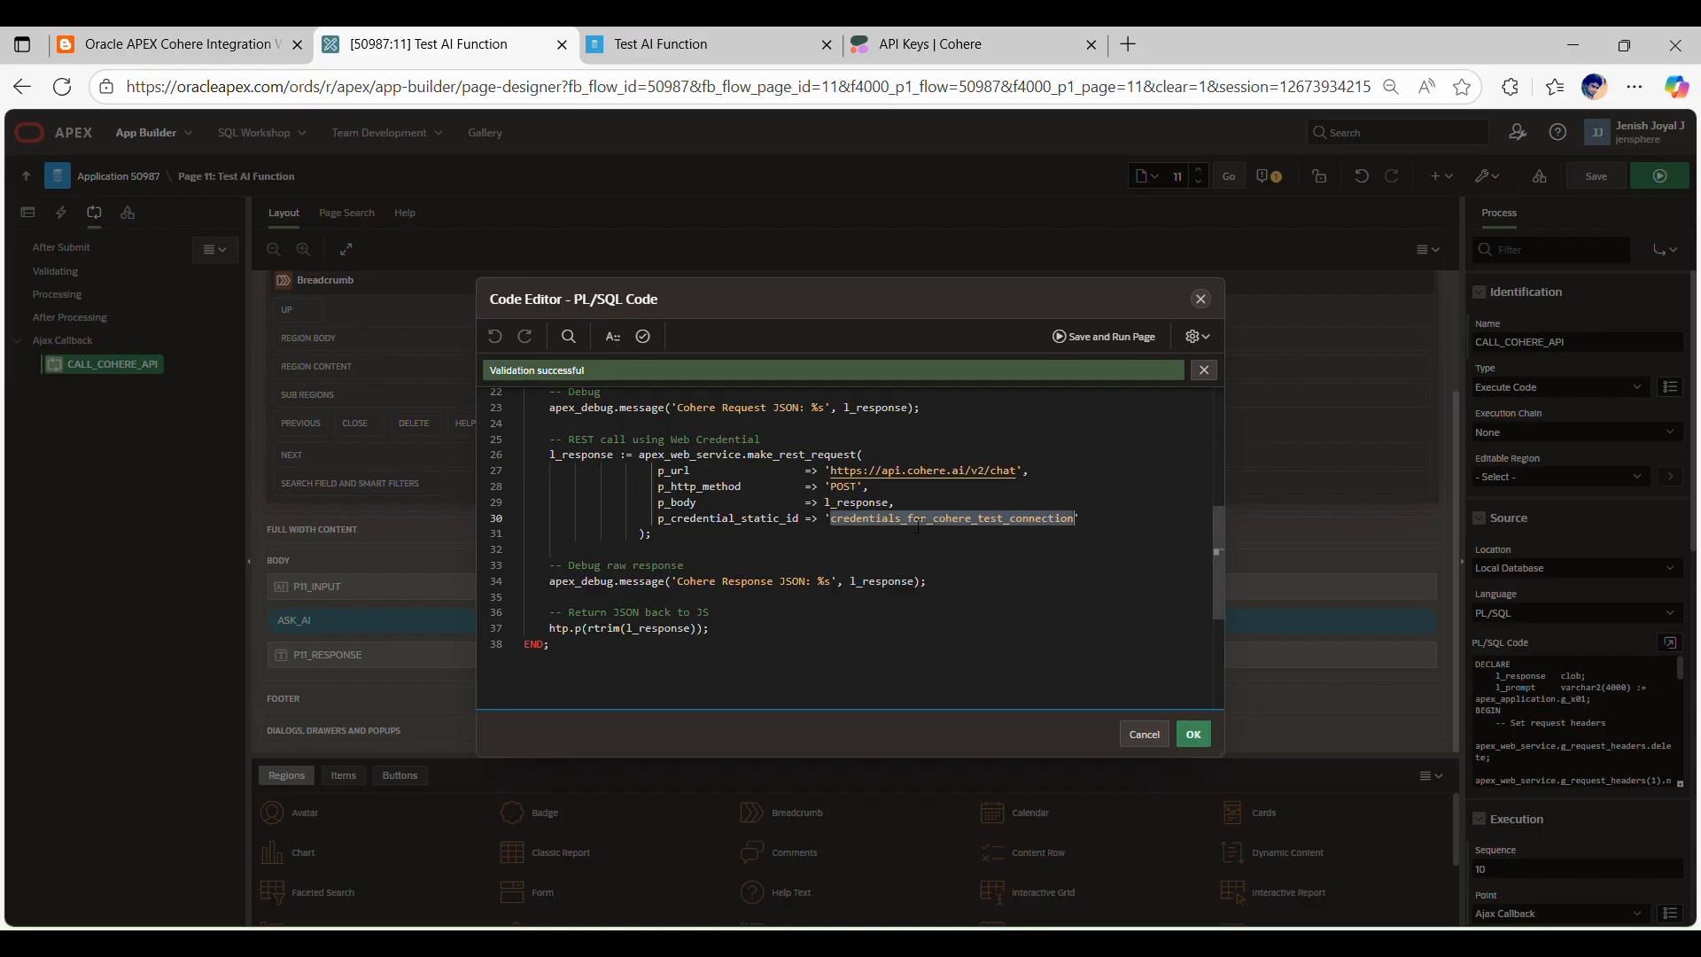
{"action": "scroll", "coordinate": [995, 537], "scroll_direction": "up", "scroll_amount": 1}
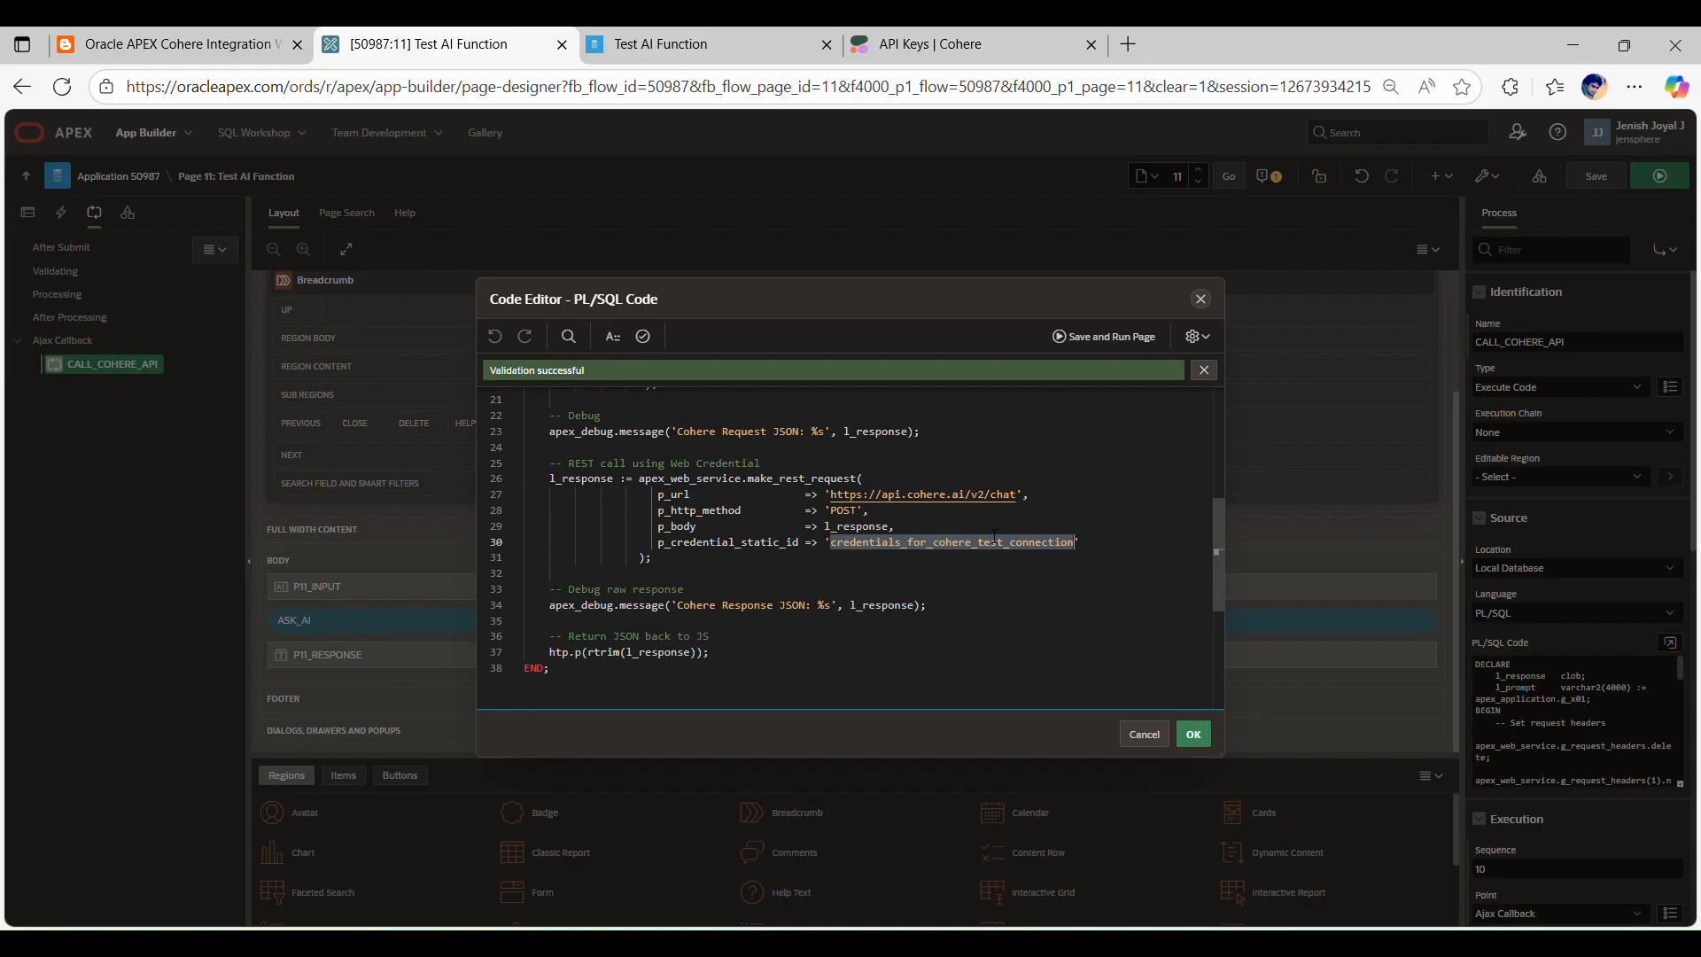
{"action": "left_click", "coordinate": [799, 564]}
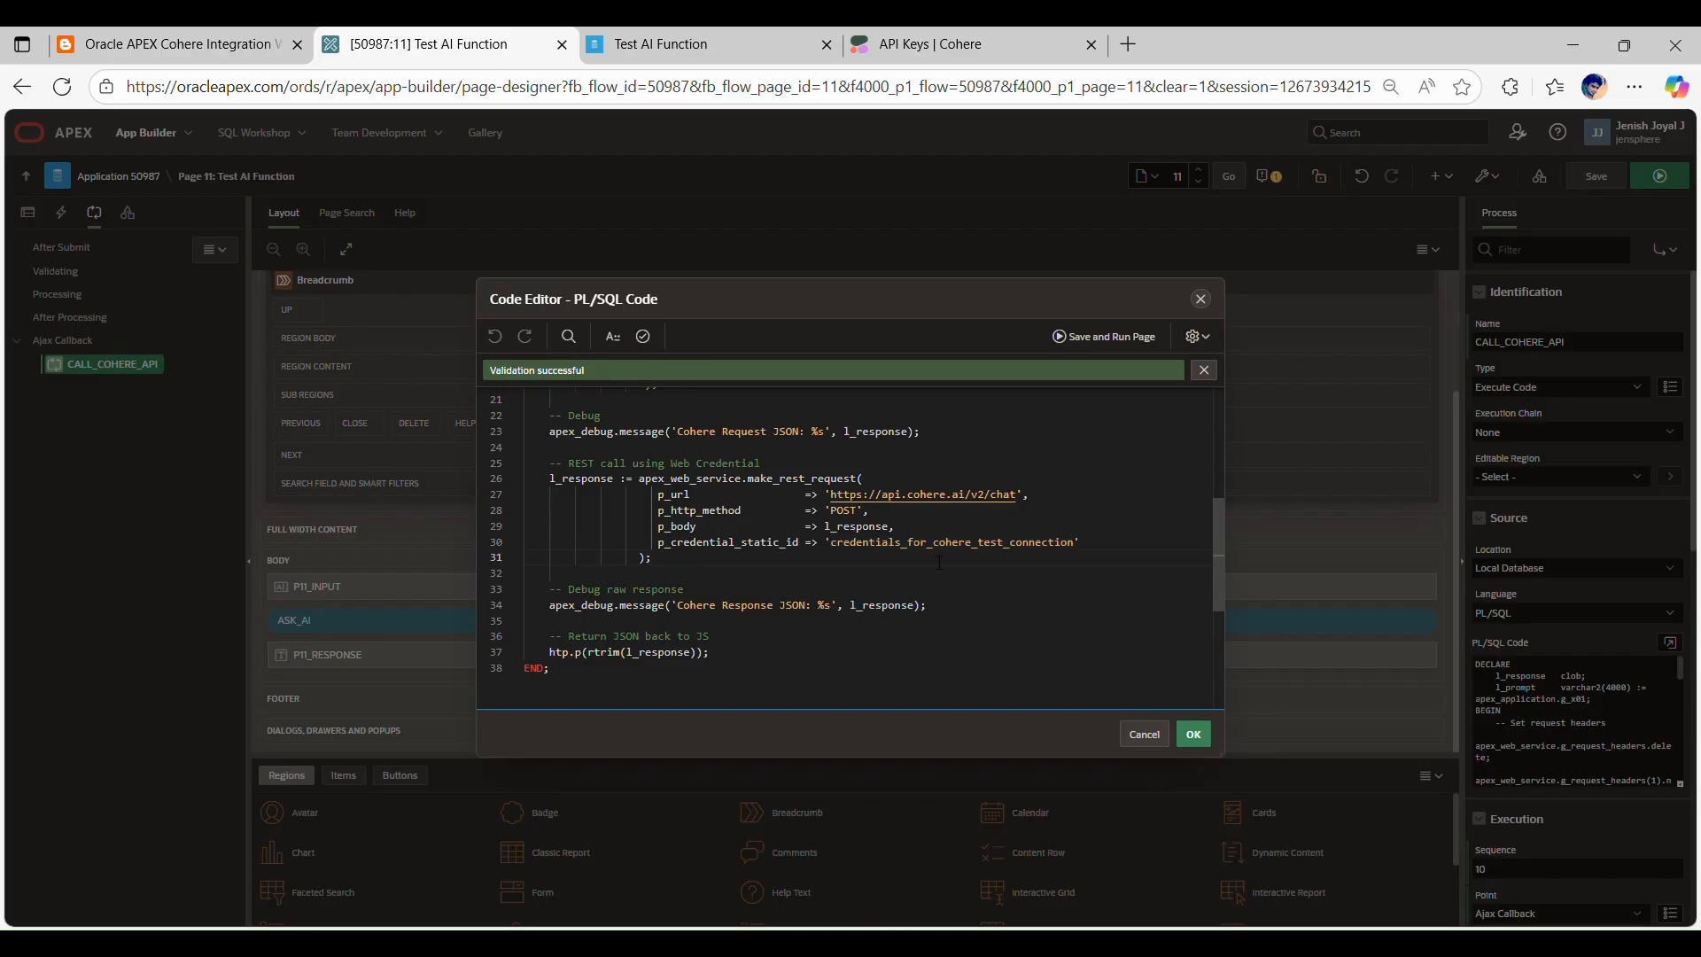
{"action": "scroll", "coordinate": [940, 562], "scroll_direction": "down", "scroll_amount": 3}
{"action": "scroll", "coordinate": [863, 508], "scroll_direction": "down", "scroll_amount": 2}
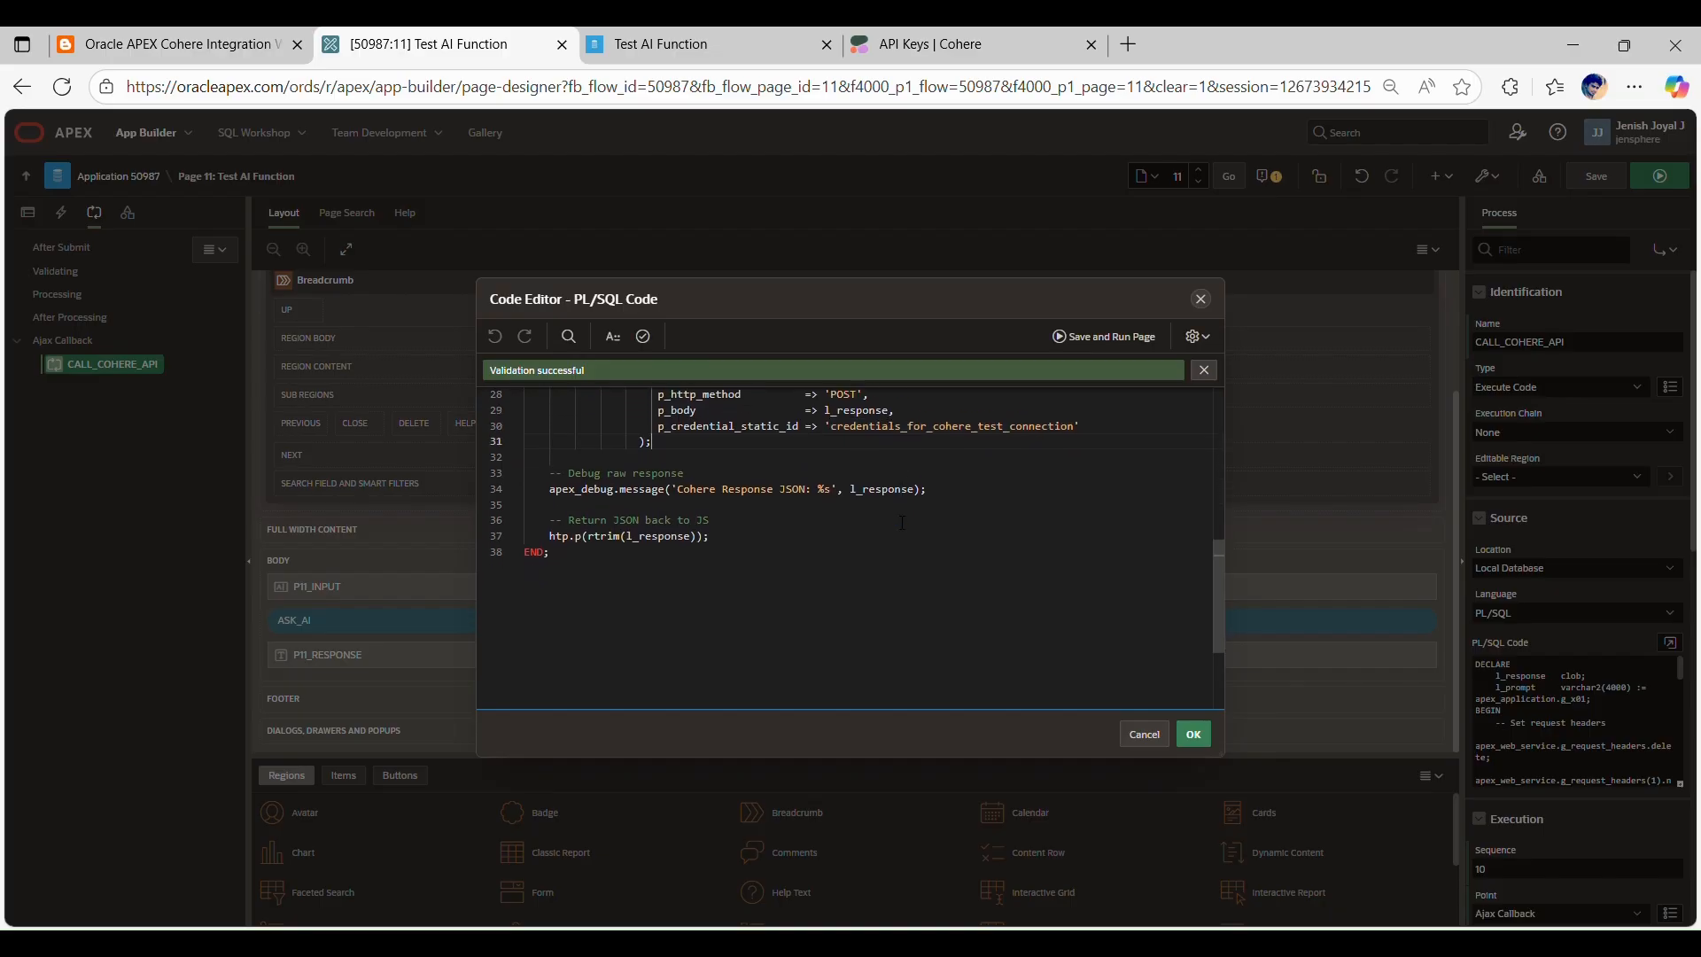
{"action": "scroll", "coordinate": [754, 622], "scroll_direction": "up", "scroll_amount": 15}
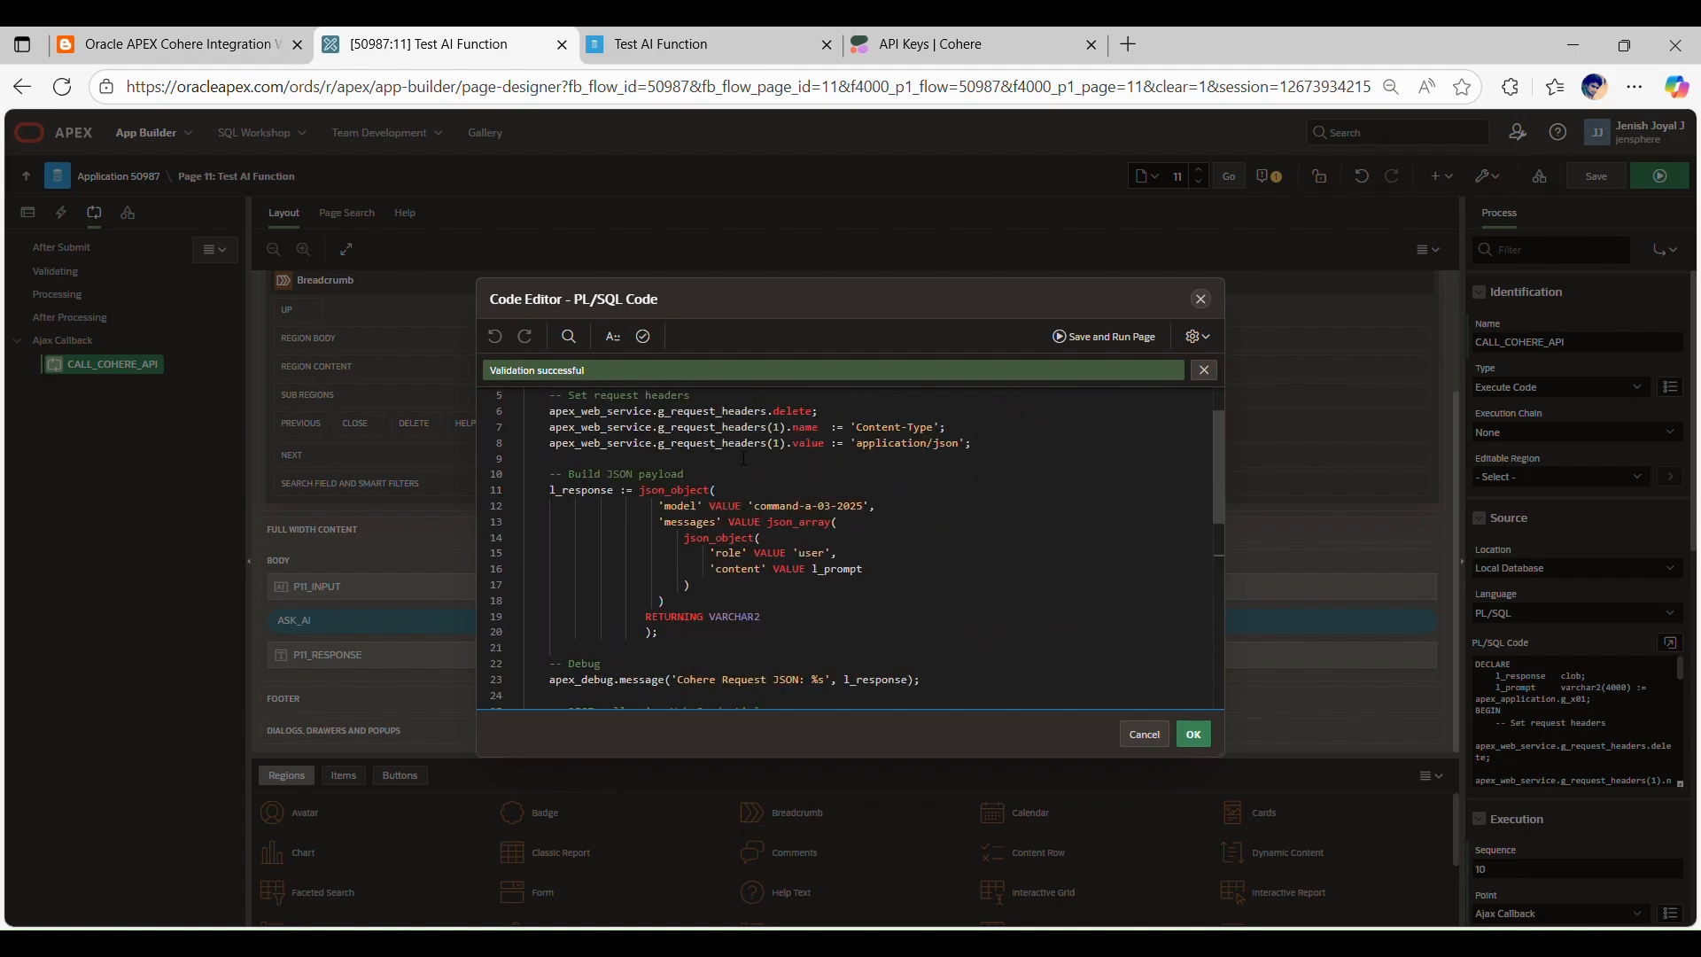
{"action": "scroll", "coordinate": [912, 463], "scroll_direction": "down", "scroll_amount": 12}
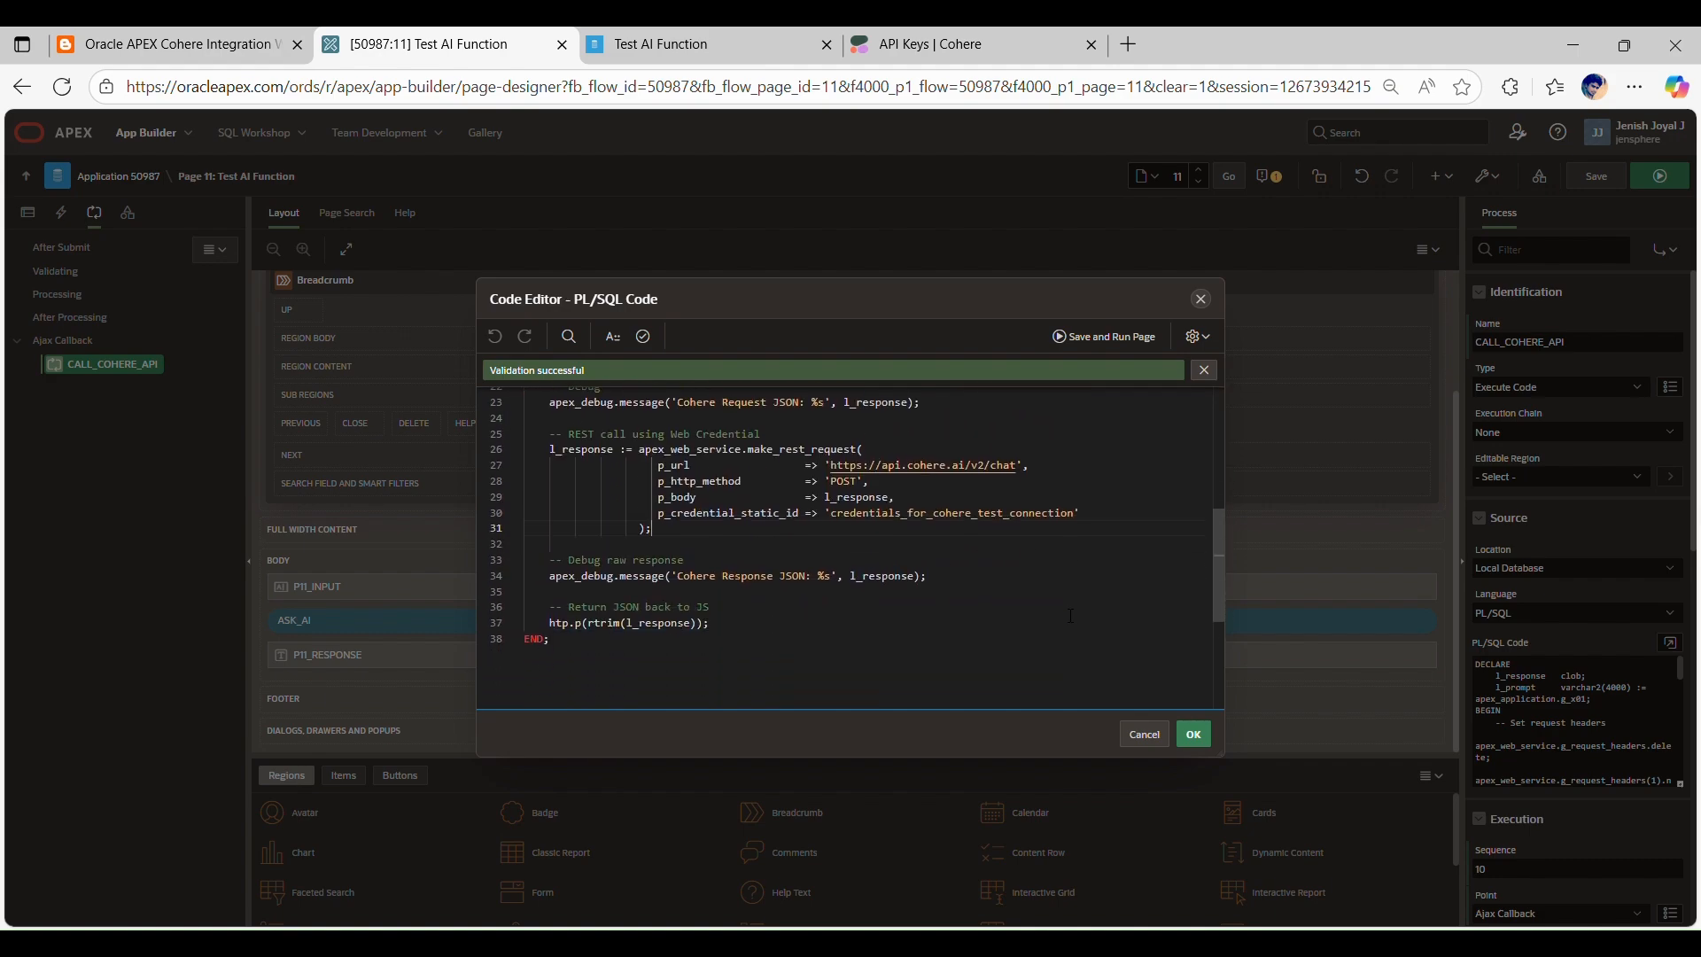
{"action": "scroll", "coordinate": [1002, 508], "scroll_direction": "up", "scroll_amount": 12}
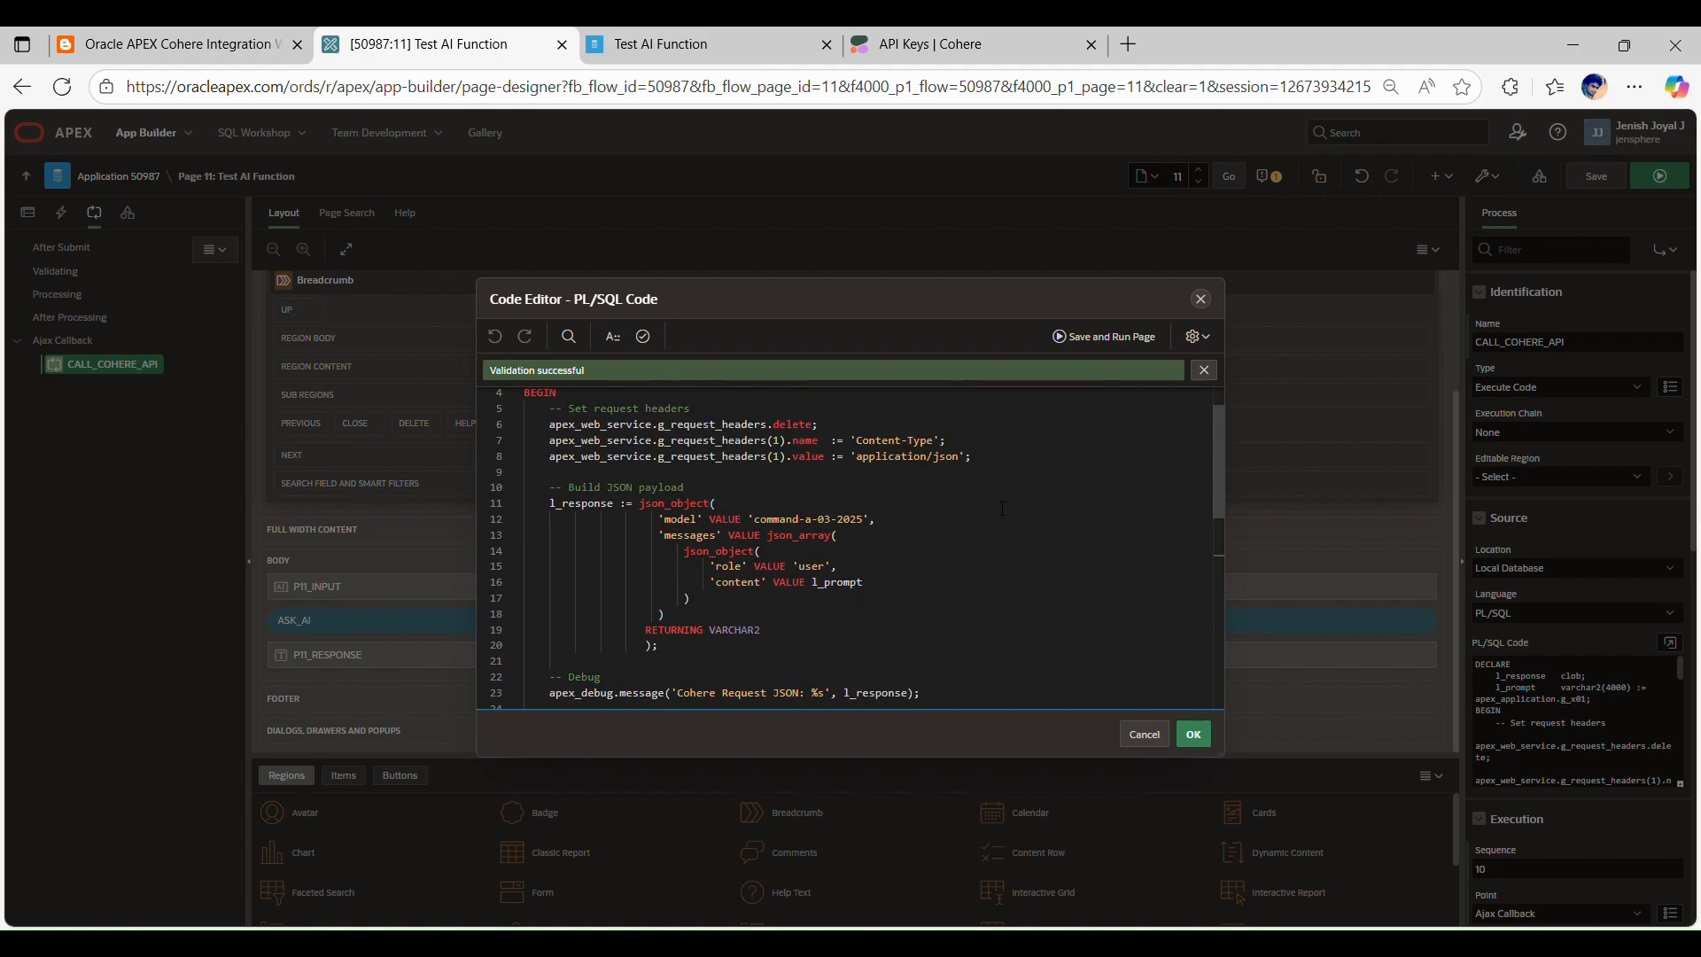
{"action": "left_click", "coordinate": [1187, 731]}
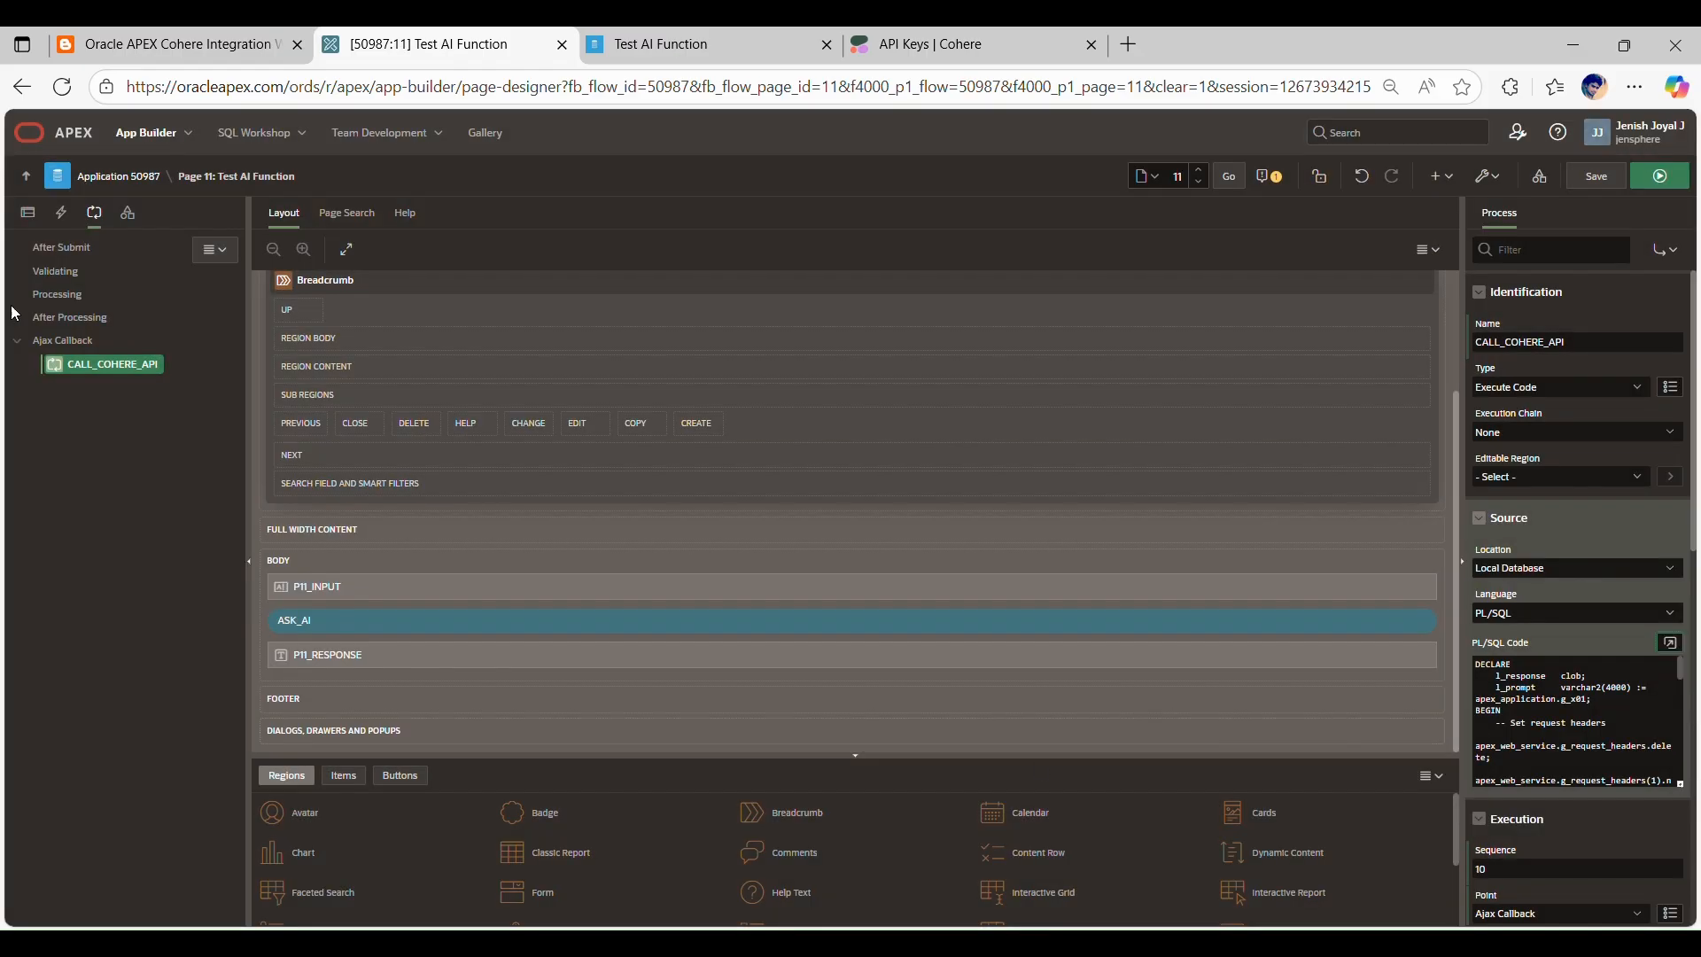
Step: Copy the callCohereAI JavaScript for the button from Step 4 of the blog post
{"action": "left_click", "coordinate": [27, 212]}
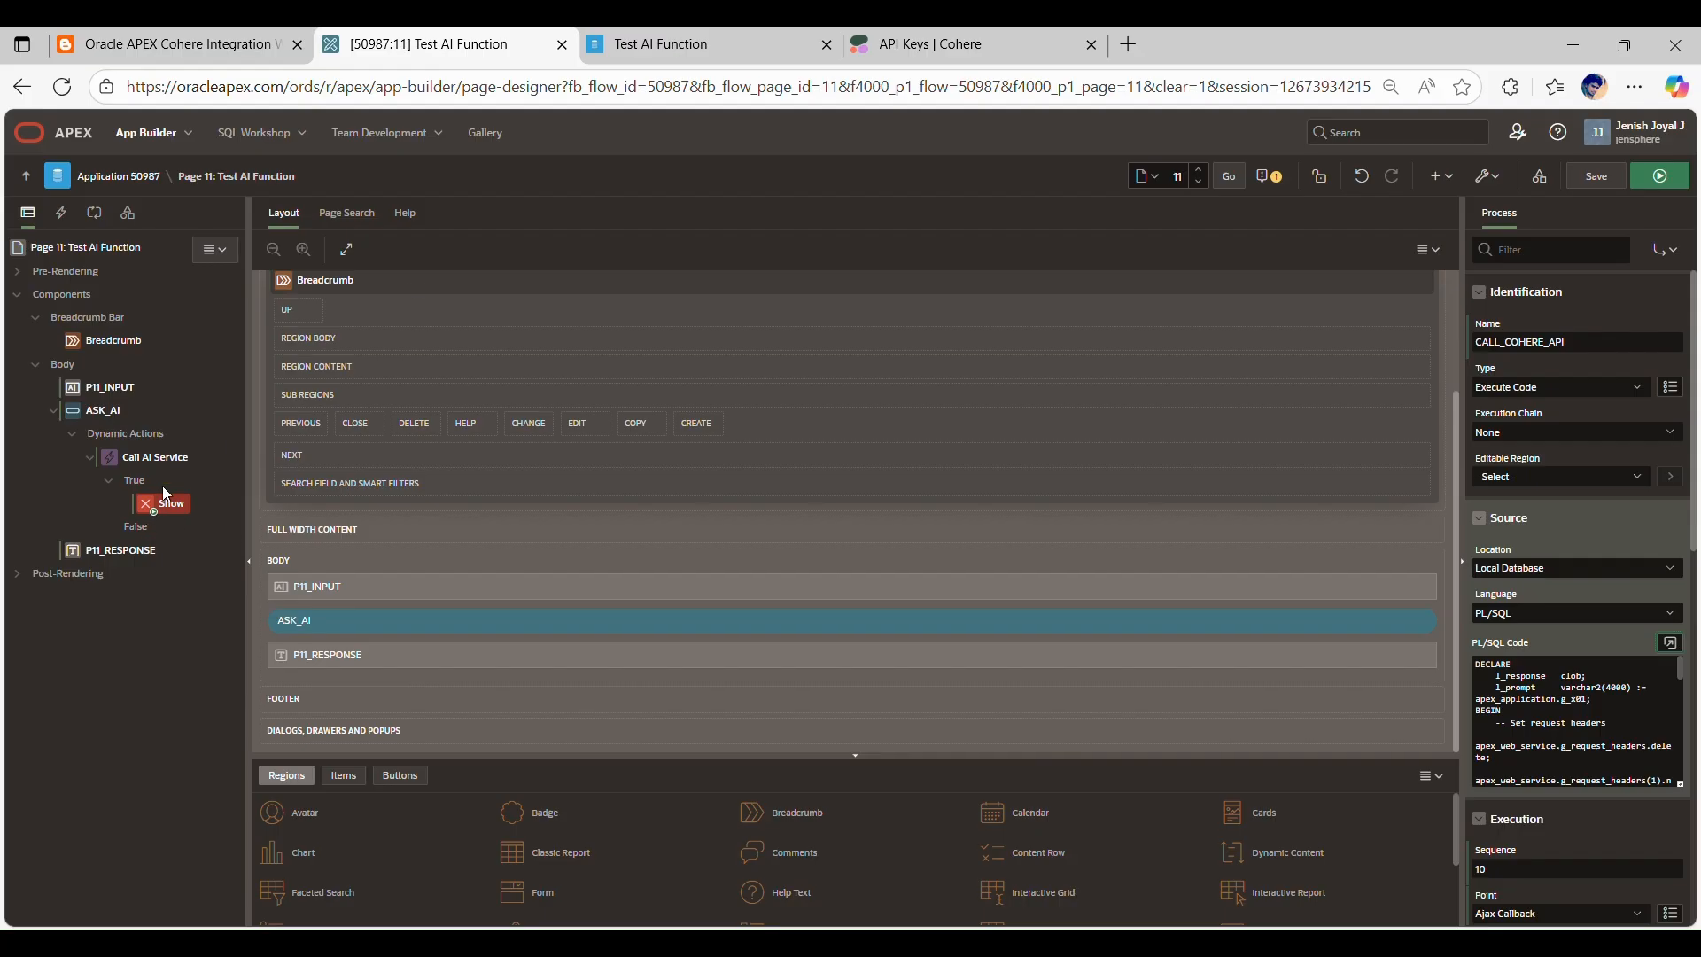
{"action": "left_click", "coordinate": [169, 42]}
{"action": "scroll", "coordinate": [506, 624], "scroll_direction": "up", "scroll_amount": 6}
{"action": "scroll", "coordinate": [996, 676], "scroll_direction": "down", "scroll_amount": 1}
{"action": "scroll", "coordinate": [1000, 681], "scroll_direction": "down", "scroll_amount": 2}
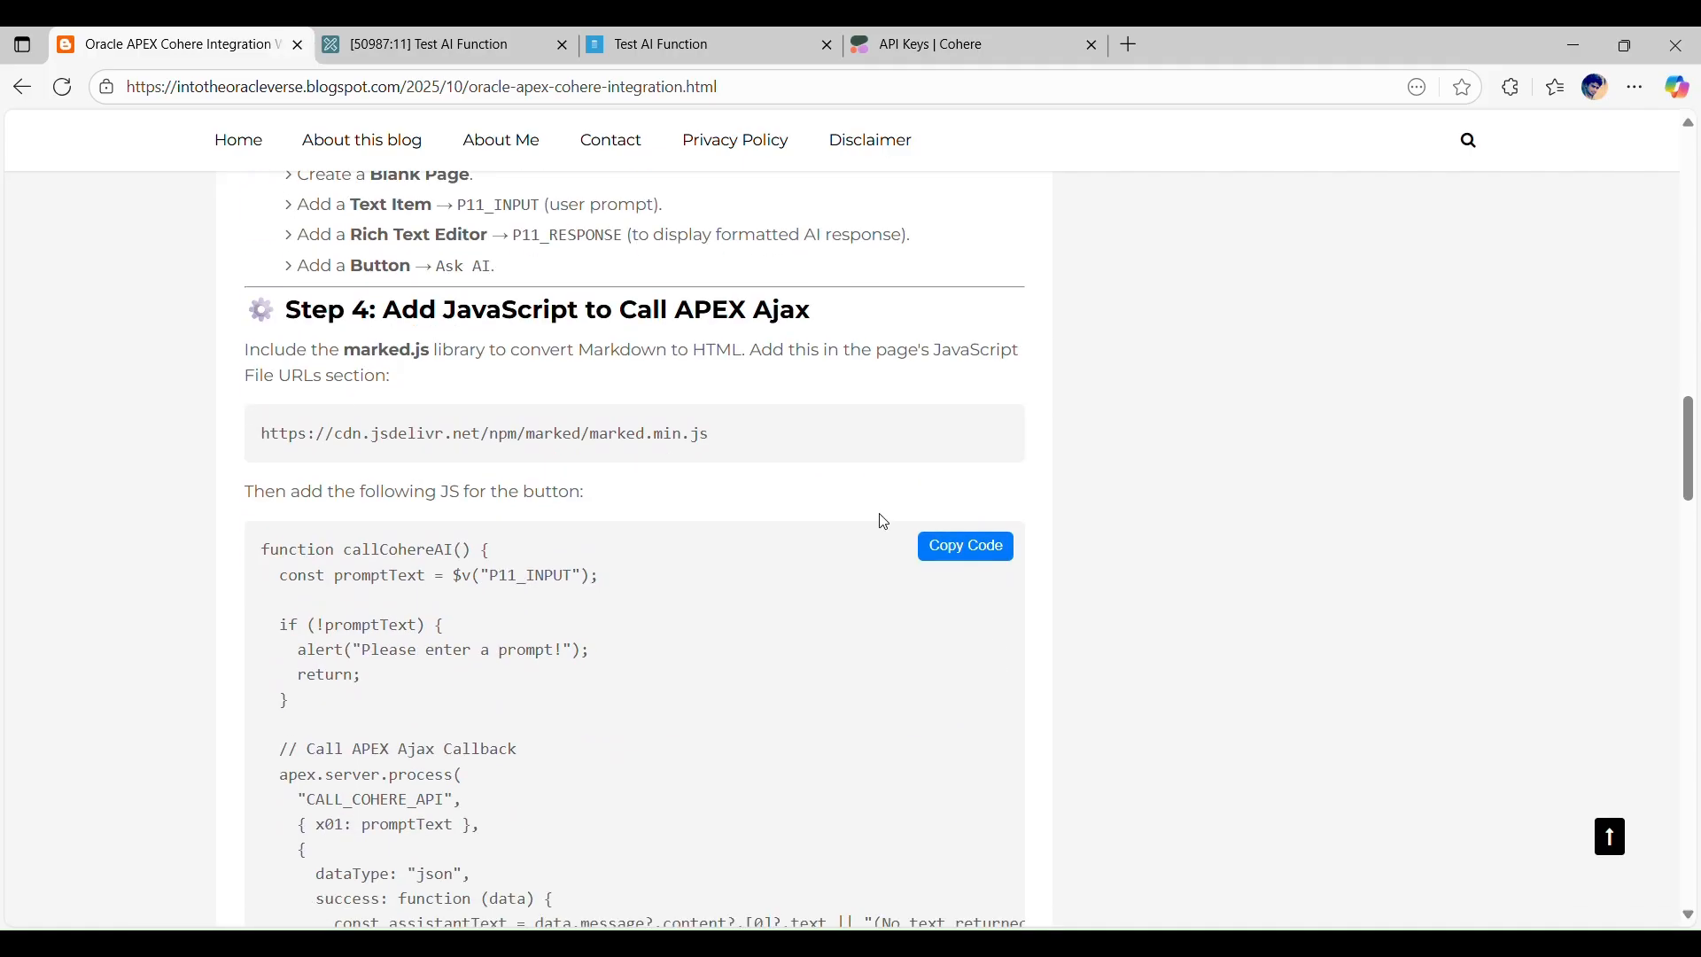
{"action": "left_click", "coordinate": [945, 544]}
Step: Change the Call AI Service dynamic action's True action from Show to Execute JavaScript Code and paste the copied callCohereAI code into it
{"action": "left_click", "coordinate": [448, 37]}
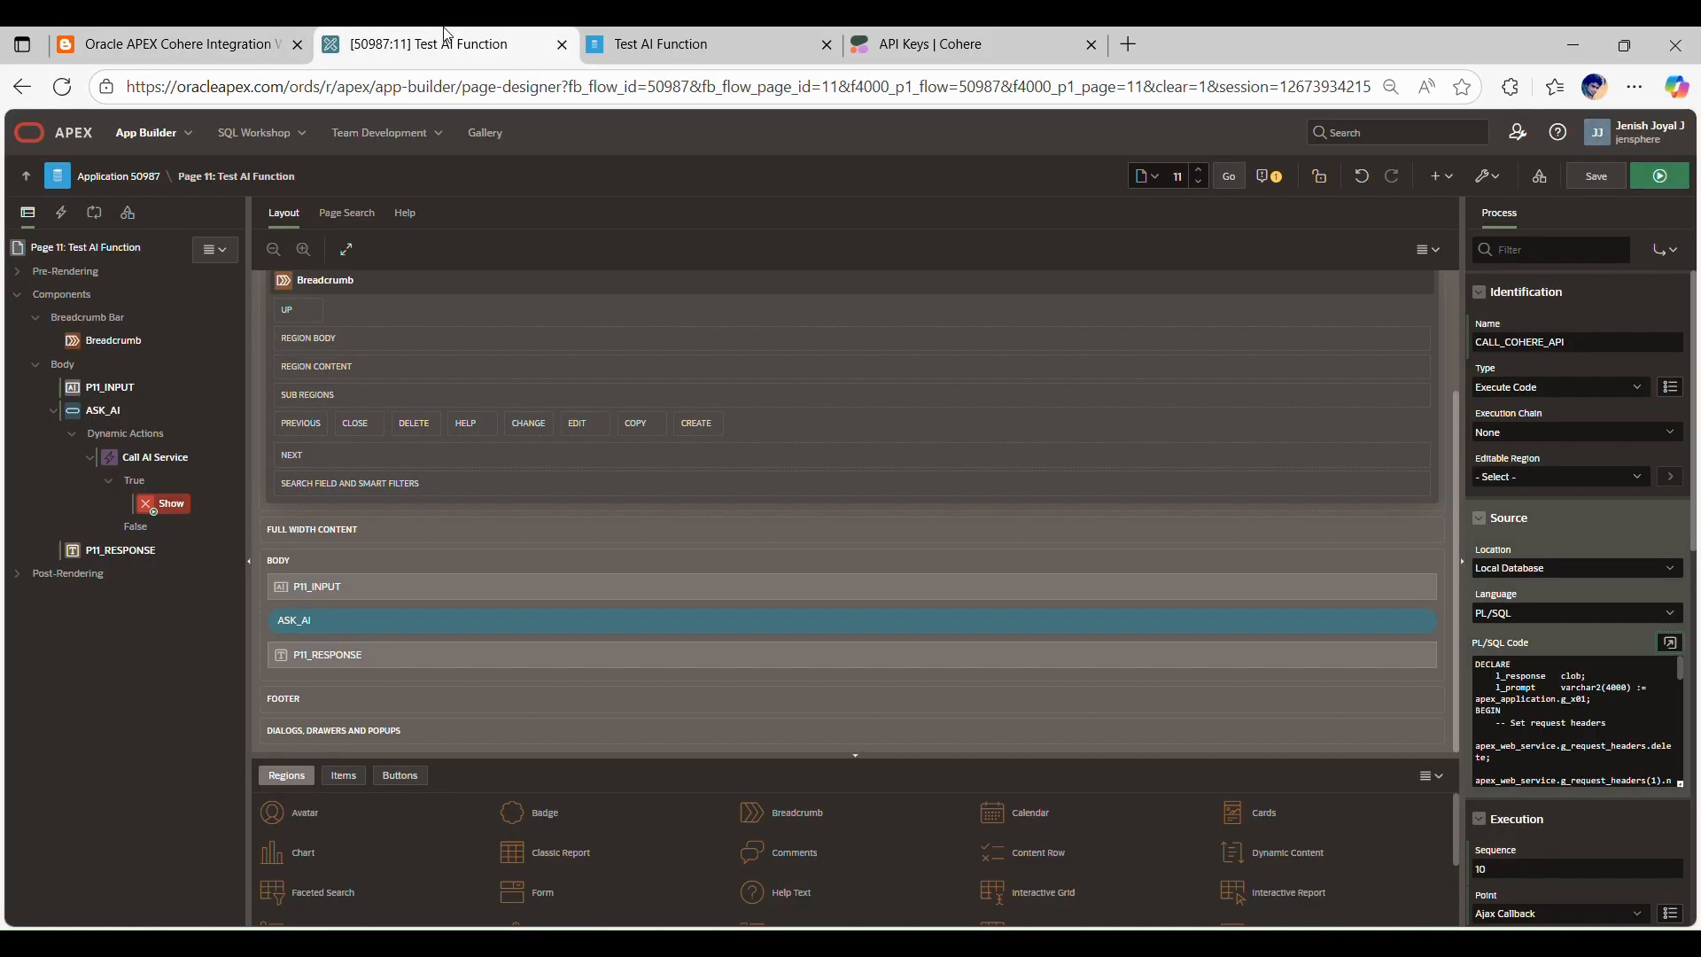
{"action": "left_click", "coordinate": [186, 501]}
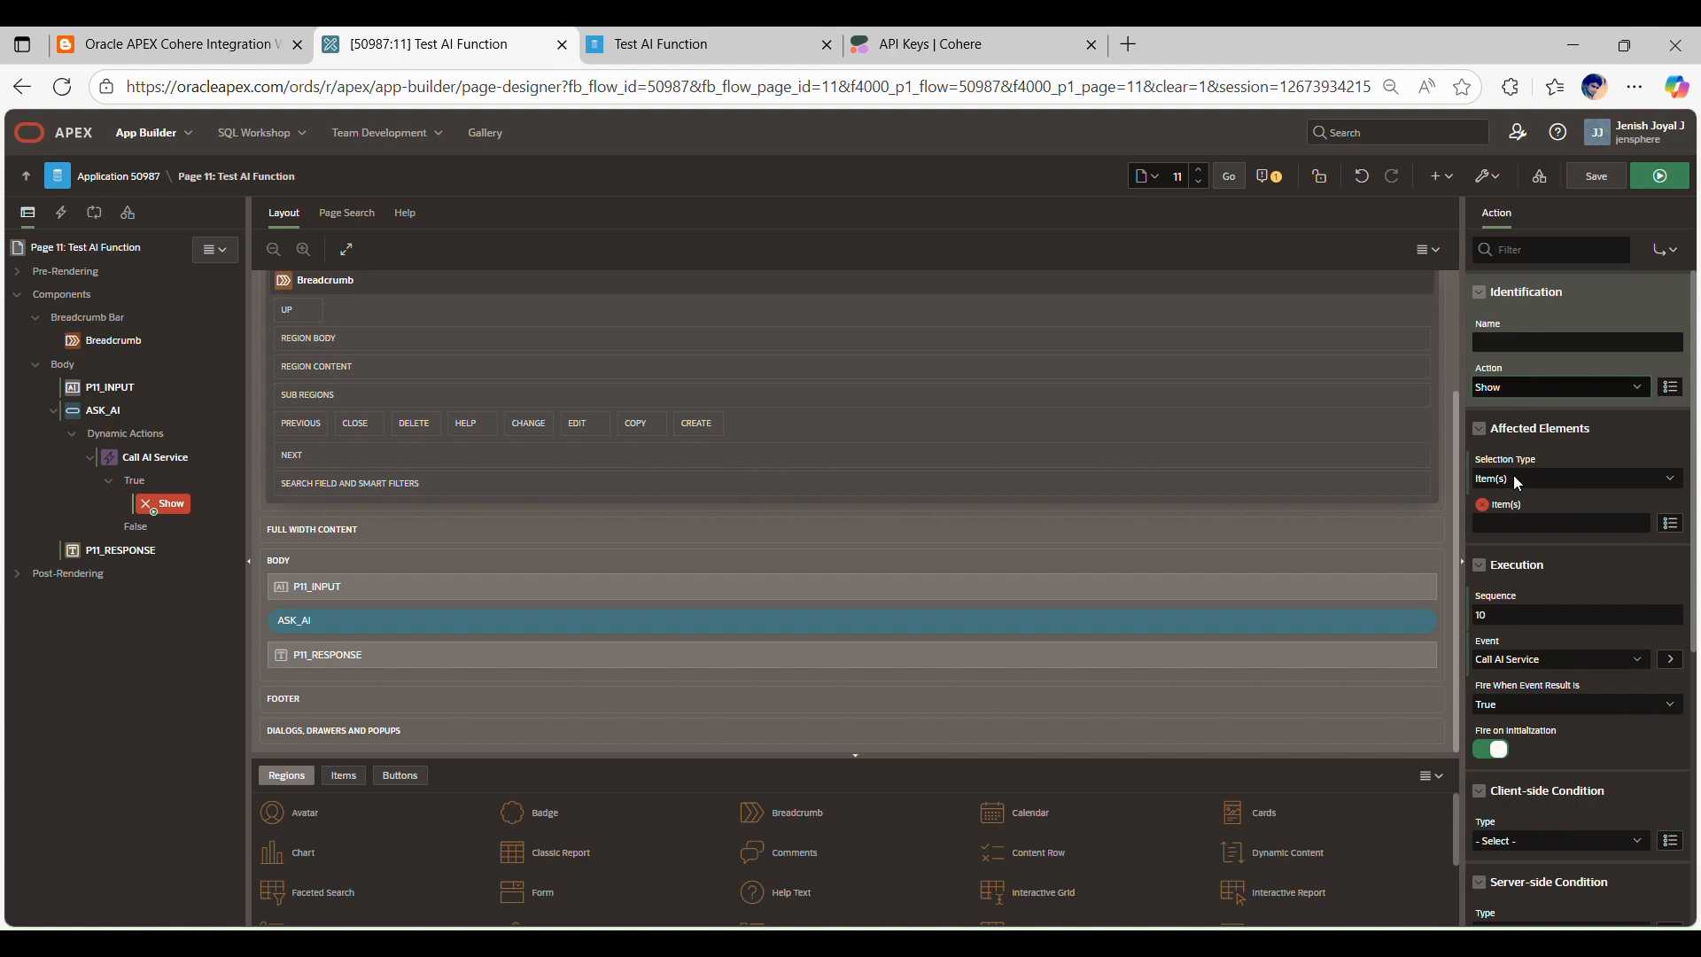
{"action": "left_click", "coordinate": [1526, 498]}
{"action": "left_click", "coordinate": [1671, 463]}
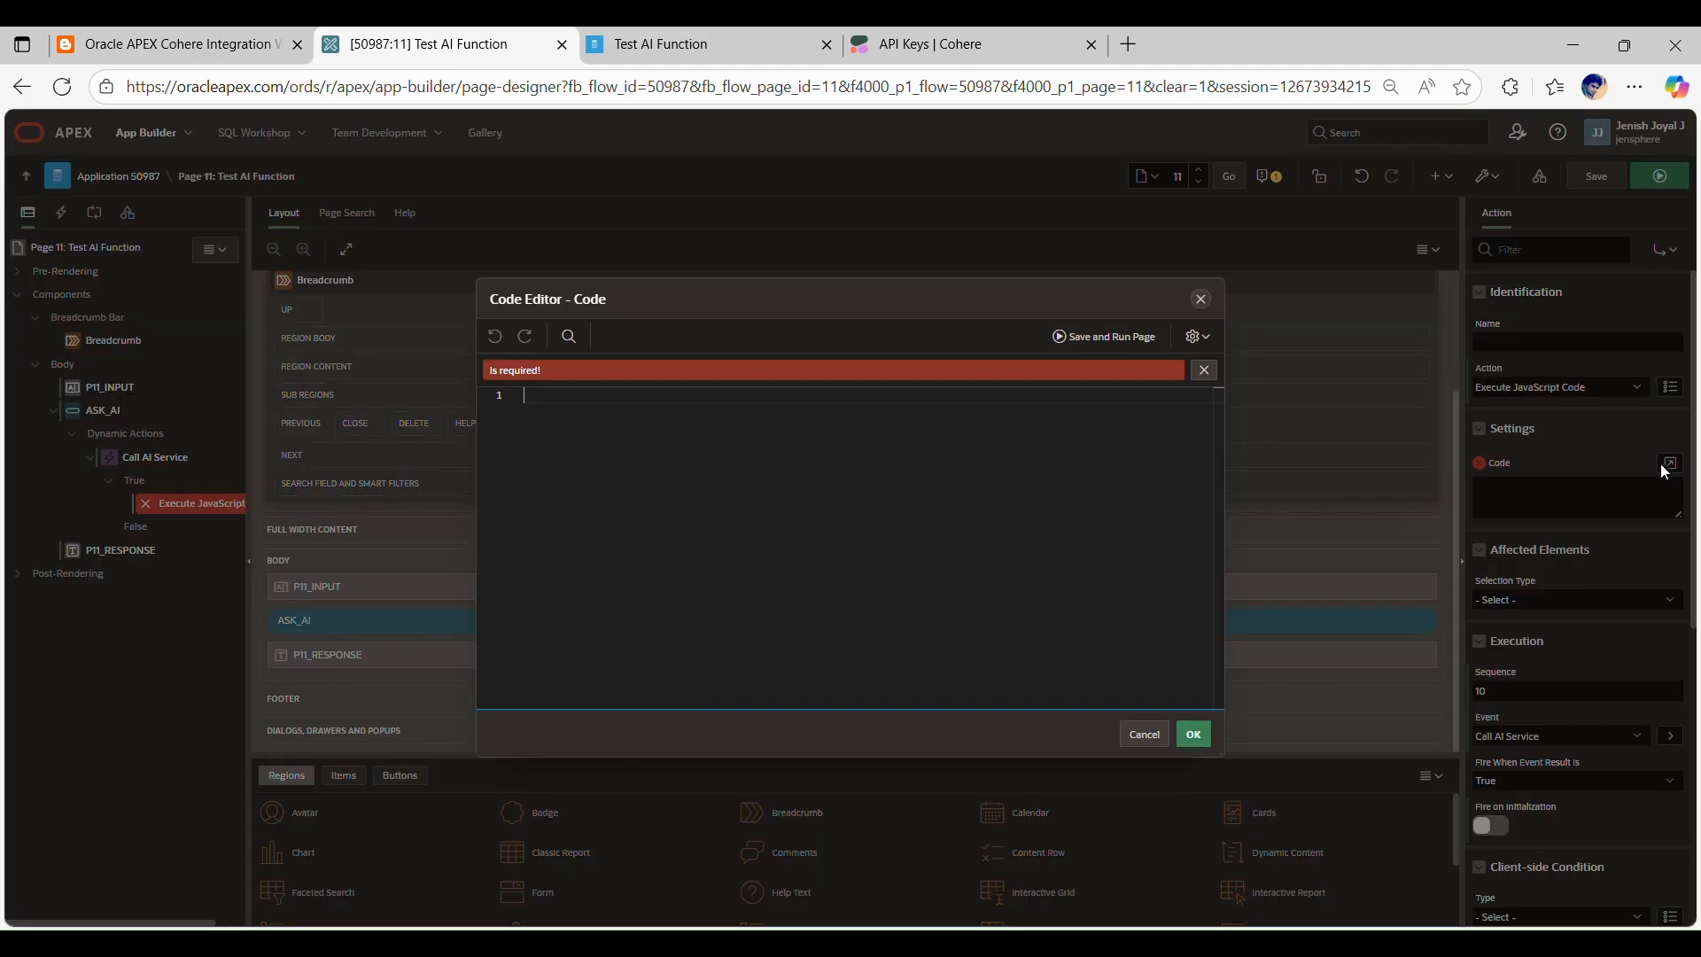
{"action": "key", "text": "ctrl+v"}
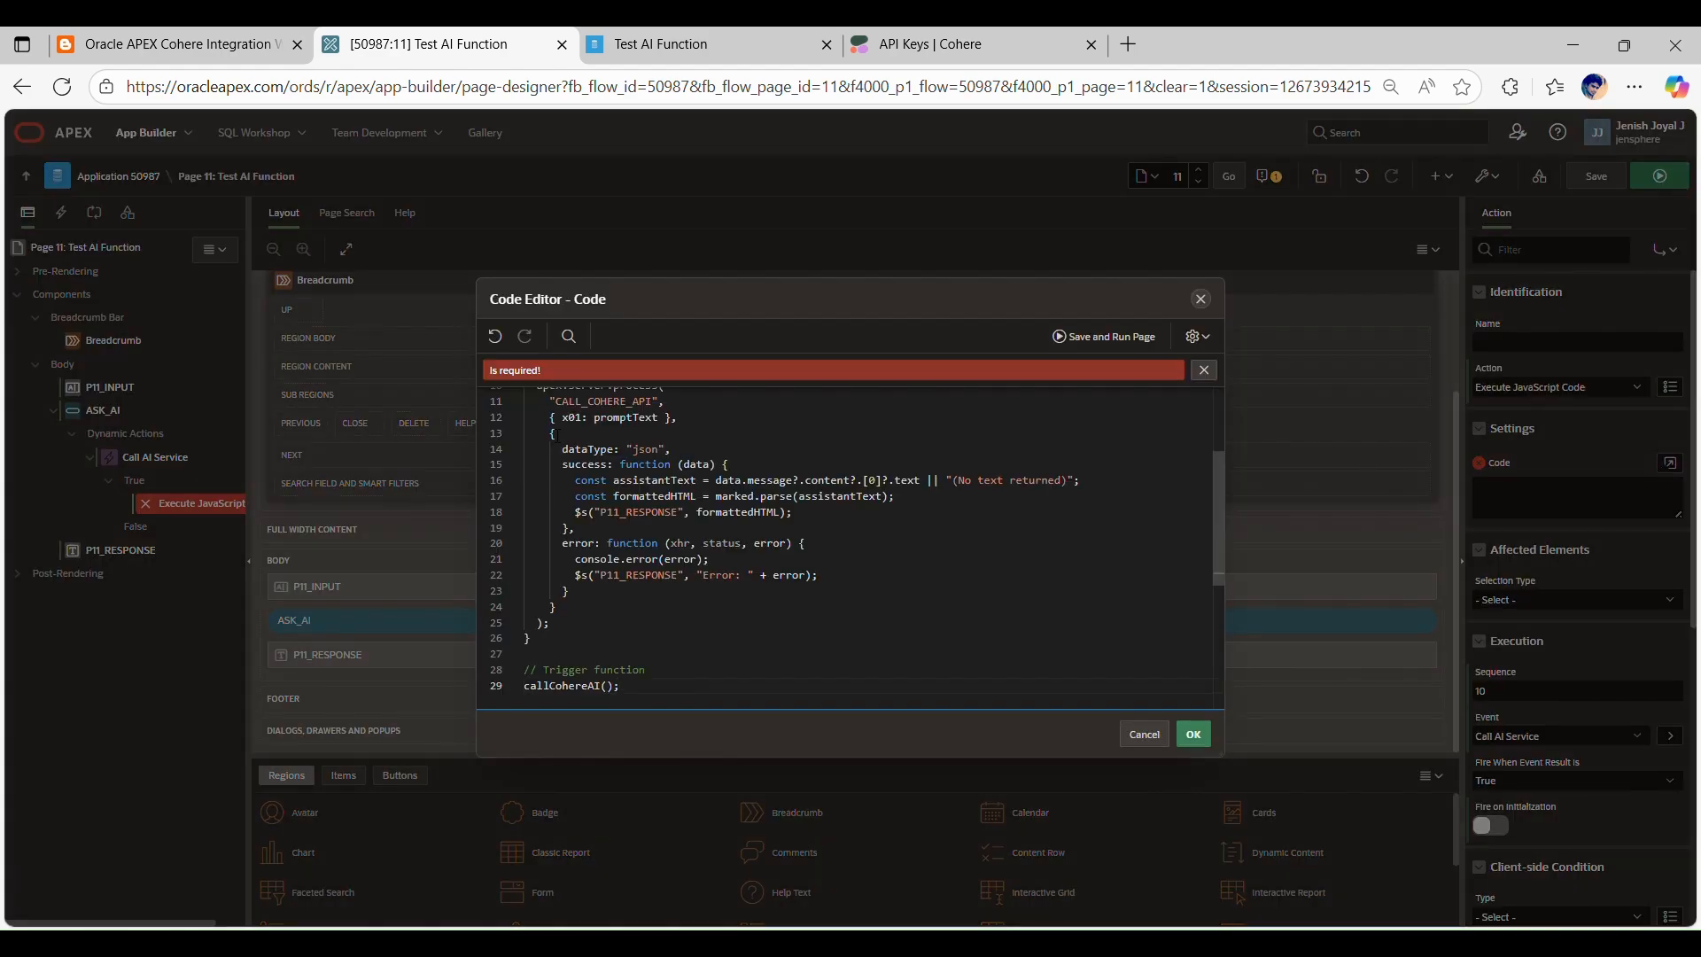
Step: Examine the pasted JavaScript's prompt check, CALL_COHERE_API call, assistantText and formattedHTML handling, and trigger function
{"action": "scroll", "coordinate": [715, 514], "scroll_direction": "up", "scroll_amount": 4}
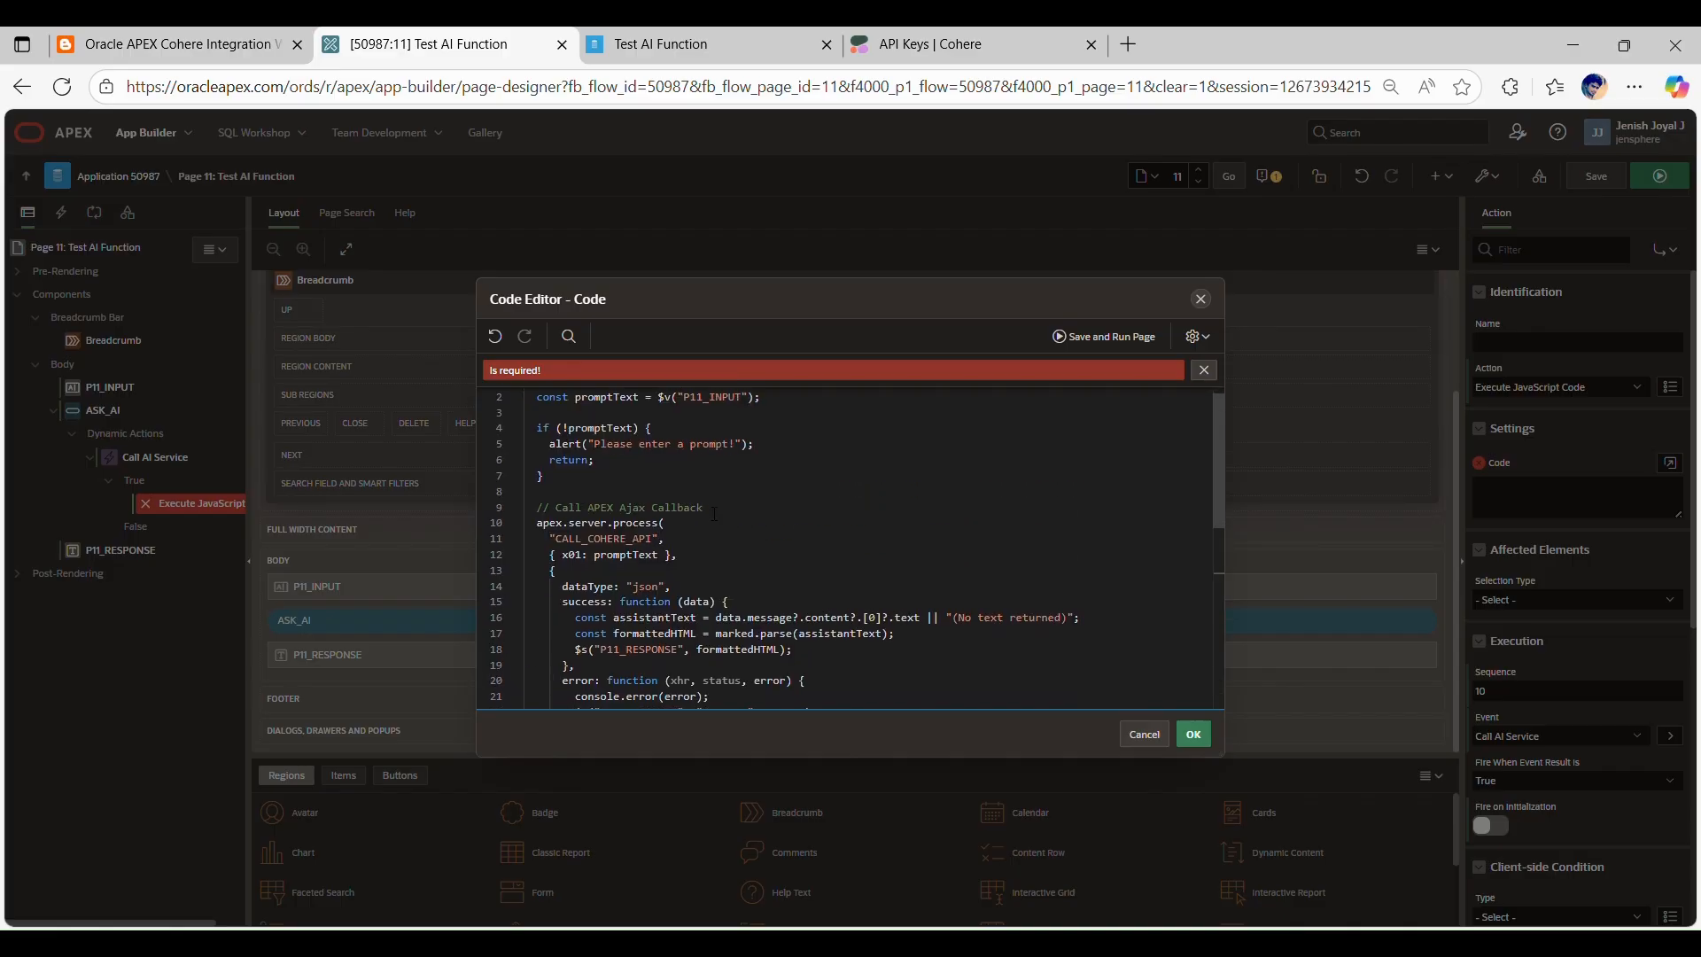
{"action": "scroll", "coordinate": [715, 514], "scroll_direction": "down", "scroll_amount": 5}
{"action": "scroll", "coordinate": [714, 514], "scroll_direction": "up", "scroll_amount": 4}
{"action": "scroll", "coordinate": [752, 676], "scroll_direction": "down", "scroll_amount": 2}
{"action": "scroll", "coordinate": [751, 675], "scroll_direction": "down", "scroll_amount": 1}
{"action": "left_click_drag", "start_coordinate": [658, 635], "coordinate": [523, 606]}
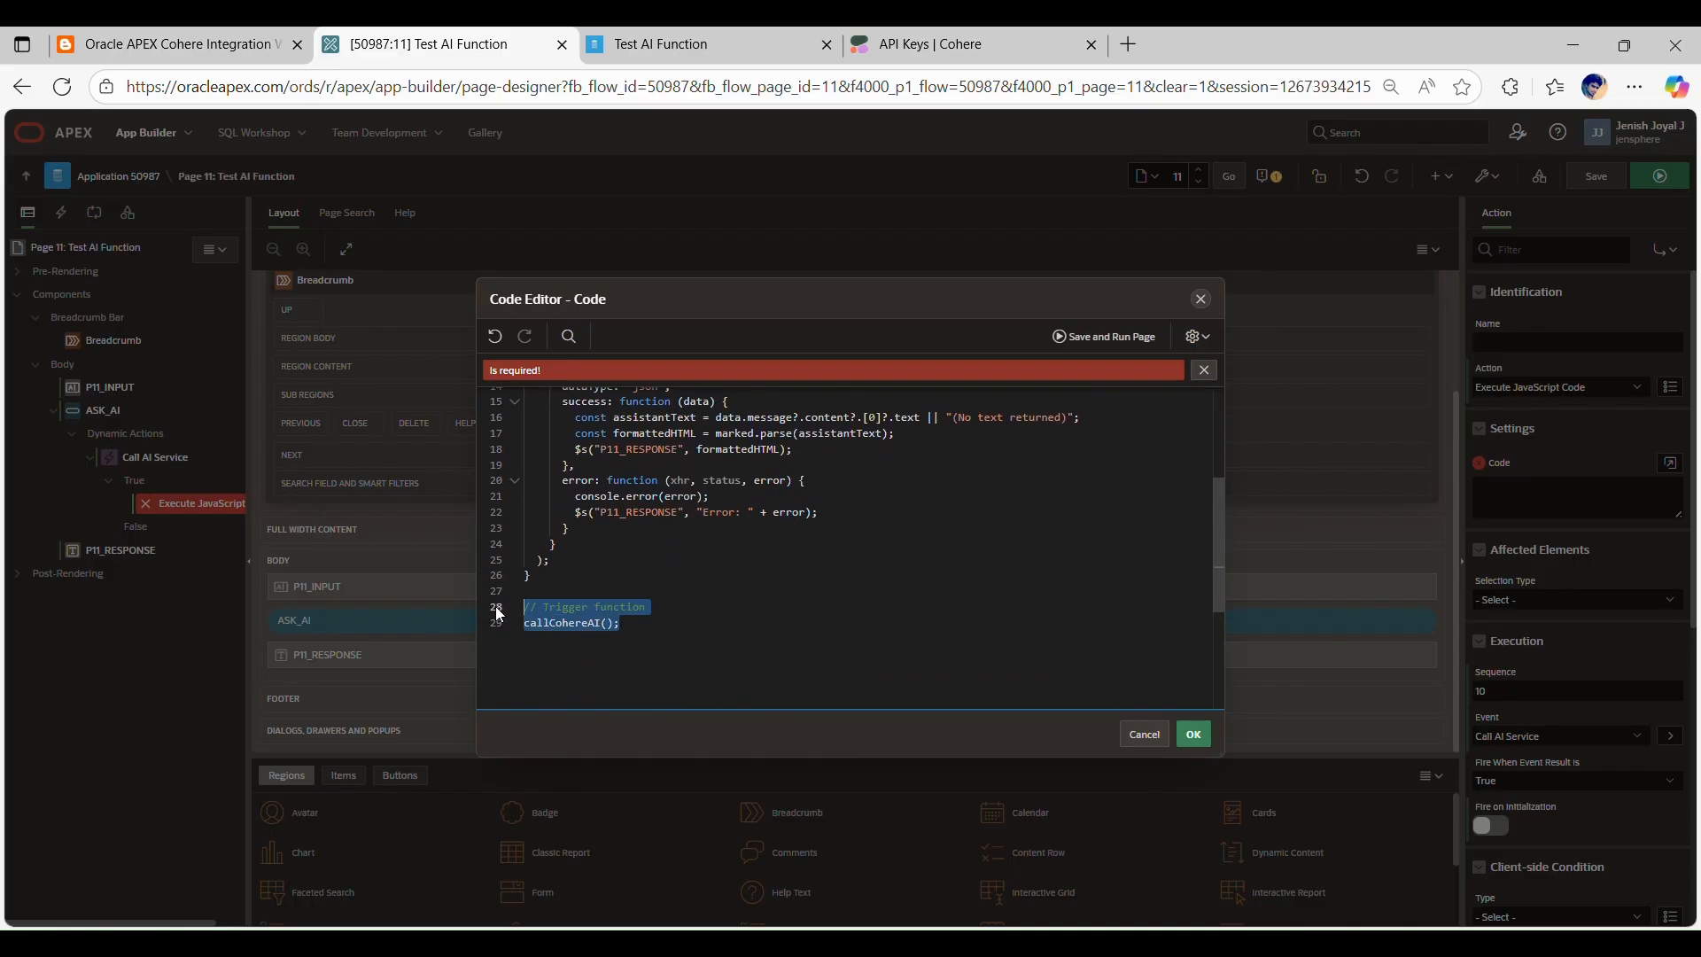
{"action": "scroll", "coordinate": [723, 512], "scroll_direction": "up", "scroll_amount": 4}
{"action": "scroll", "coordinate": [722, 511], "scroll_direction": "up", "scroll_amount": 1}
{"action": "left_click", "coordinate": [667, 462]}
{"action": "scroll", "coordinate": [672, 467], "scroll_direction": "down", "scroll_amount": 2}
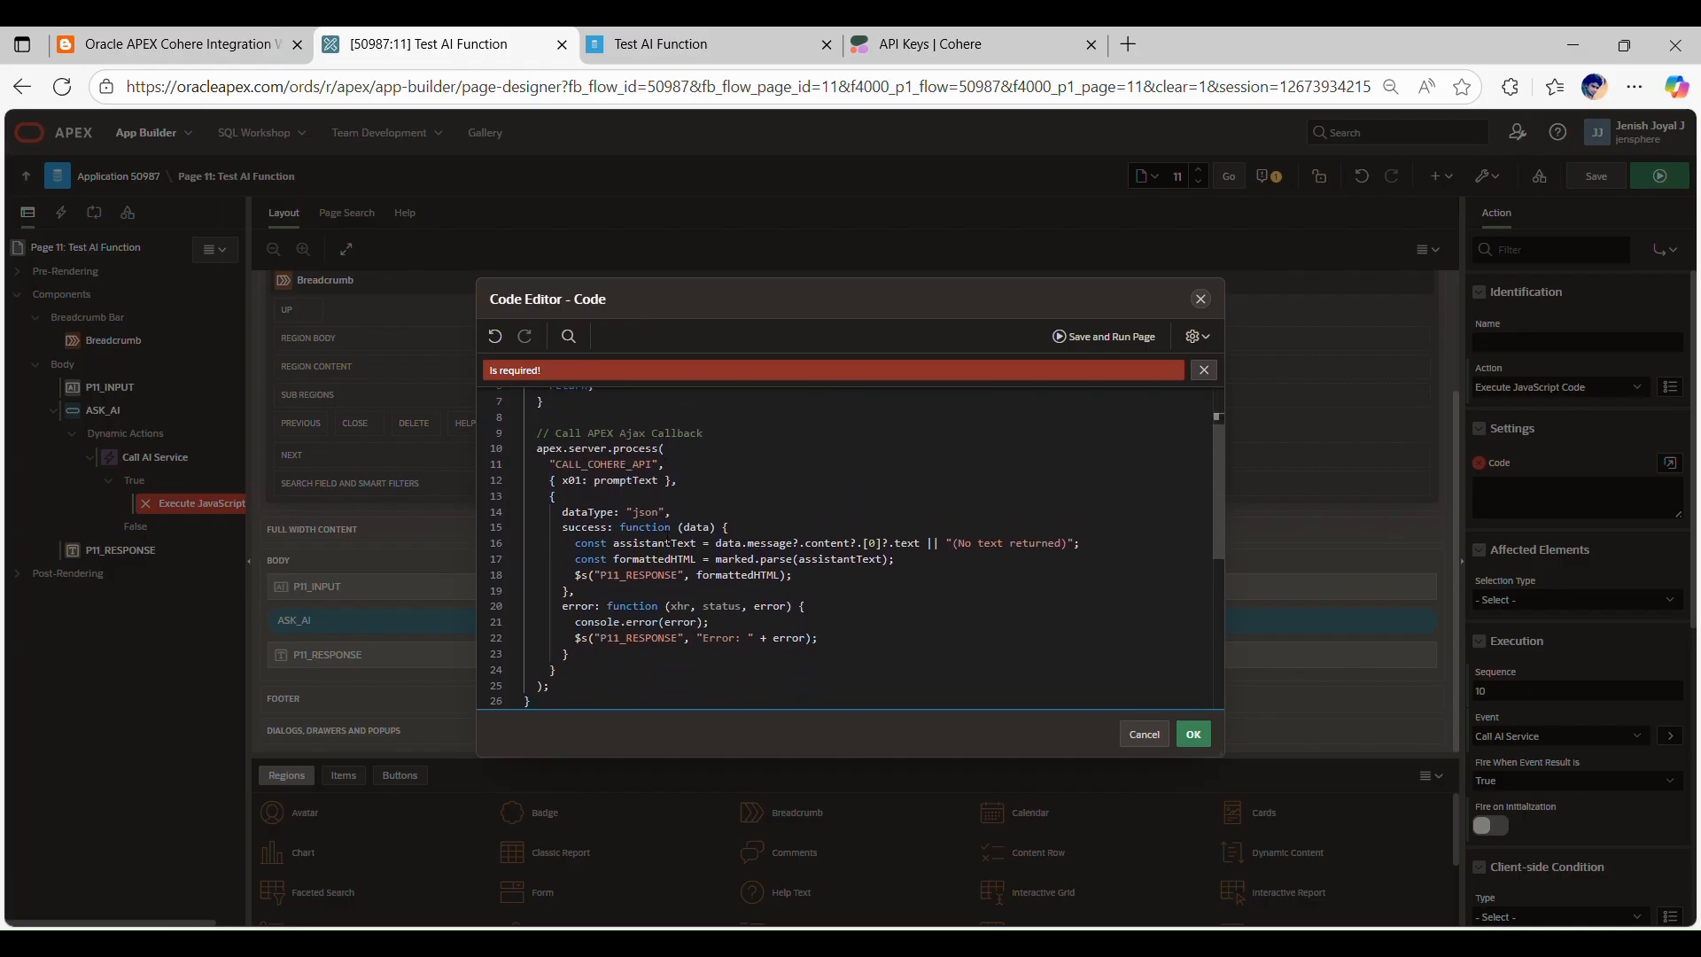
{"action": "scroll", "coordinate": [692, 516], "scroll_direction": "down", "scroll_amount": 1}
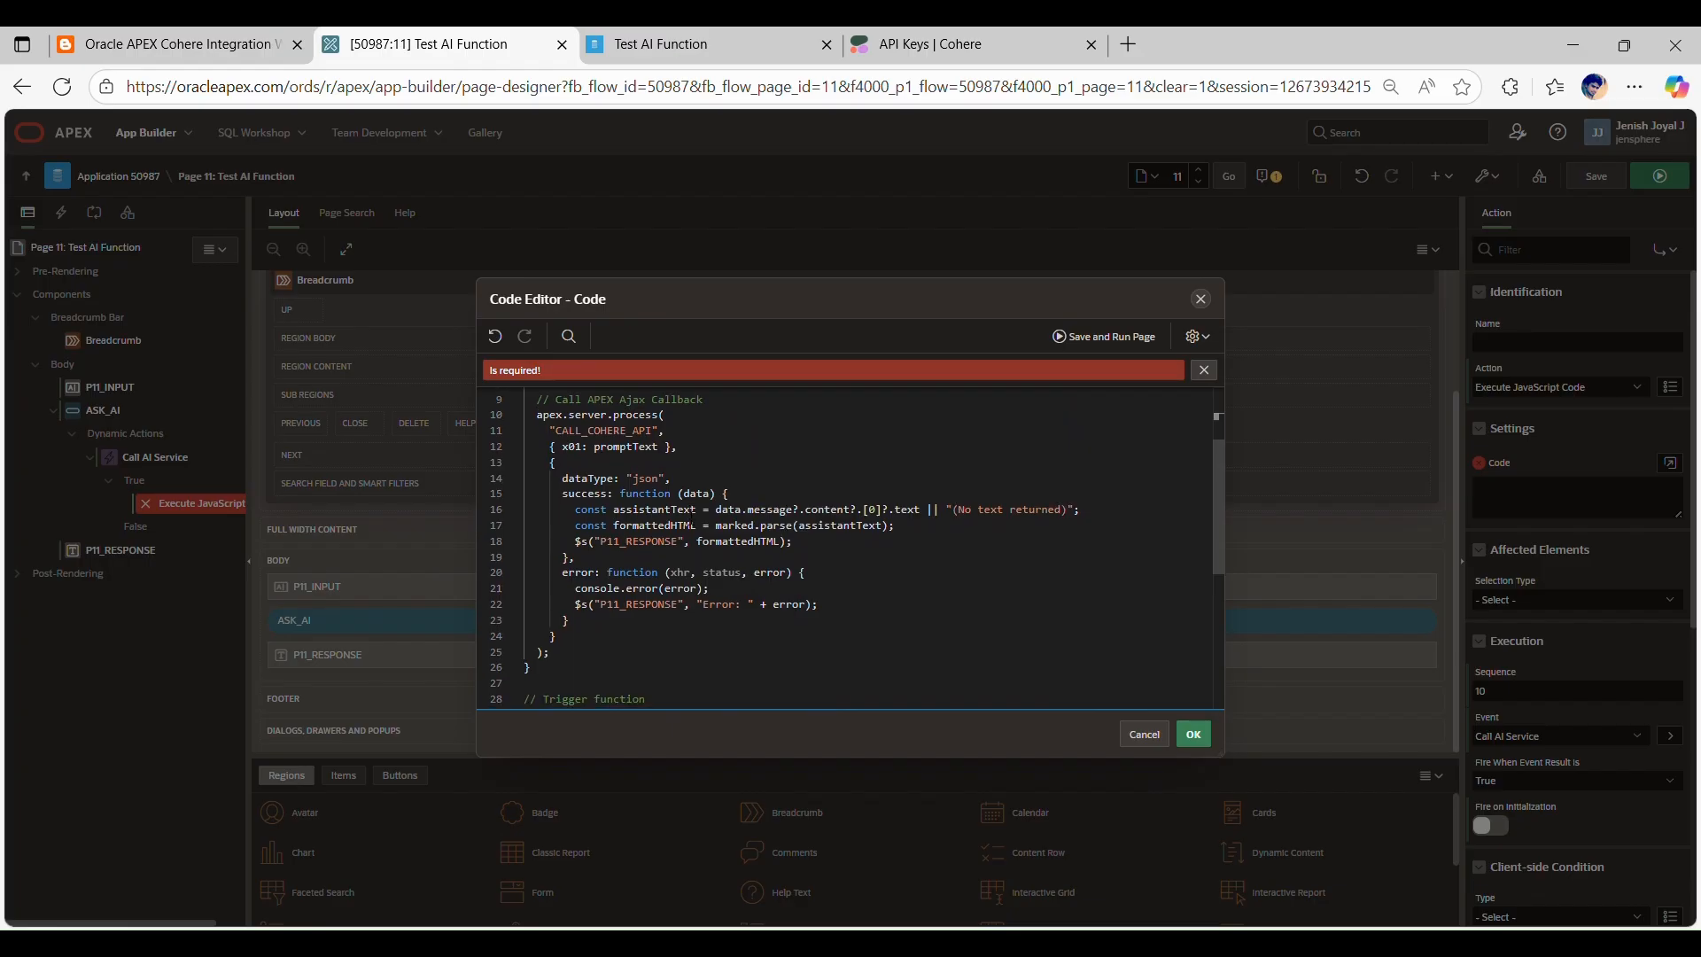
{"action": "double_click", "coordinate": [643, 523]}
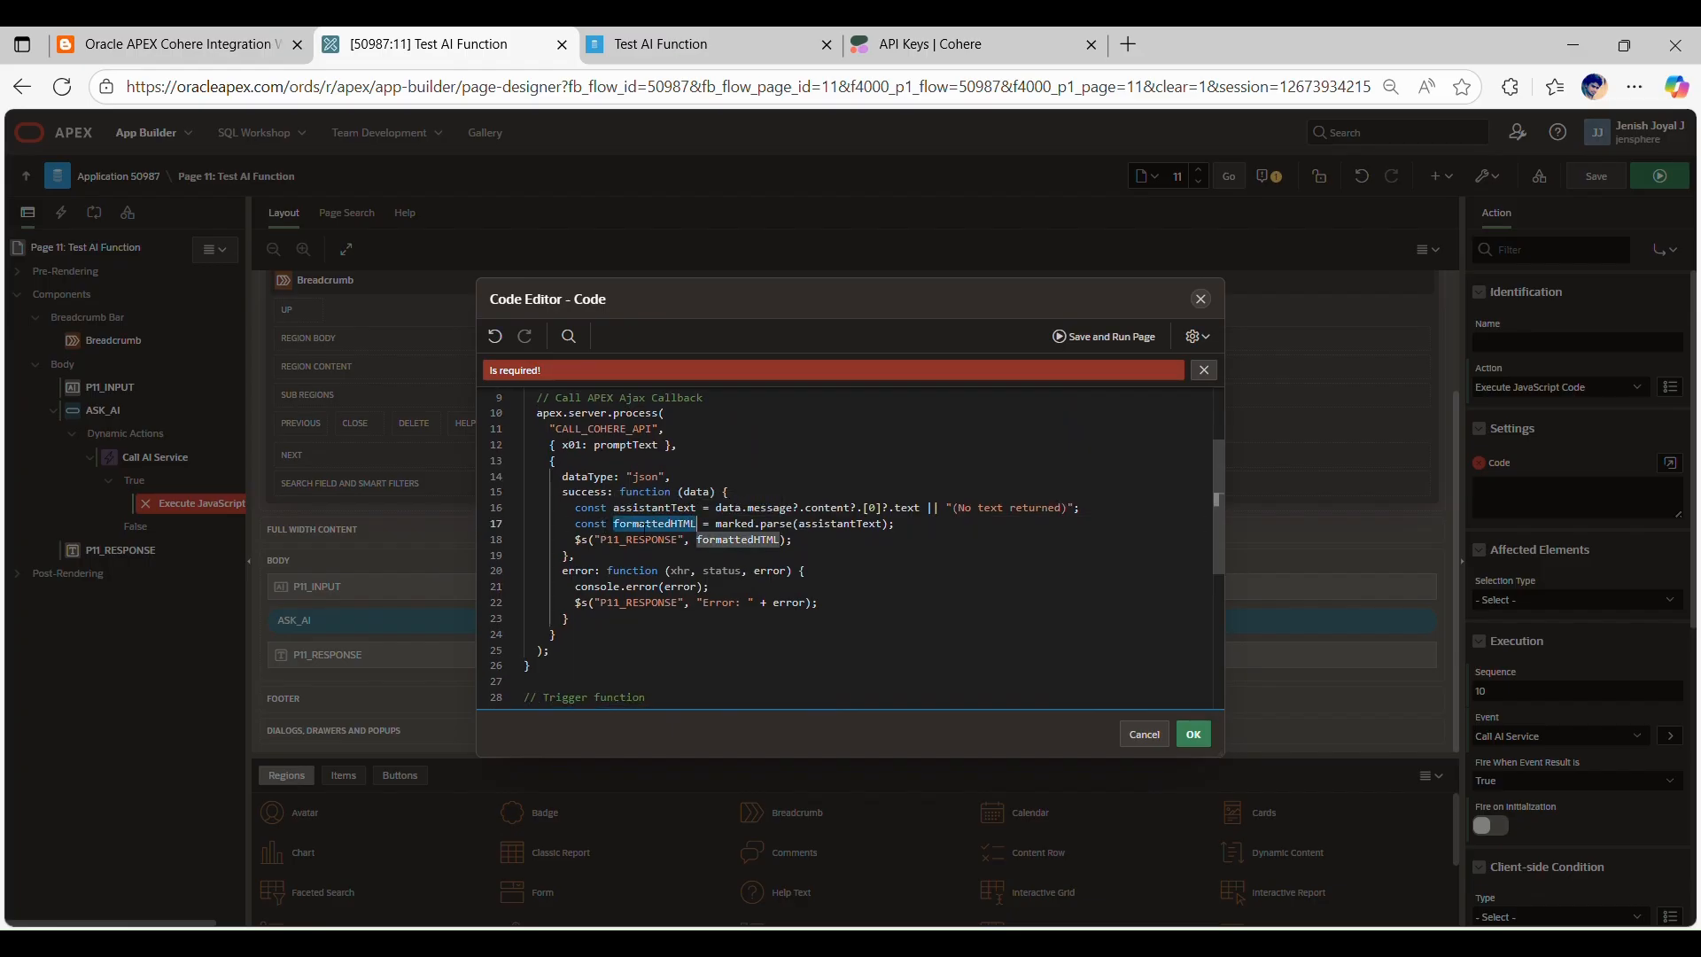
{"action": "left_click", "coordinate": [647, 507]}
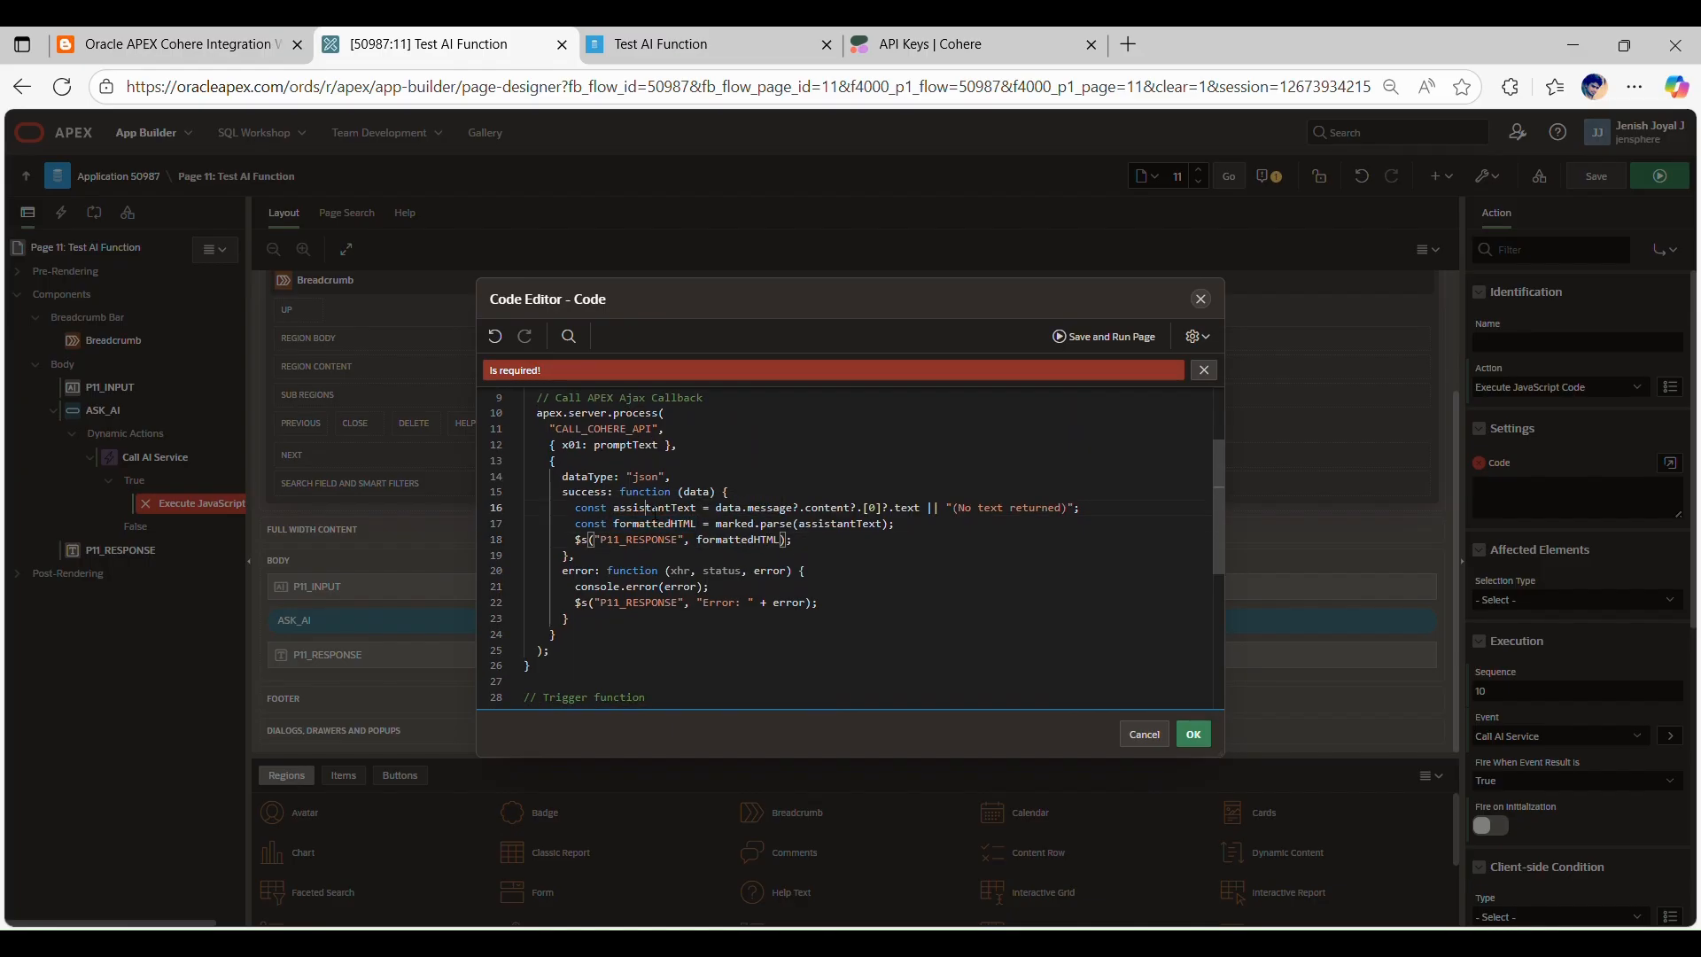
{"action": "scroll", "coordinate": [743, 523], "scroll_direction": "up", "scroll_amount": 4}
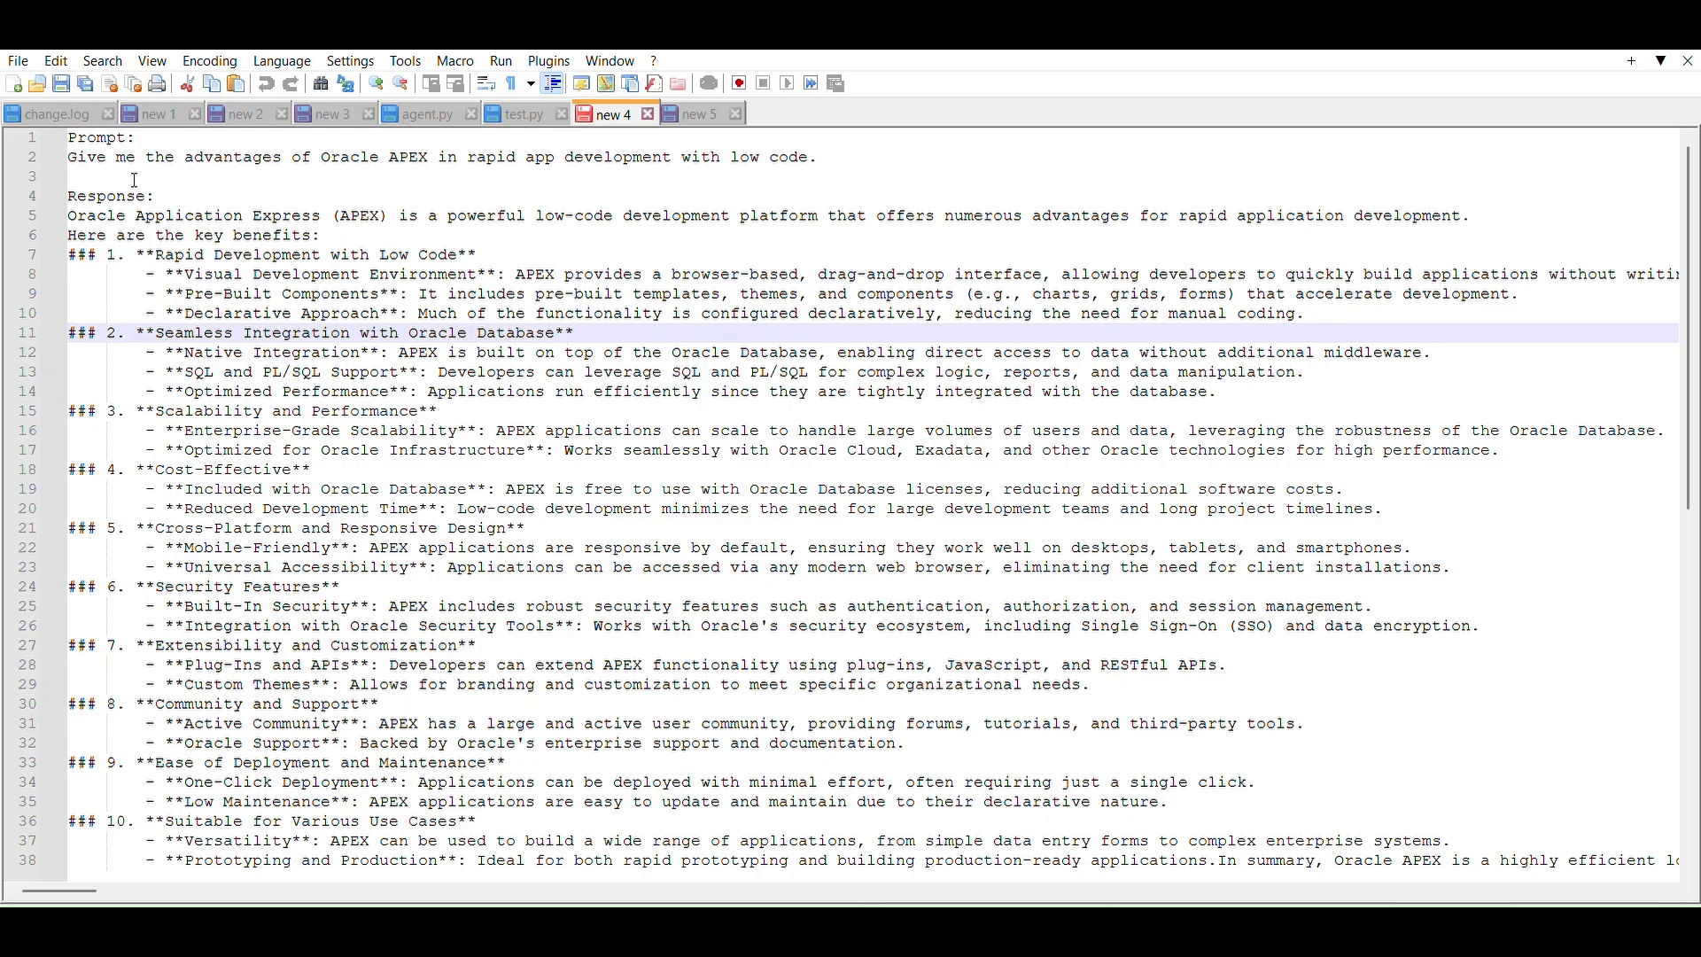
Step: Switch to Notepad++ and examine the Markdown heading, bold and bullet markers in the sample AI response
{"action": "left_click_drag", "start_coordinate": [98, 250], "coordinate": [70, 248]}
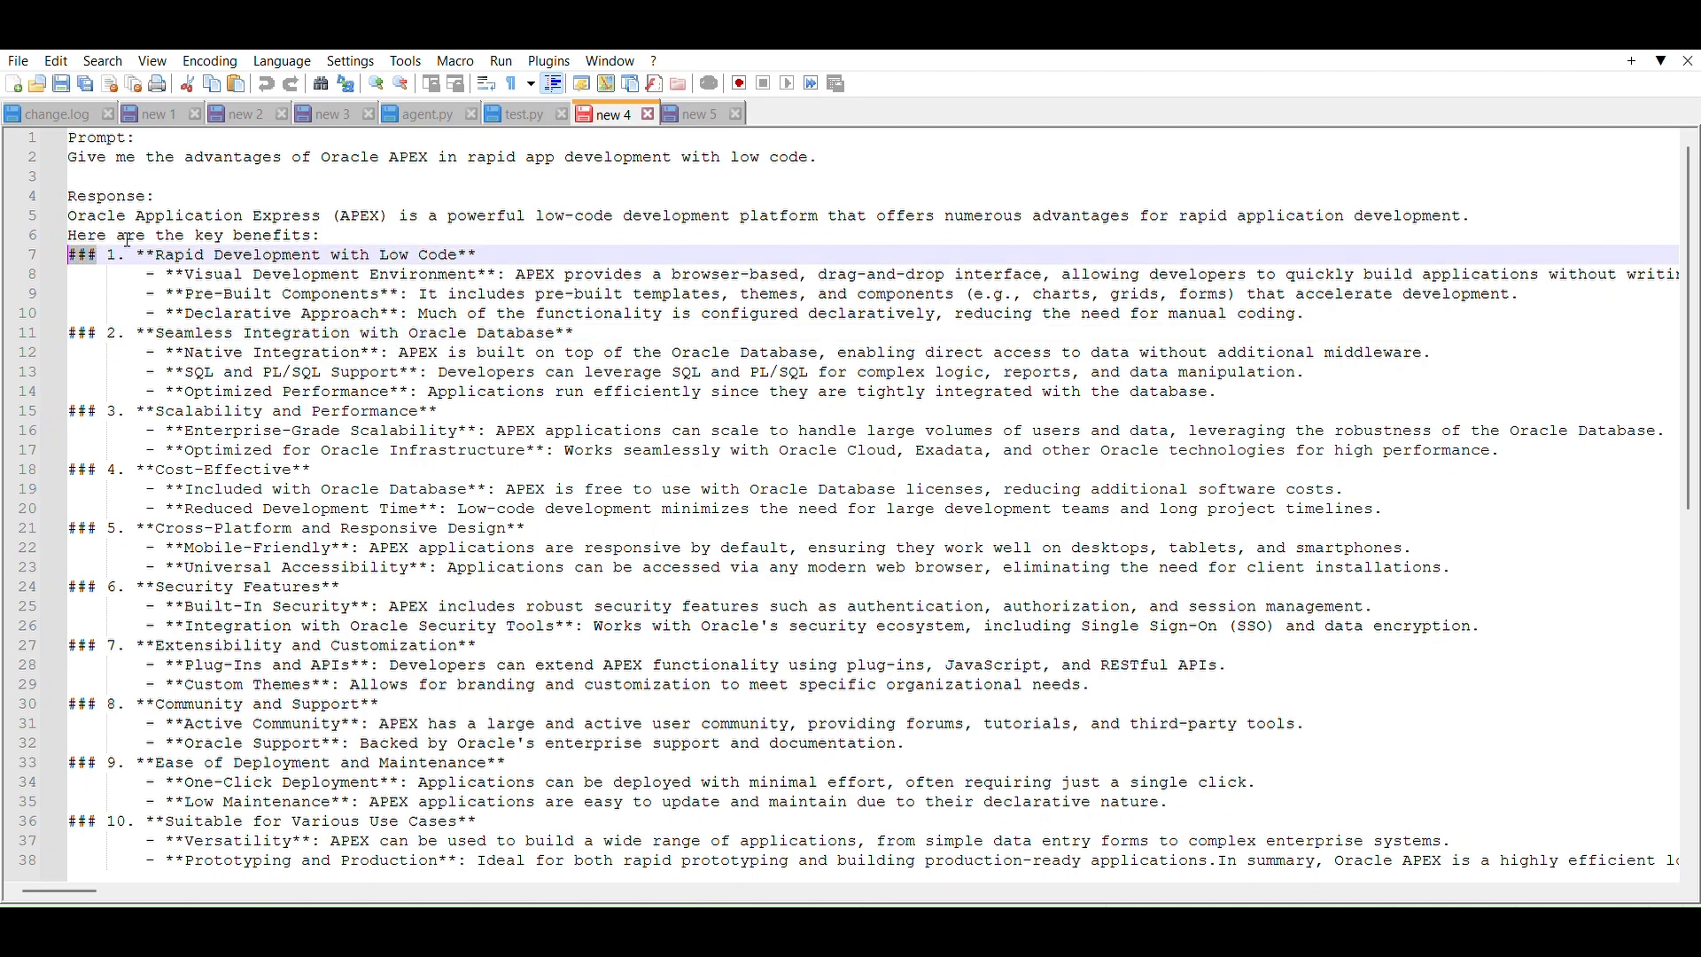
{"action": "double_click", "coordinate": [112, 254]}
{"action": "left_click_drag", "start_coordinate": [139, 255], "coordinate": [484, 233]}
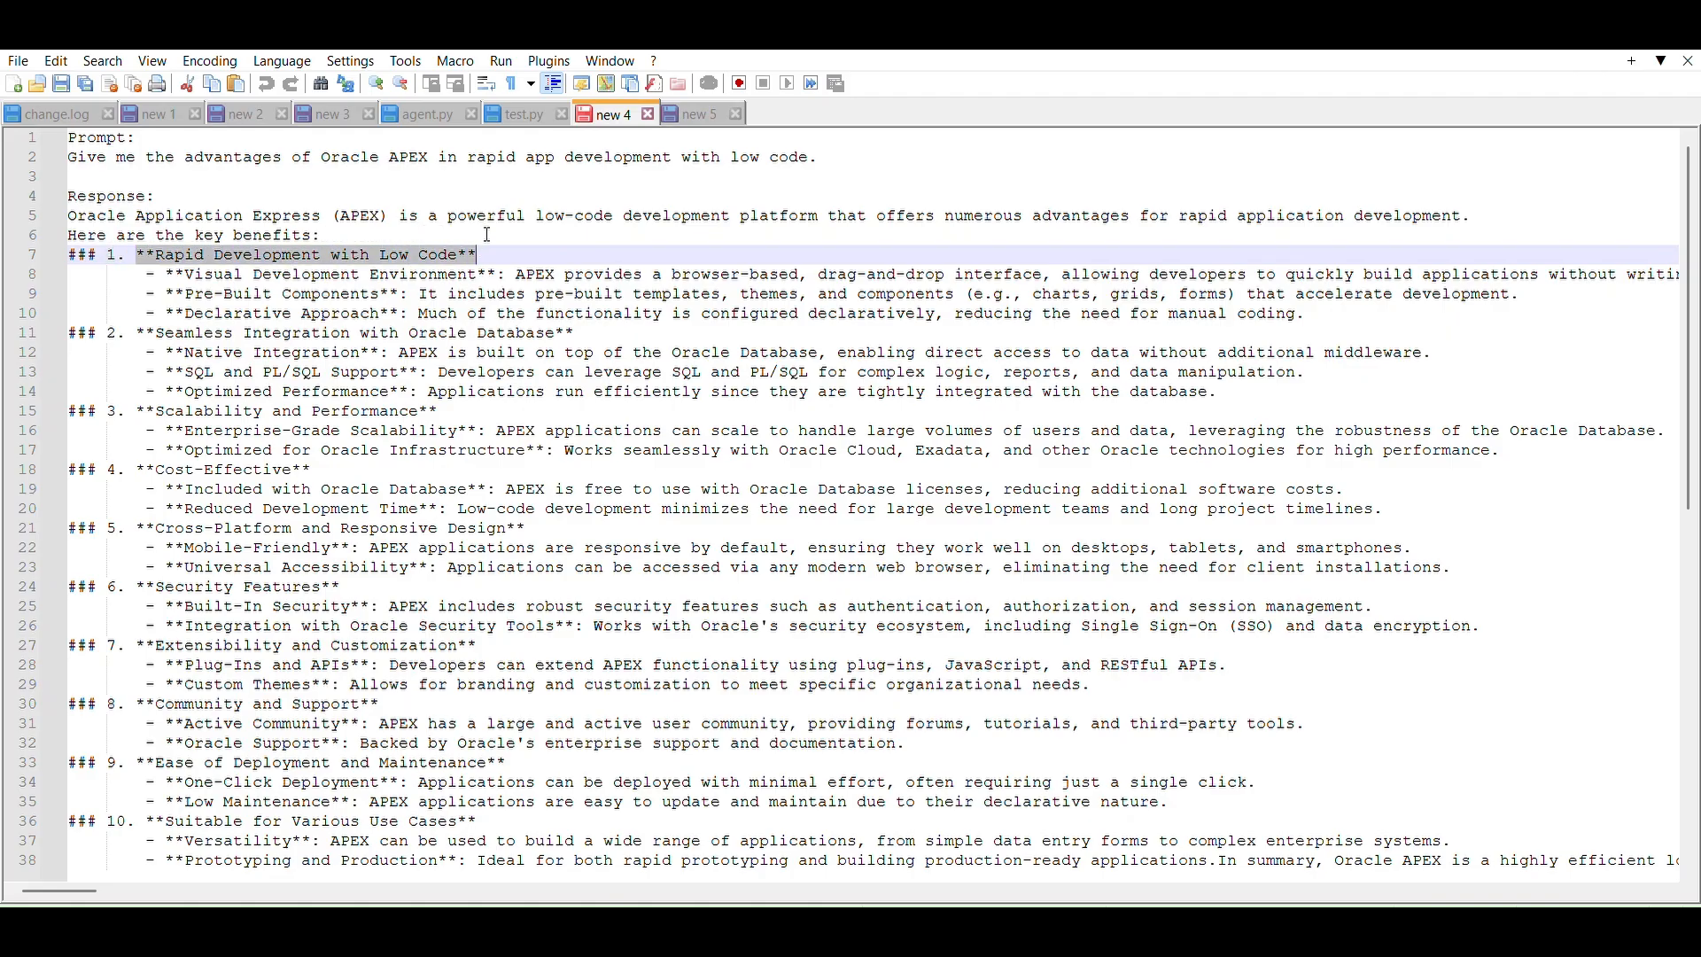
{"action": "left_click", "coordinate": [160, 272]}
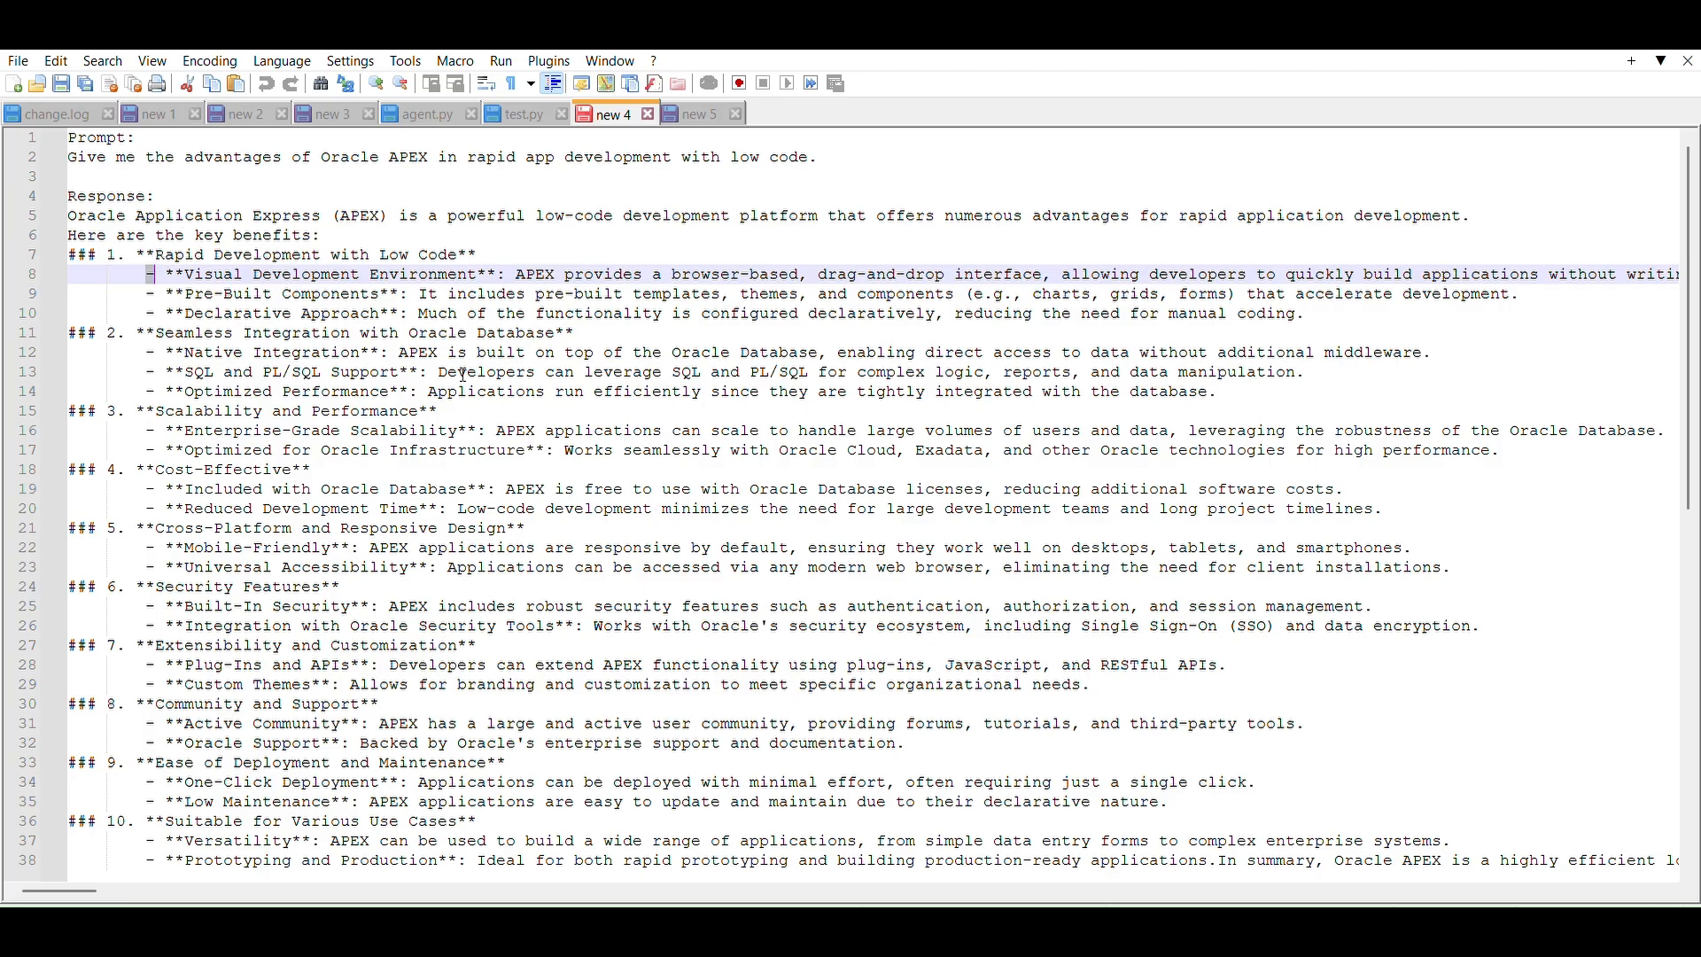
{"action": "left_click_drag", "start_coordinate": [490, 486], "coordinate": [179, 476]}
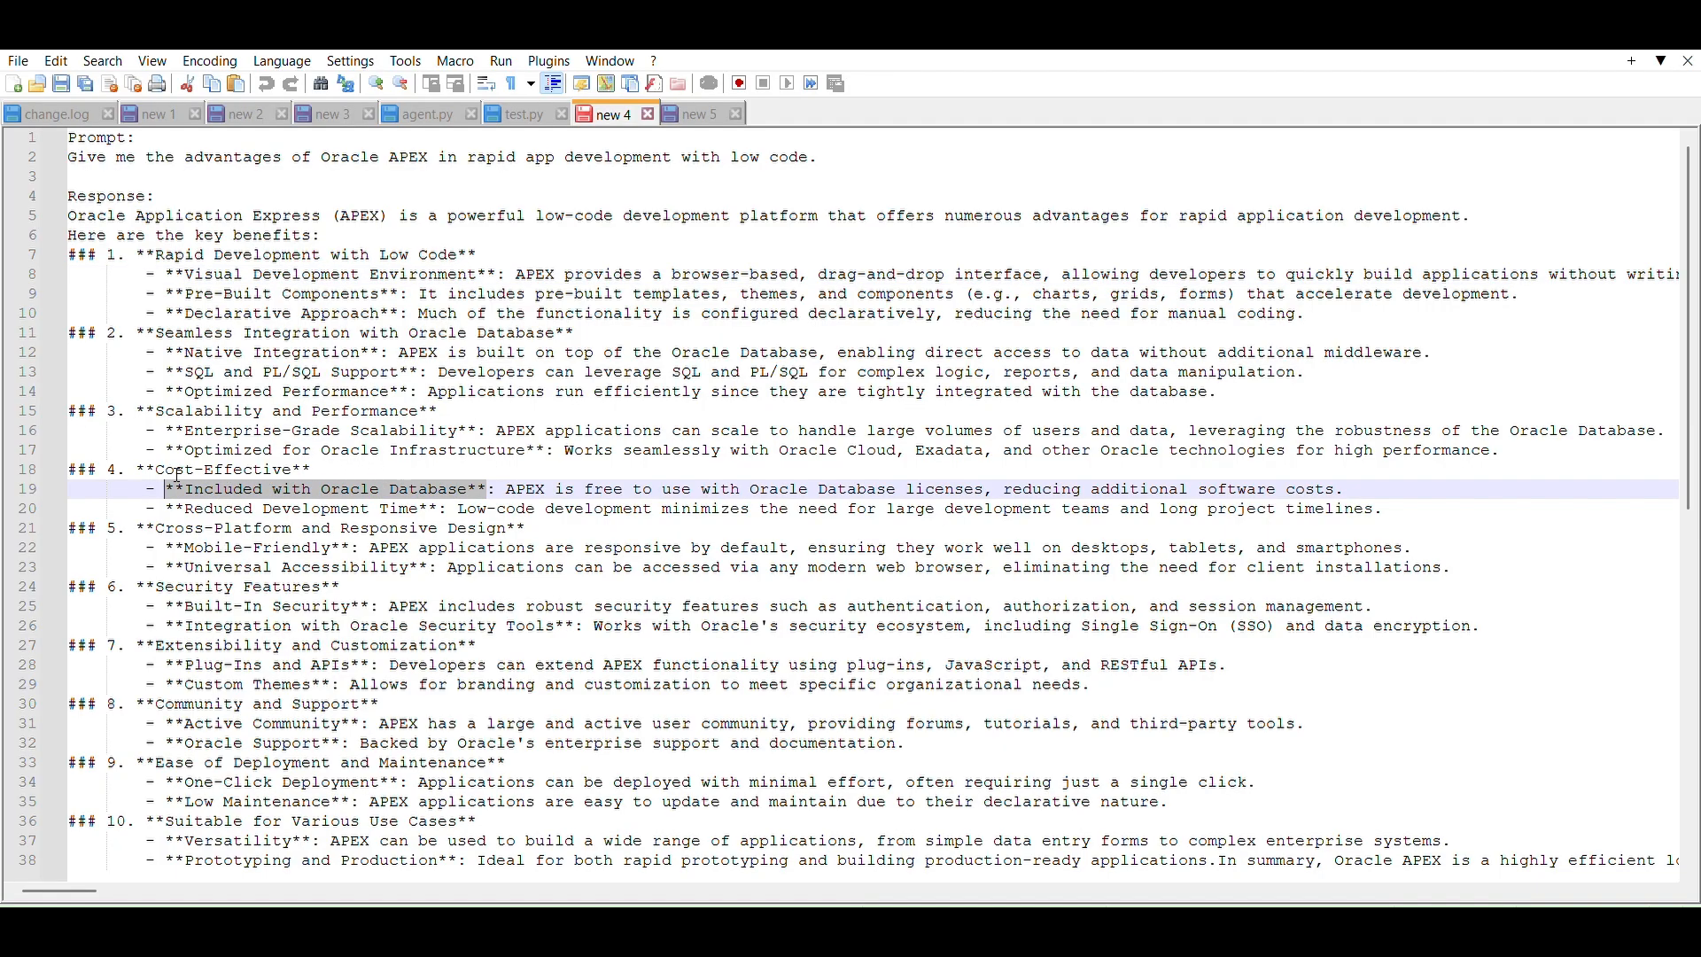
{"action": "left_click", "coordinate": [158, 538]}
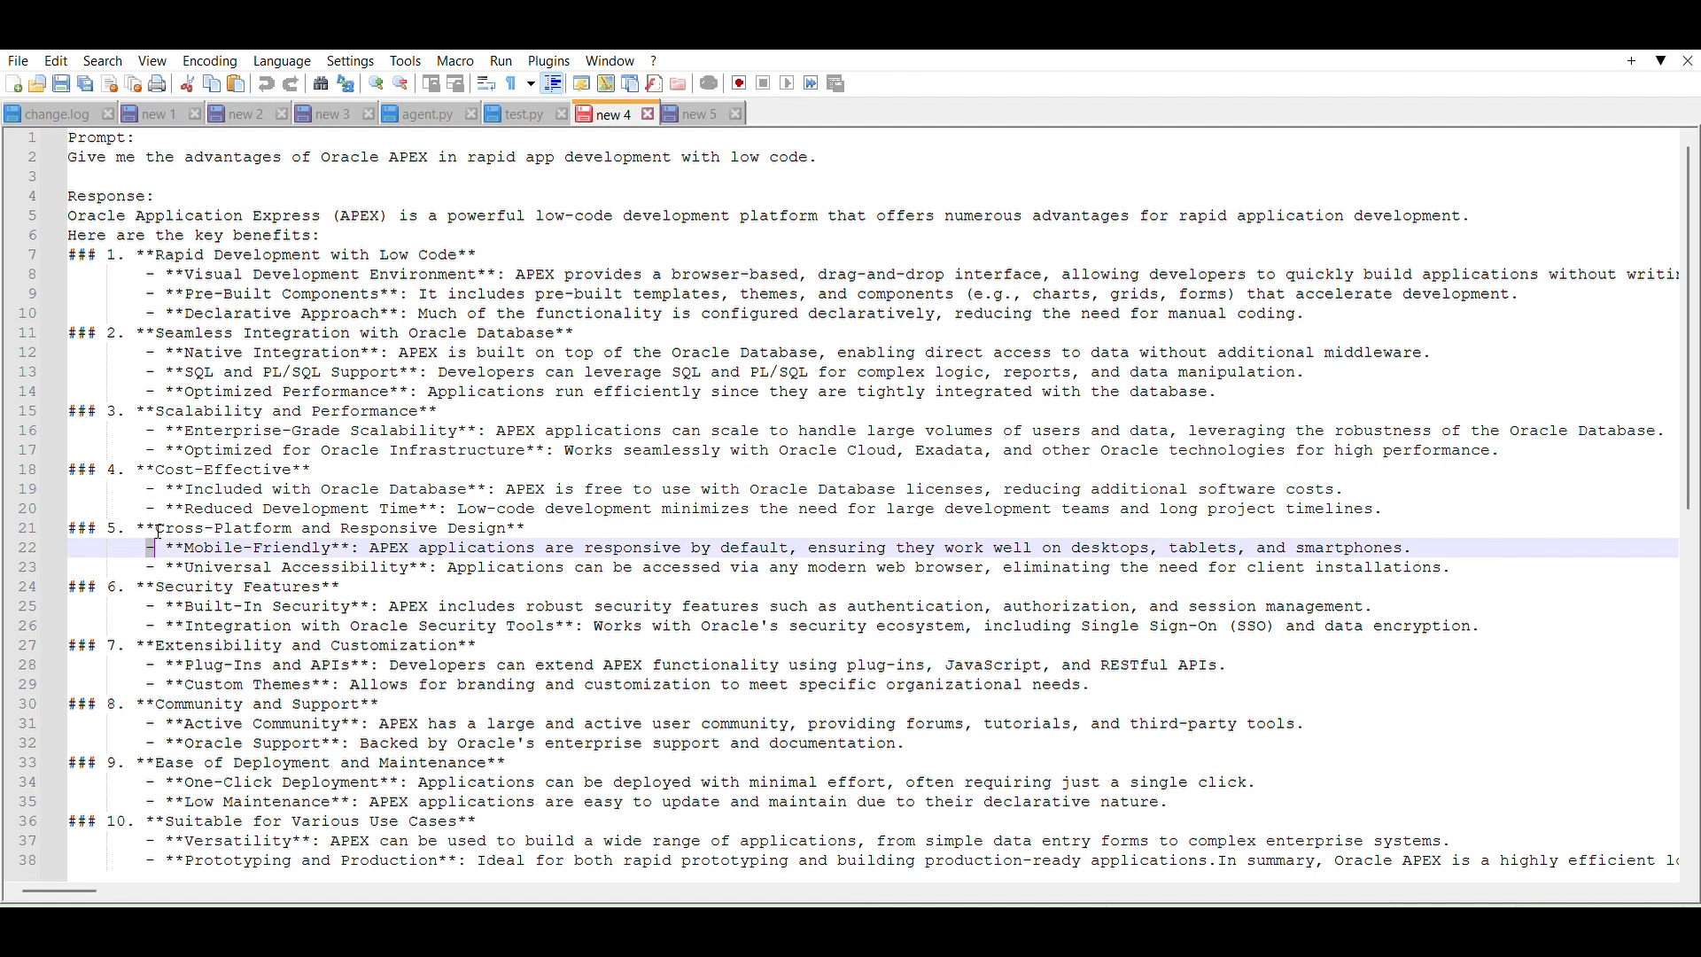
{"action": "left_click", "coordinate": [124, 697]}
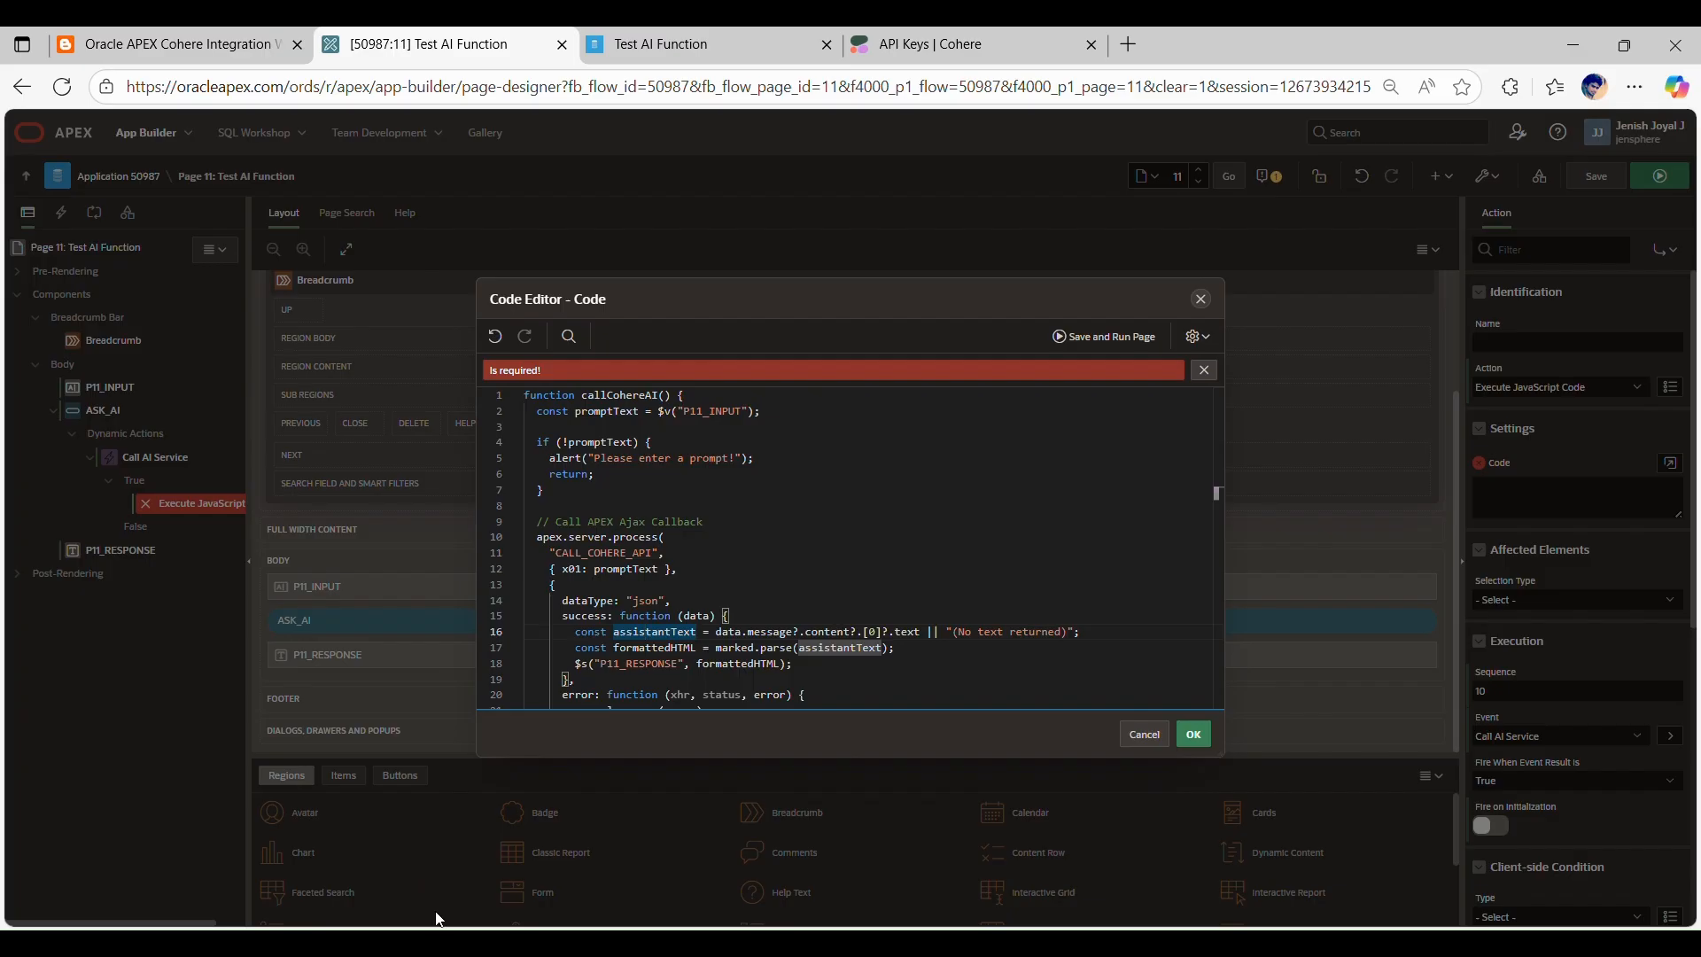
Step: Copy the marked.js library URL from Step 4 of the blog post and accept the JavaScript action's code in APEX
{"action": "left_click", "coordinate": [186, 45]}
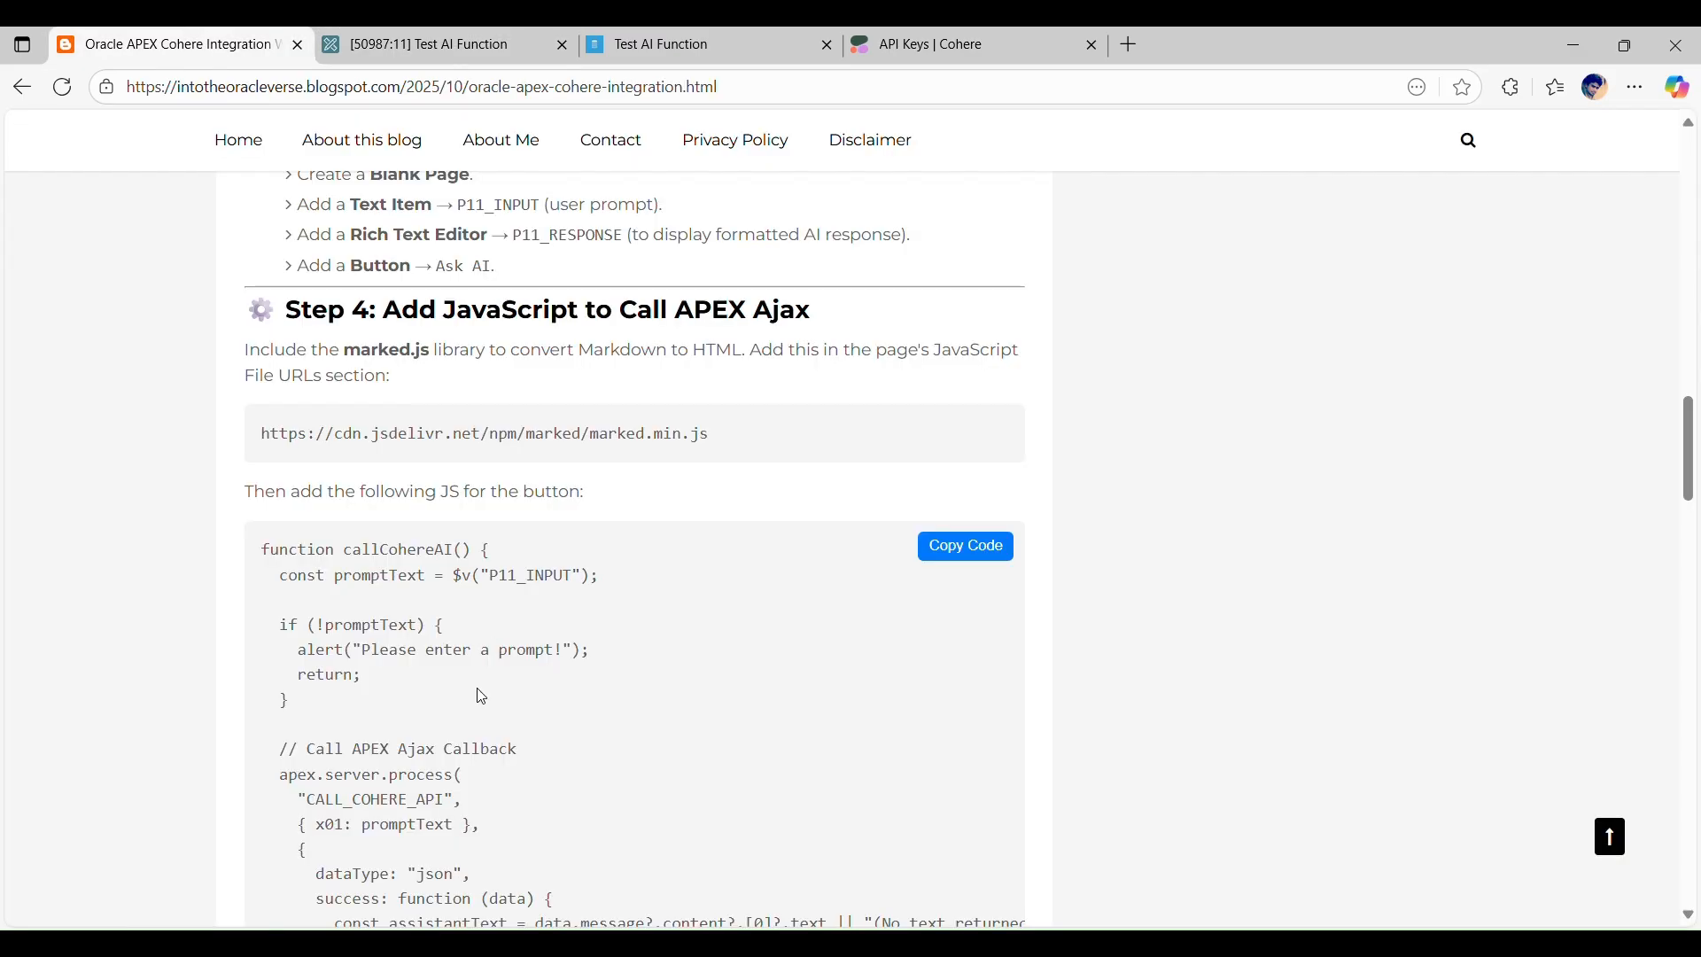
{"action": "left_click_drag", "start_coordinate": [752, 433], "coordinate": [263, 432]}
{"action": "key", "text": "ctrl+c"}
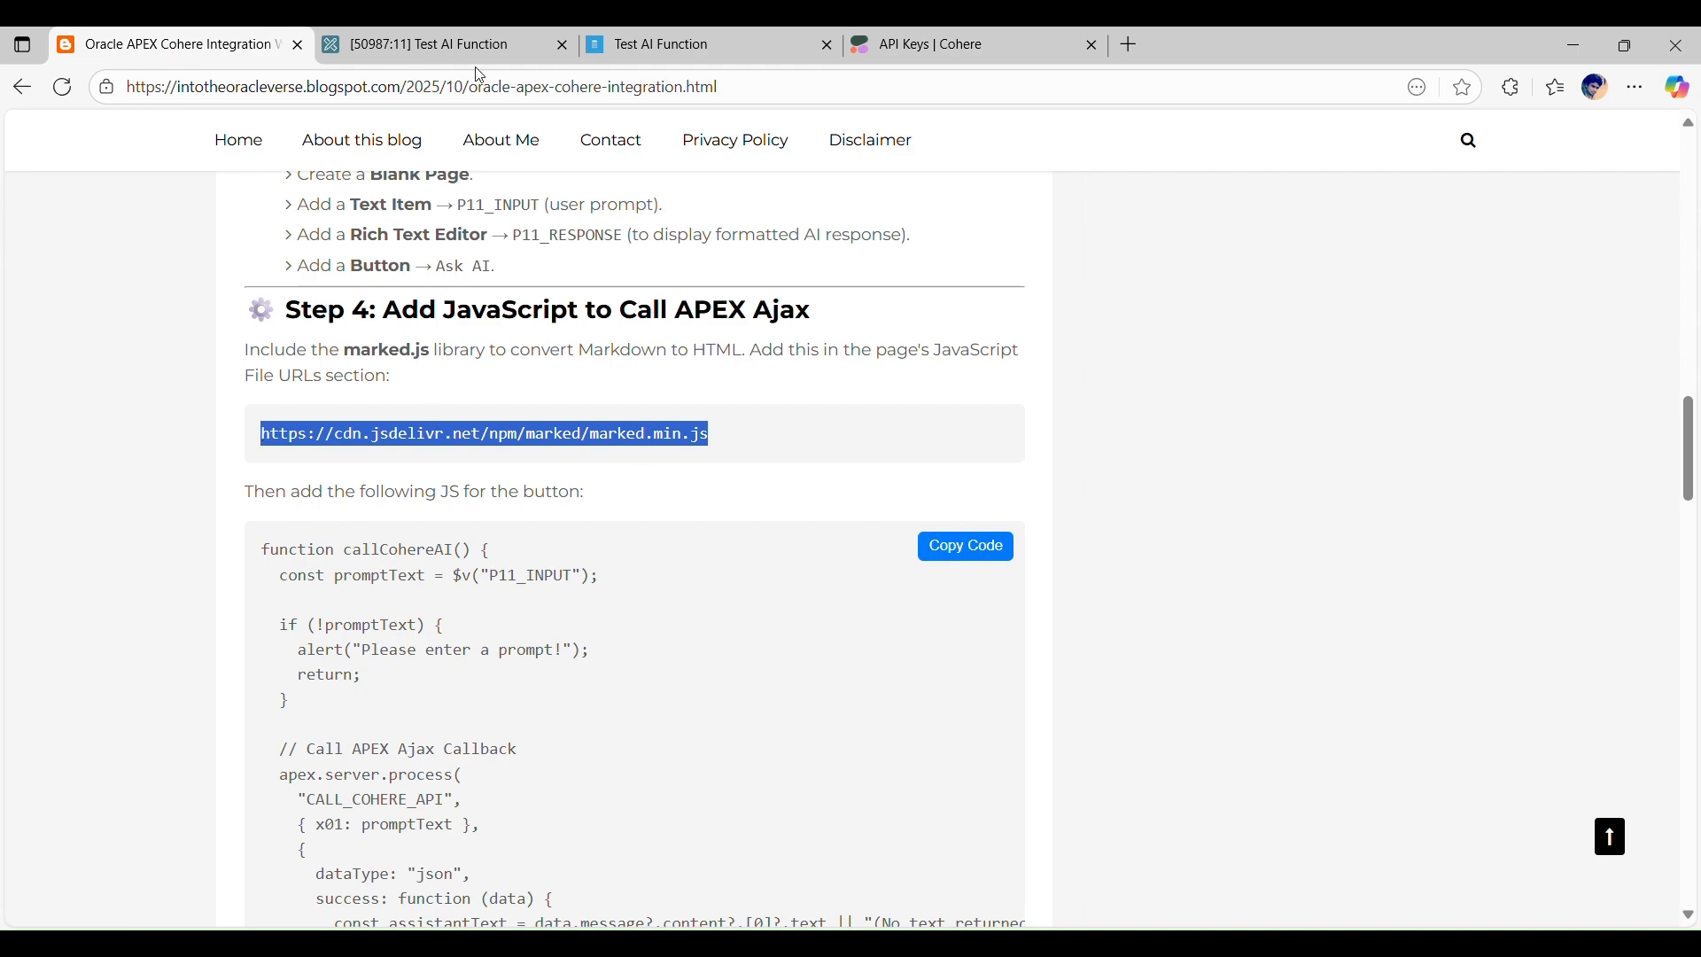
{"action": "left_click", "coordinate": [459, 37]}
{"action": "left_click", "coordinate": [1196, 735]}
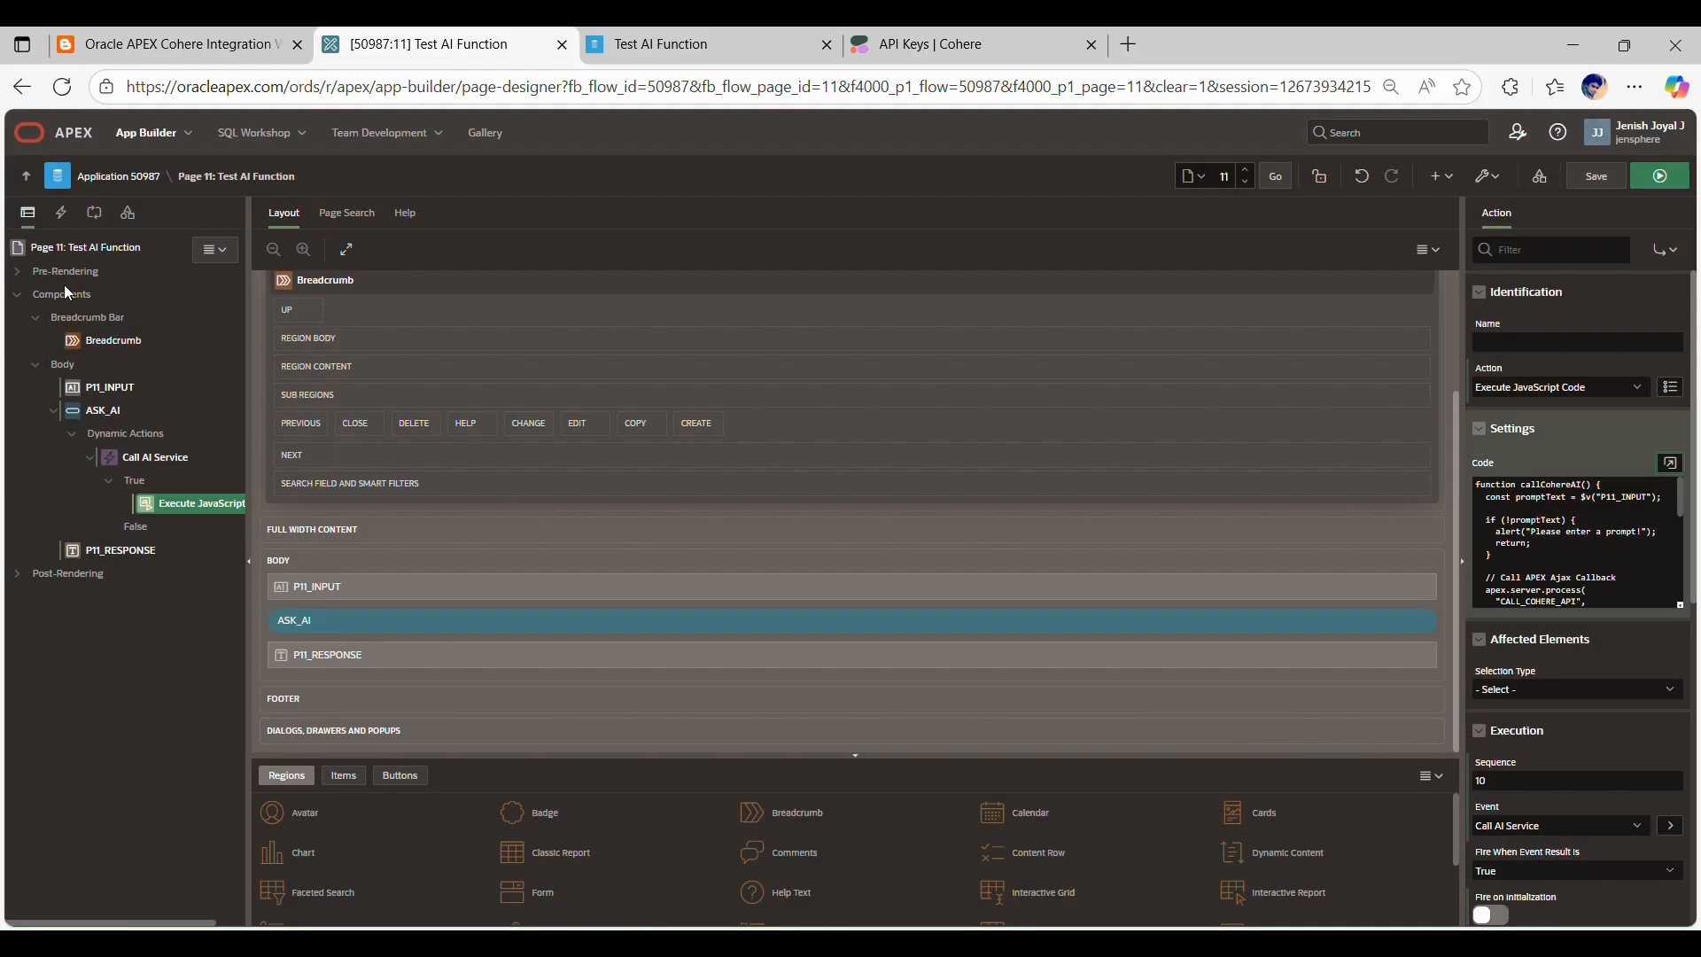
{"action": "left_click", "coordinate": [76, 257]}
{"action": "scroll", "coordinate": [1584, 578], "scroll_direction": "down", "scroll_amount": 5}
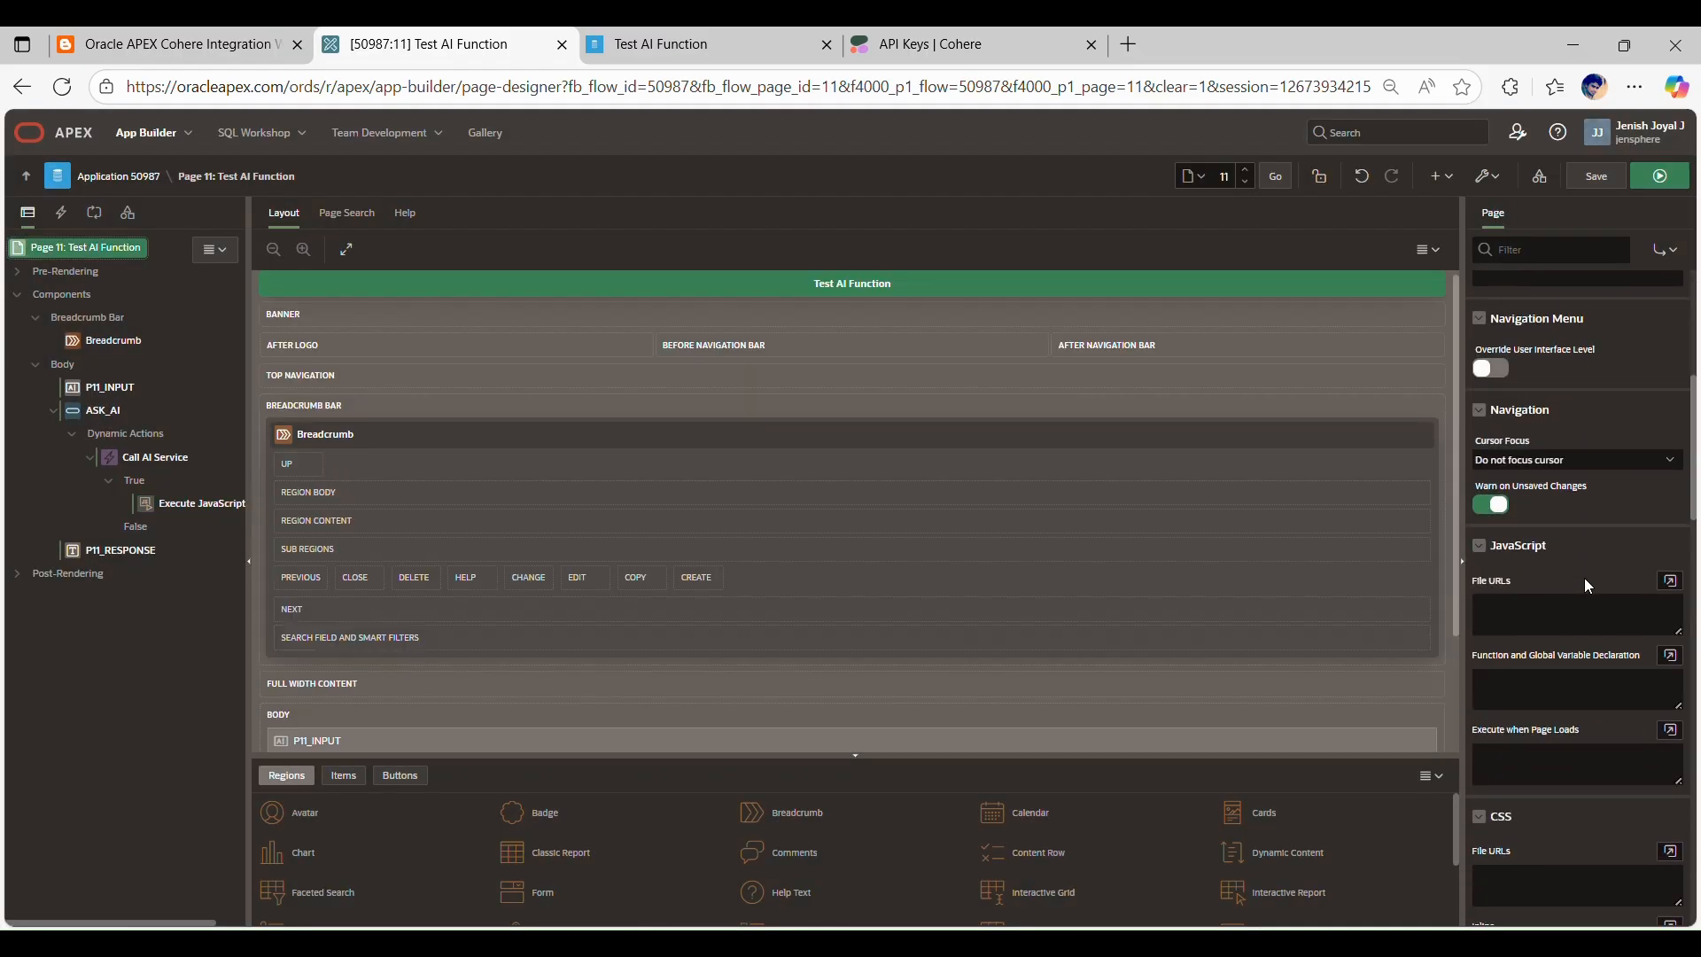
{"action": "left_click", "coordinate": [1517, 414]}
{"action": "key", "text": "ctrl+v"}
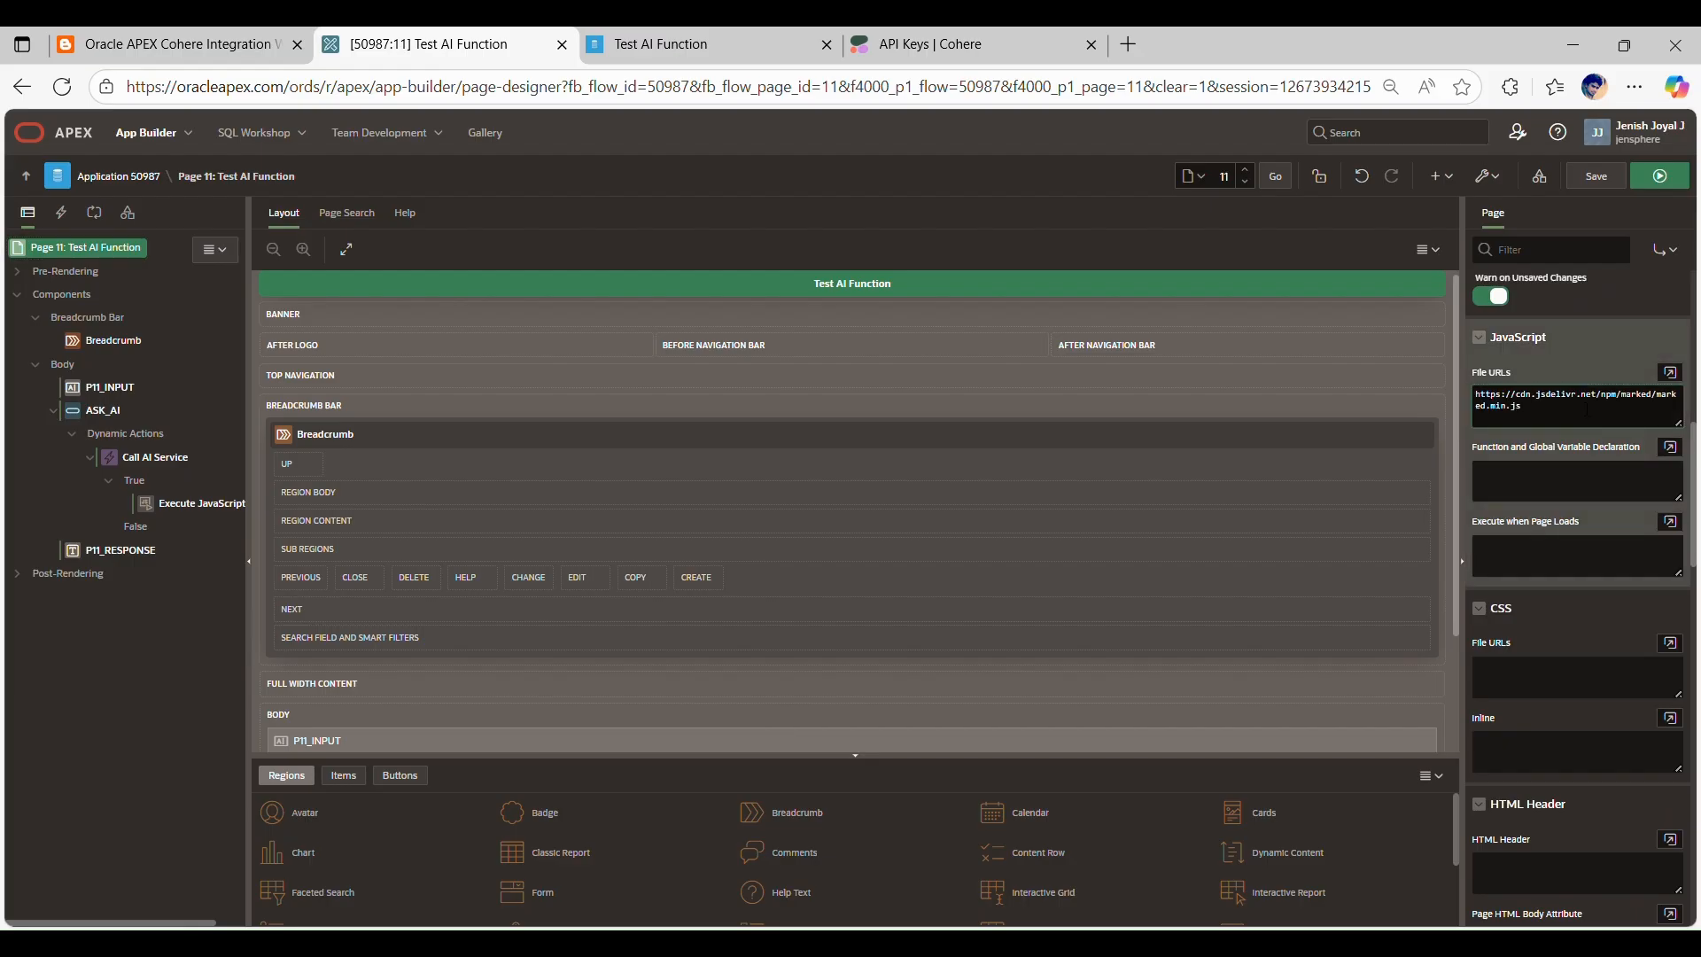
Step: Review the properties of the P11_INPUT item, the P11_RESPONSE item and the ASK_AI button
{"action": "left_click", "coordinate": [86, 387]}
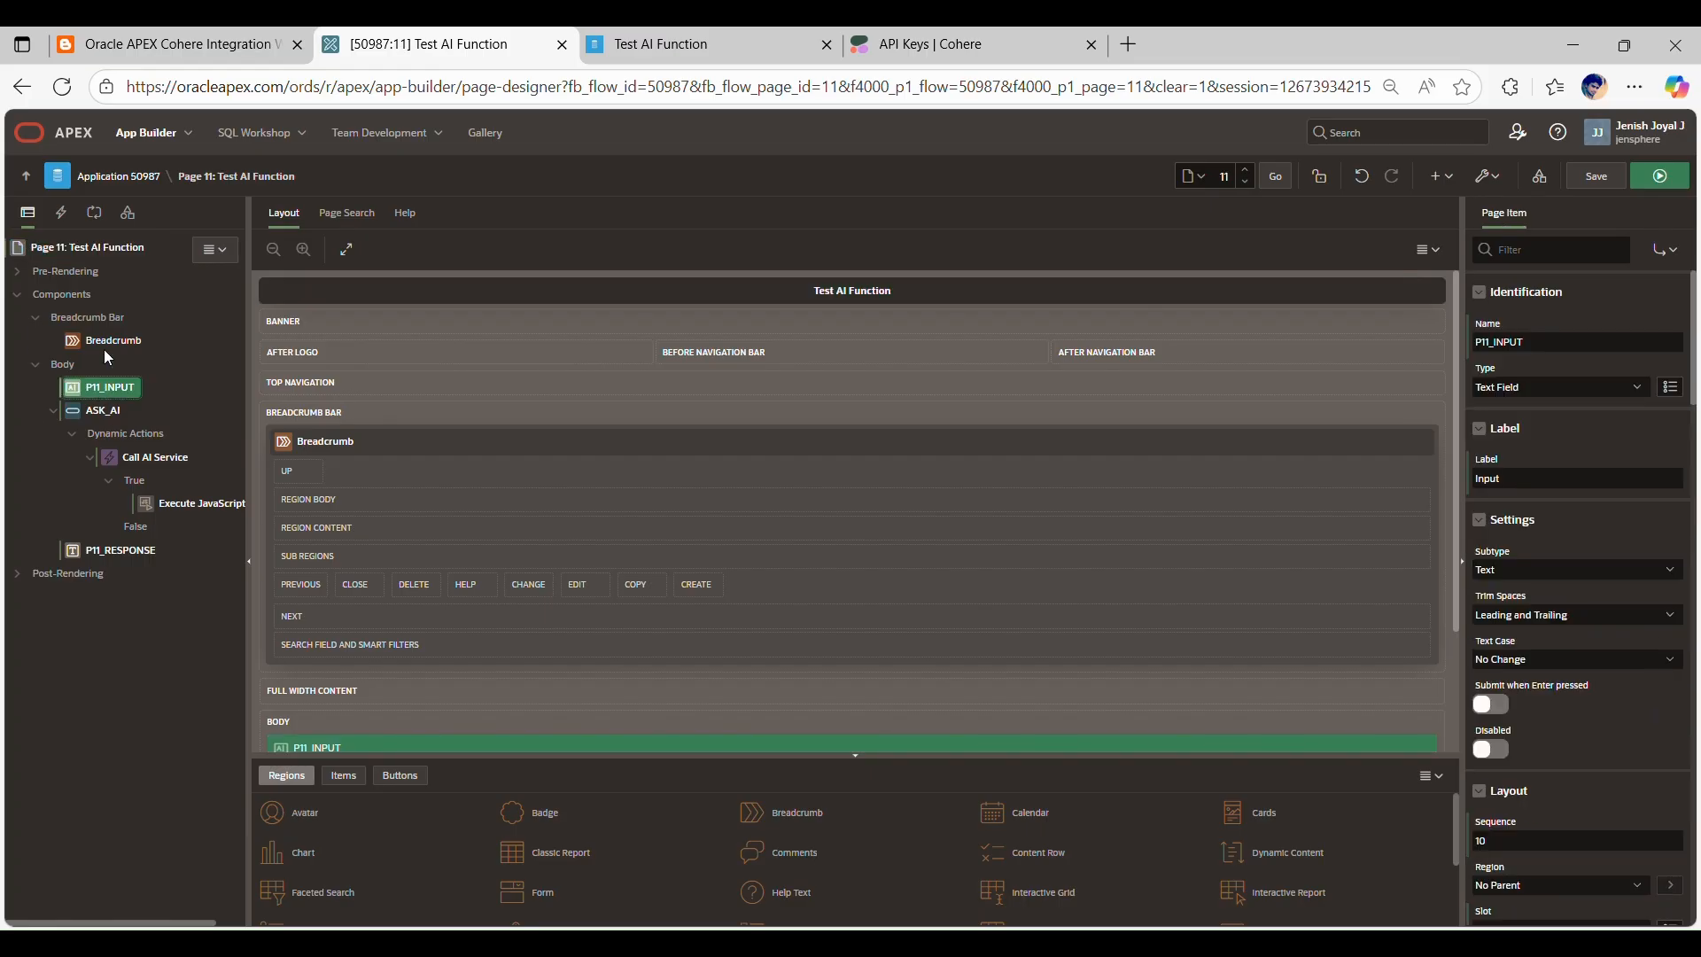
{"action": "left_click", "coordinate": [122, 550]}
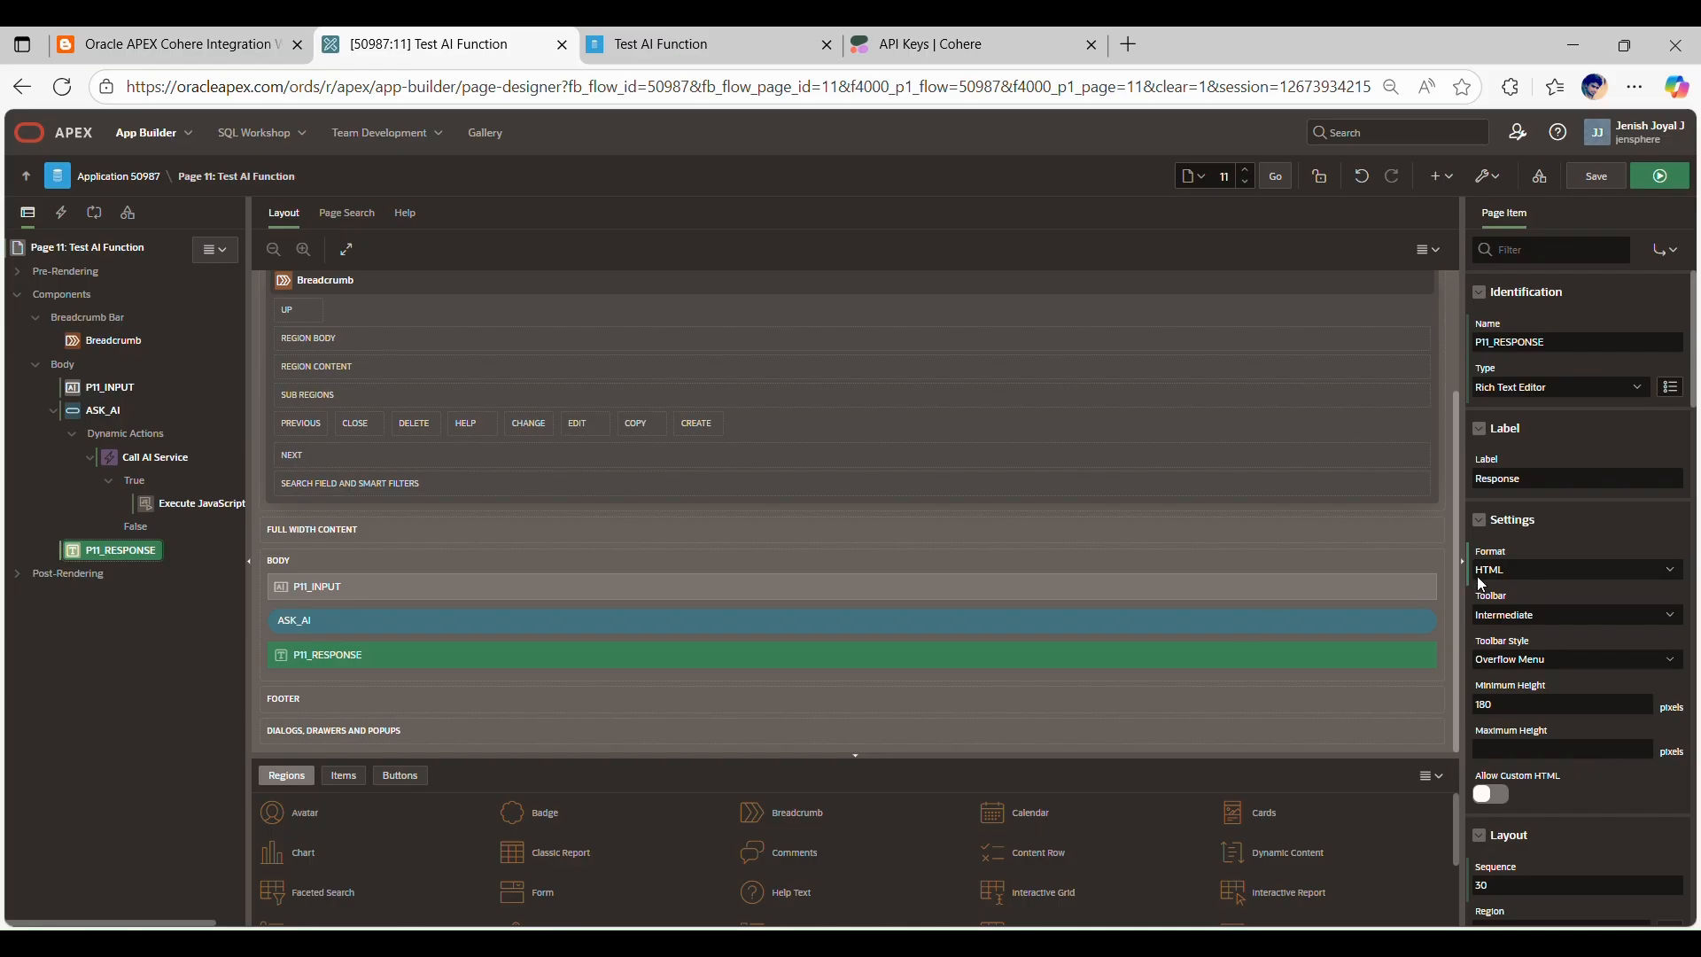
{"action": "left_click", "coordinate": [102, 412]}
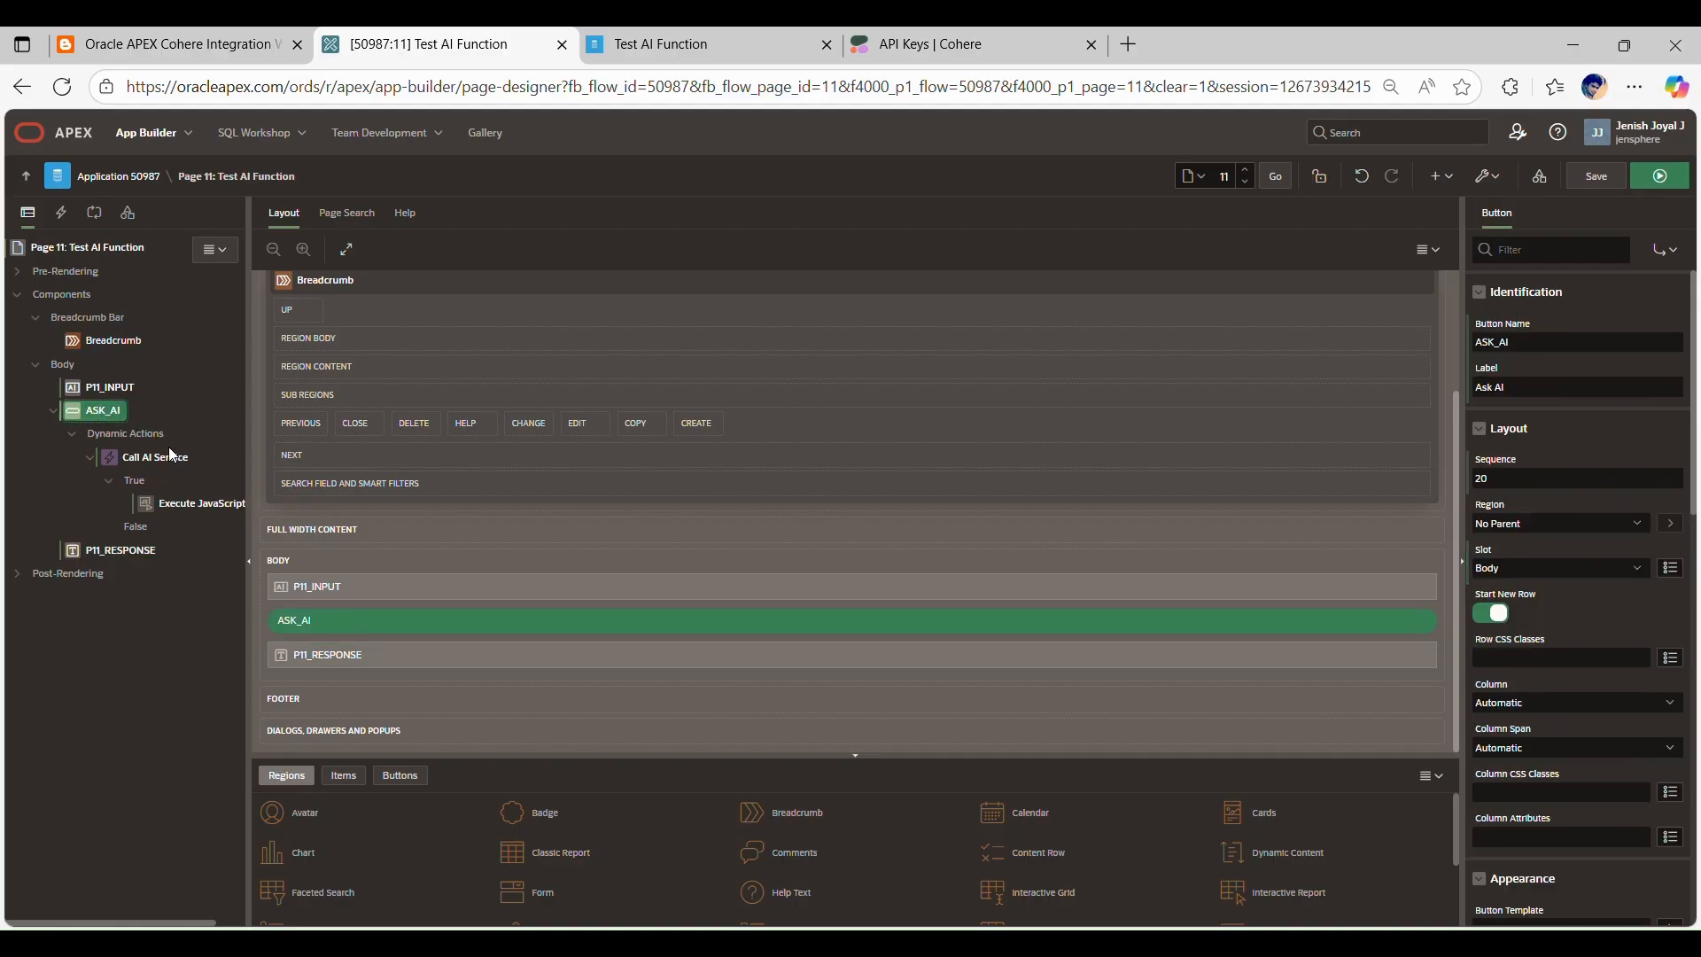
Step: Review the Execute JavaScript Code action under Call AI Service and the CALL_COHERE_API Ajax Callback process
{"action": "left_click", "coordinate": [170, 502]}
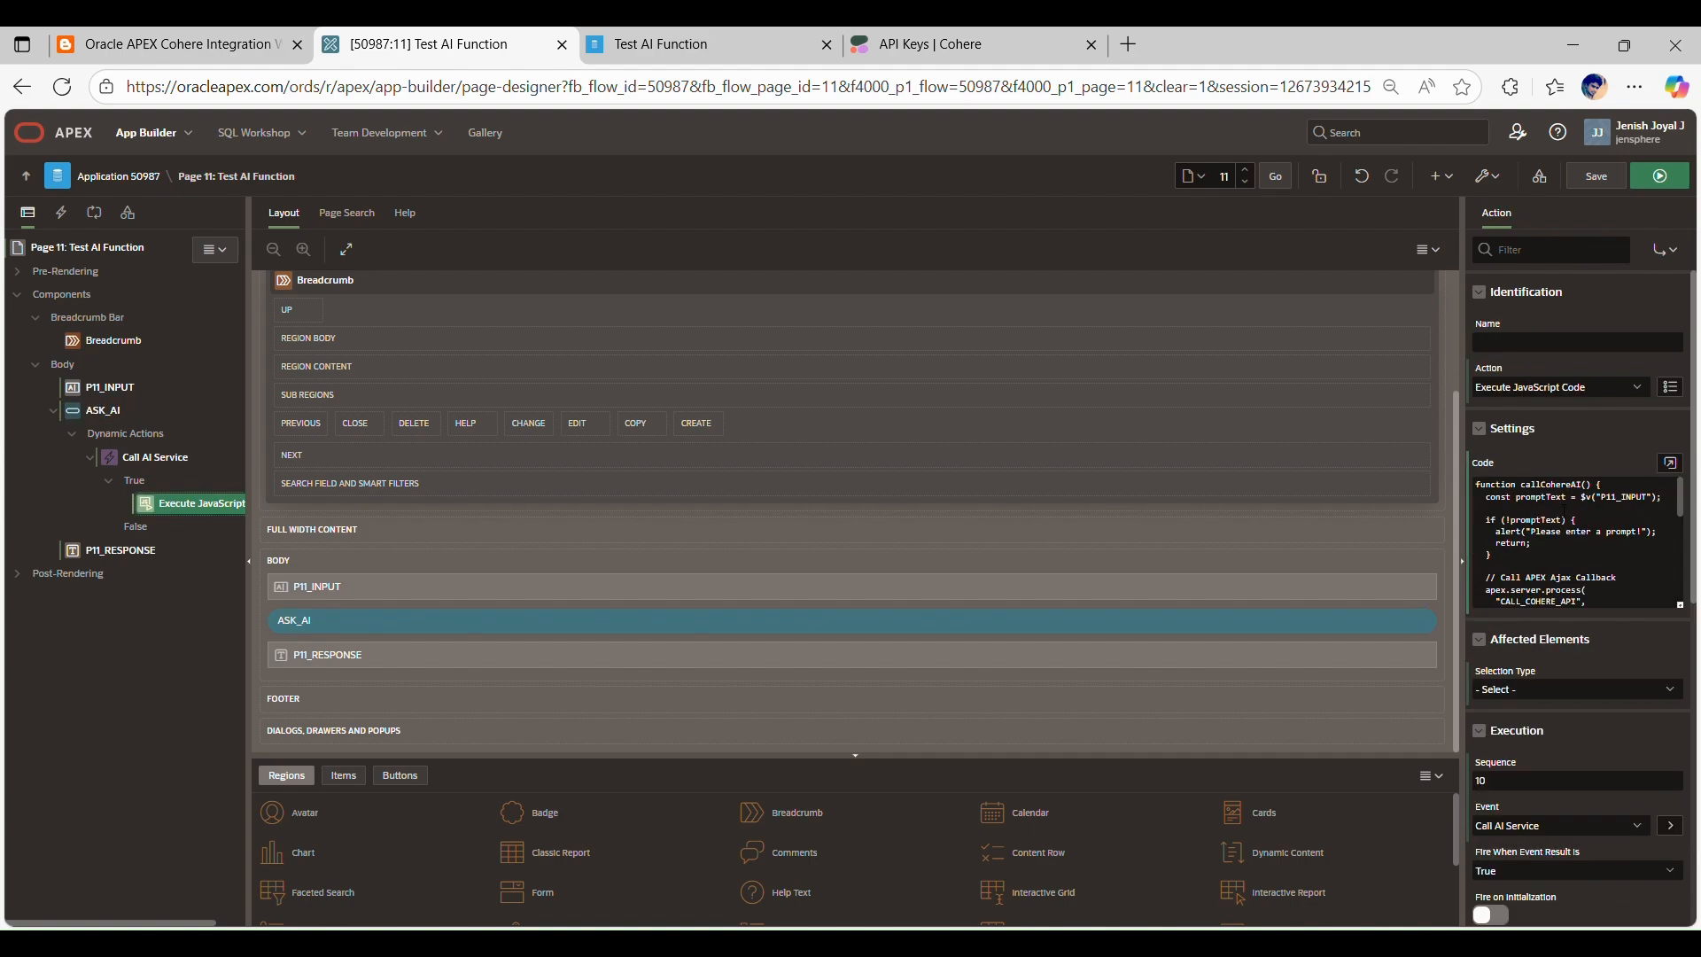
{"action": "scroll", "coordinate": [1573, 503], "scroll_direction": "down", "scroll_amount": 2}
{"action": "scroll", "coordinate": [1573, 504], "scroll_direction": "up", "scroll_amount": 1}
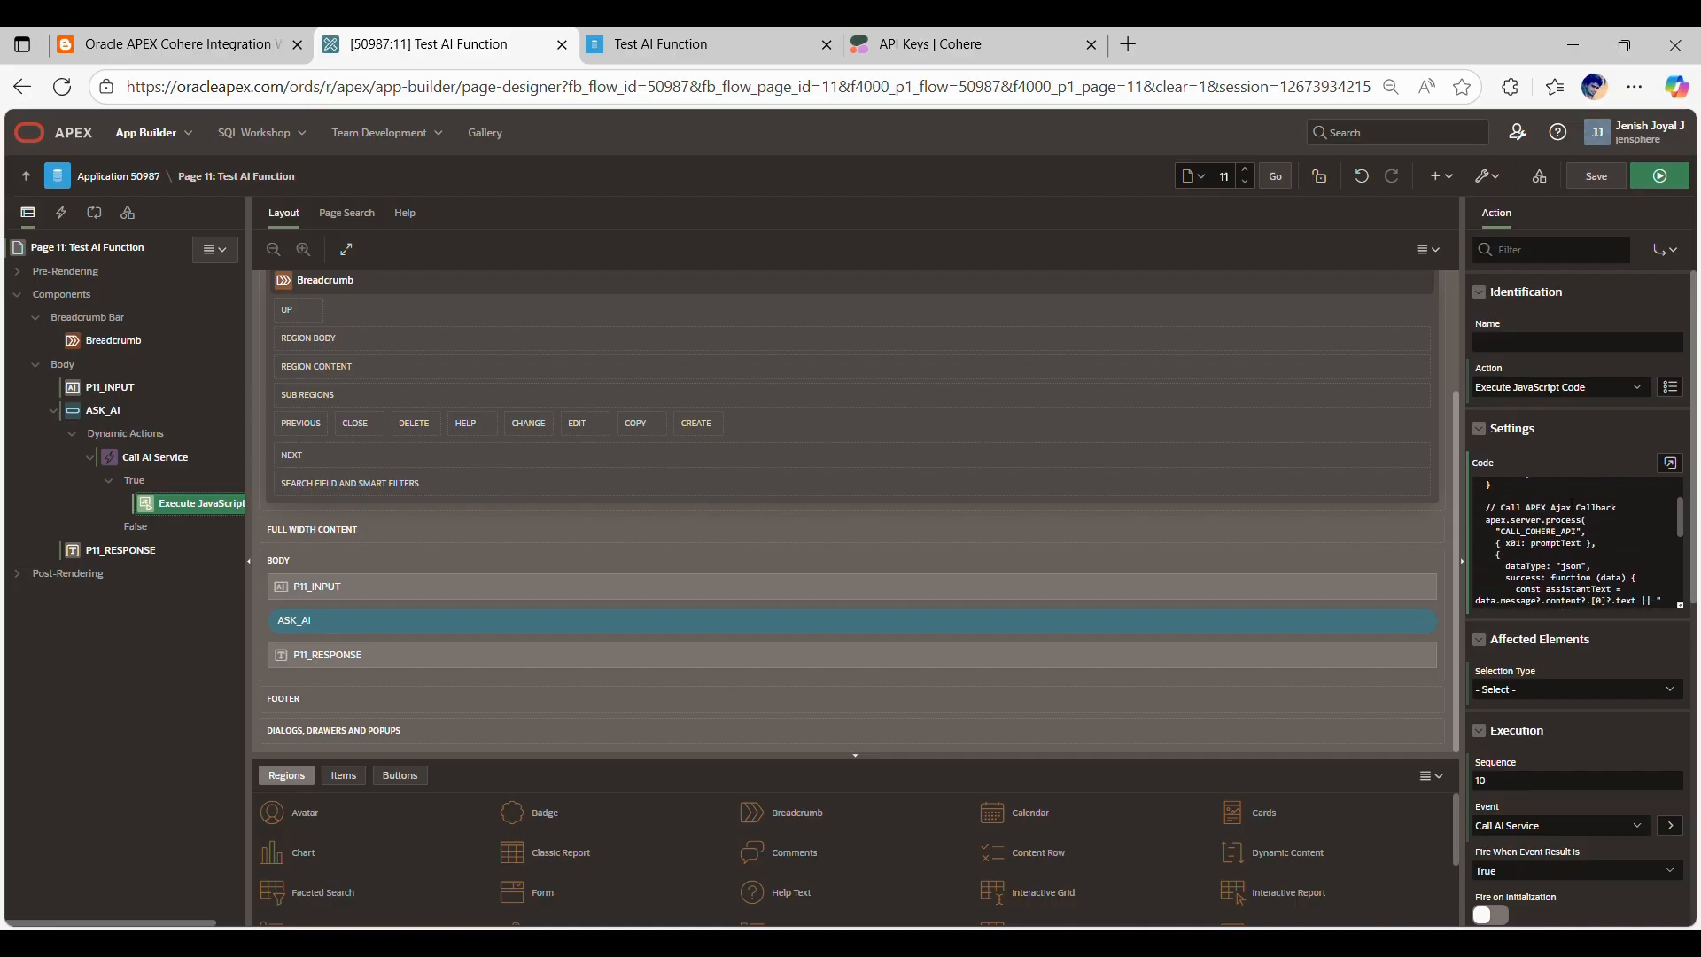
{"action": "left_click", "coordinate": [95, 214]}
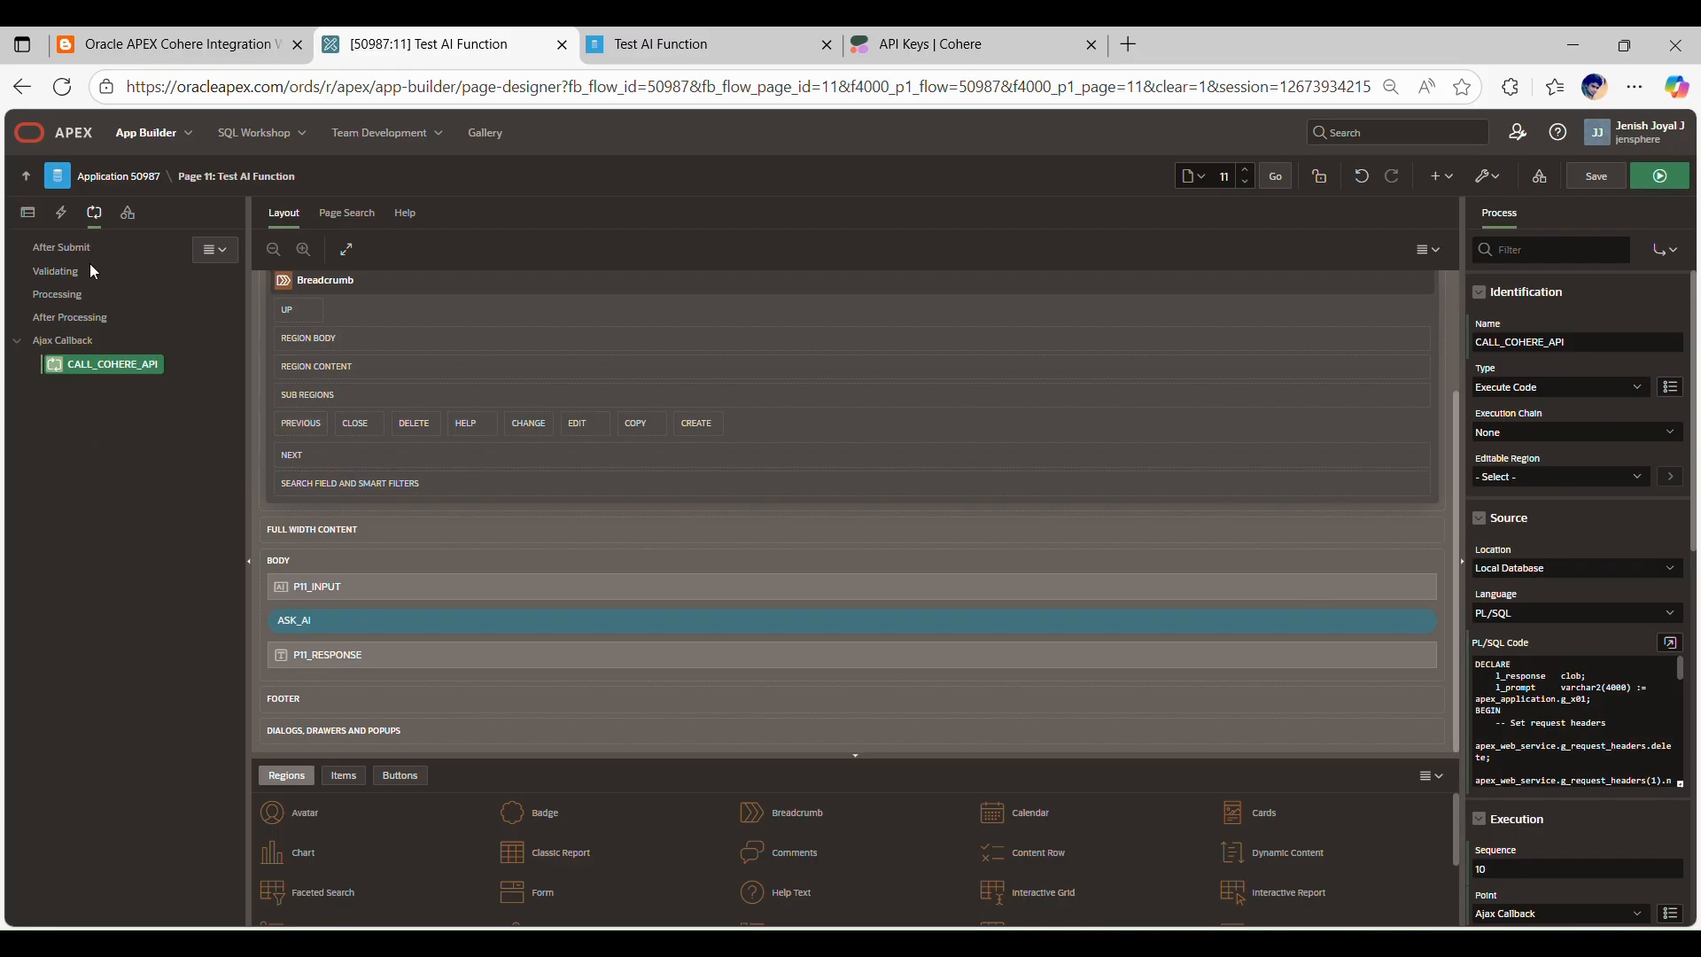
{"action": "left_click", "coordinate": [29, 213]}
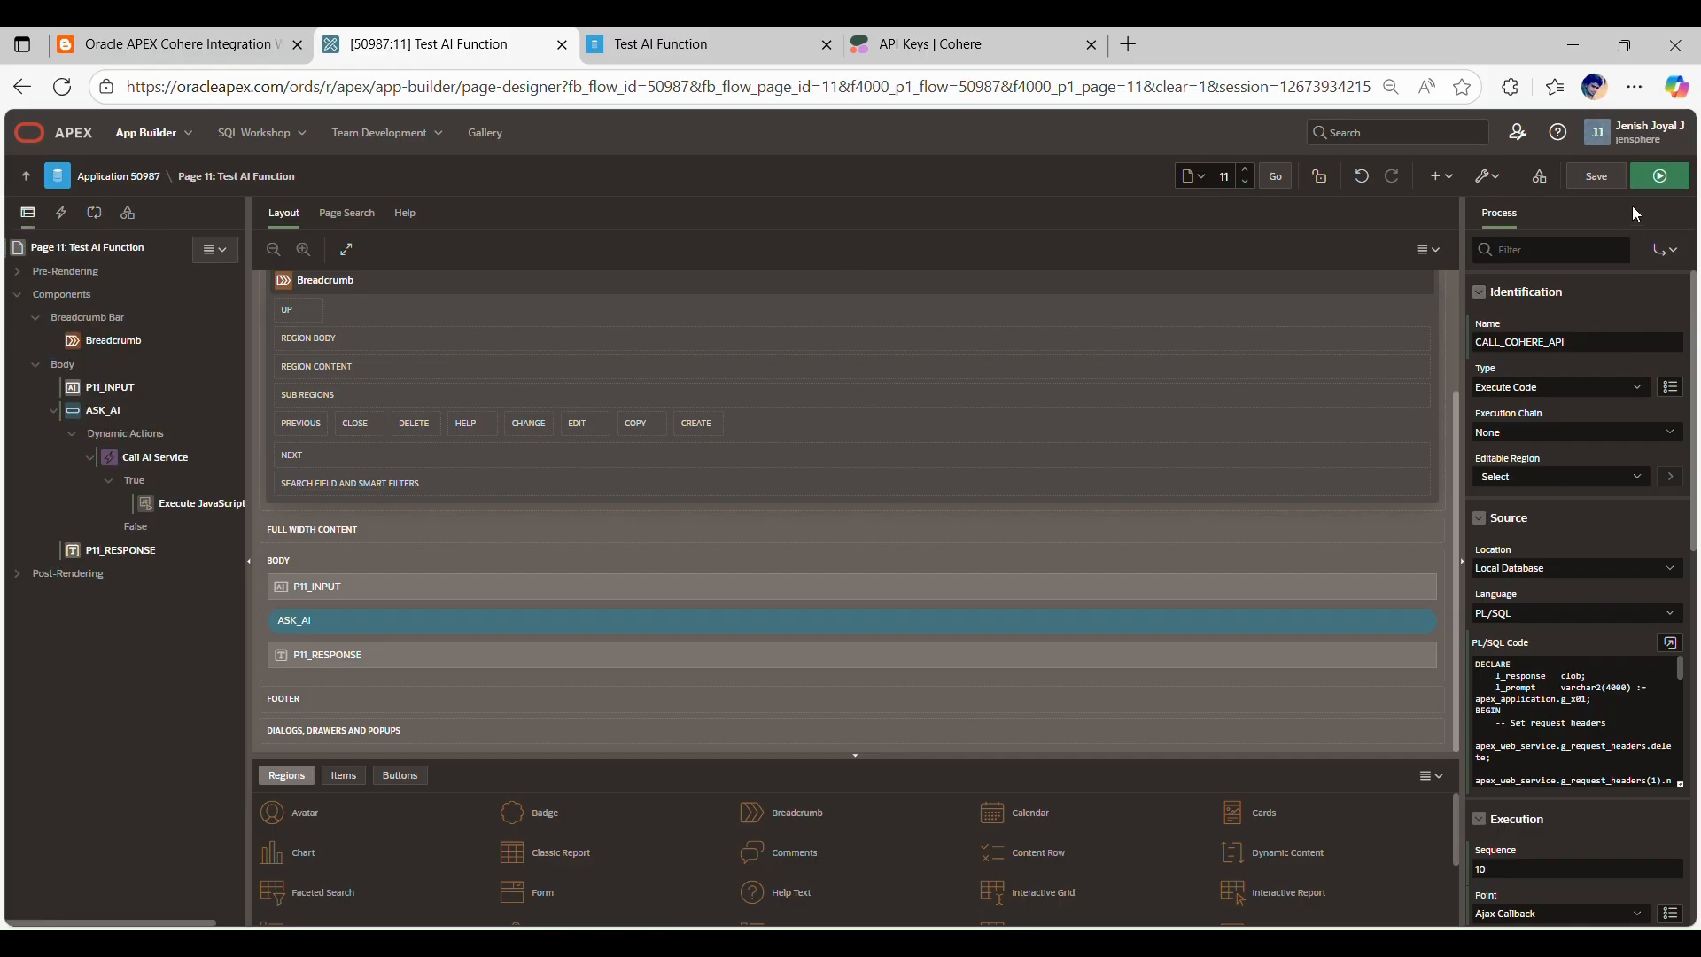
Step: Save and run page 11, ask the AI "Give me the capital of UN in a single word", and highlight the bold answer in the response
{"action": "left_click", "coordinate": [1657, 184]}
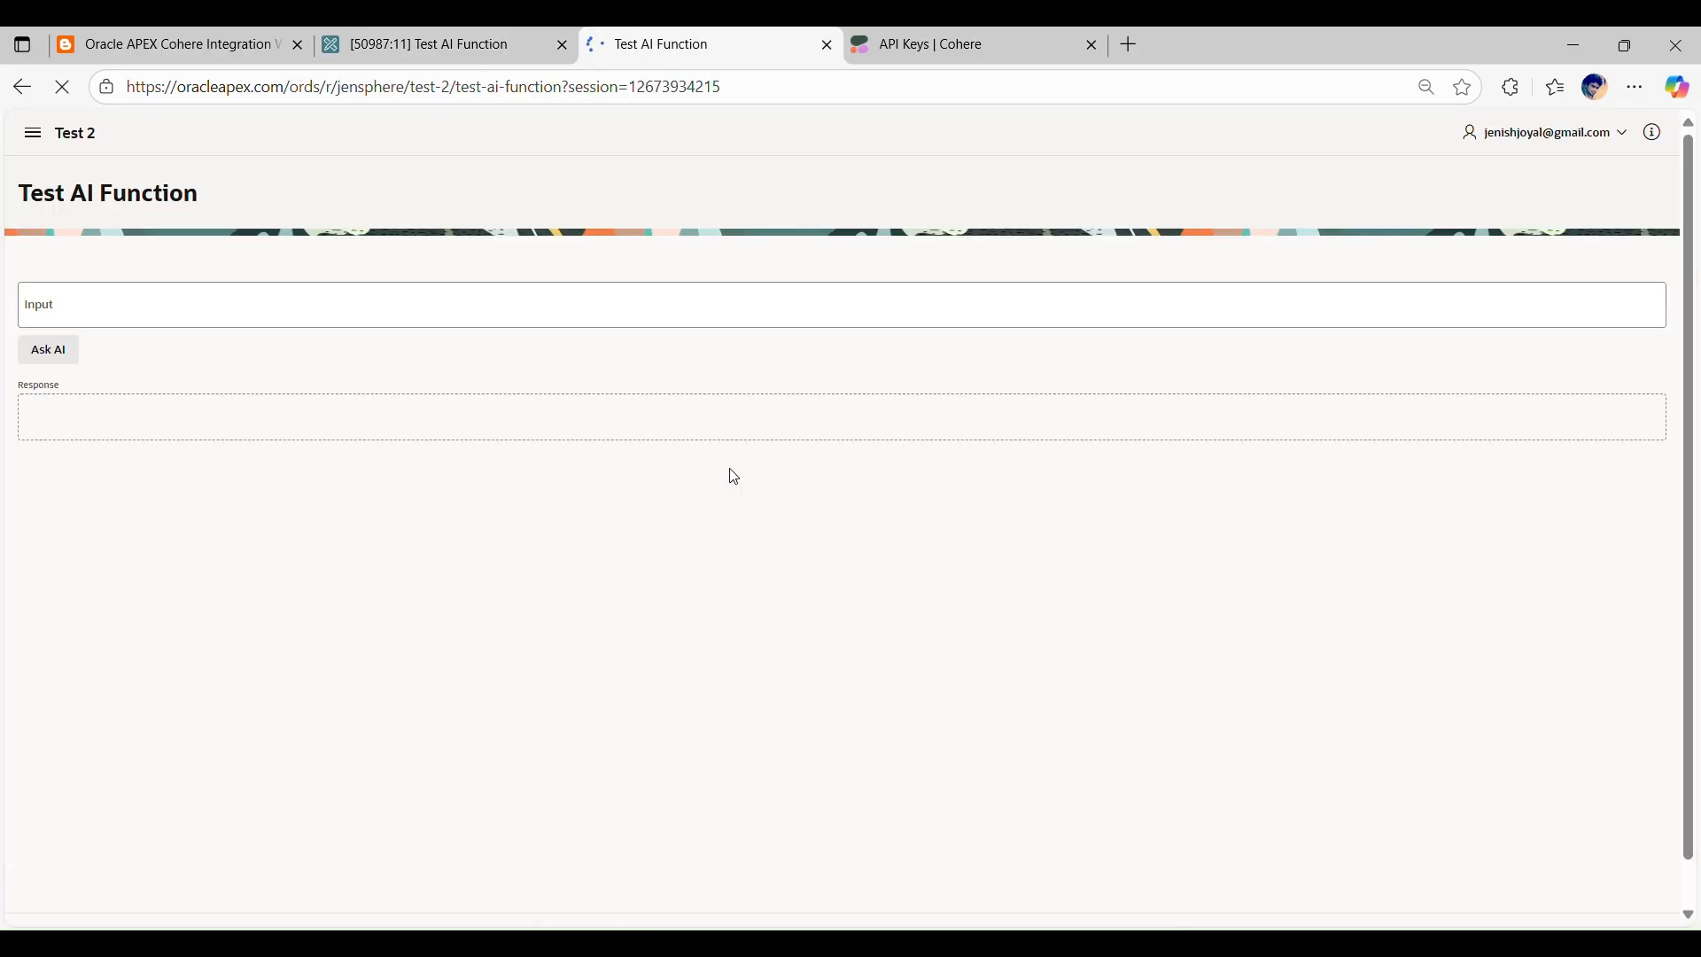
{"action": "left_click", "coordinate": [129, 302]}
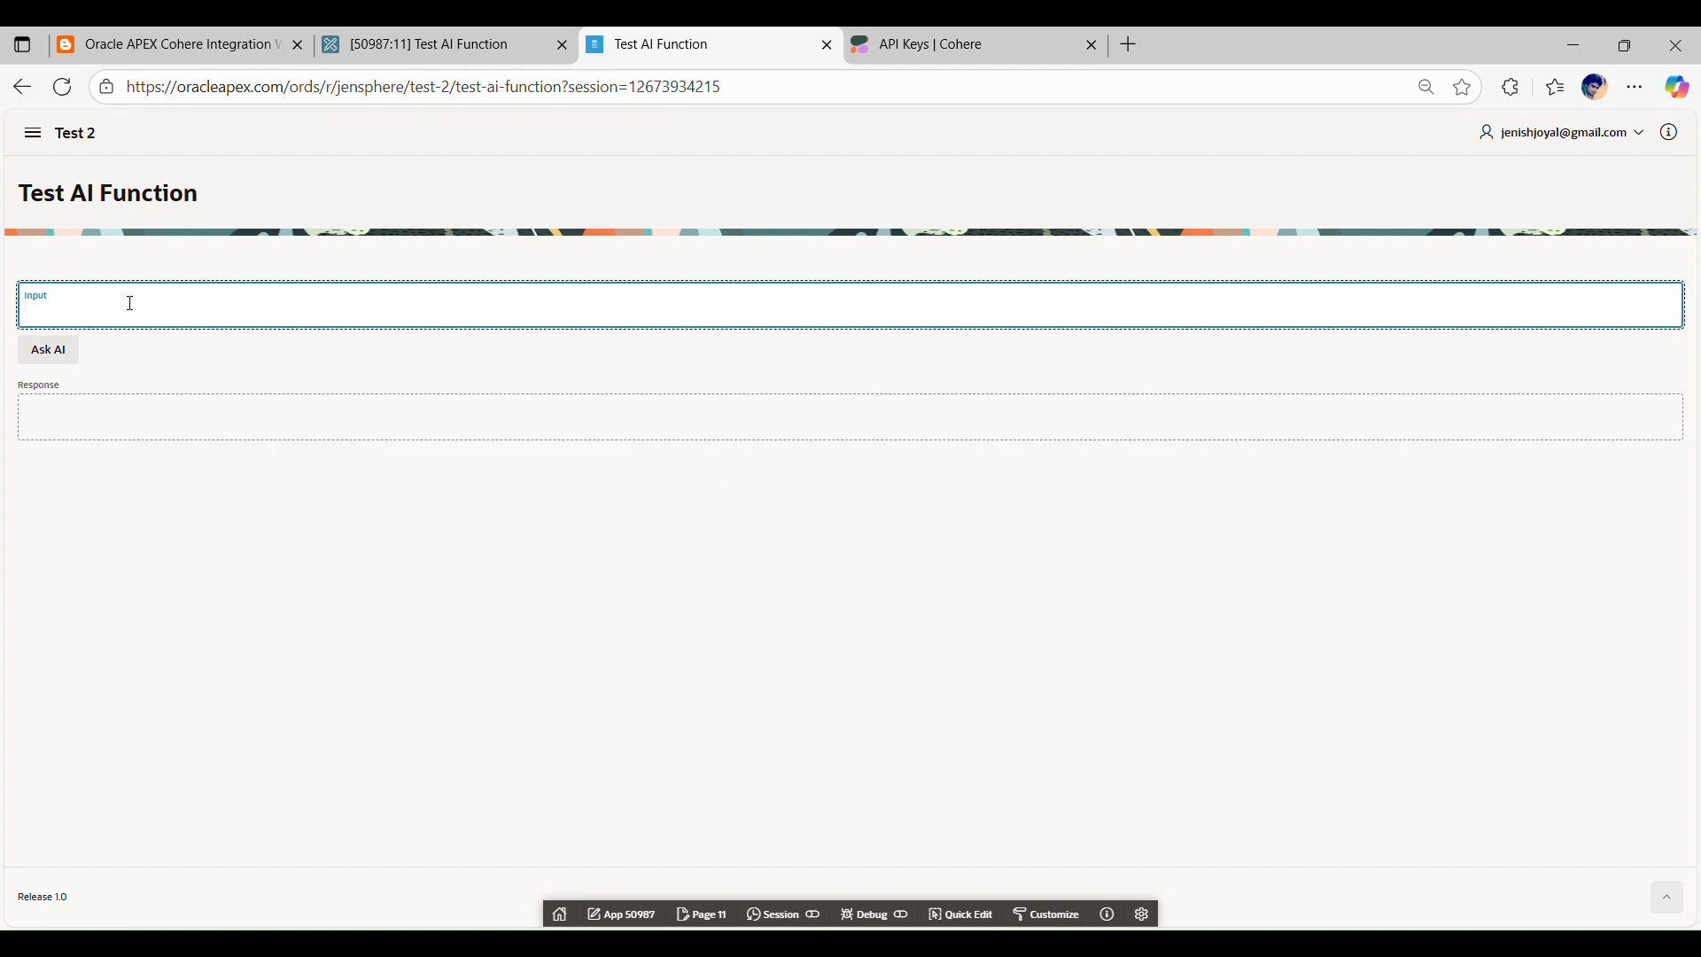
{"action": "type", "text": "Give me the capital of UN in a single word"}
{"action": "left_click", "coordinate": [61, 361]}
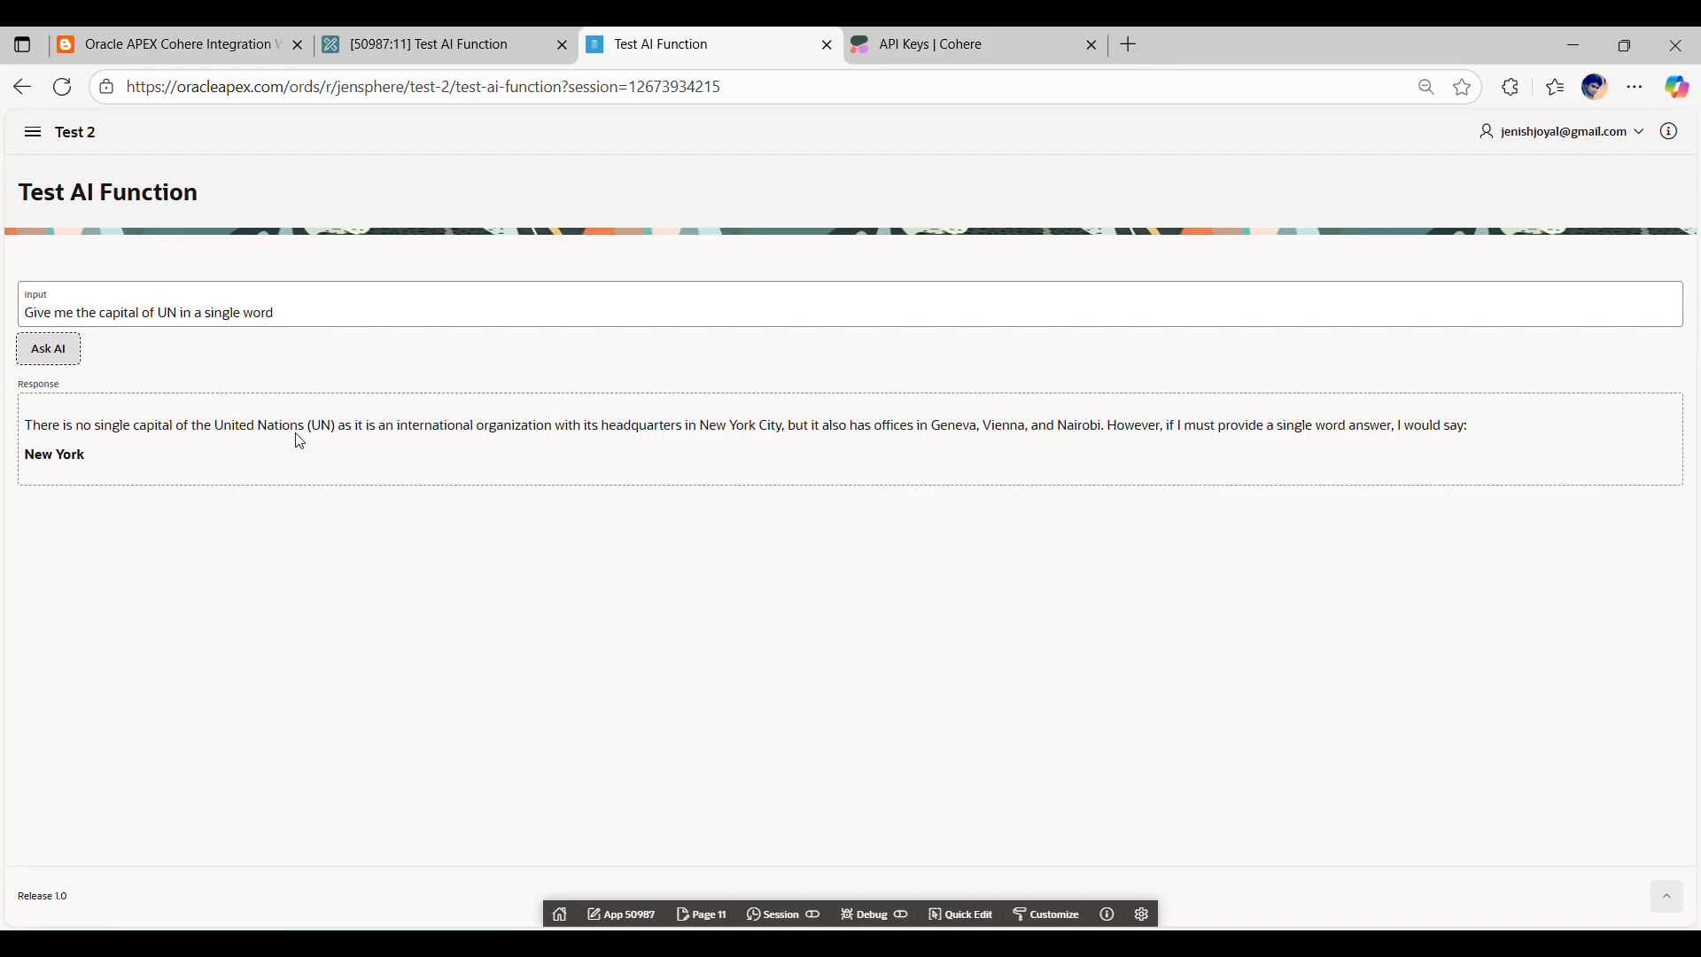
{"action": "left_click_drag", "start_coordinate": [110, 455], "coordinate": [13, 461]}
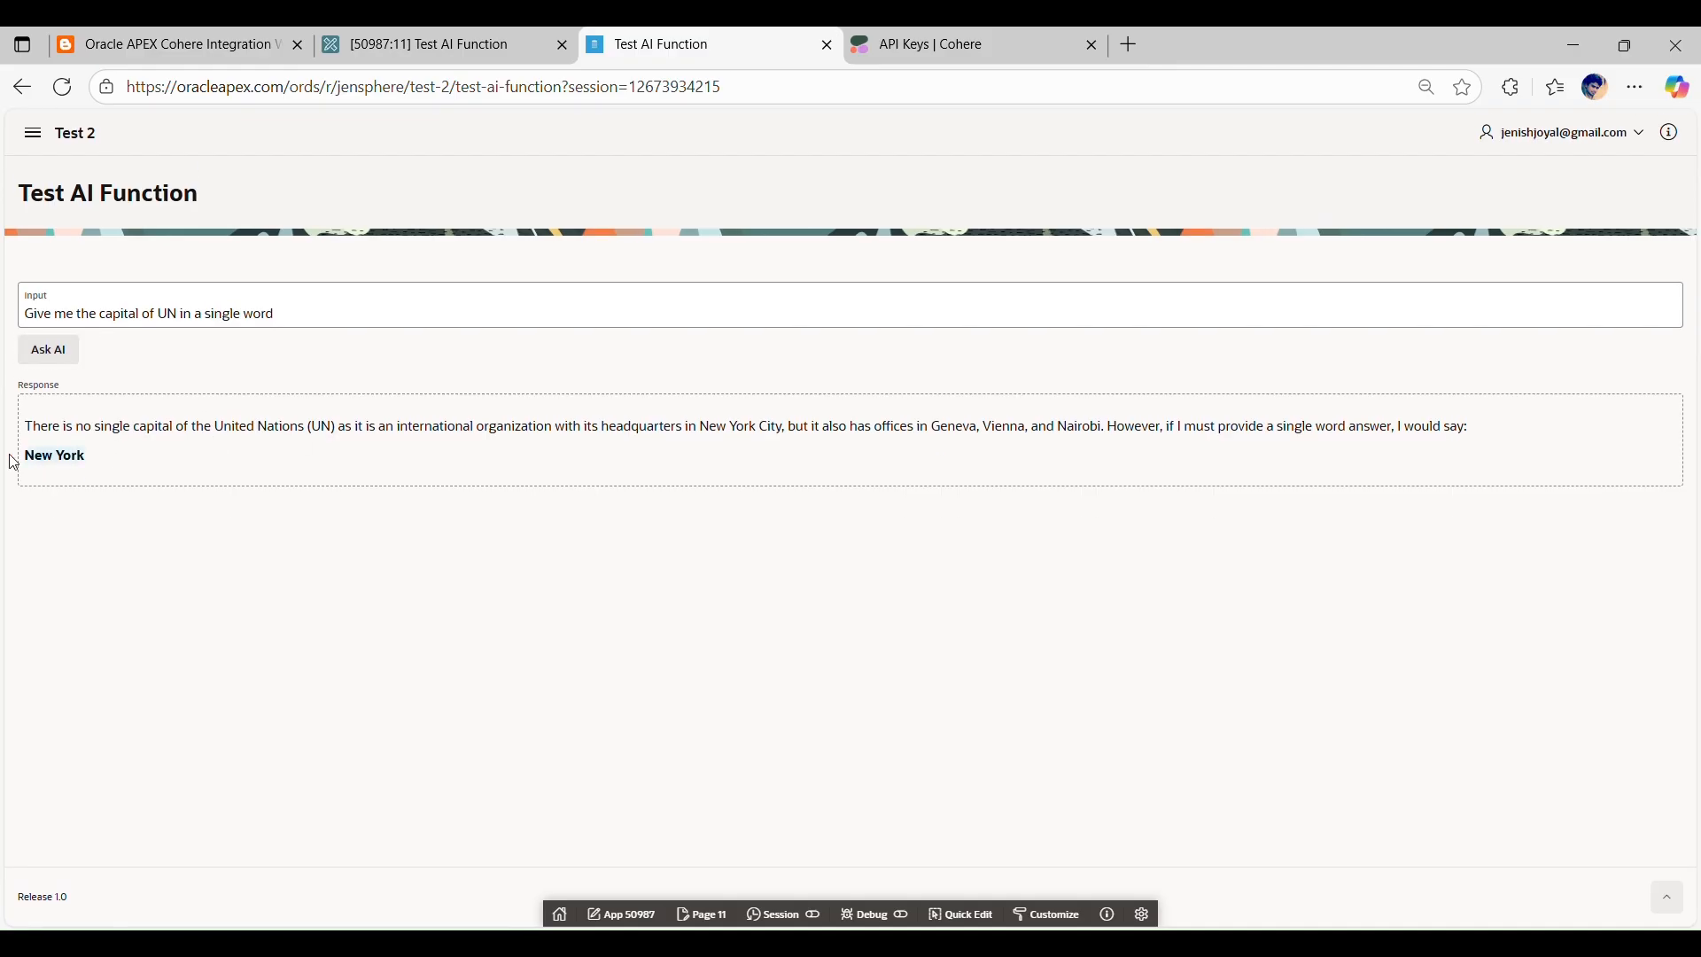
{"action": "left_click", "coordinate": [285, 529]}
Step: Switch to the blog post and read the callback code, Step 6: Test the Setup and the Conclusion
{"action": "left_click", "coordinate": [159, 45]}
{"action": "scroll", "coordinate": [505, 578], "scroll_direction": "down", "scroll_amount": 20}
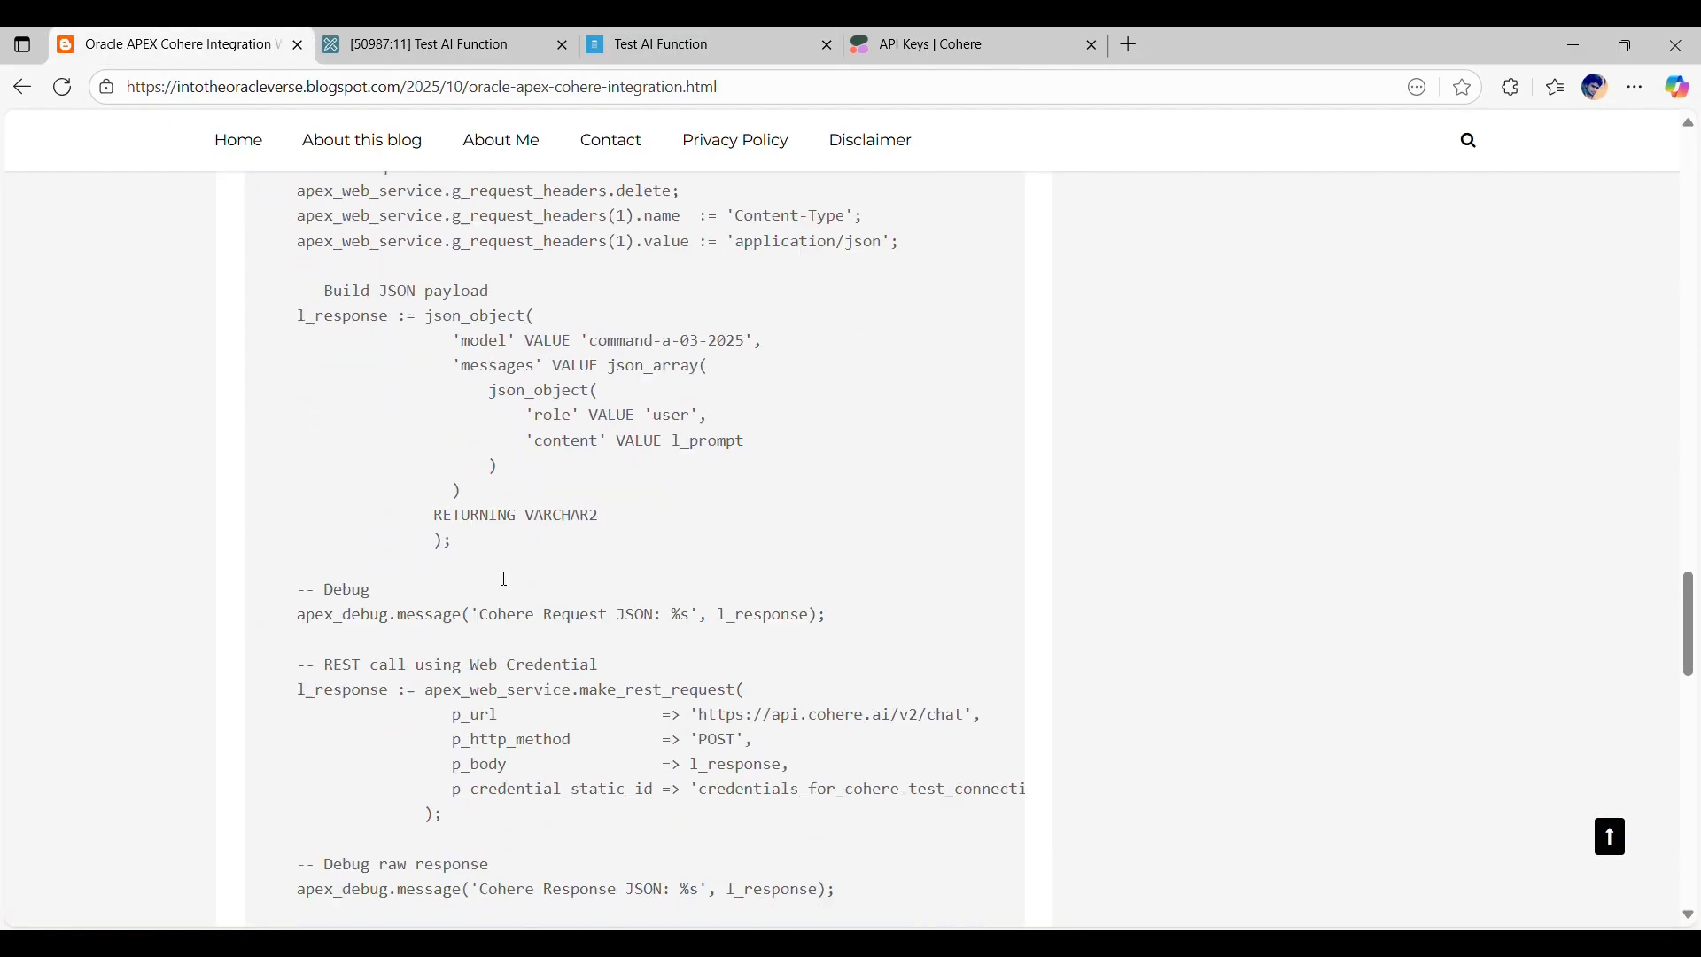
{"action": "scroll", "coordinate": [497, 576], "scroll_direction": "down", "scroll_amount": 1}
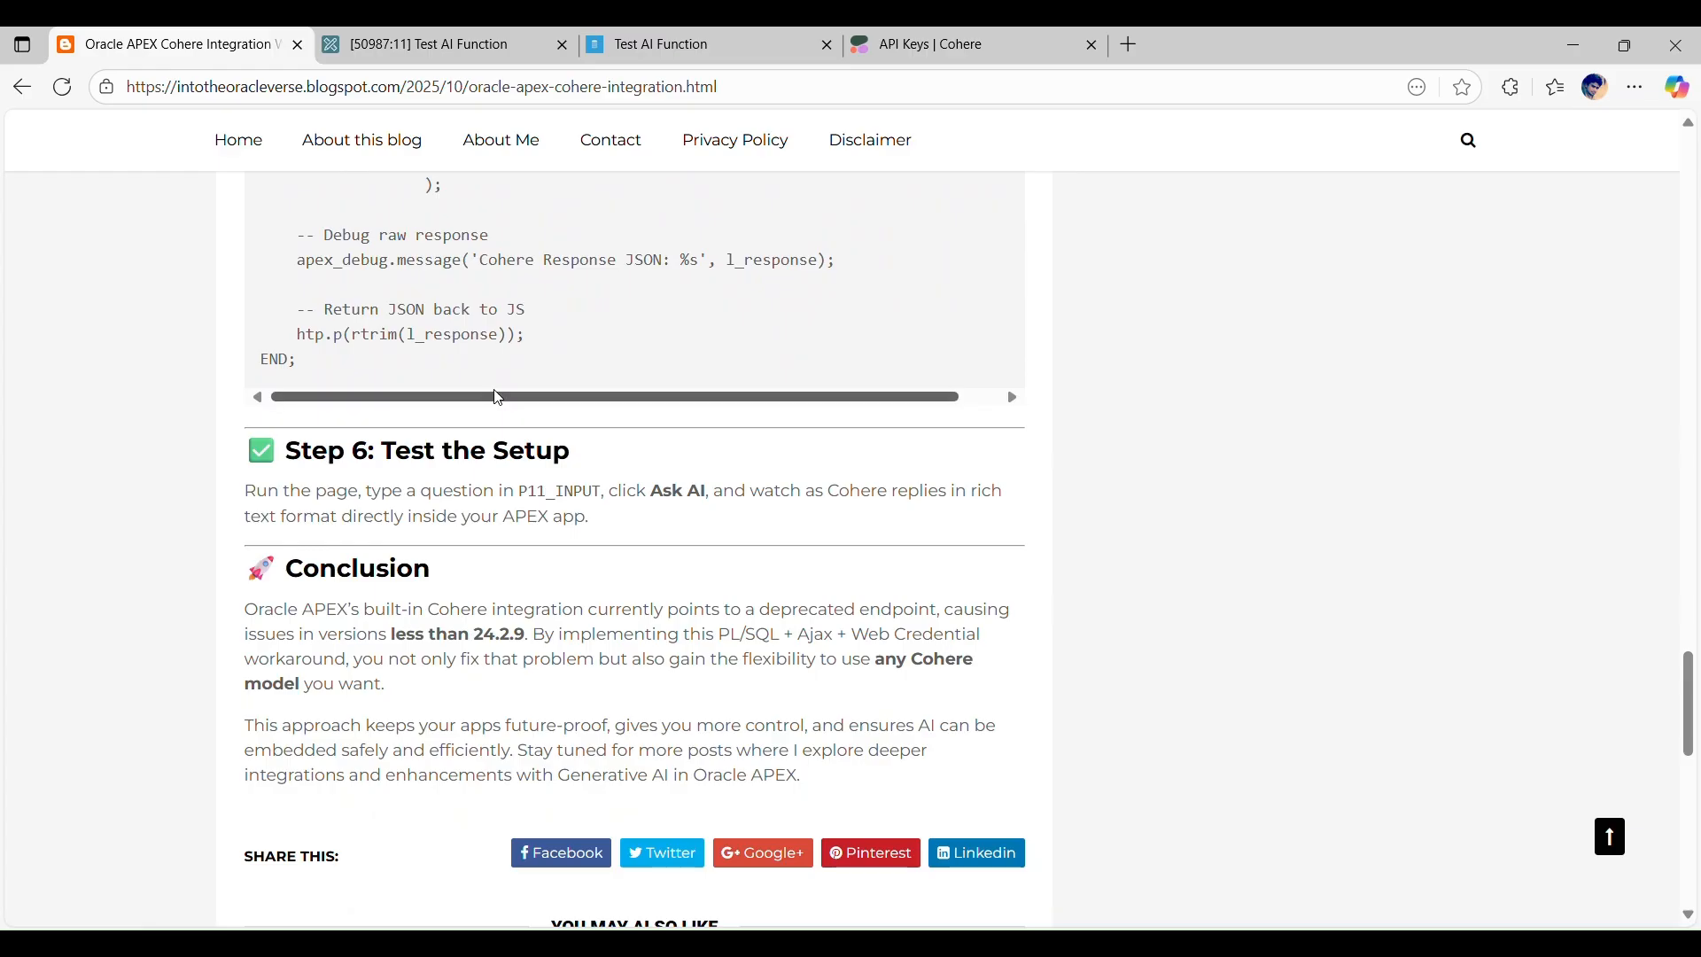
Step: Examine the JSON payload section in the PL/SQL code of the CALL_COHERE_API process in APEX, and return to the running Test AI Function page
{"action": "left_click", "coordinate": [415, 34]}
{"action": "left_click", "coordinate": [94, 212]}
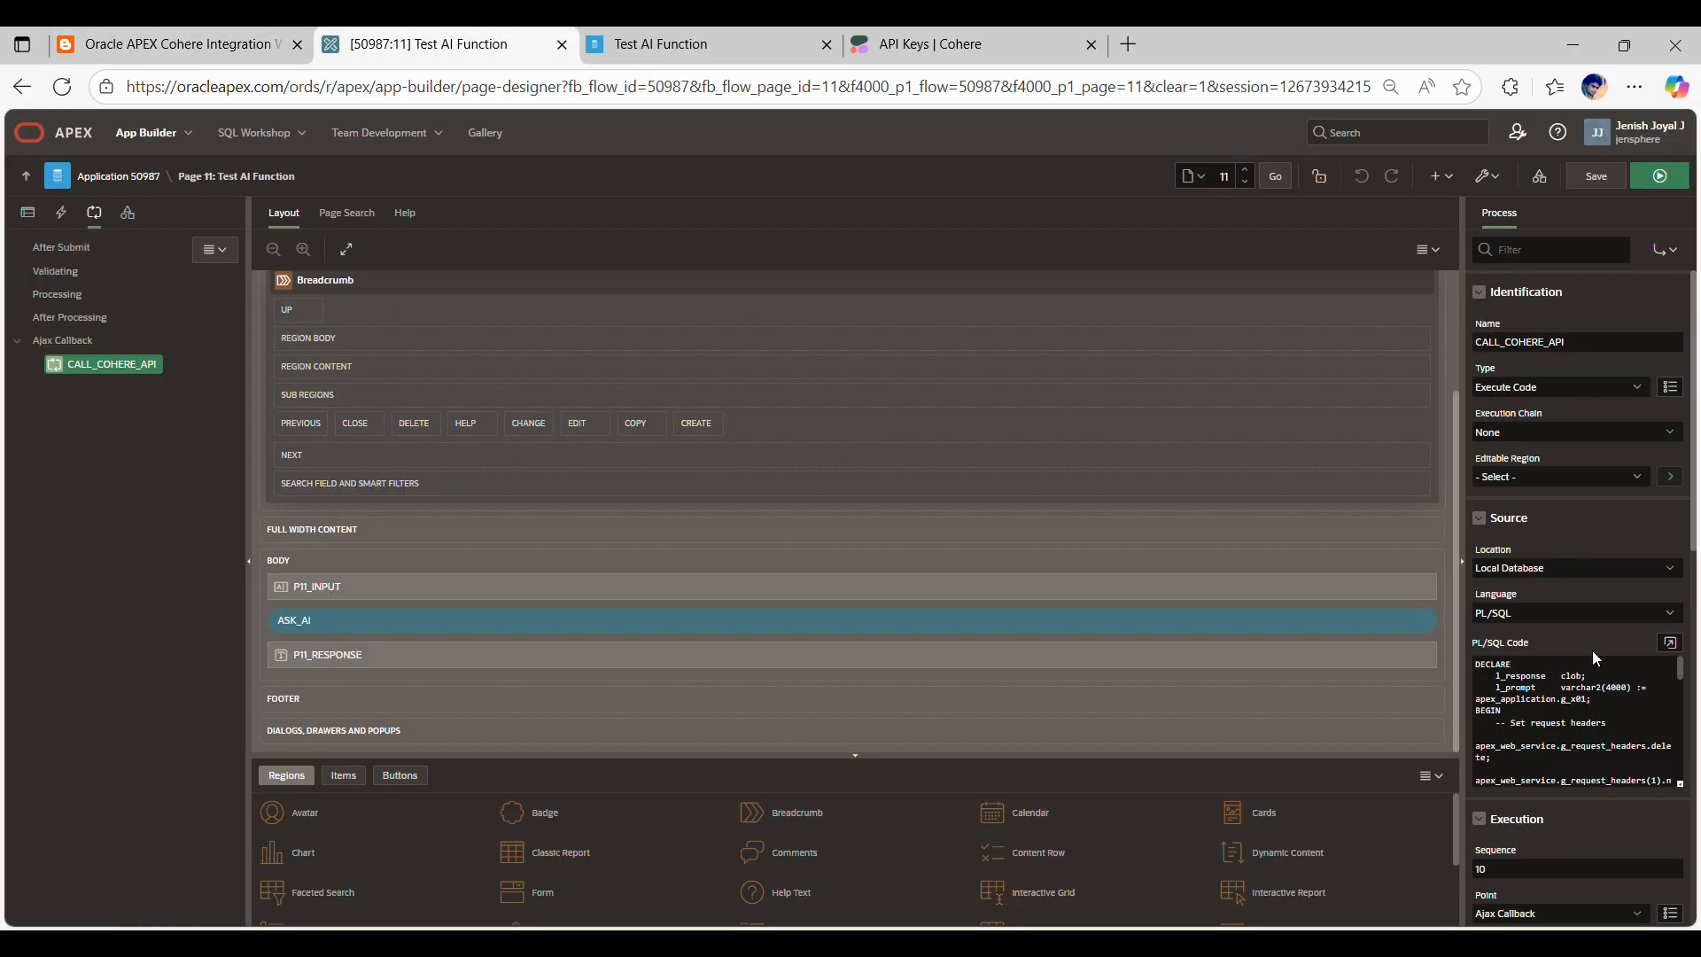
{"action": "left_click", "coordinate": [1670, 642]}
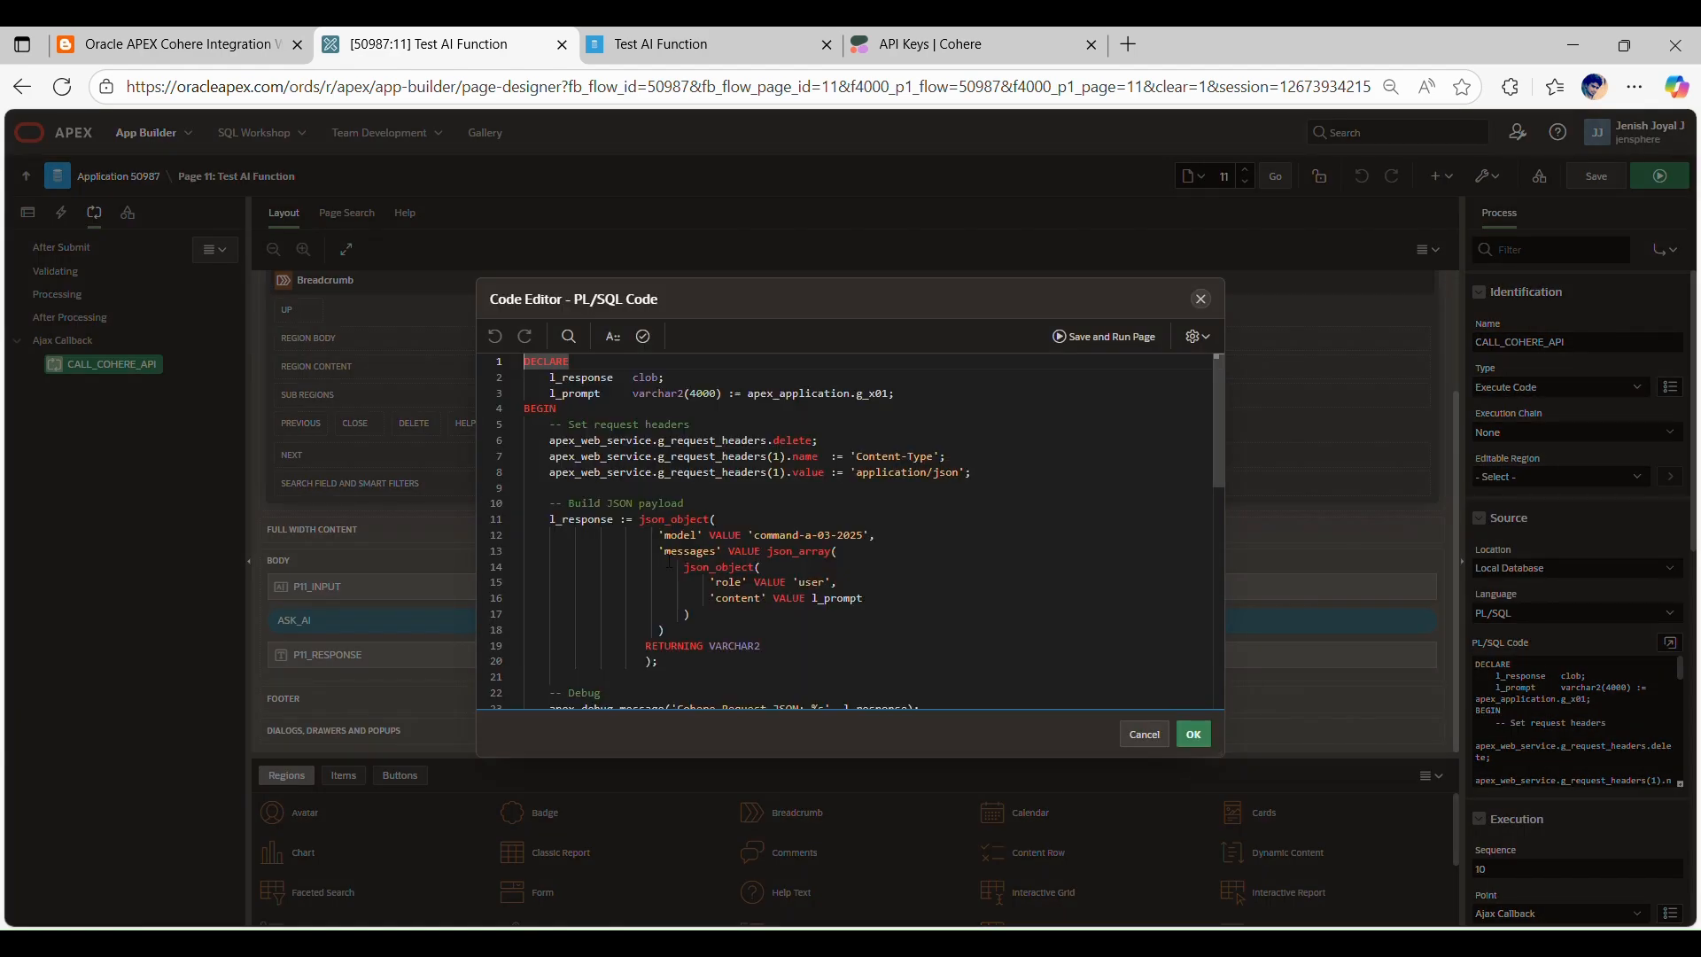
{"action": "scroll", "coordinate": [671, 562], "scroll_direction": "down", "scroll_amount": 1}
{"action": "left_click", "coordinate": [718, 456]}
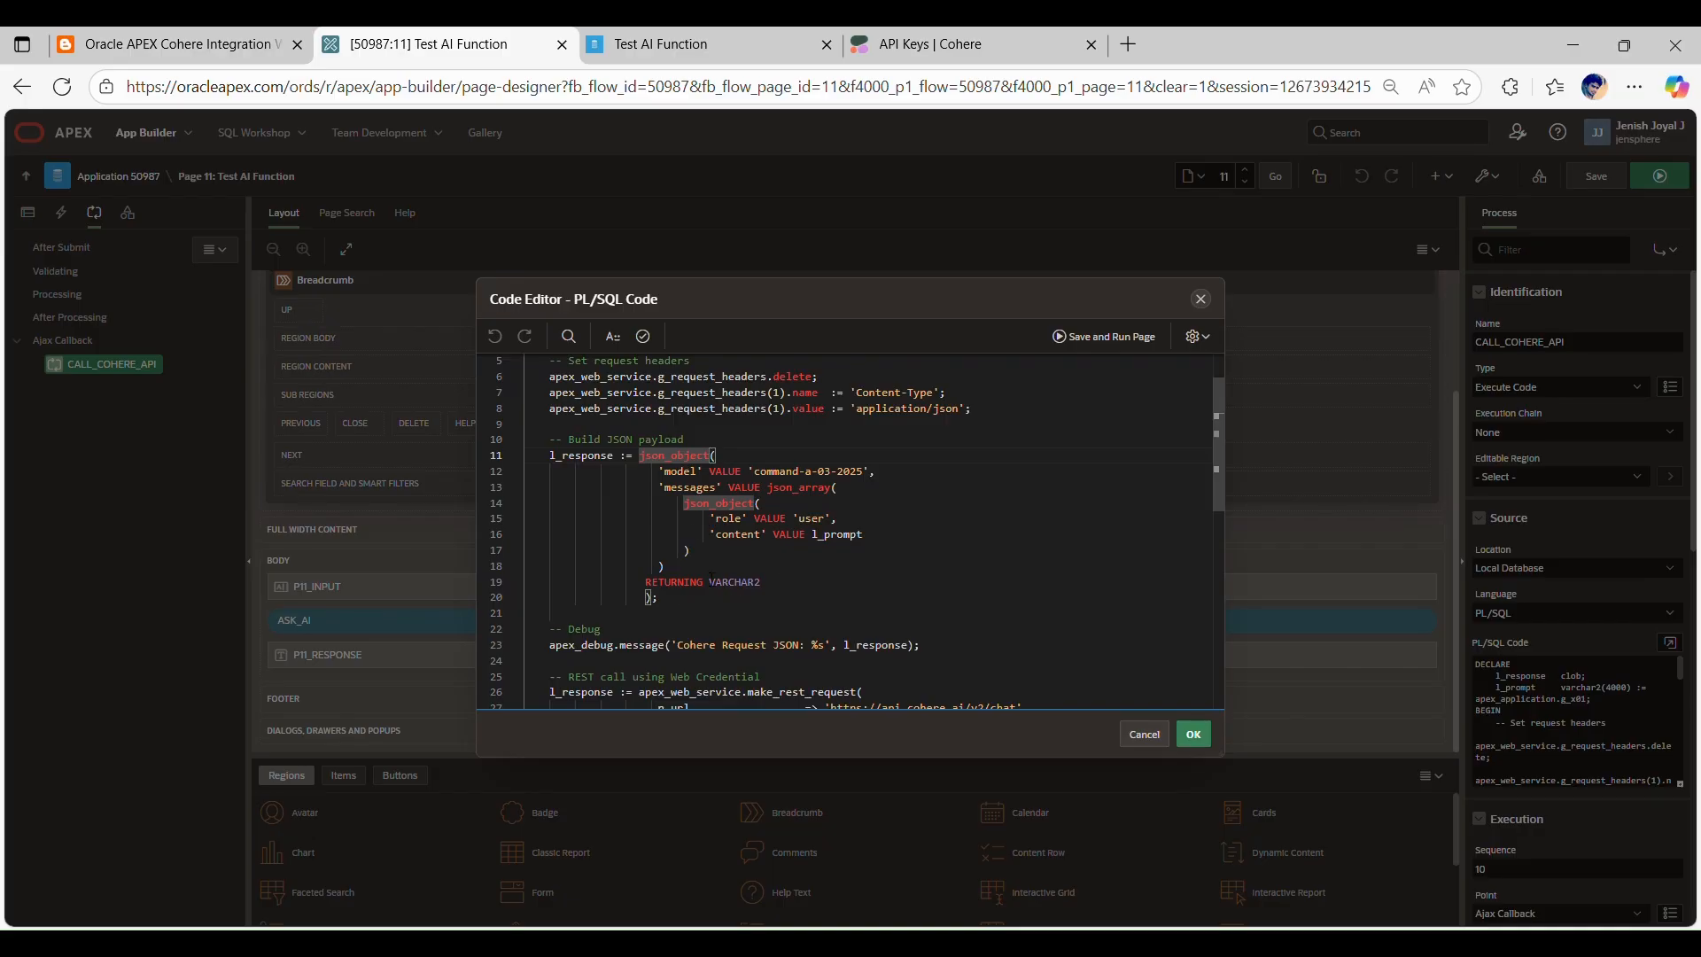
{"action": "left_click", "coordinate": [1201, 299]}
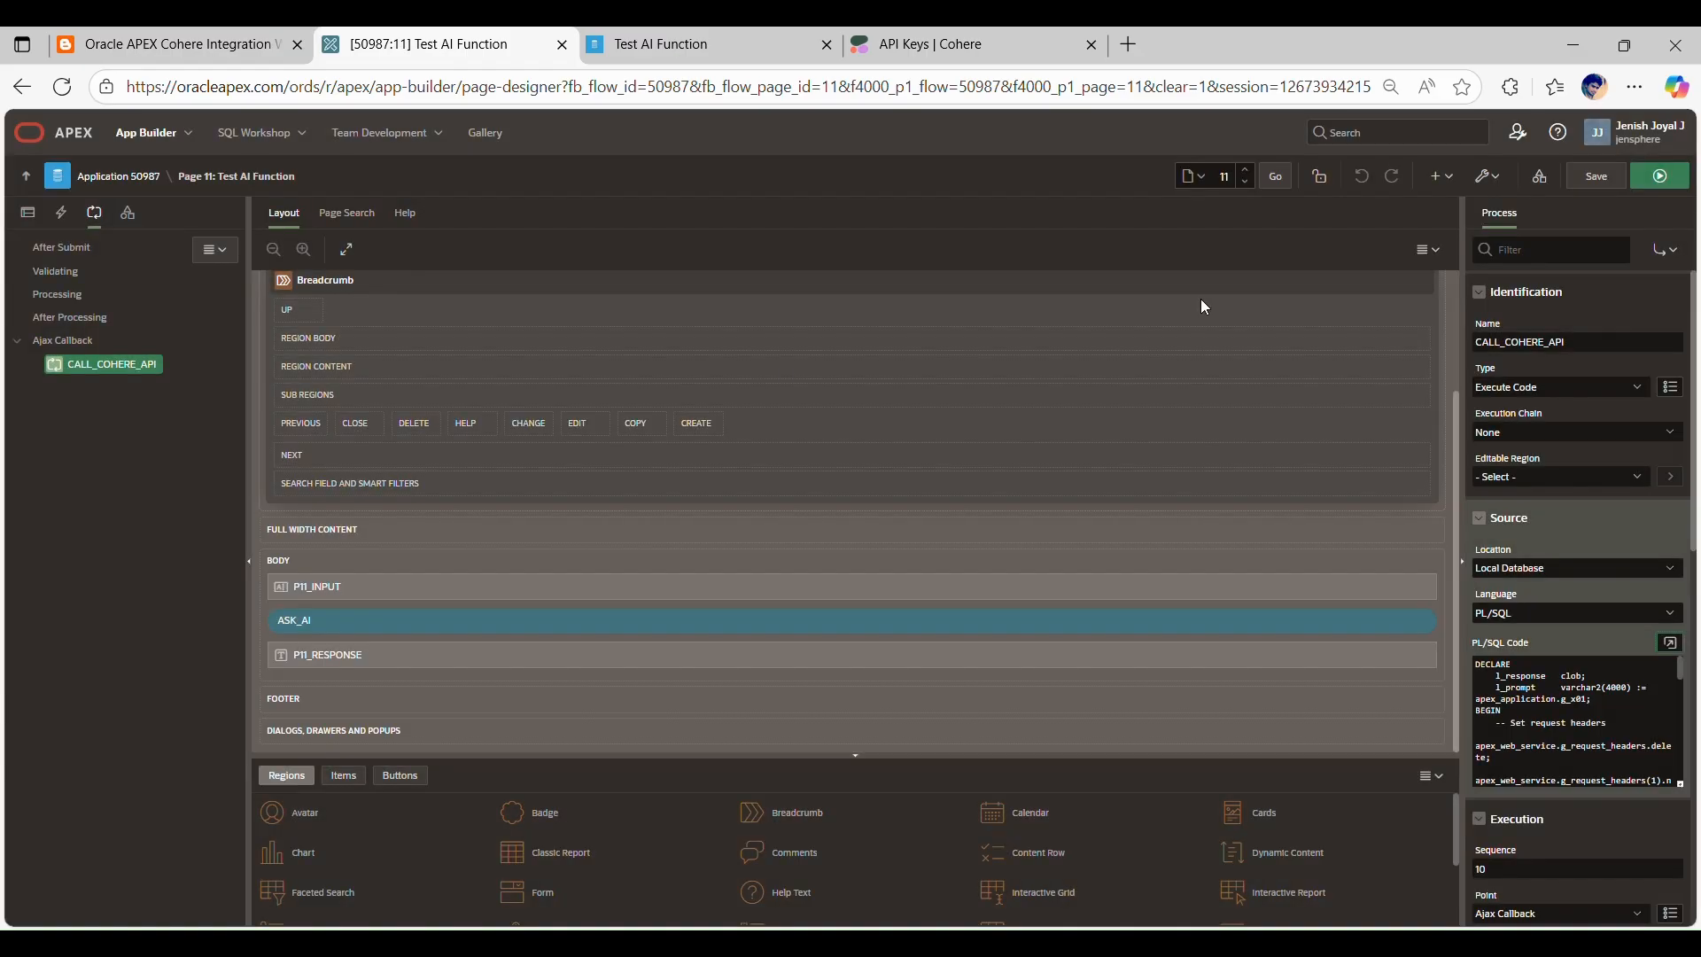
{"action": "left_click", "coordinate": [656, 44]}
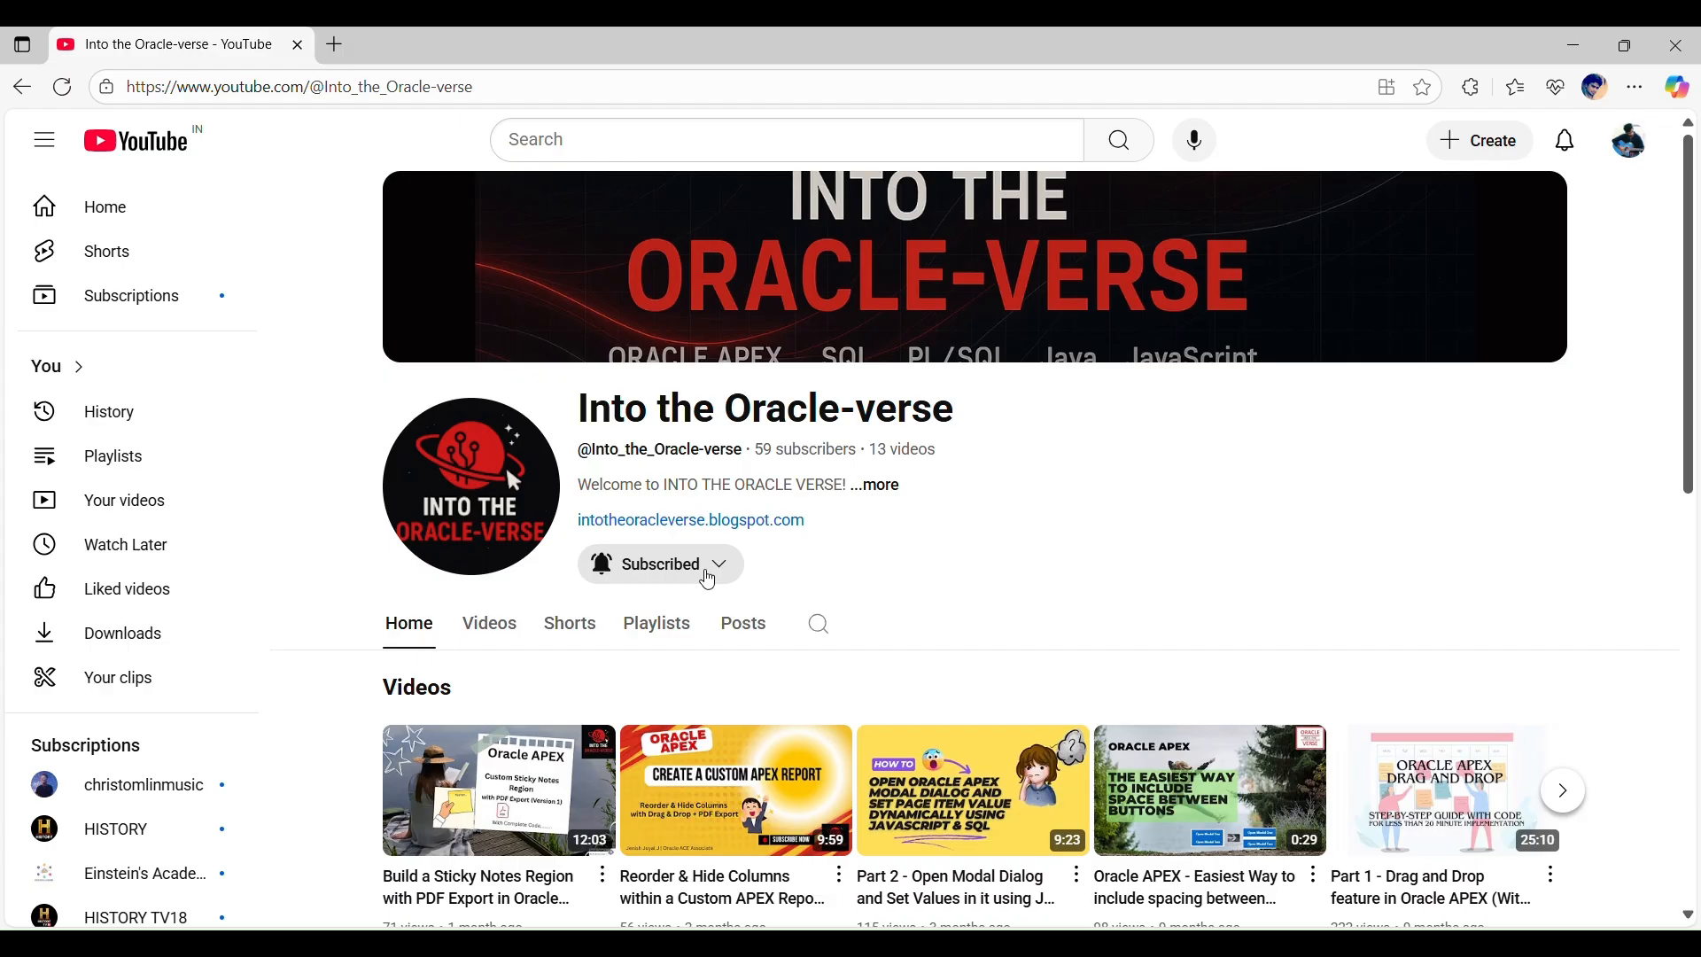
Step: Show the subscription notification options for the Into the Oracle-verse channel on YouTube
{"action": "left_click", "coordinate": [709, 580]}
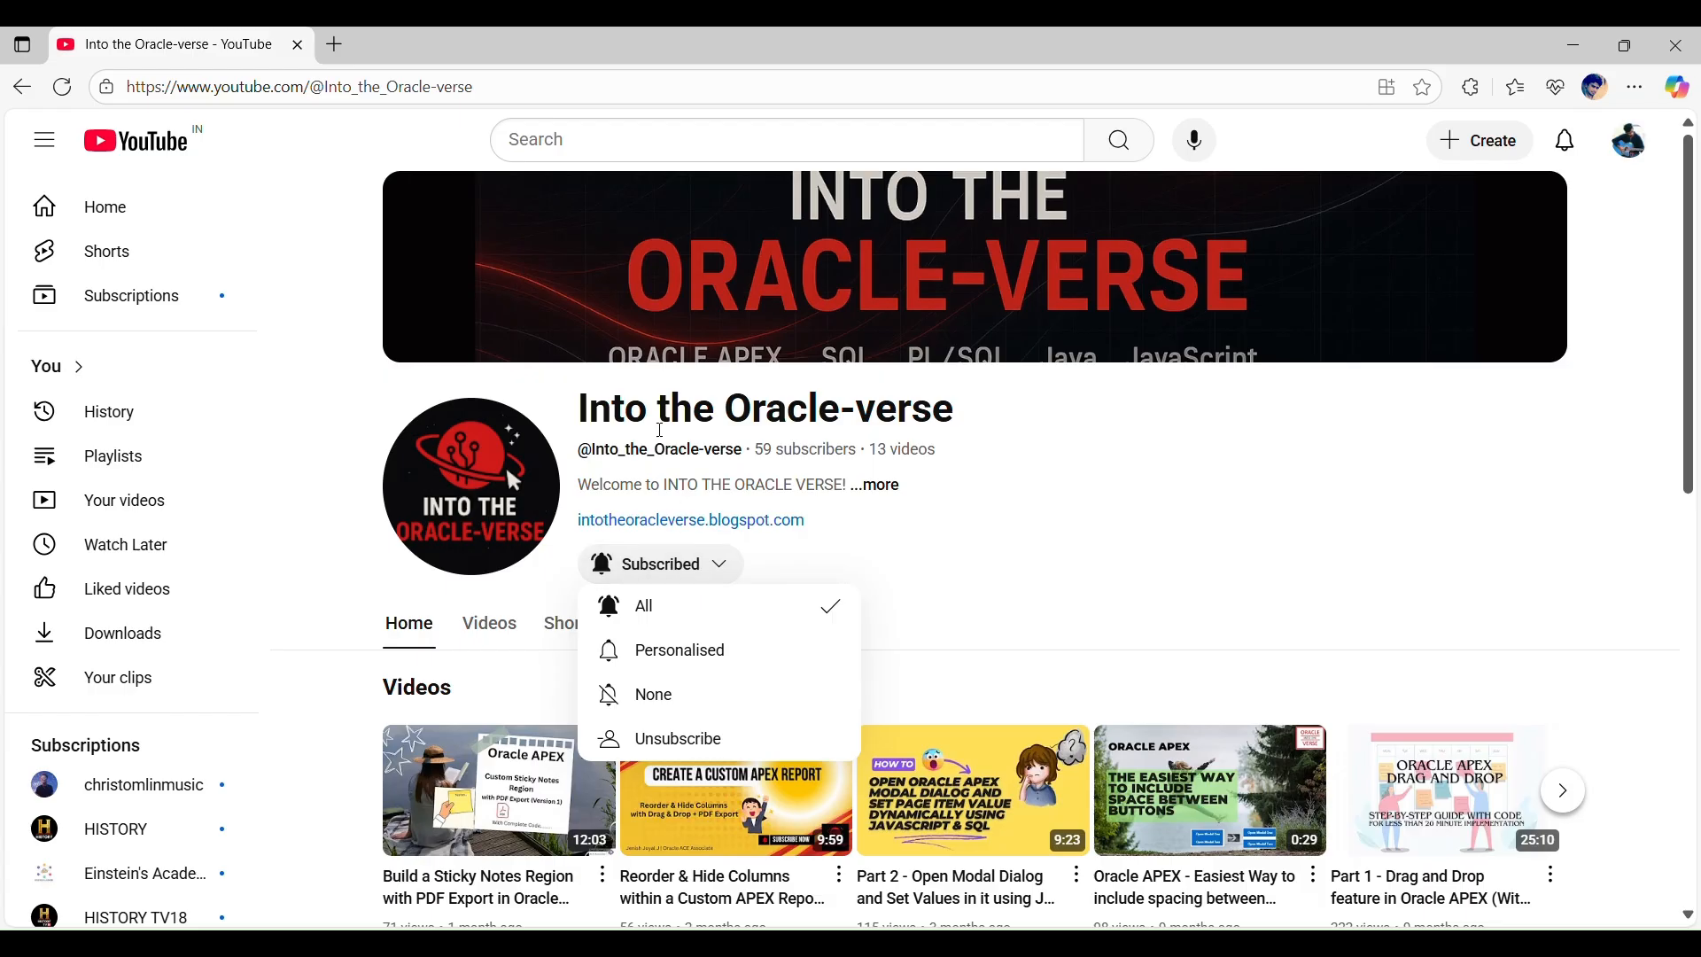